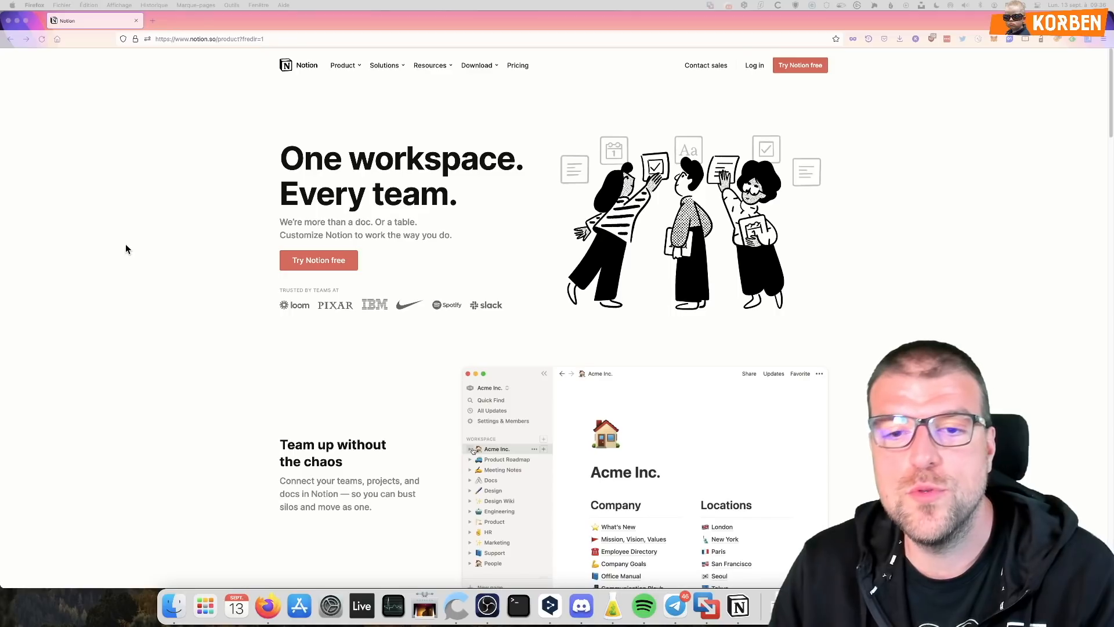
Look through the Notion product page, including the team workspace section, and return to its start
scroll(386, 396, "down", 1)
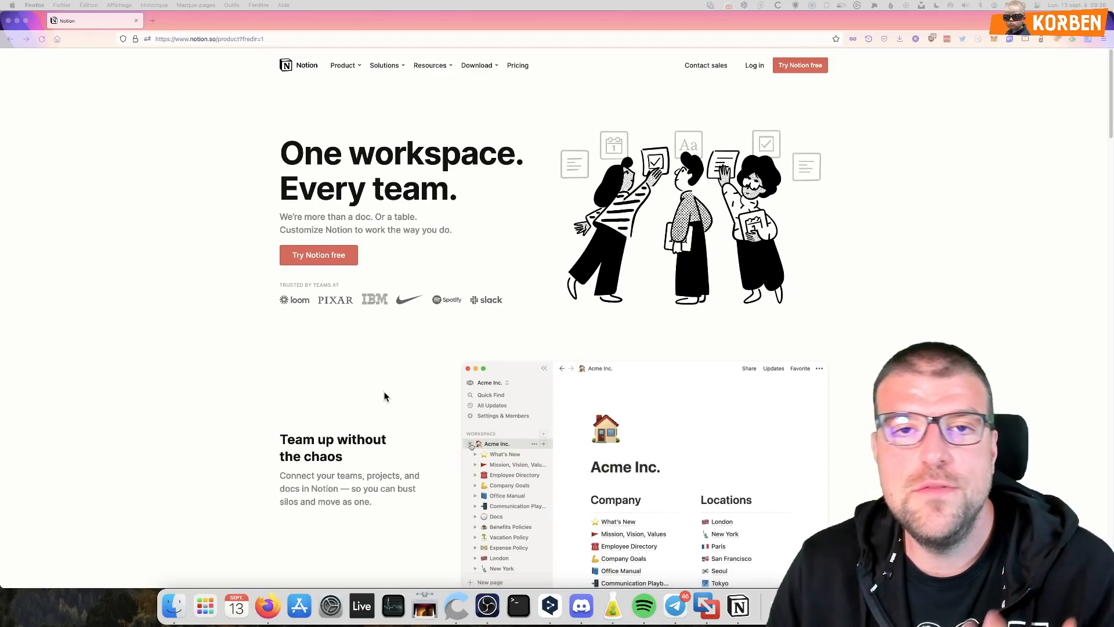
scroll(372, 383, "down", 2)
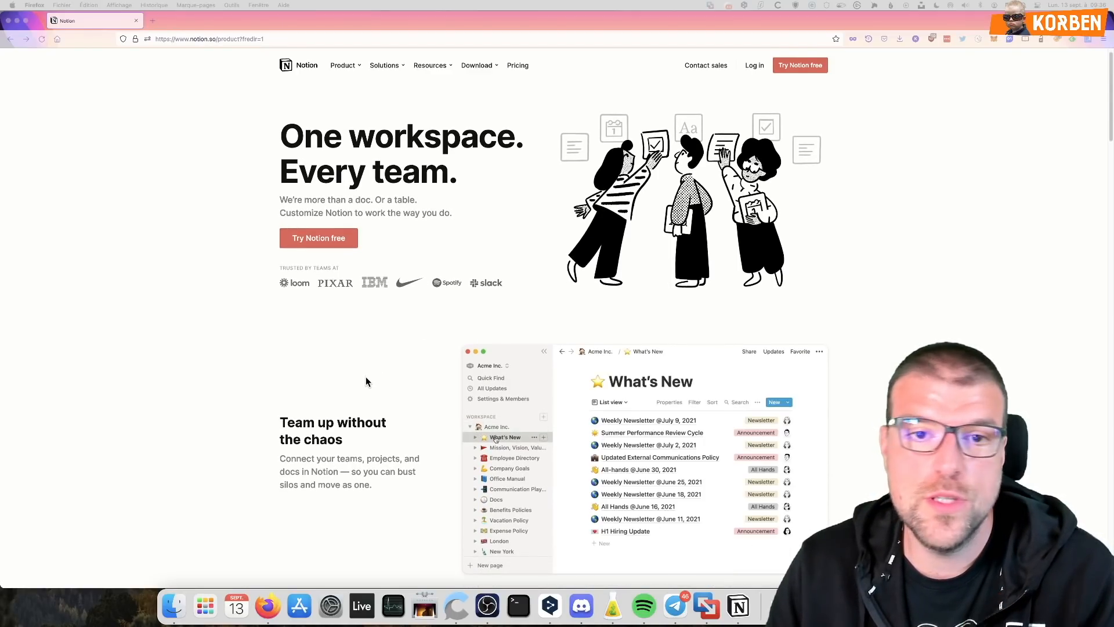
scroll(366, 397, "down", 3)
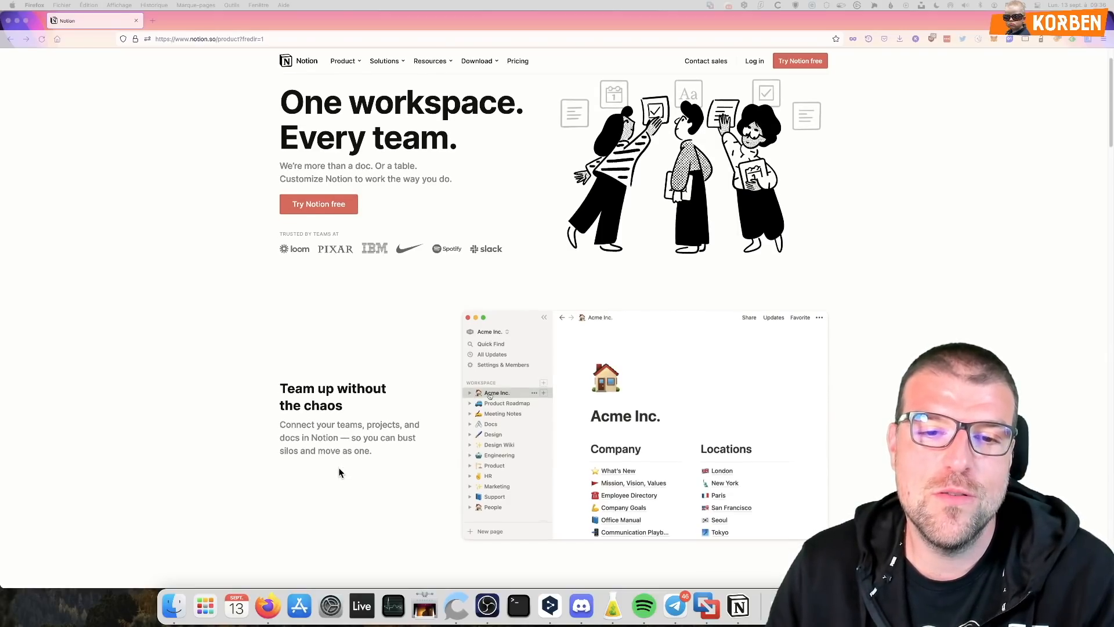
scroll(339, 468, "down", 3)
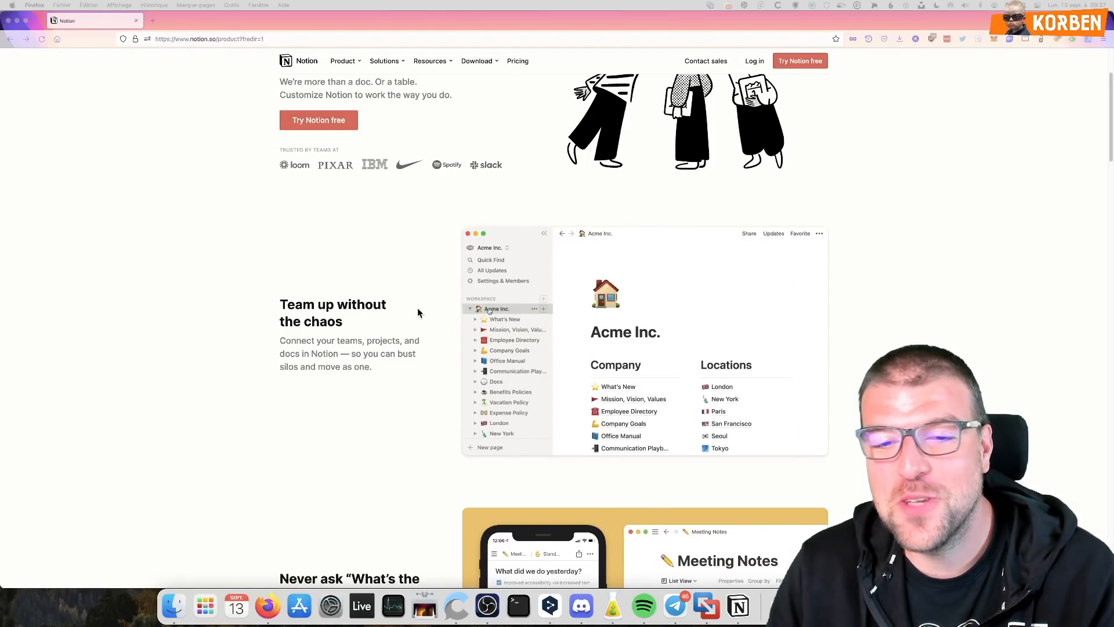
scroll(416, 307, "down", 9)
scroll(480, 305, "up", 15)
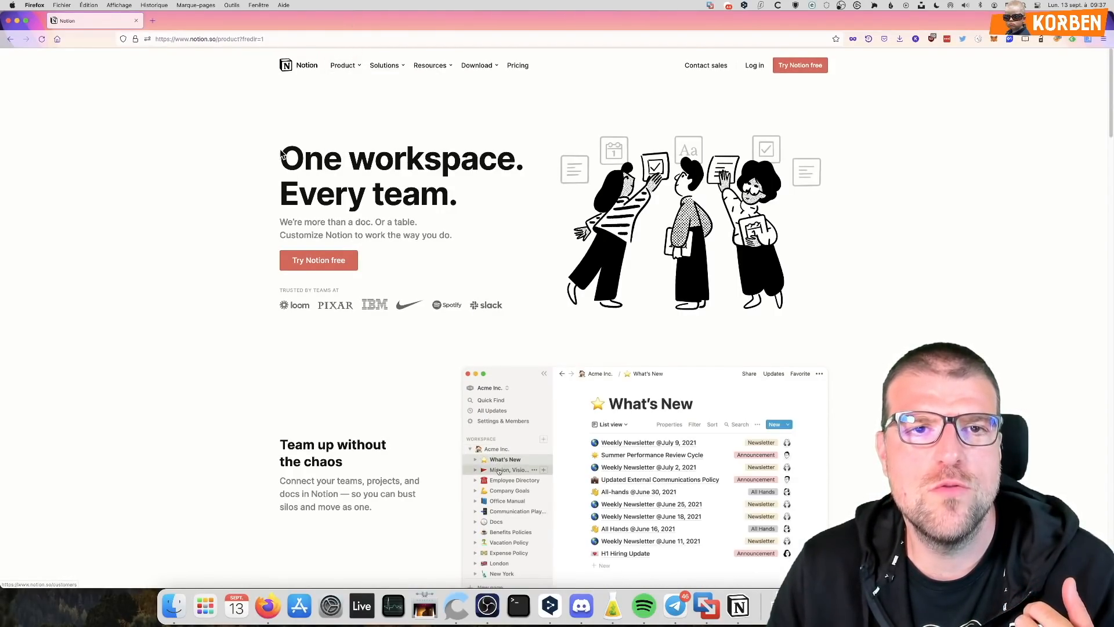
View the Web Clipper download page and the Mac & Windows desktop app download page
mouse_move(477, 66)
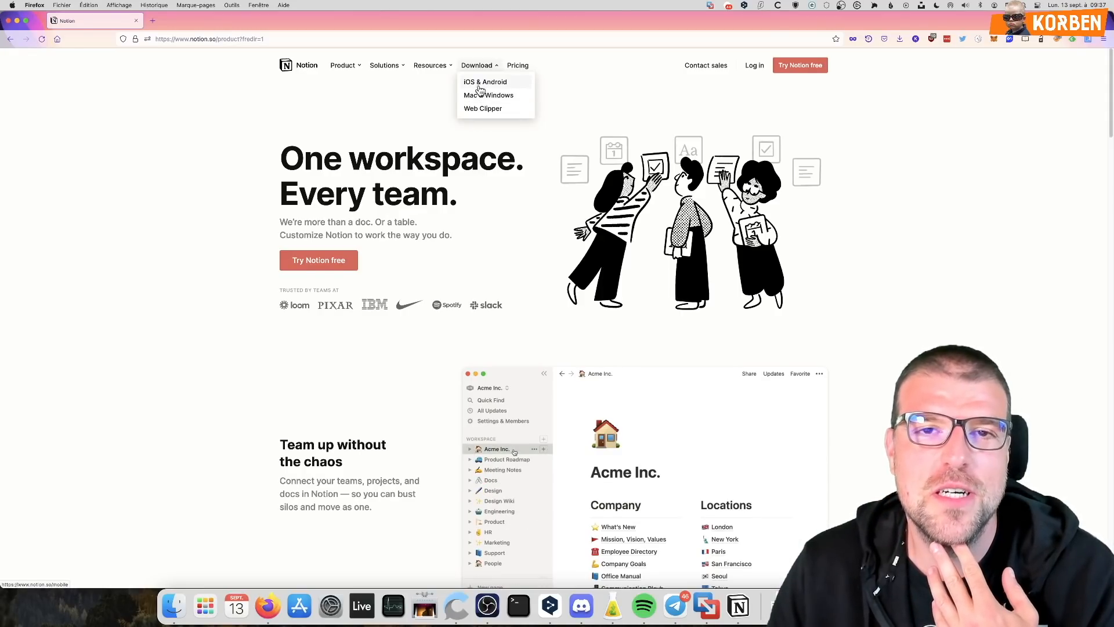
left_click(479, 115)
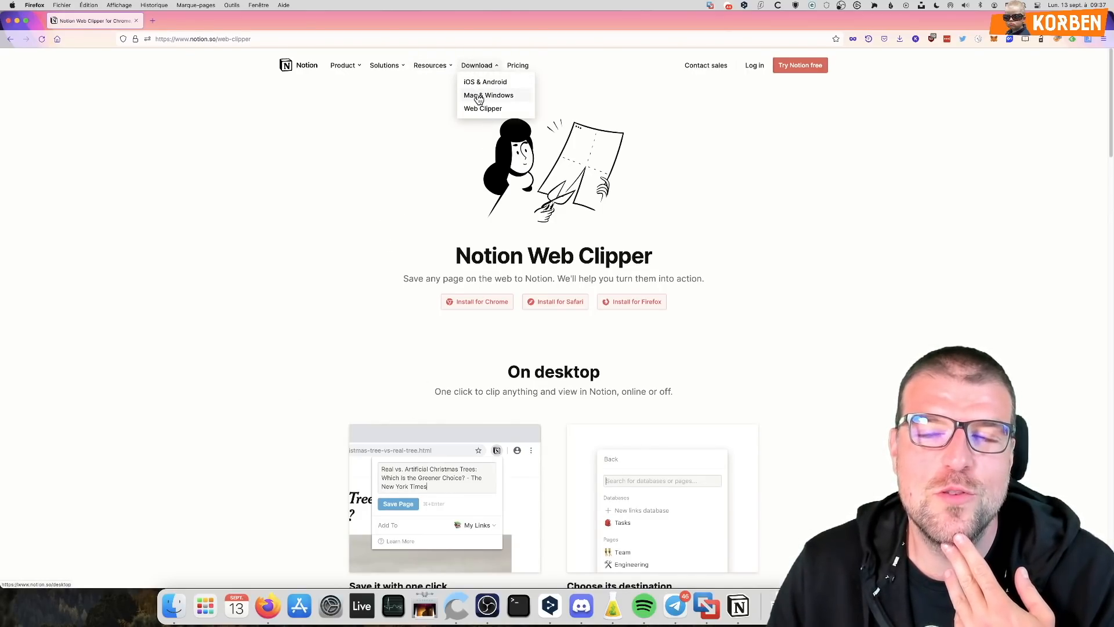
left_click(481, 98)
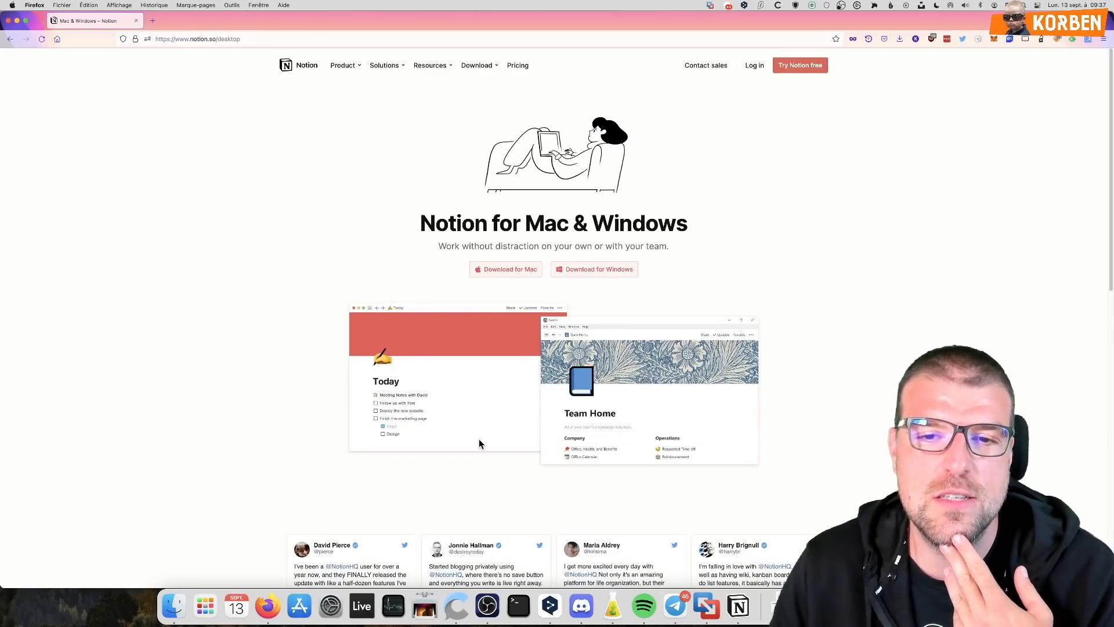
scroll(488, 471, "down", 1)
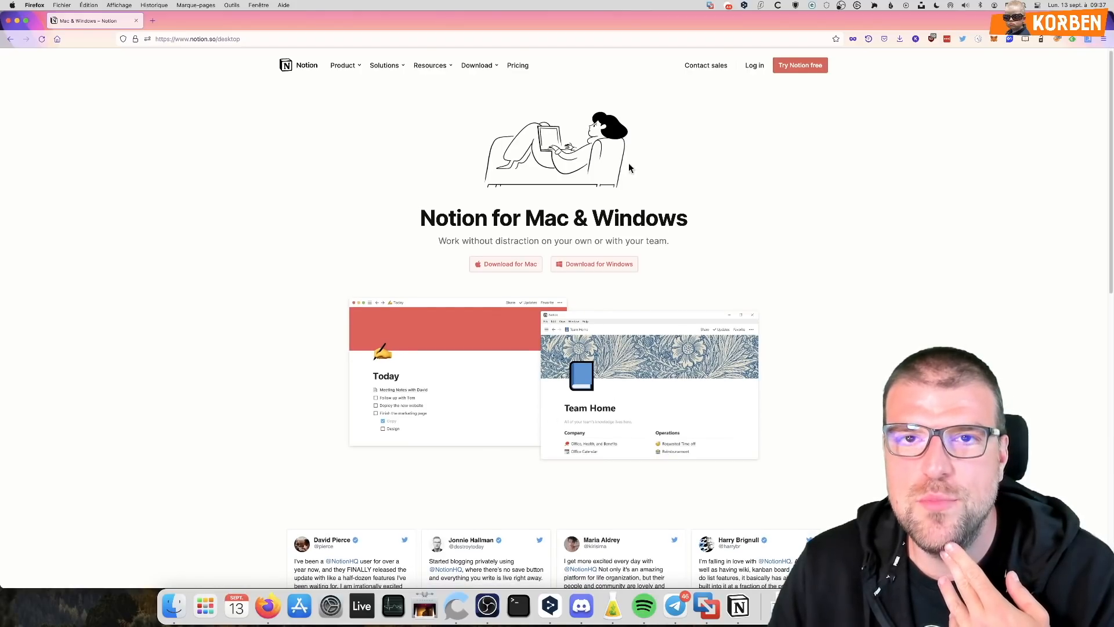
Switch from the browser to the Notion desktop app and check the list of workspaces and accounts
key("super+m")
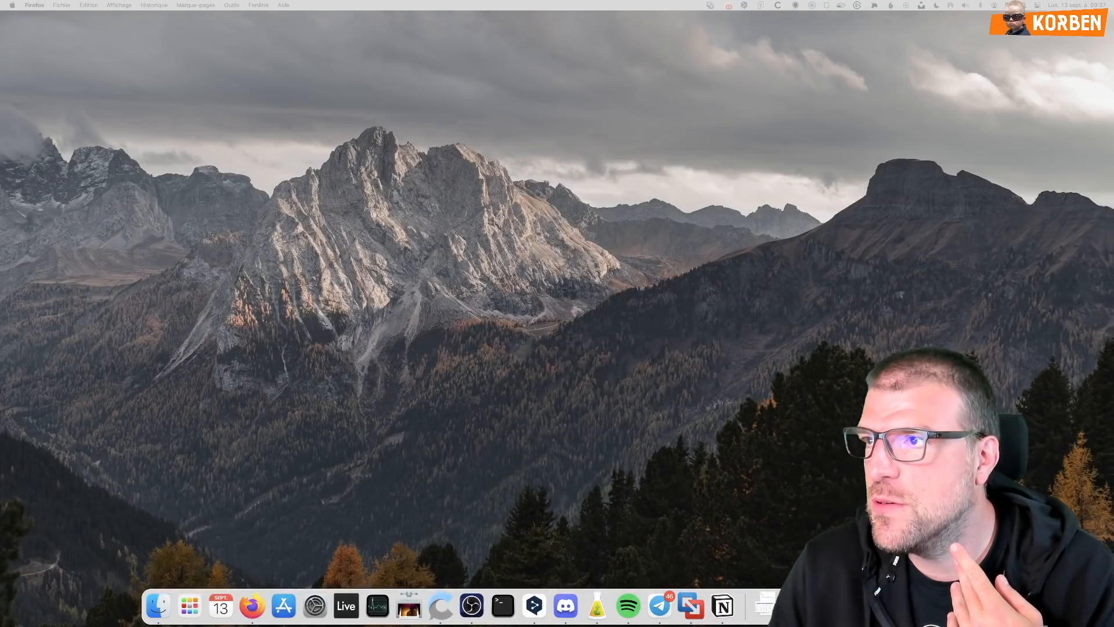
left_click(723, 606)
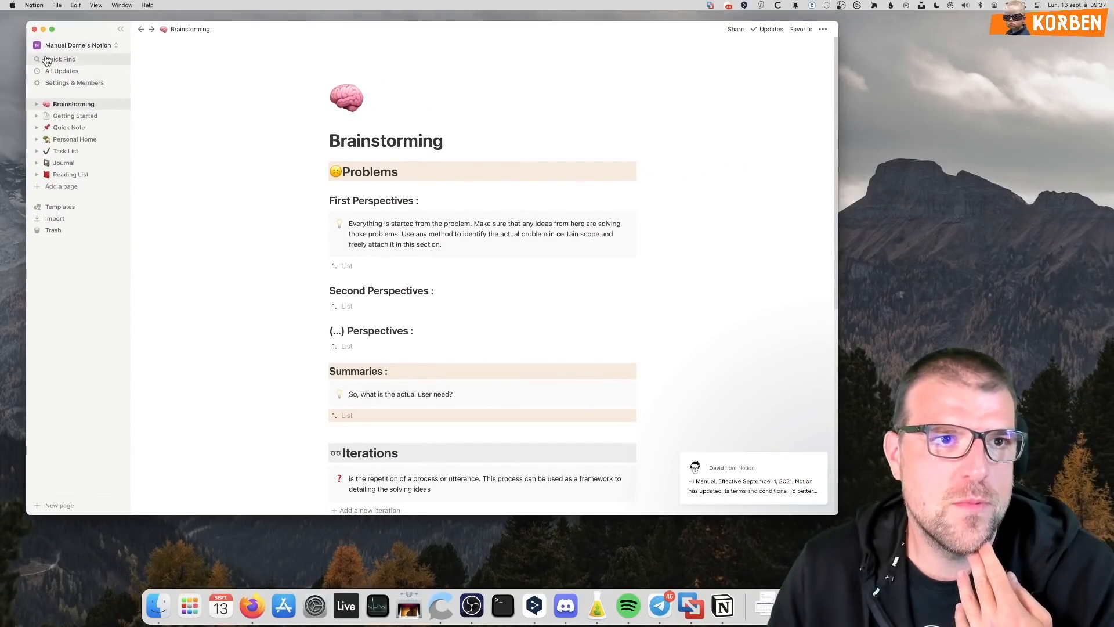
left_click(77, 50)
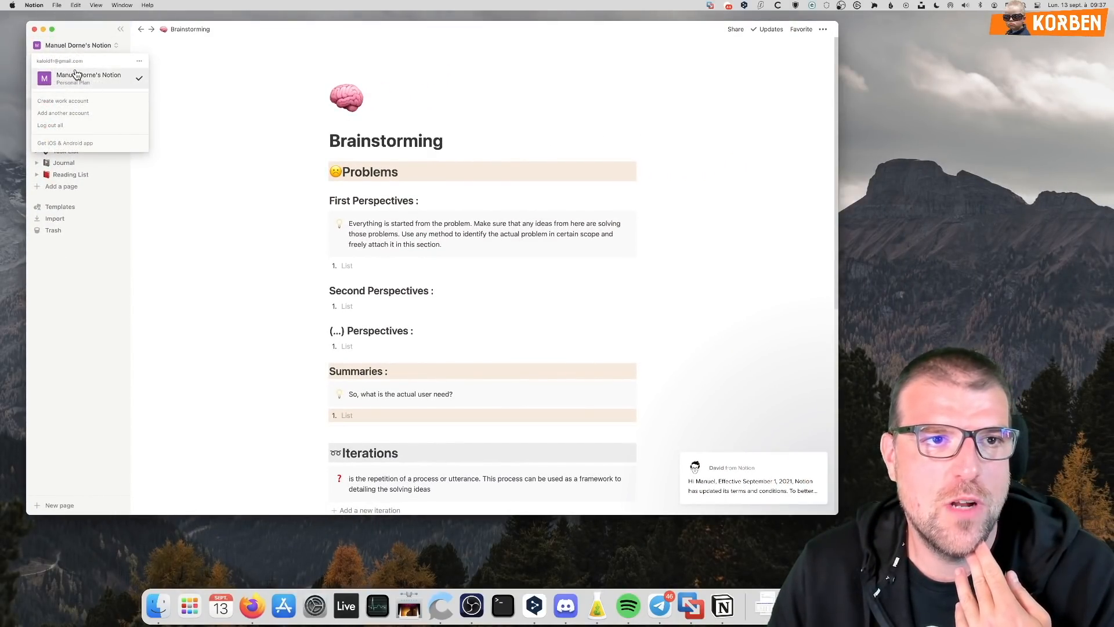
left_click(75, 75)
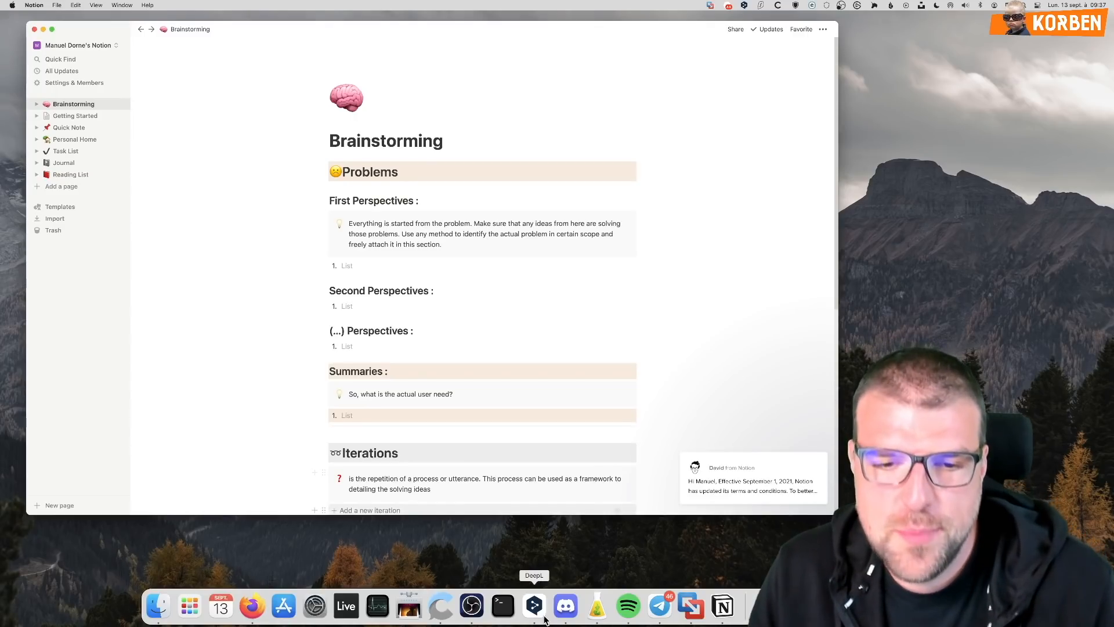
Open the Quick Note page to view its sample content
left_click(472, 614)
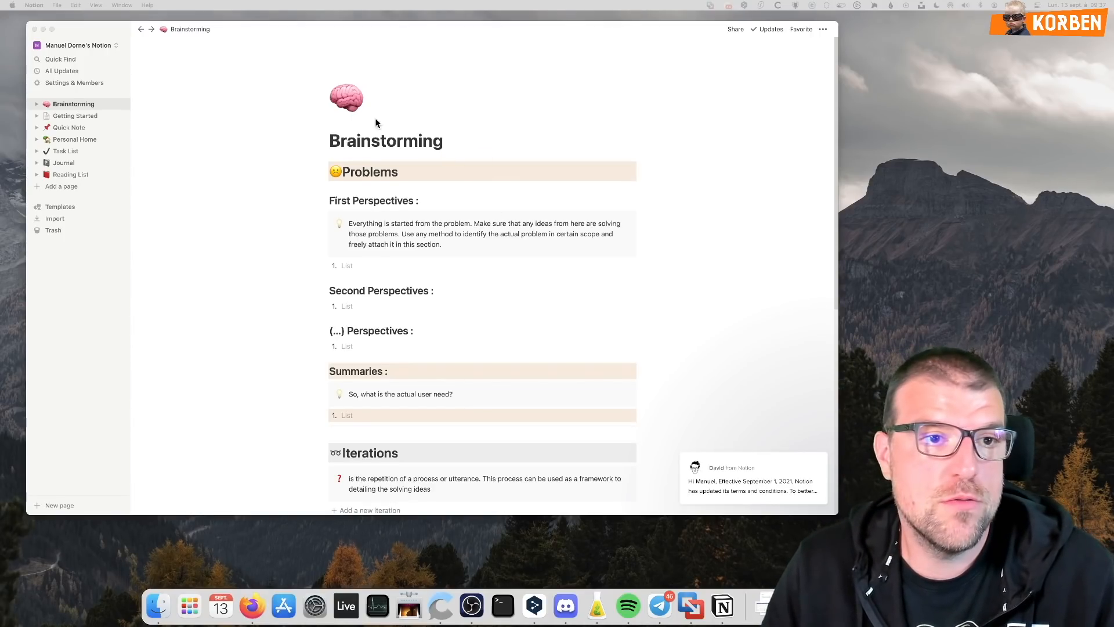
left_click(64, 265)
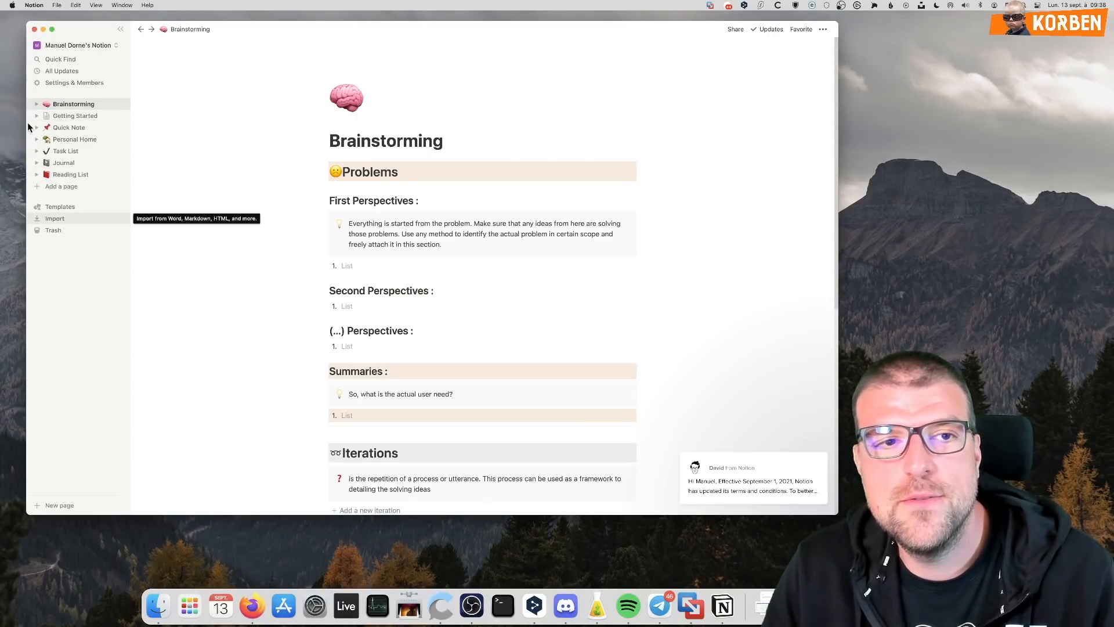
left_click(80, 130)
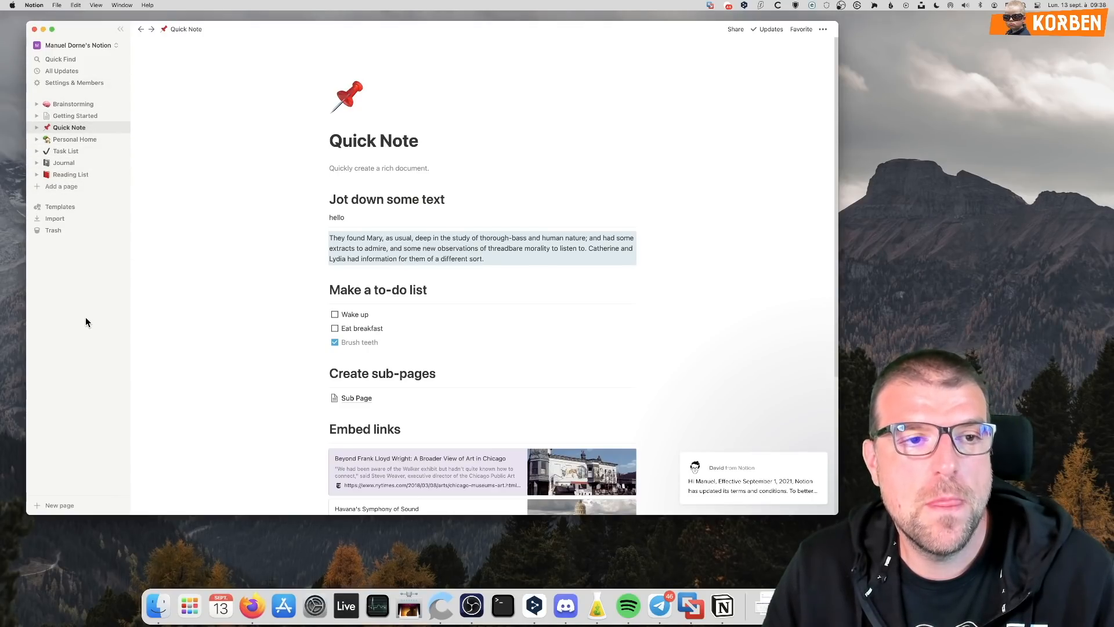
Add a new page titled "Mon projet" and give it an icon
left_click(60, 187)
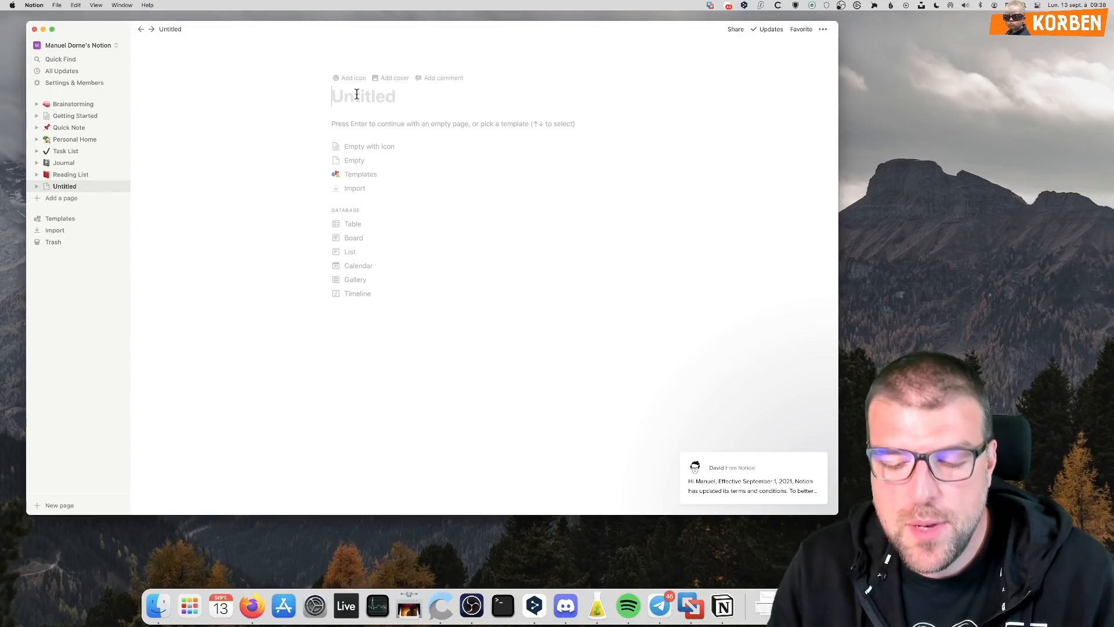
type("Mon projet")
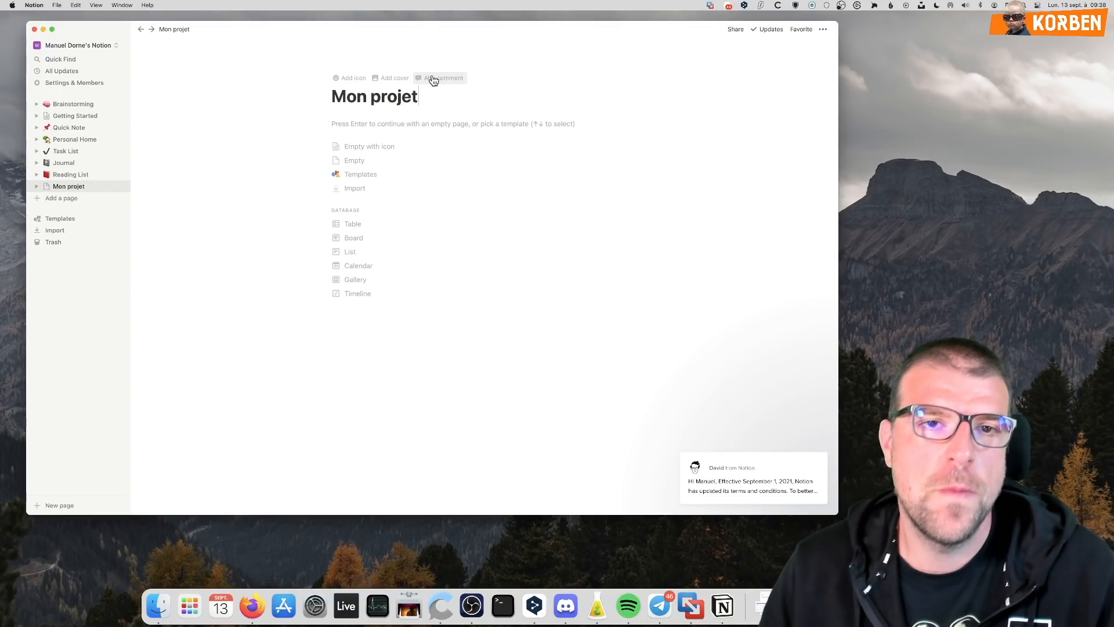
left_click(350, 78)
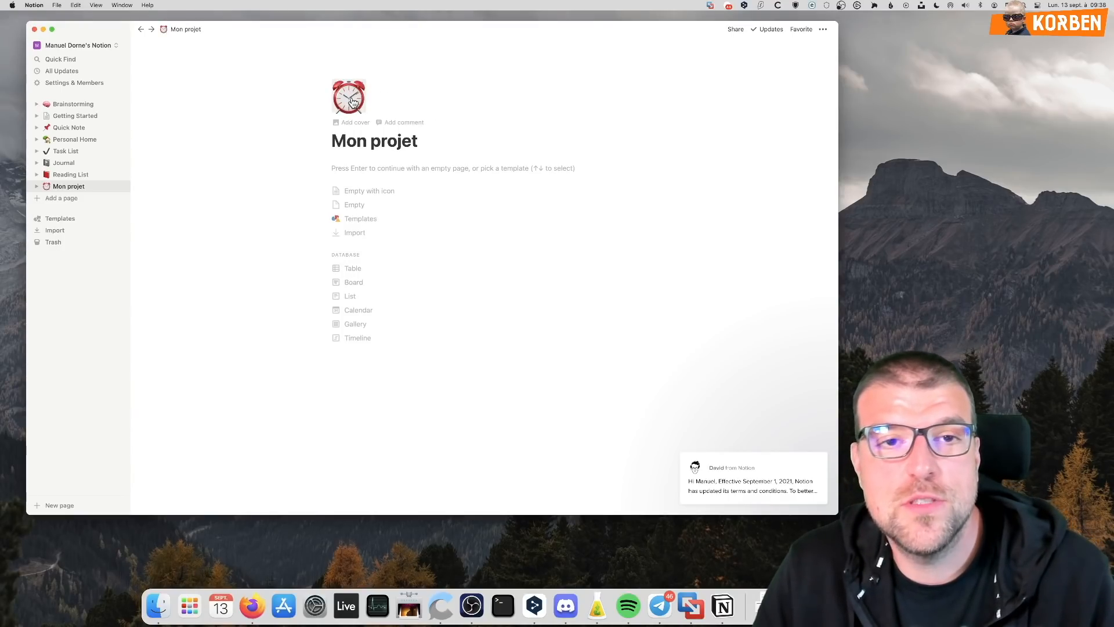
Browse the emoji set and replace the page icon with randomly drawn ones, stopping at the mouse trap
left_click(351, 107)
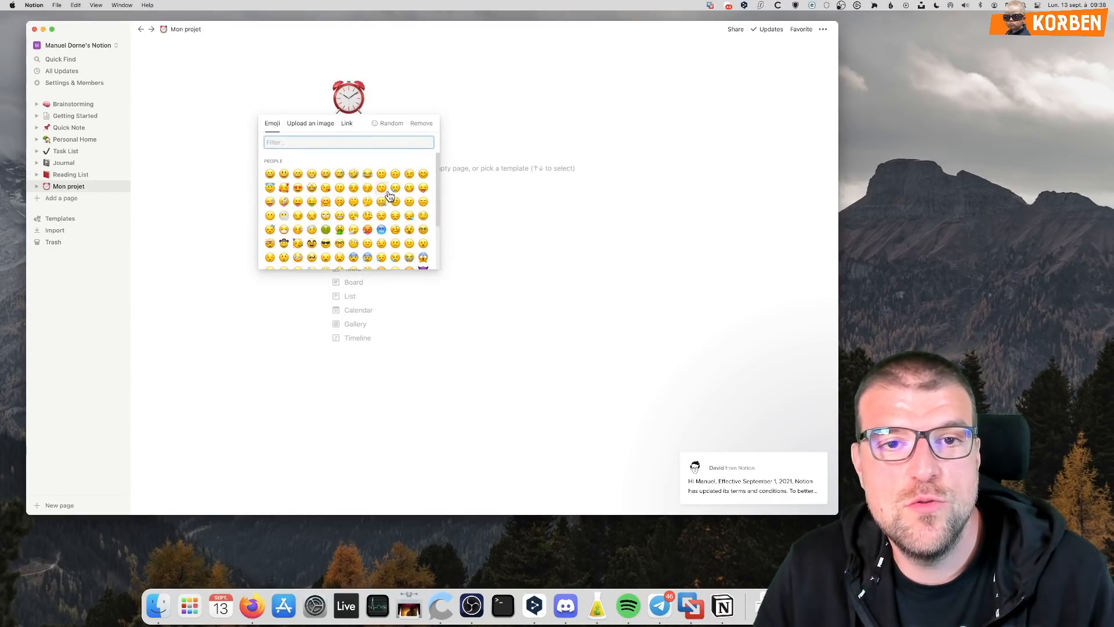
scroll(348, 238, "down", 10)
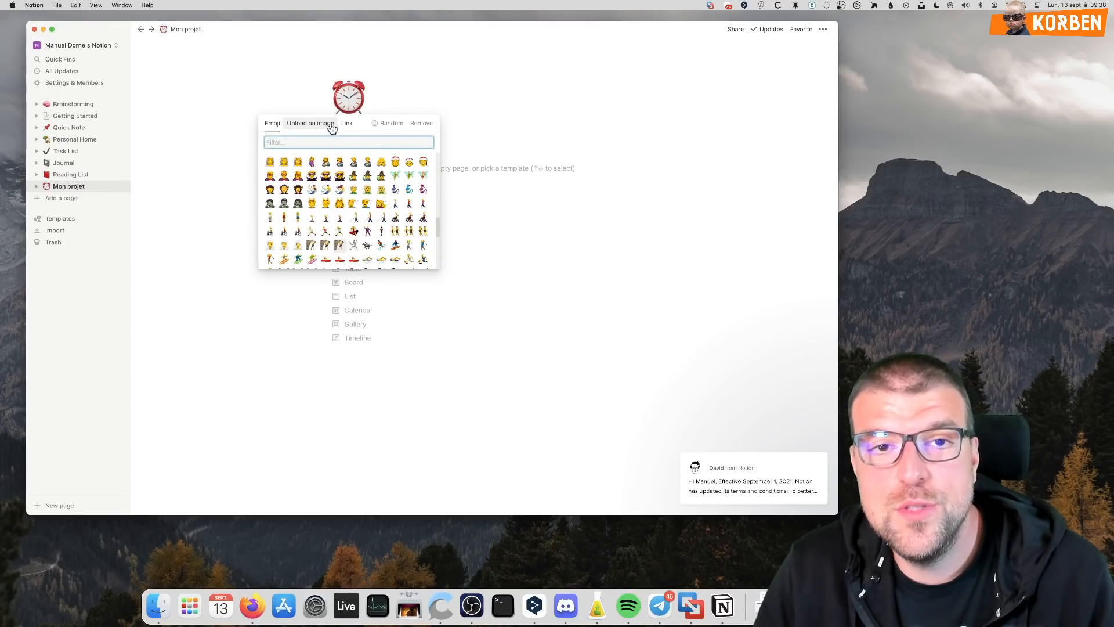
left_click(387, 127)
left_click(387, 126)
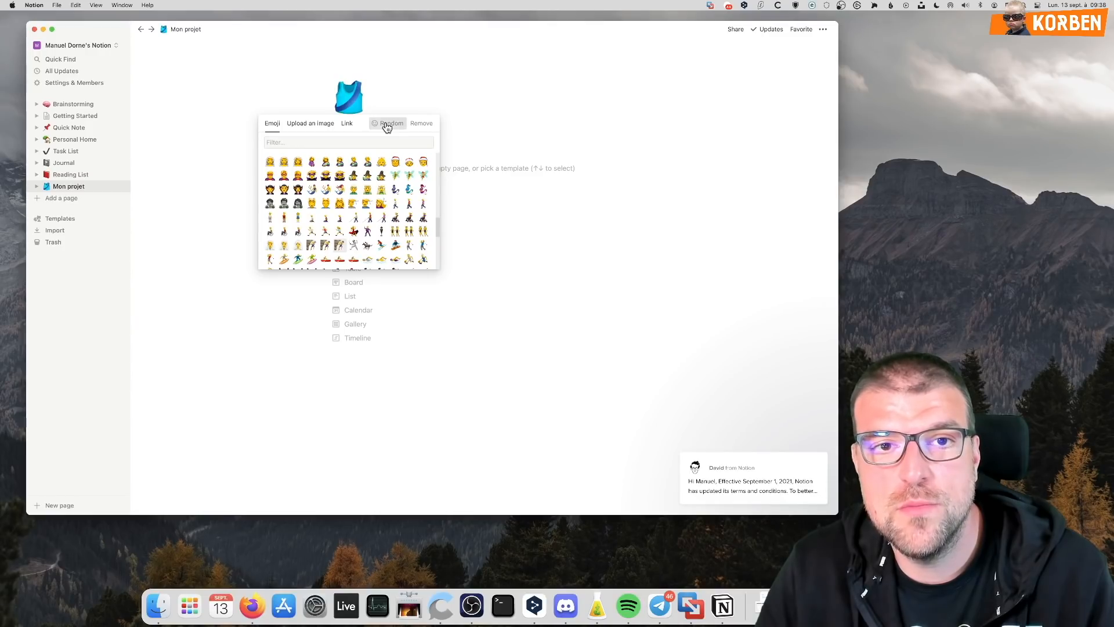
left_click(387, 127)
left_click(387, 126)
left_click(387, 126)
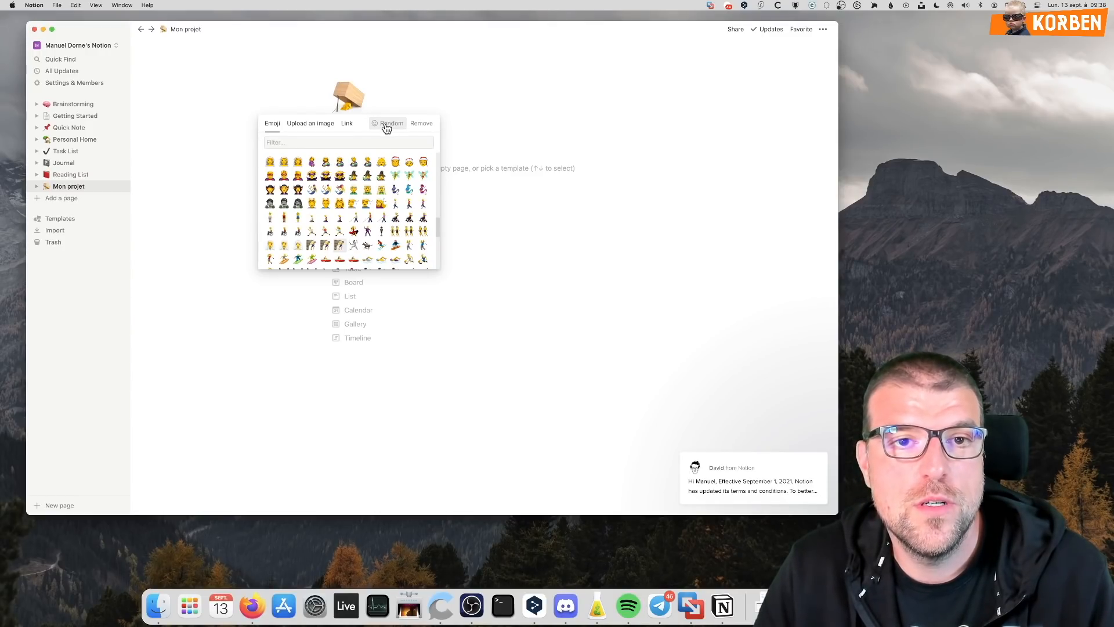
left_click(411, 92)
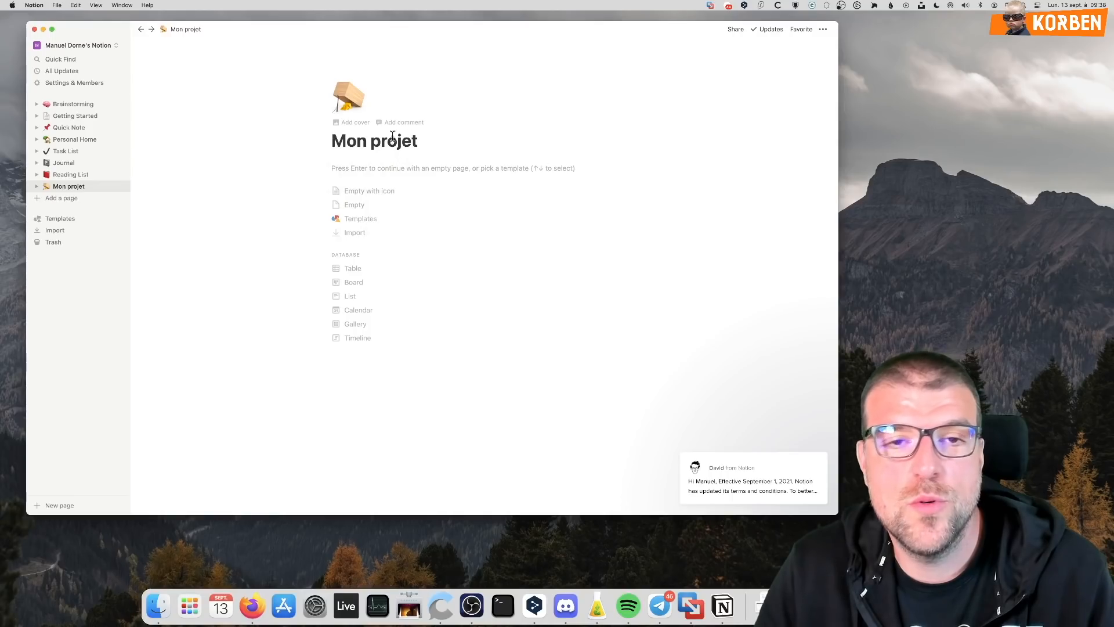
Add a cover to the Mon projet page and browse the gallery of replacement cover images
left_click(352, 125)
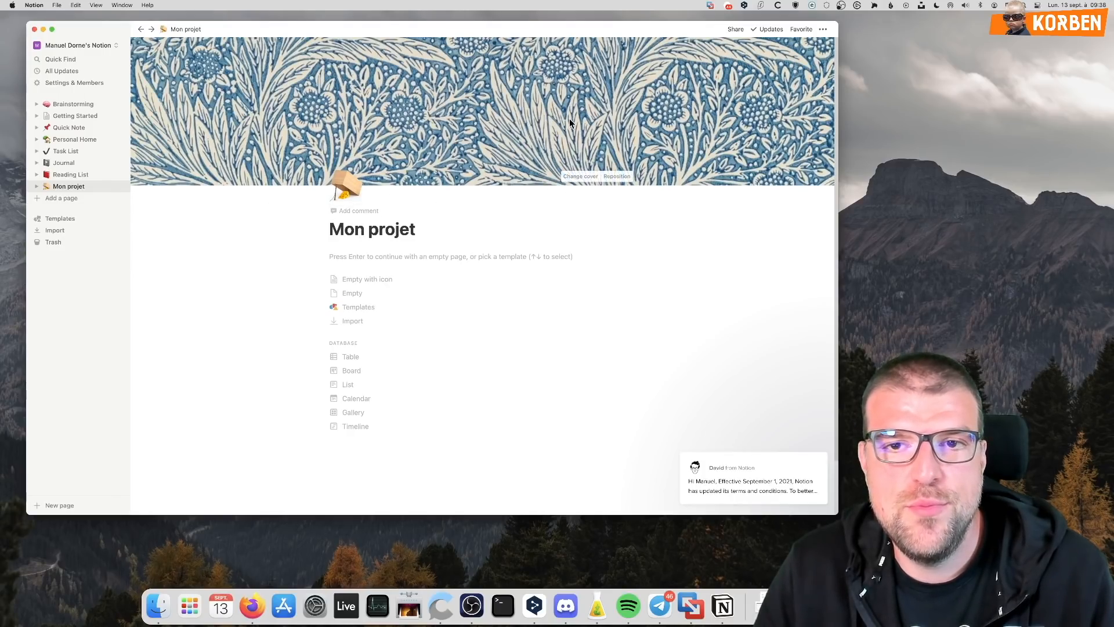
left_click(581, 176)
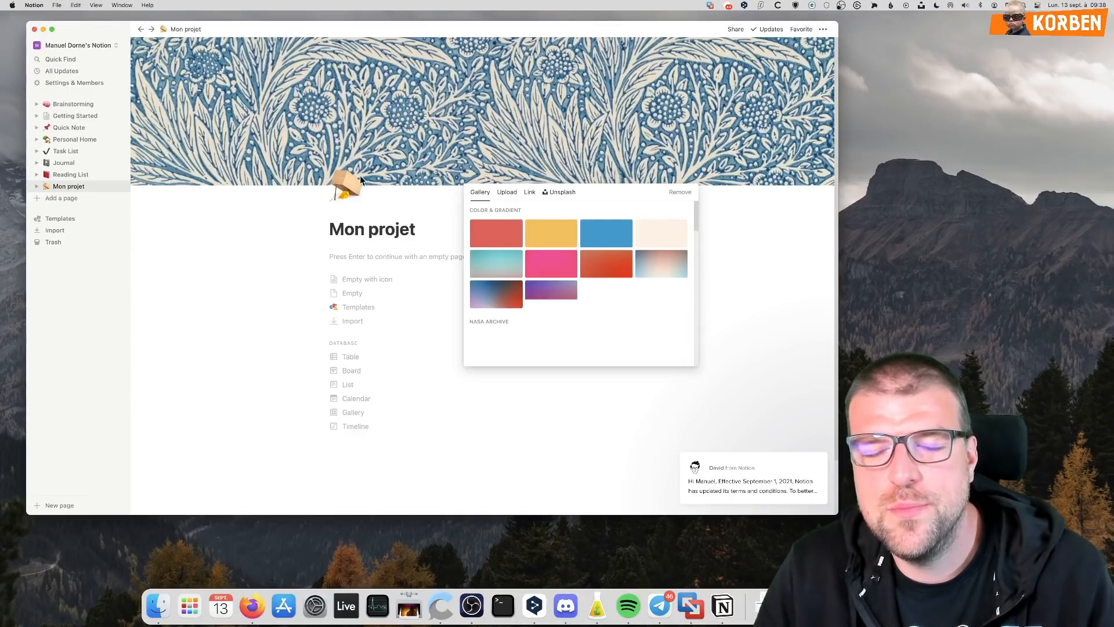
scroll(534, 290, "down", 6)
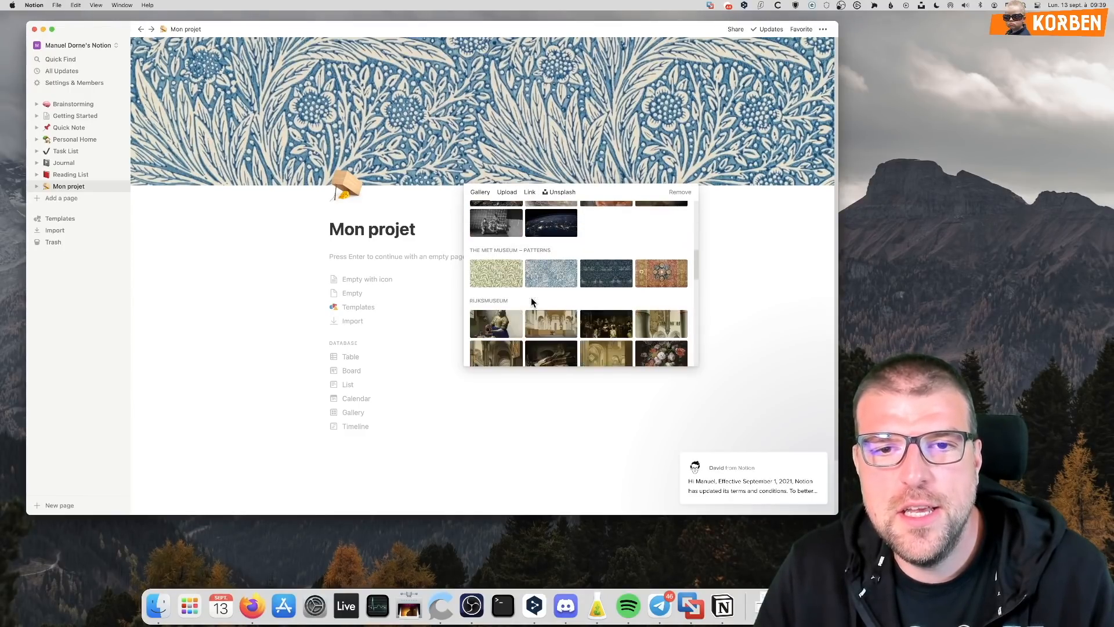
scroll(531, 302, "up", 5)
scroll(511, 296, "down", 6)
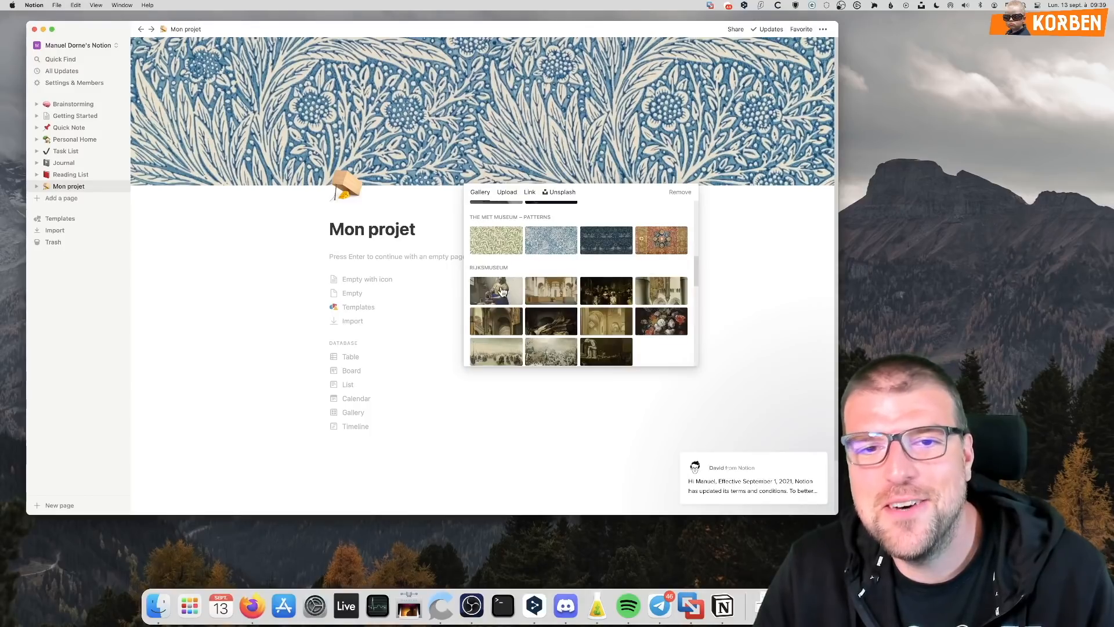
scroll(502, 292, "down", 3)
scroll(497, 301, "up", 3)
scroll(493, 308, "down", 2)
scroll(495, 304, "up", 4)
scroll(525, 276, "down", 4)
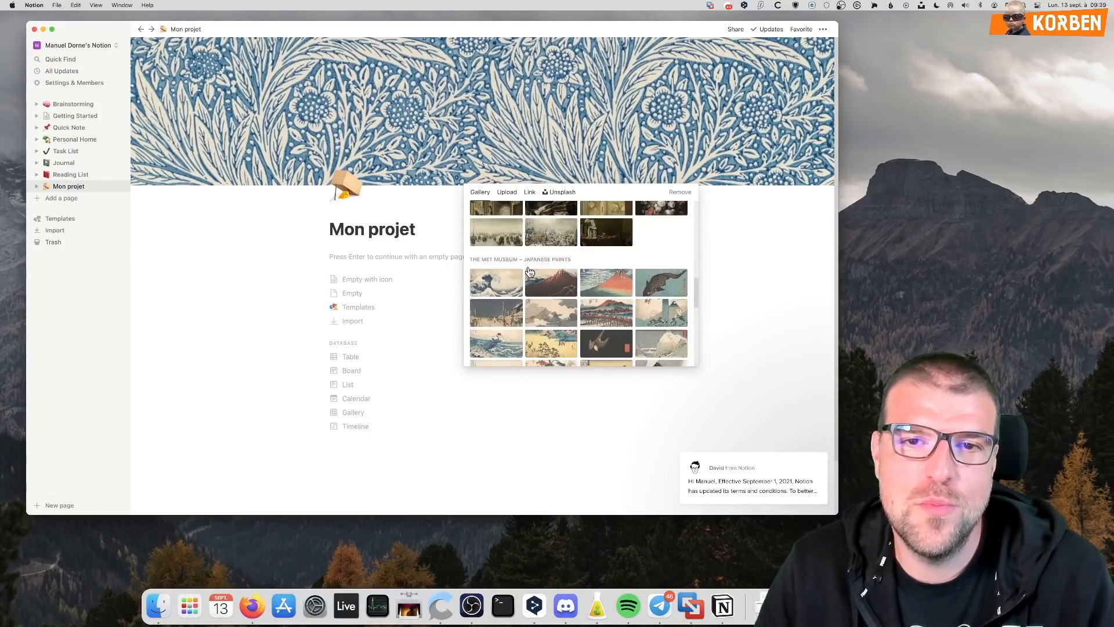
Set the page cover to the Unsplash photo of a TV remote control against a blurred dark background
left_click(558, 191)
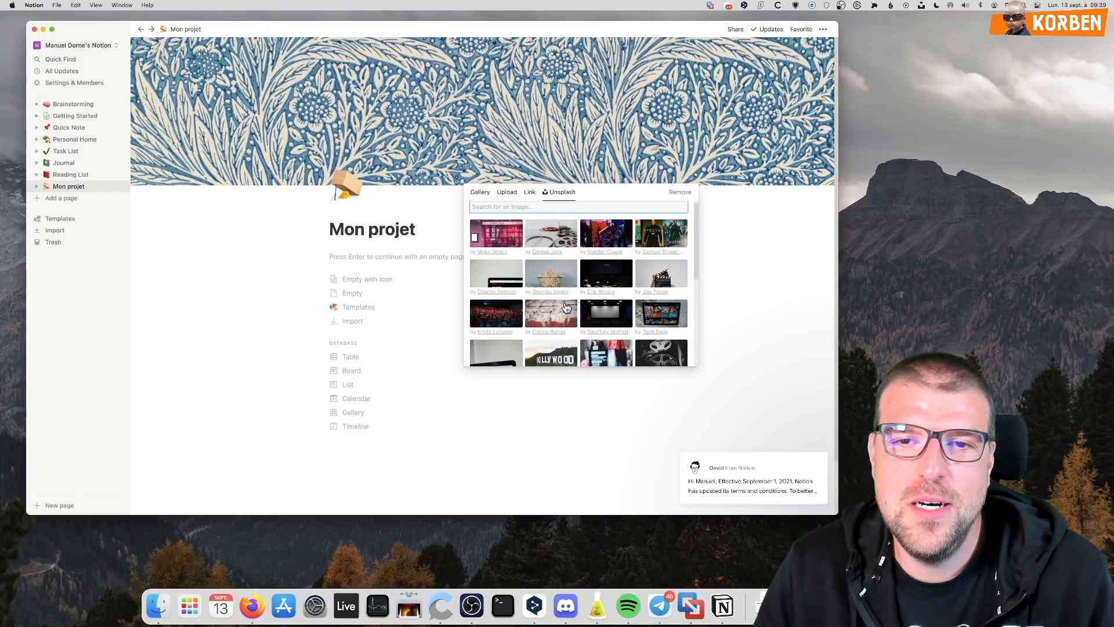
scroll(551, 304, "down", 10)
scroll(538, 301, "up", 2)
left_click(534, 267)
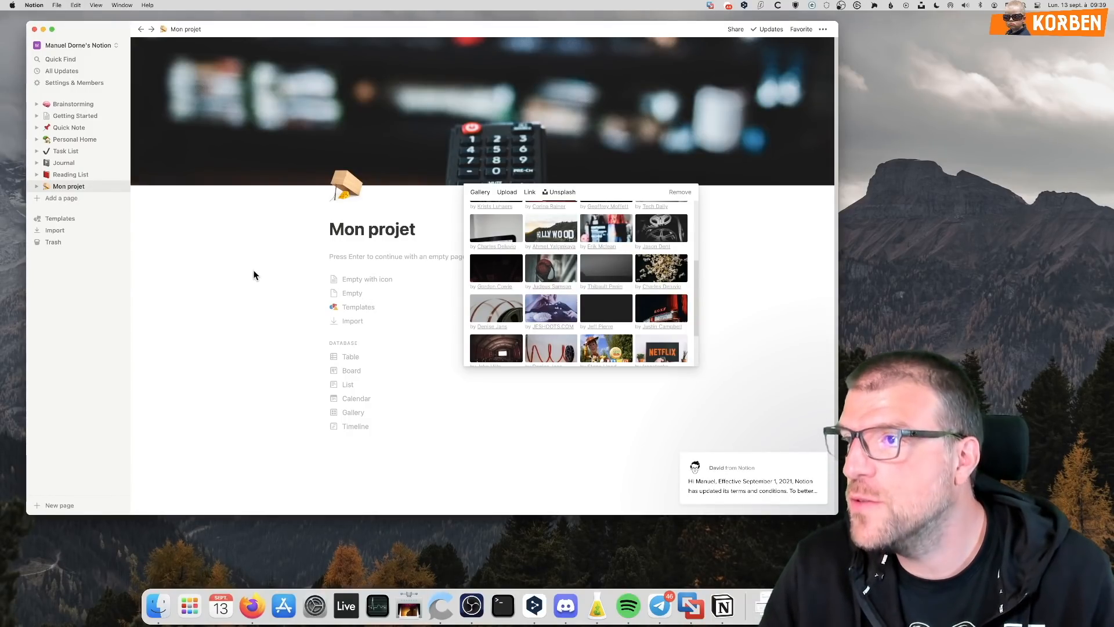
left_click(260, 307)
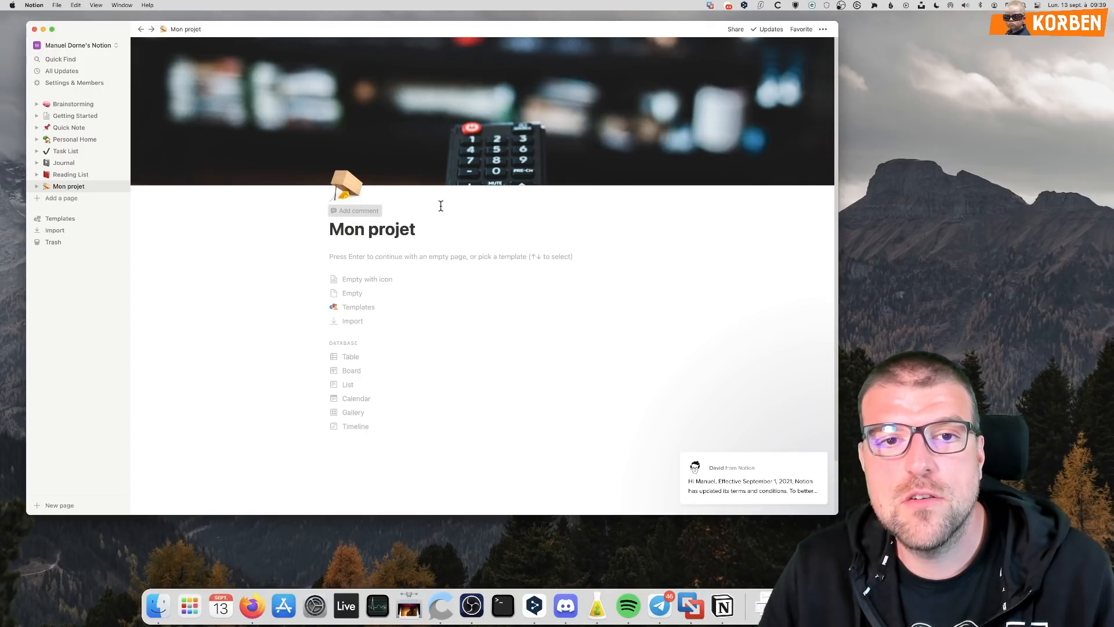
Write the comment "Penser à changer le titre" under the title of the Mon projet page
left_click(368, 212)
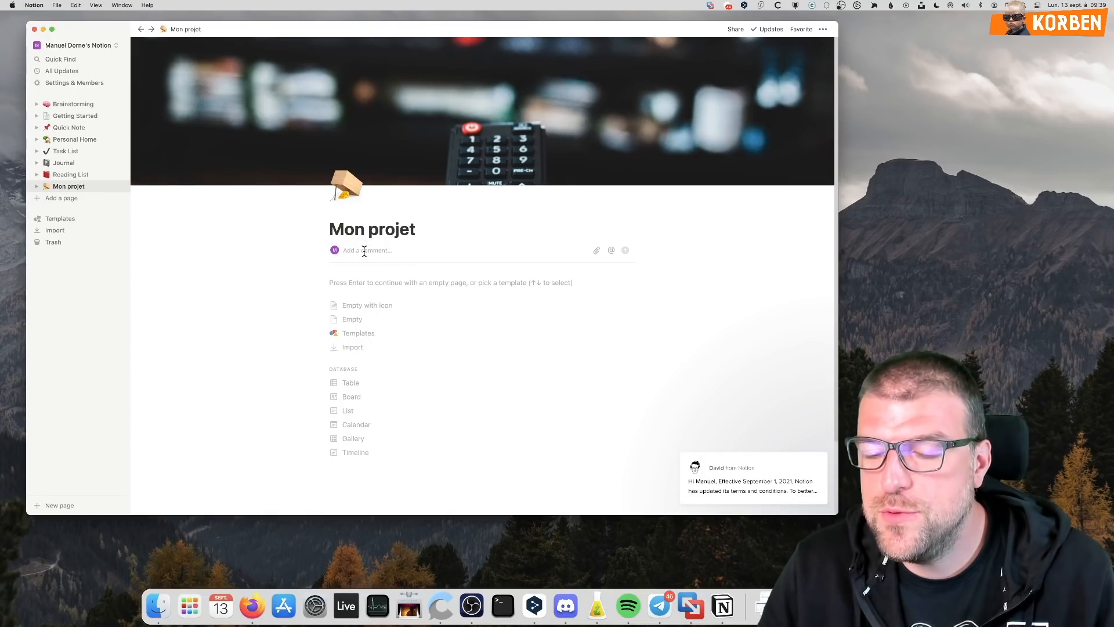
type("Penser à changer")
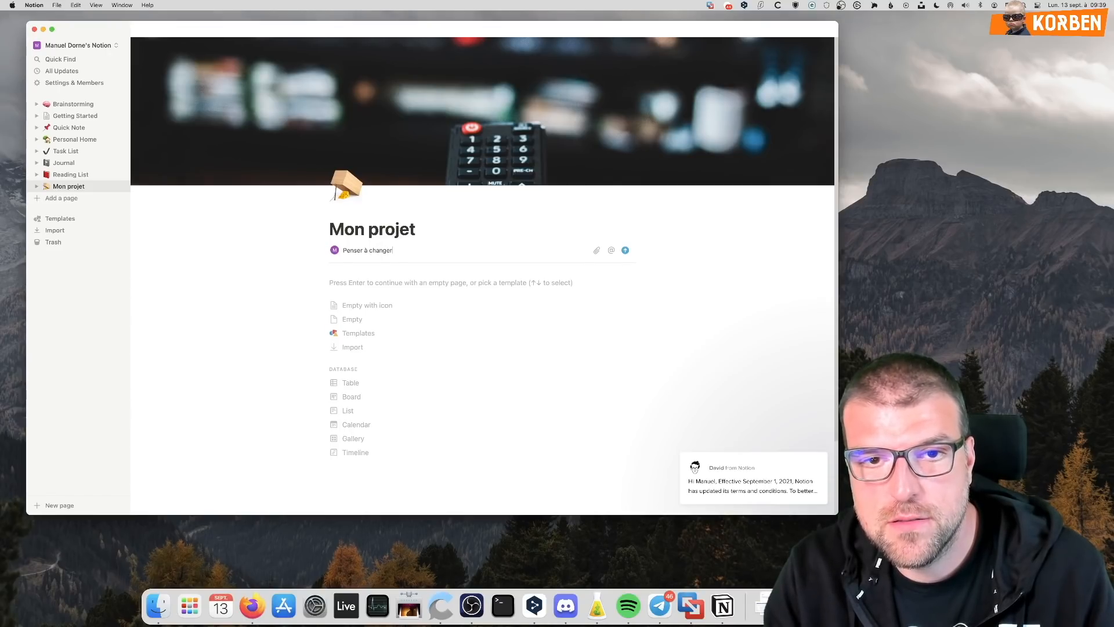
type(" le titre")
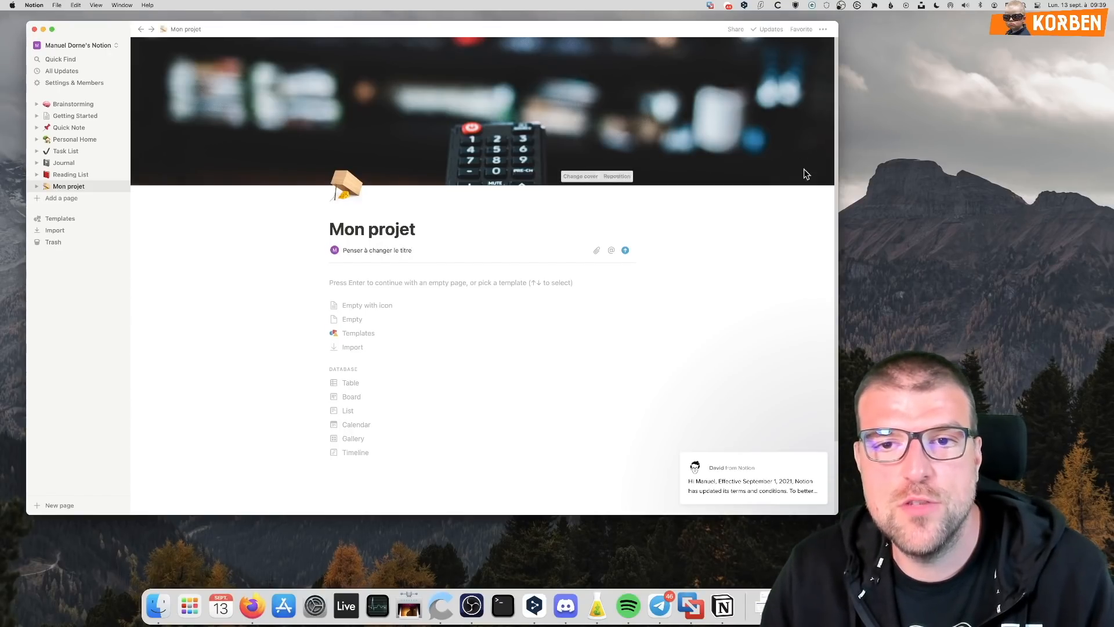
key("Return")
left_click(516, 250)
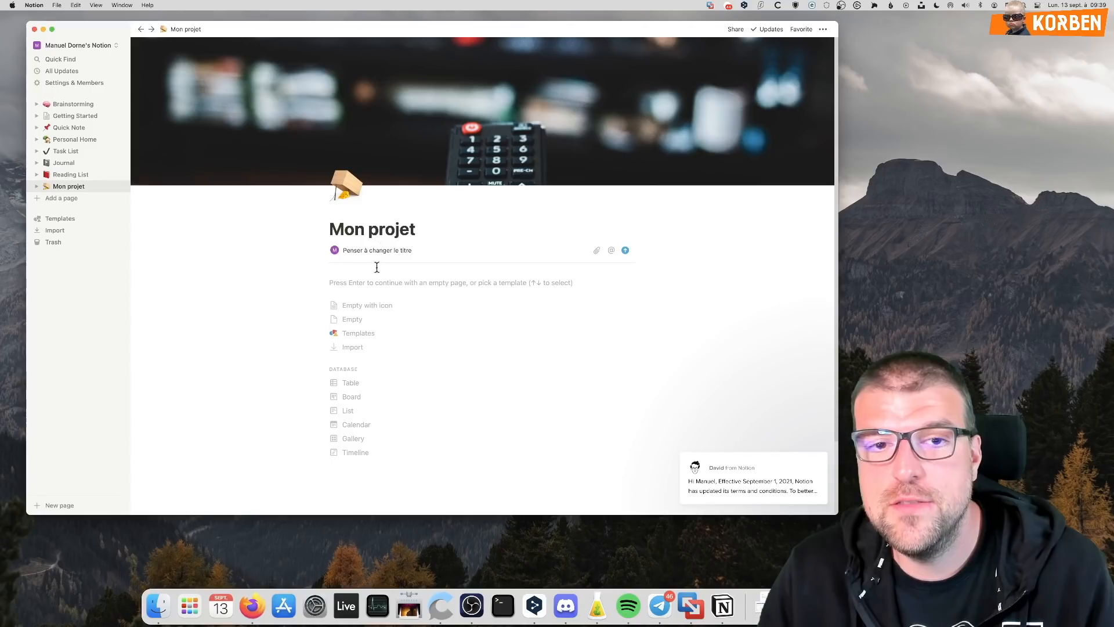
Rename the page as "Mon super projet"
left_click(431, 230)
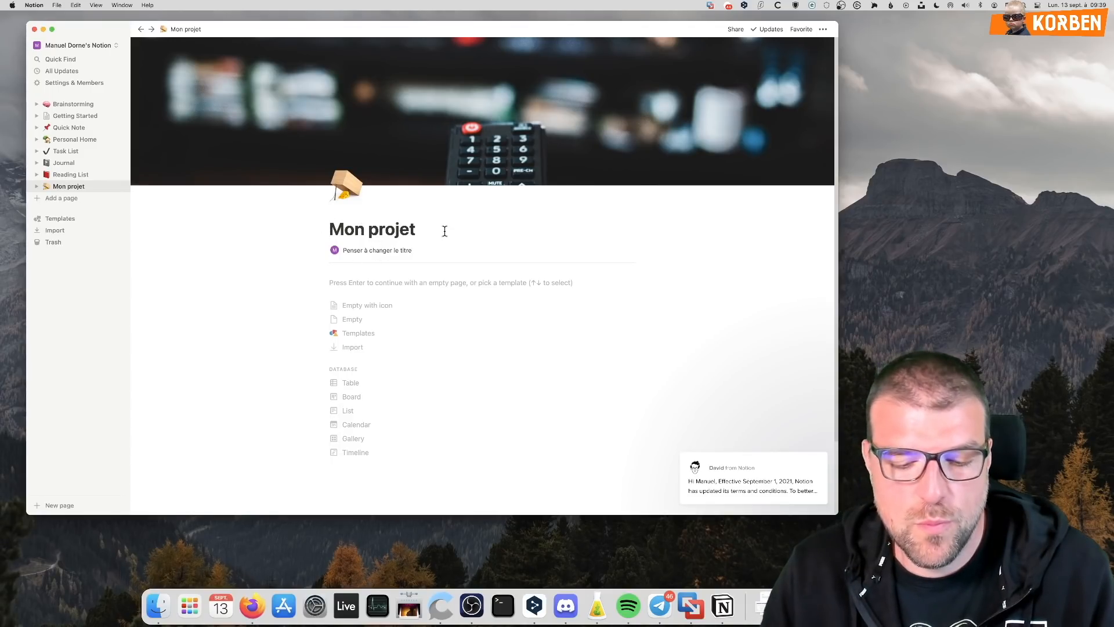
key("Left")
key("Left")
type("super")
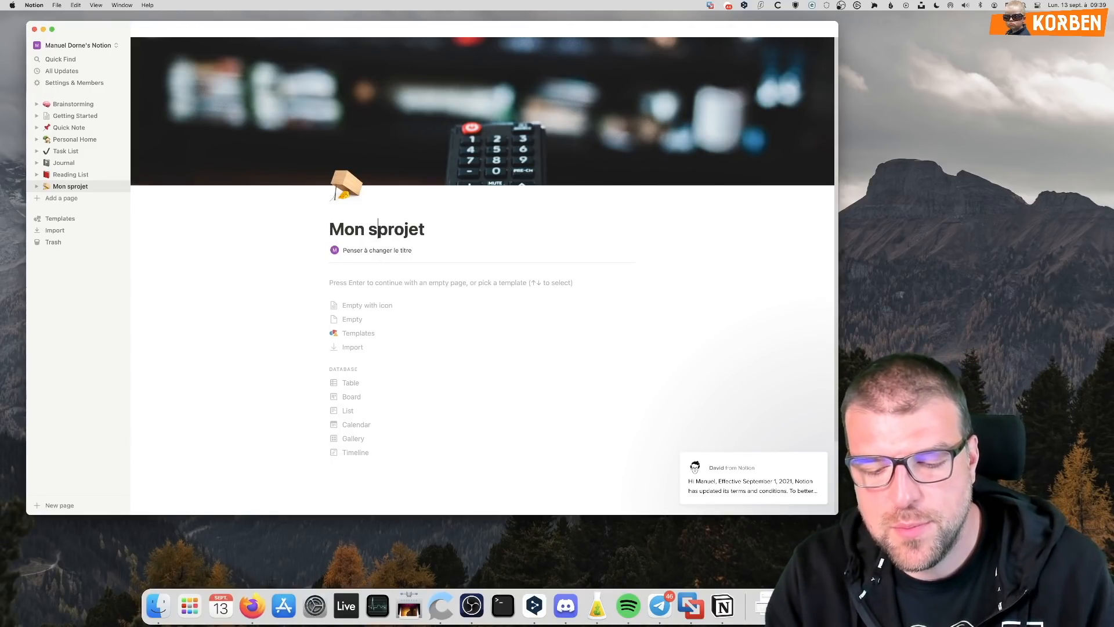
Post the comment about changing the title and mark it as resolved
left_click(605, 252)
left_click(625, 251)
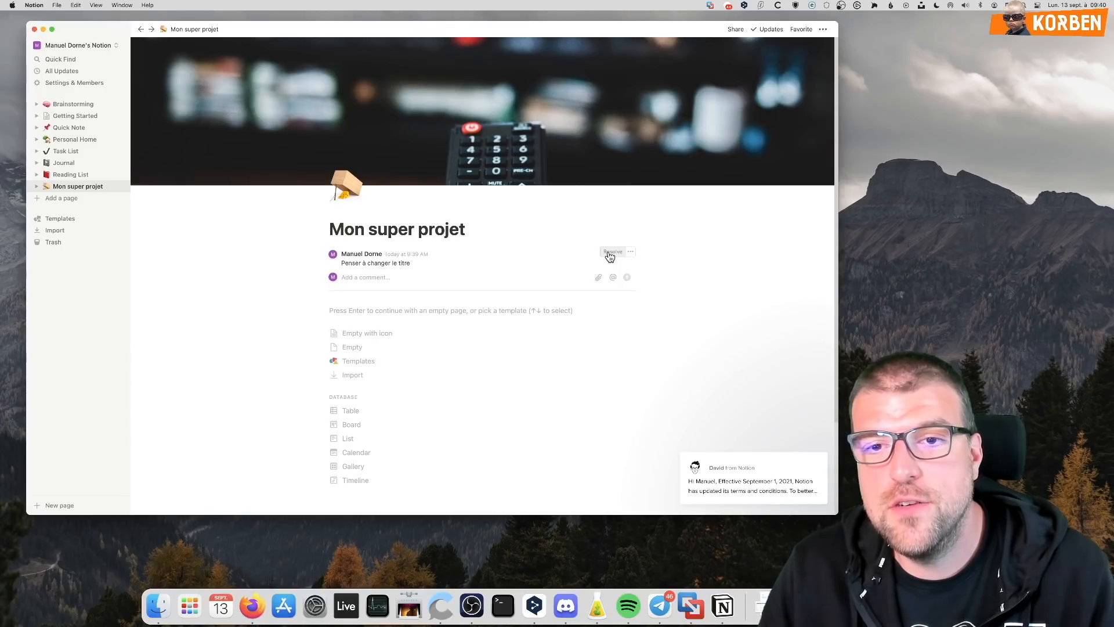
left_click(612, 253)
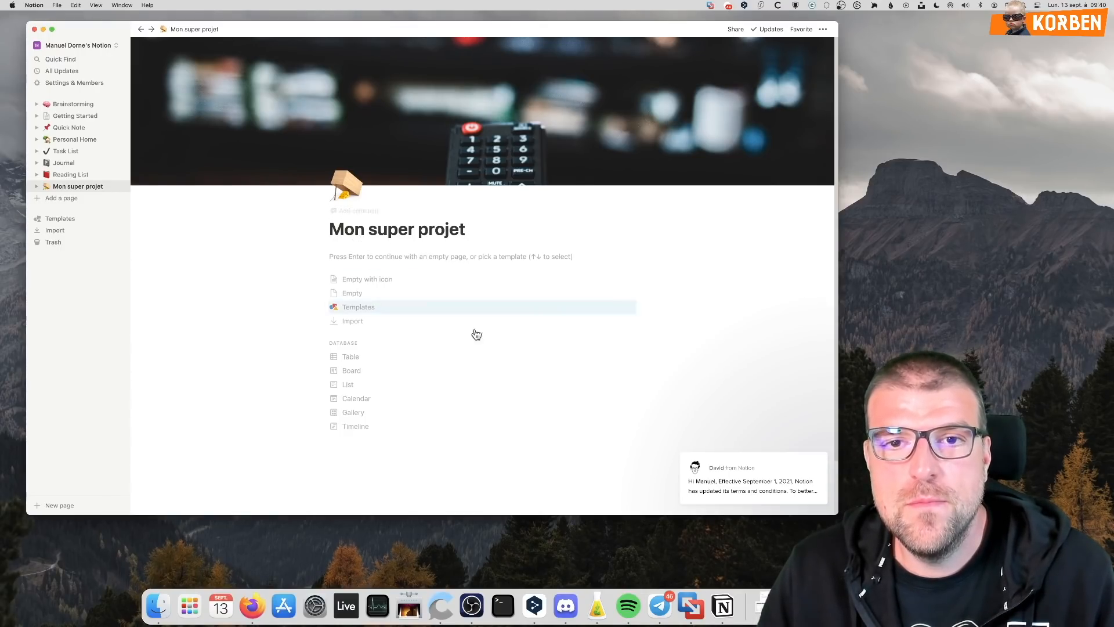
Clear the message from Notion and start the Mon super projet page with the Empty with icon option
mouse_move(709, 460)
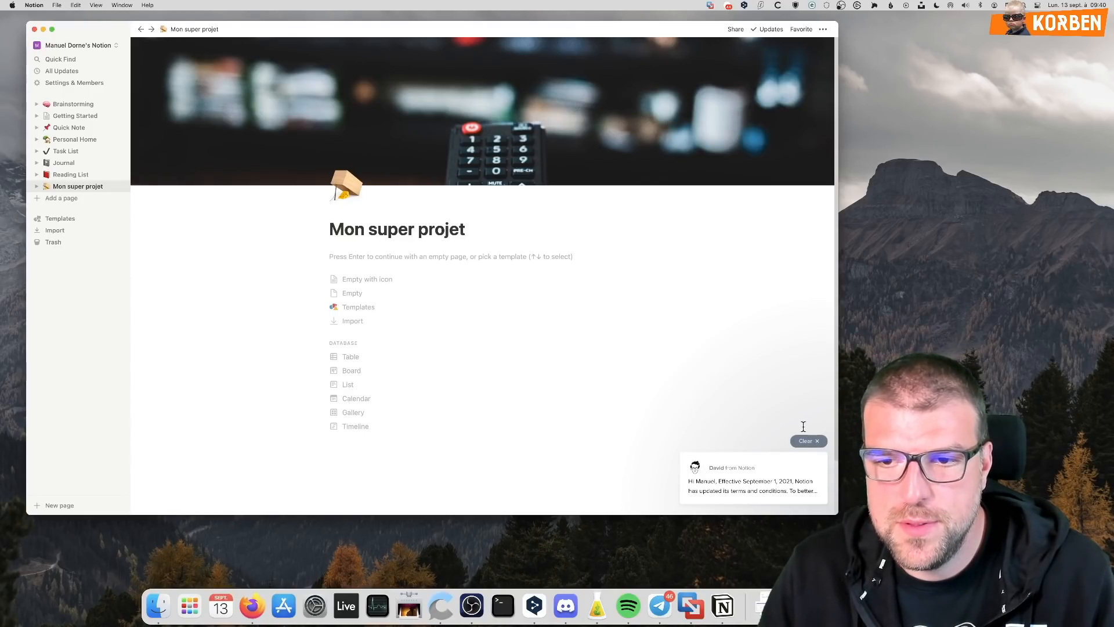
left_click(819, 441)
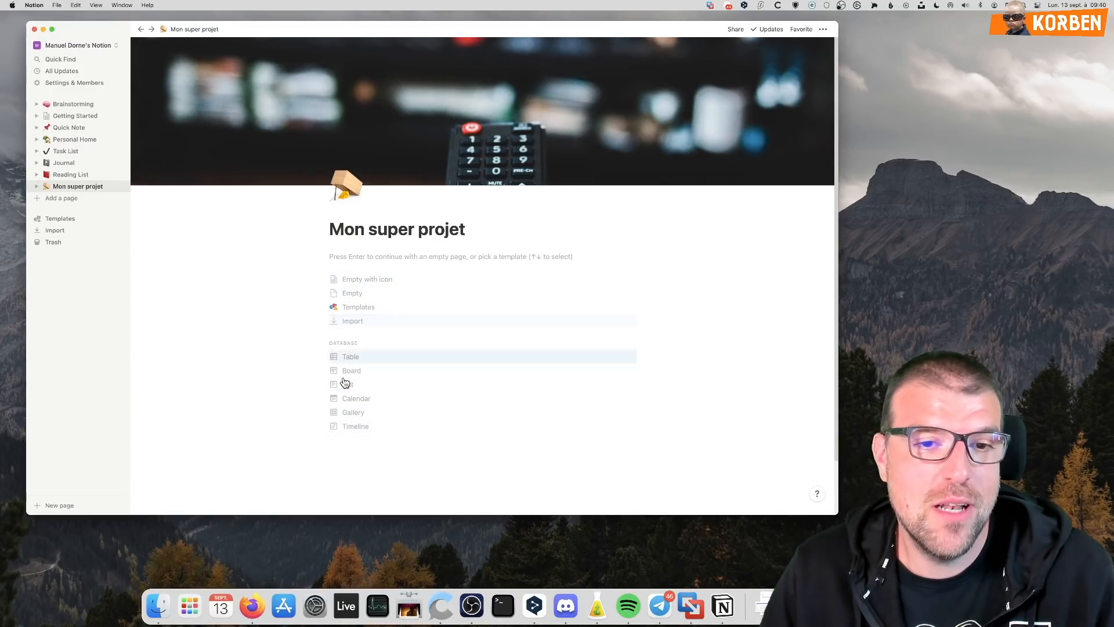
left_click(360, 282)
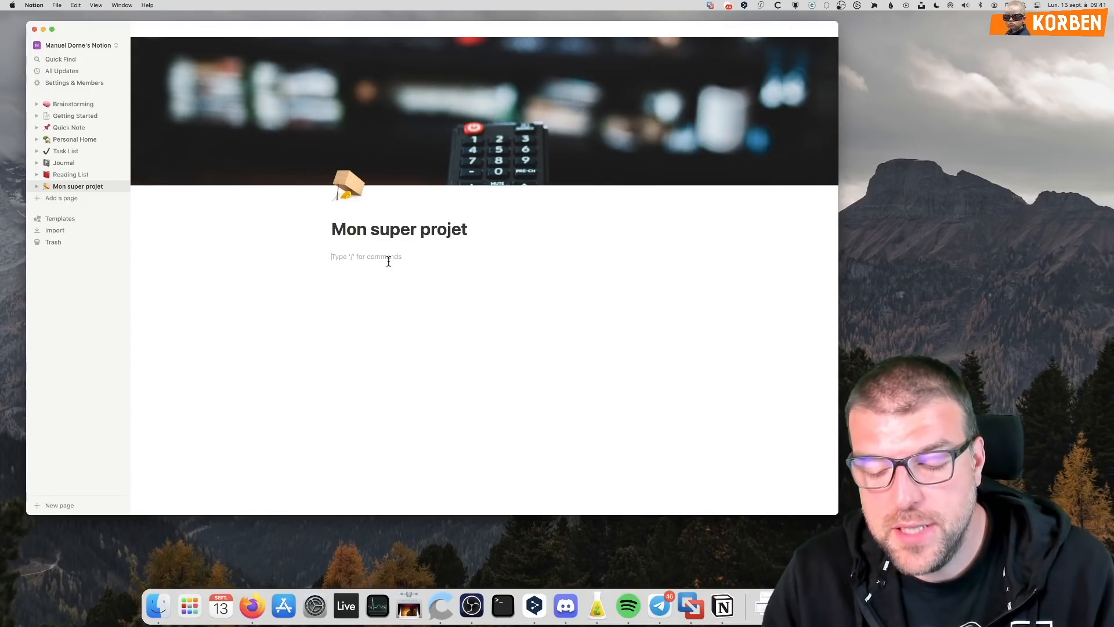
Write the line "Bonjour, ceci est l'ébauche de mon super projet" in the page body and begin a new line
type("Bonko")
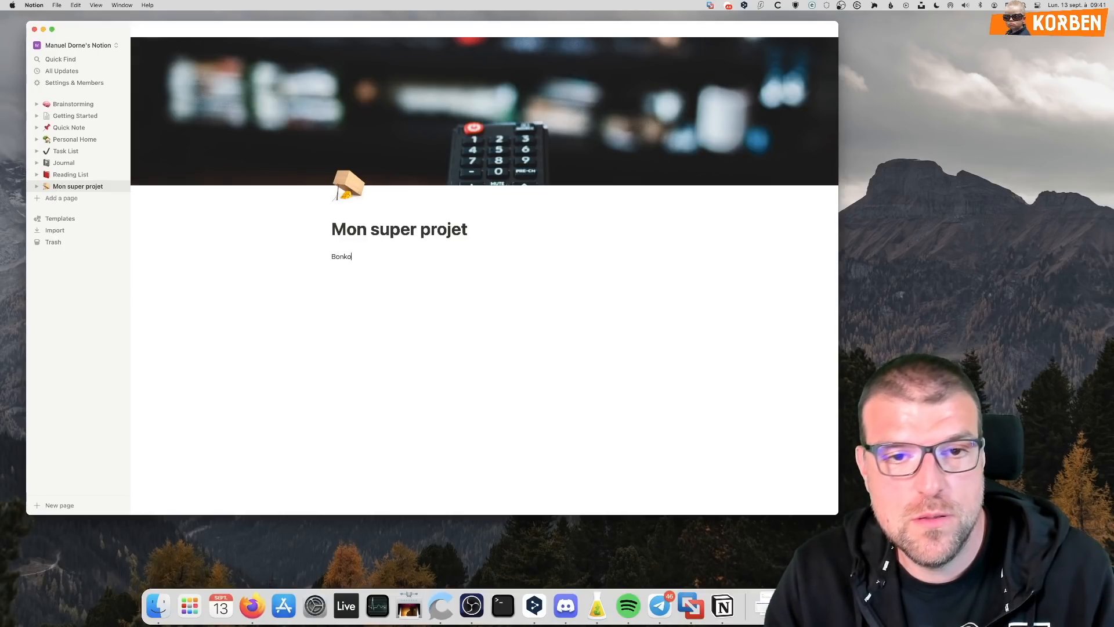
key("BackSpace")
key("BackSpace")
type("jour, ceci est")
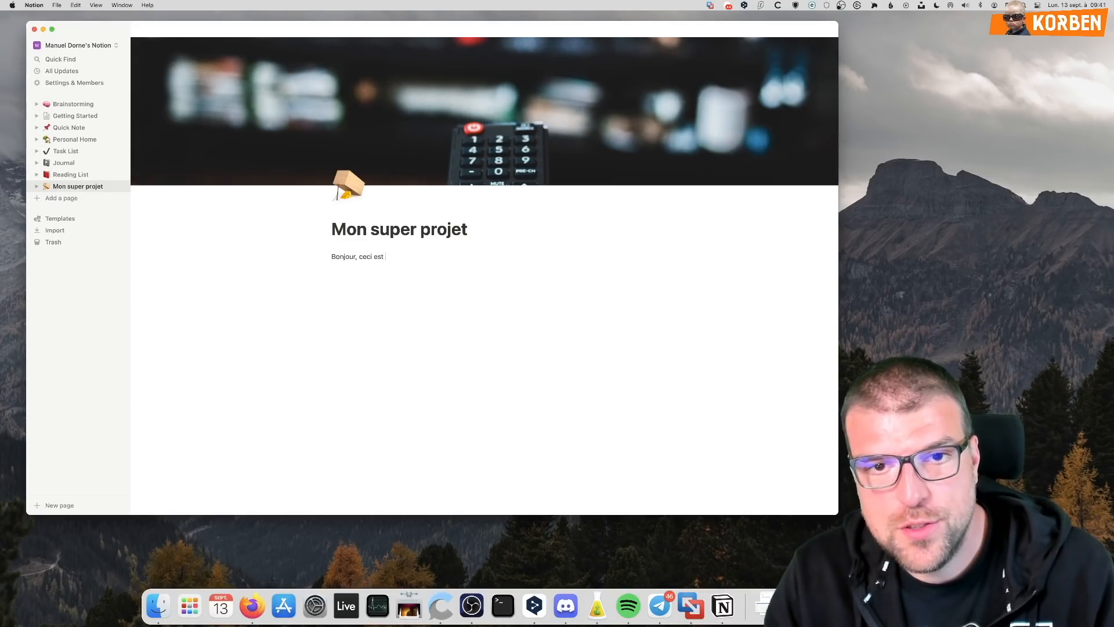
type(" l'éc")
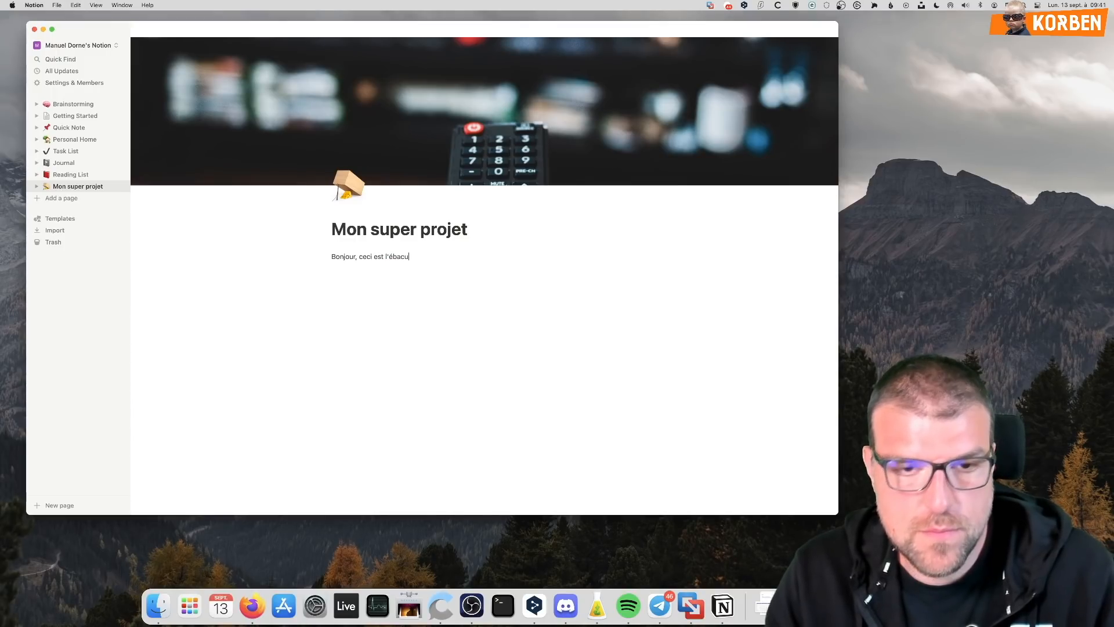
key("BackSpace")
key("BackSpace")
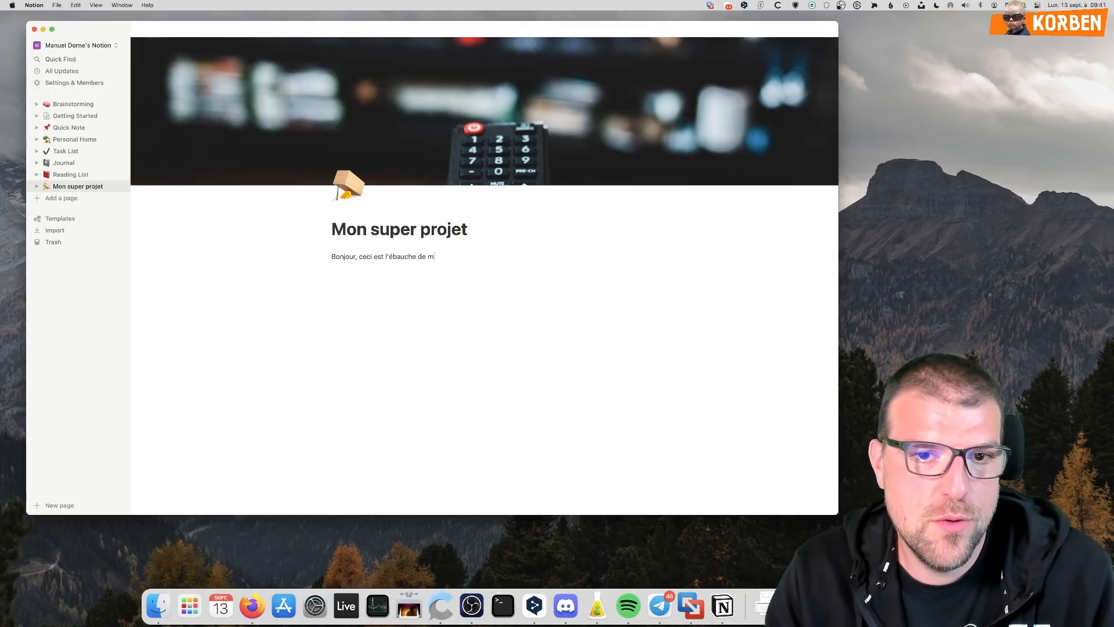
type("uche de mon super projet")
key("Return")
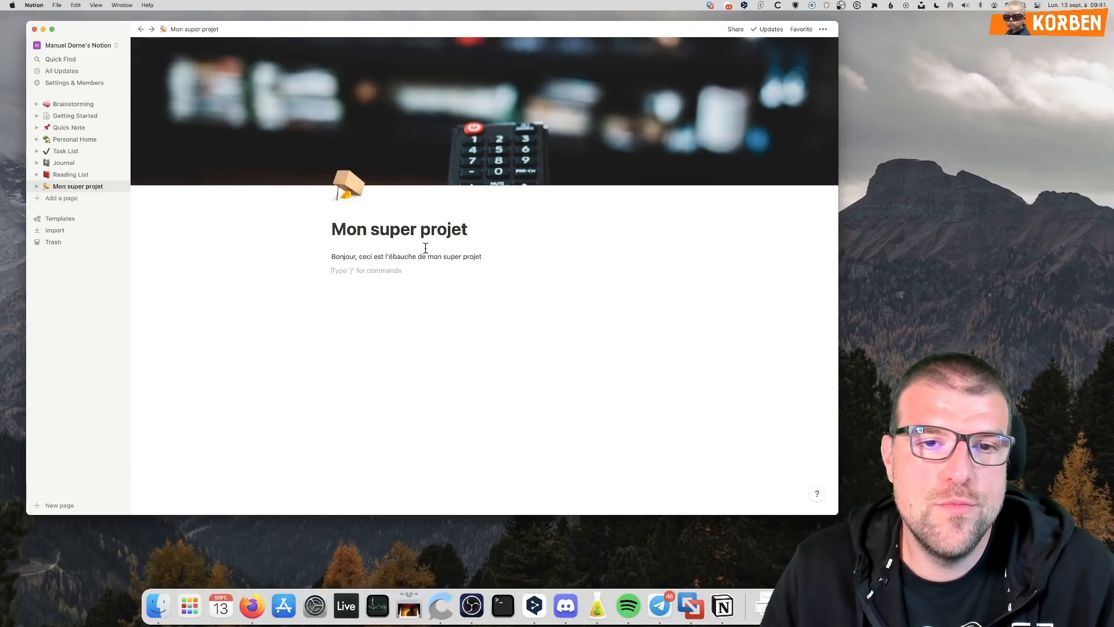
Color the text of the "Bonjour" line red, and reset it to the default color
left_click_drag(484, 256, 312, 246)
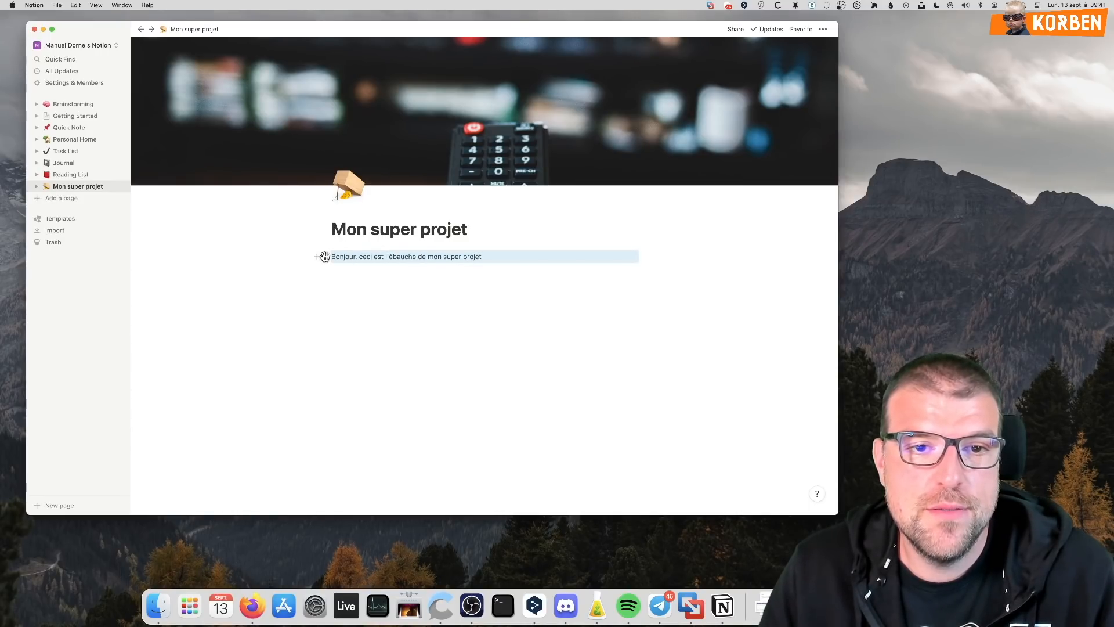
left_click(326, 256)
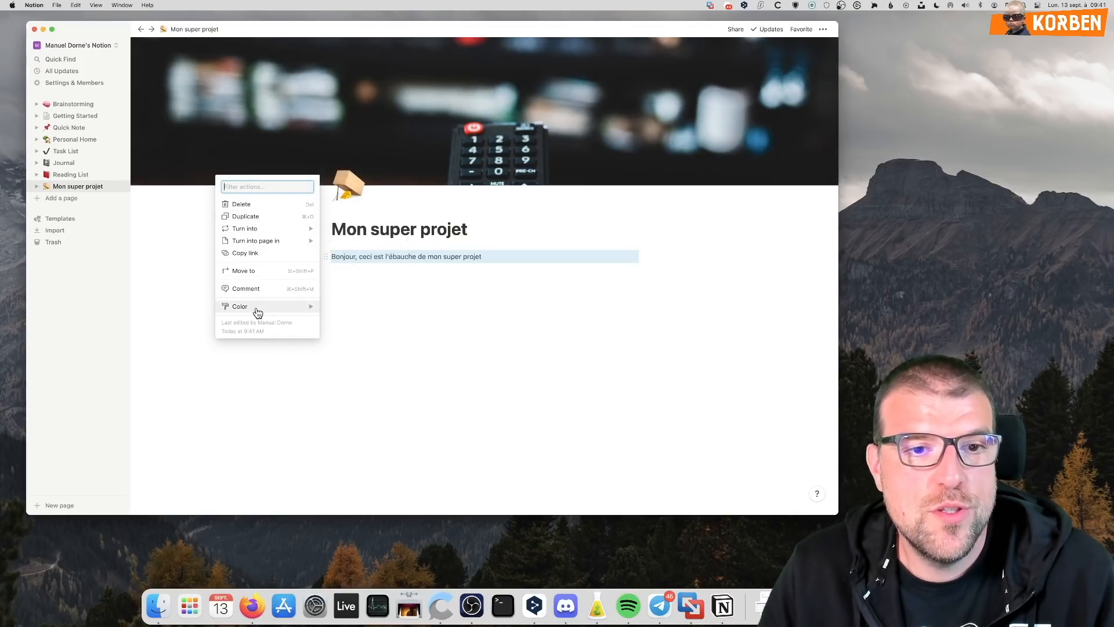
mouse_move(255, 306)
left_click(338, 313)
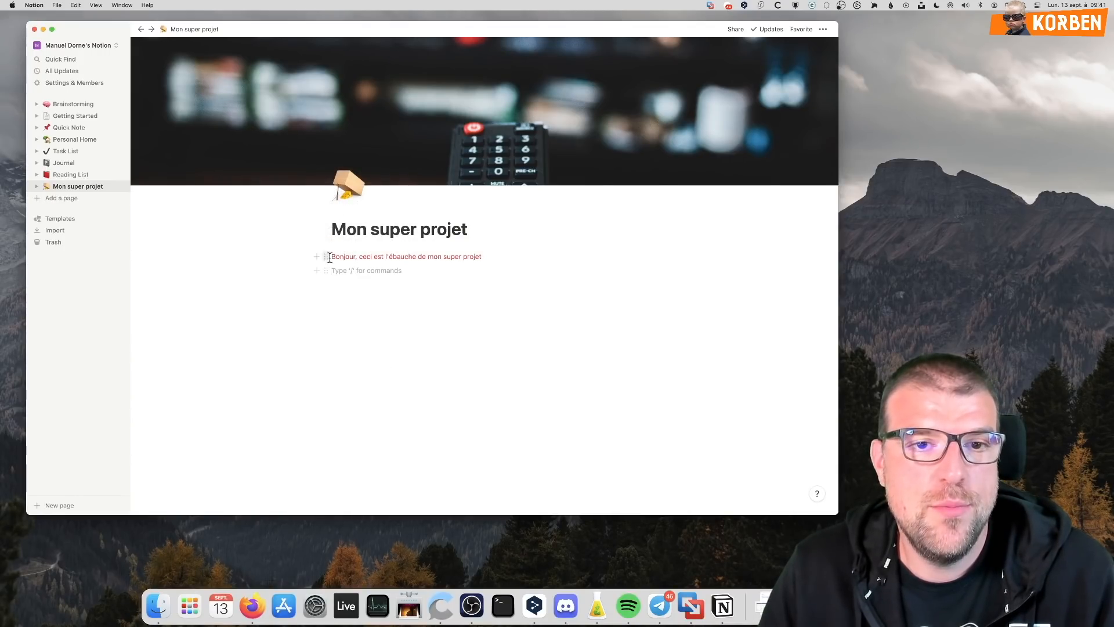
left_click(326, 256)
mouse_move(304, 307)
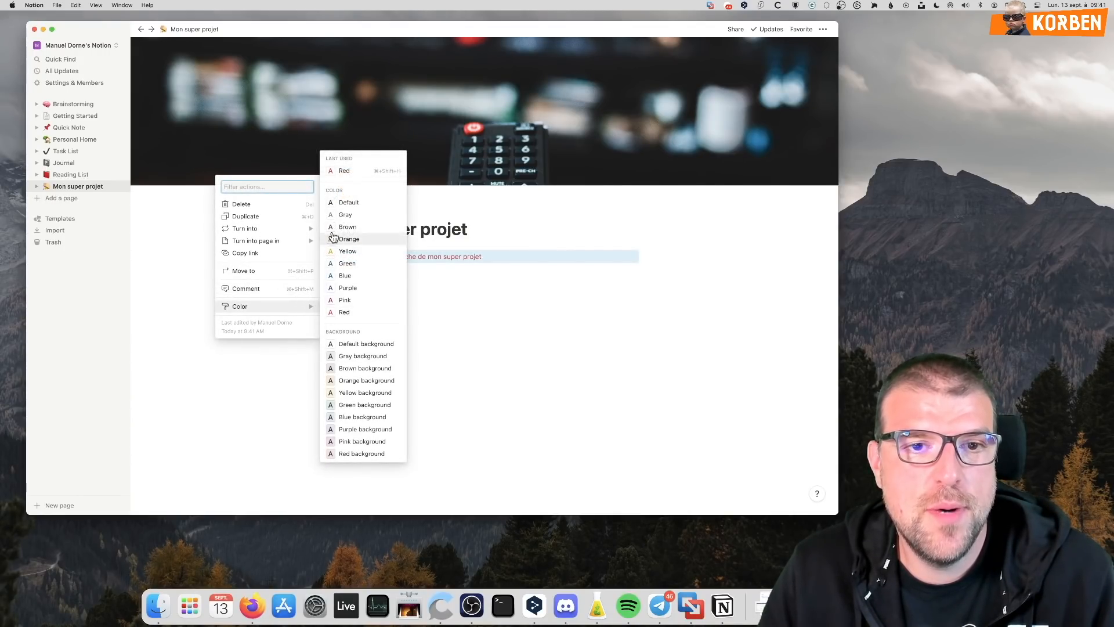
left_click(334, 203)
Give the "Bonjour" line an orange background
left_click(325, 256)
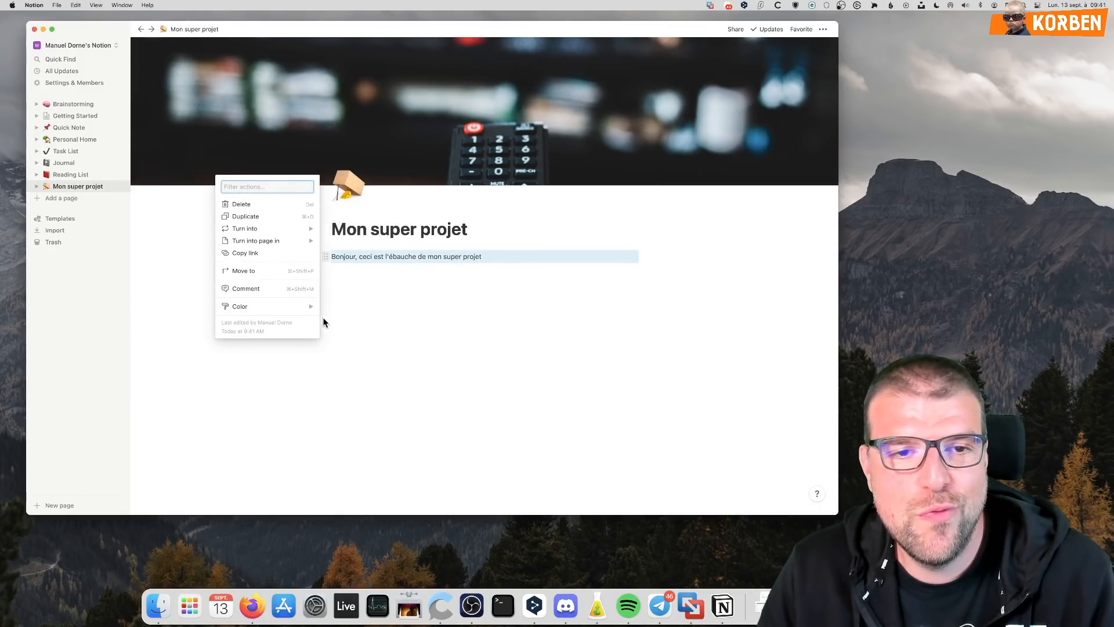
mouse_move(323, 314)
left_click(332, 381)
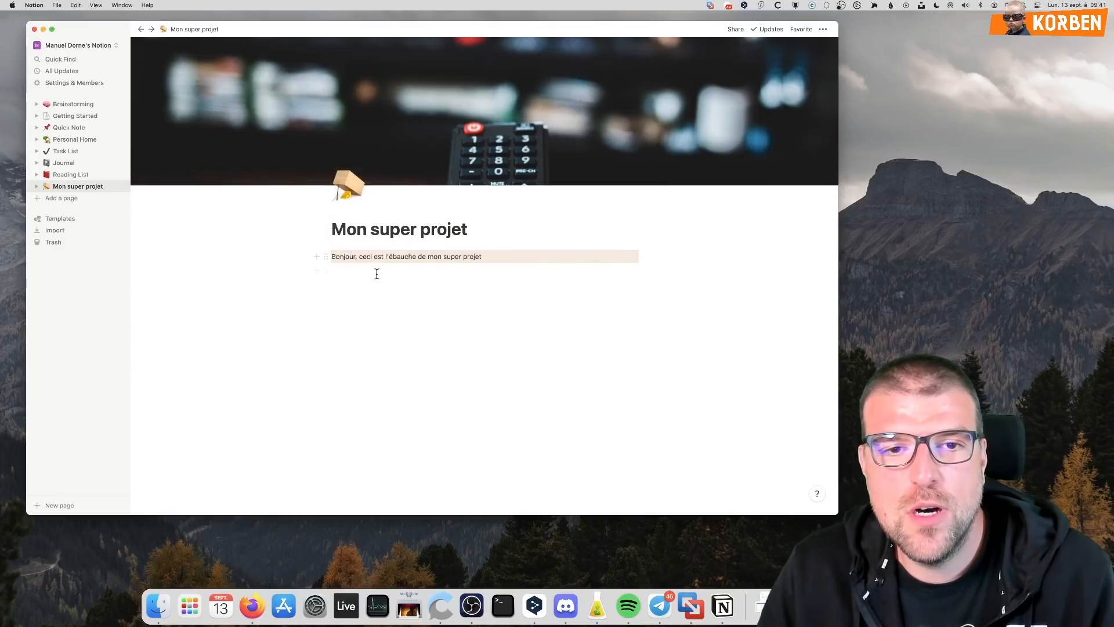
Examine the color and Turn into options available for the "Bonjour" line
left_click(325, 256)
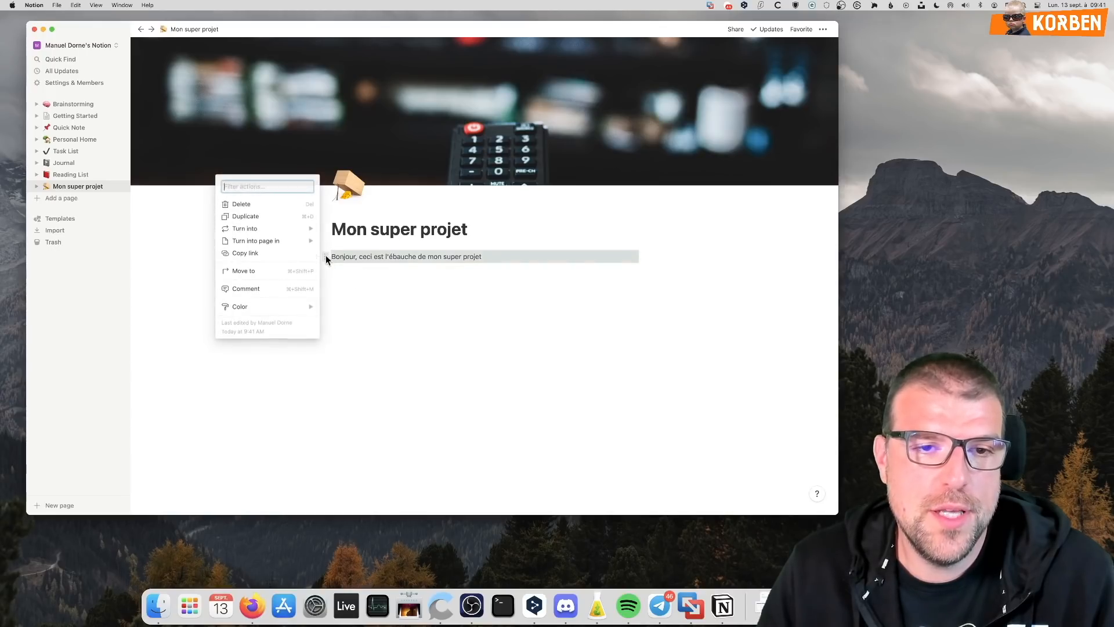
mouse_move(235, 310)
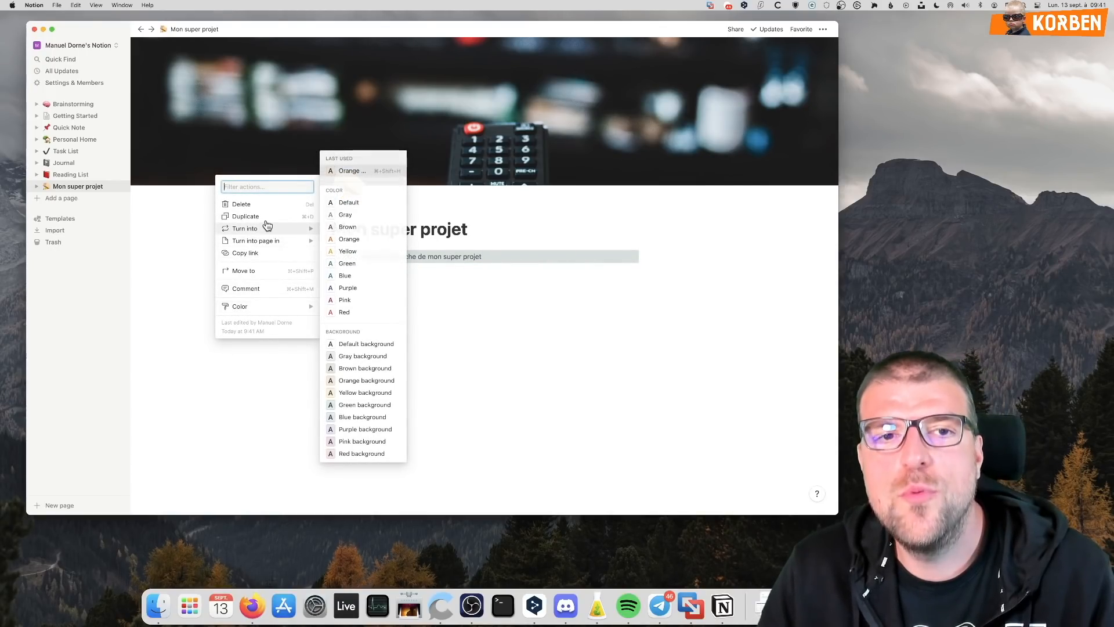
mouse_move(262, 230)
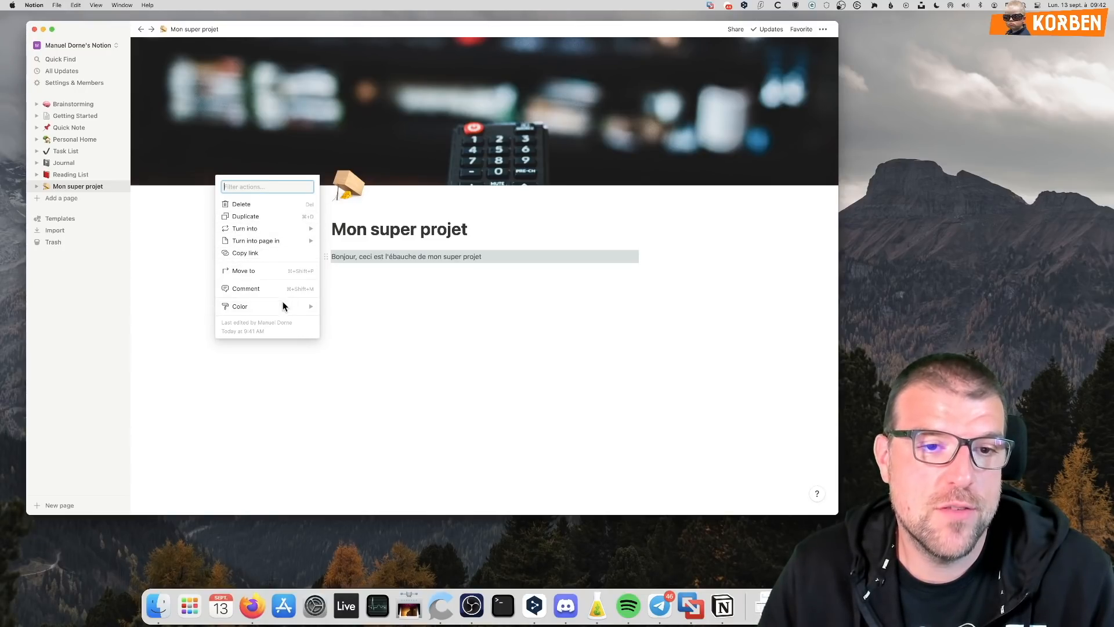
left_click(369, 276)
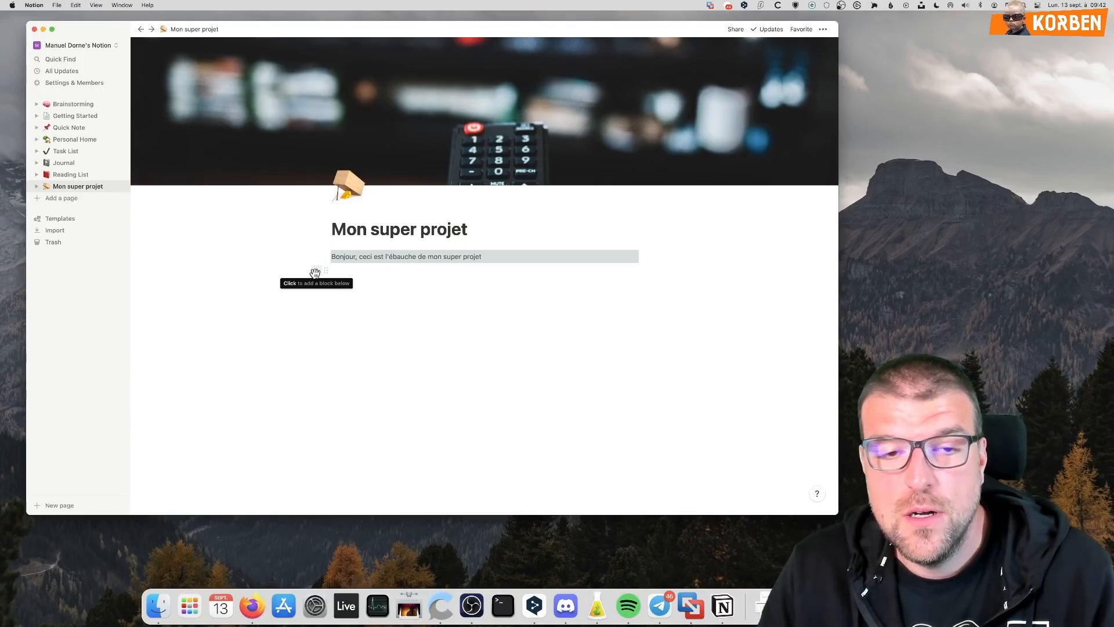
Embed a sub-page titled "hello" below the "Bonjour" line and return to the Mon super projet page
left_click(314, 271)
left_click(318, 273)
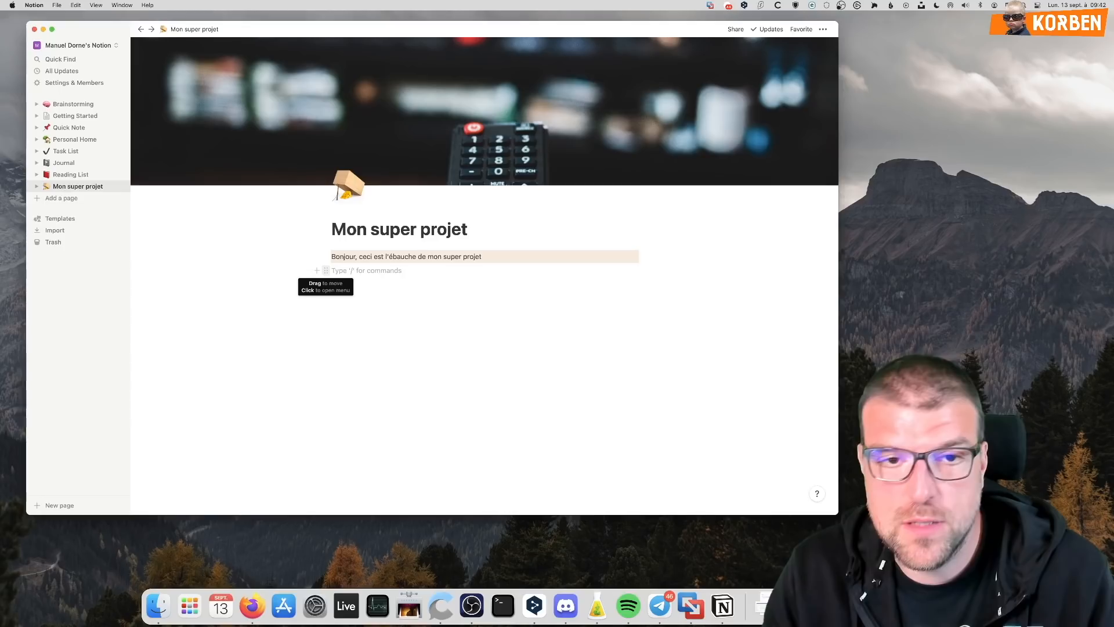
type("/")
key("BackSpace")
type("/")
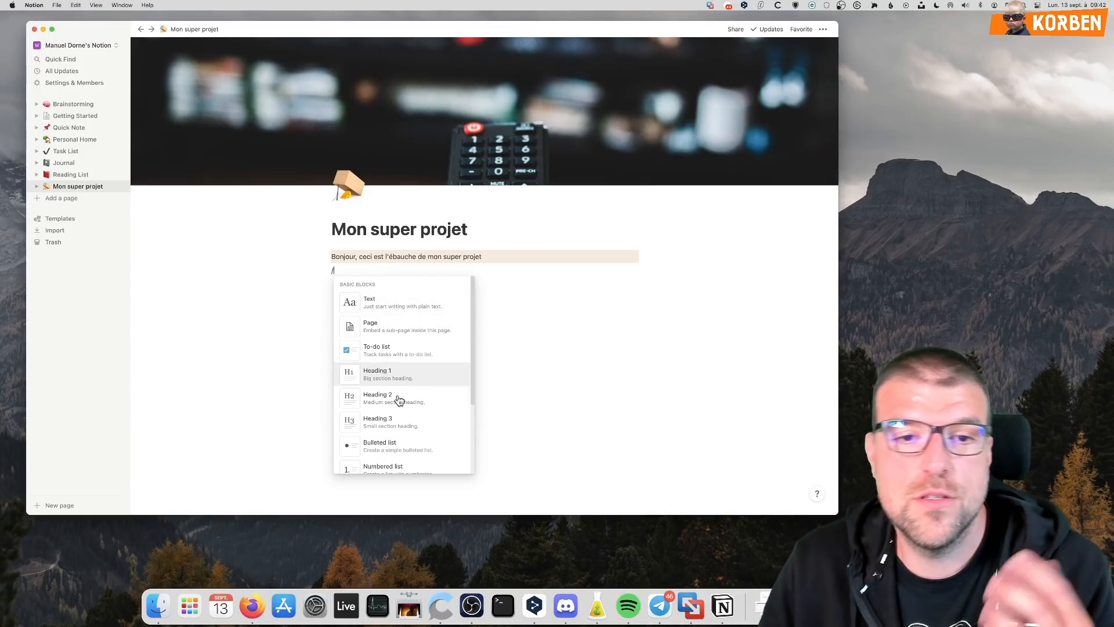
left_click(387, 332)
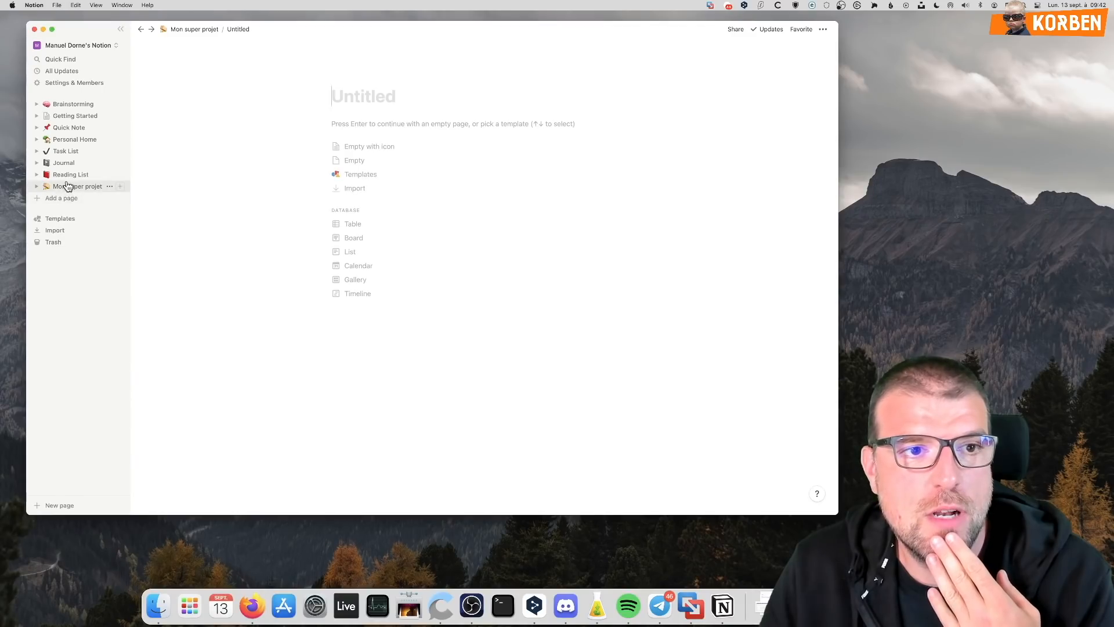
type("hello")
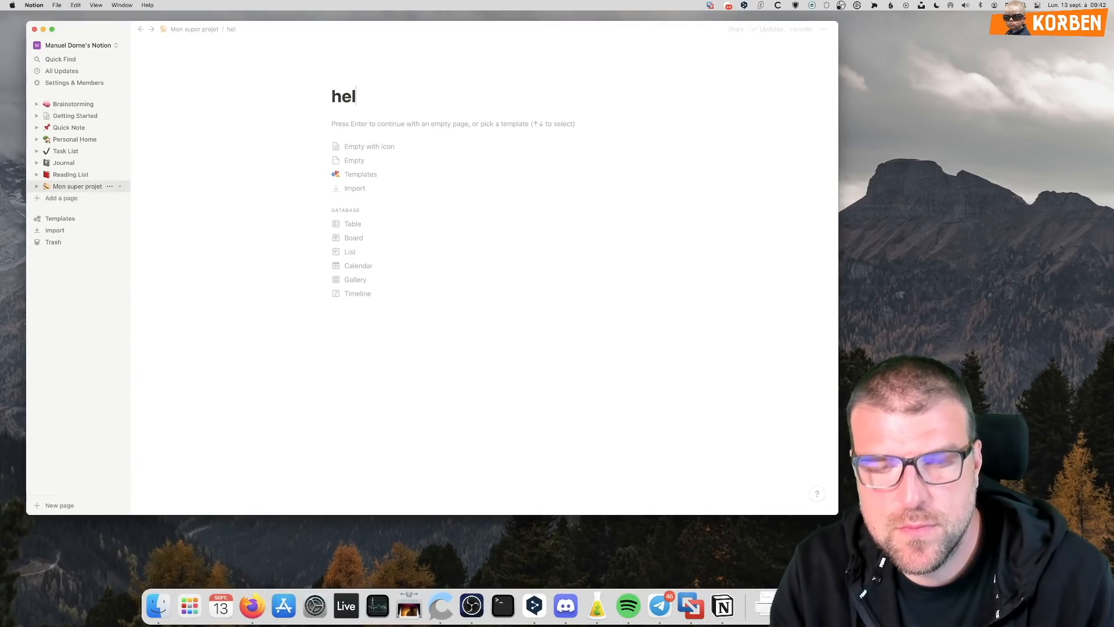
left_click(90, 187)
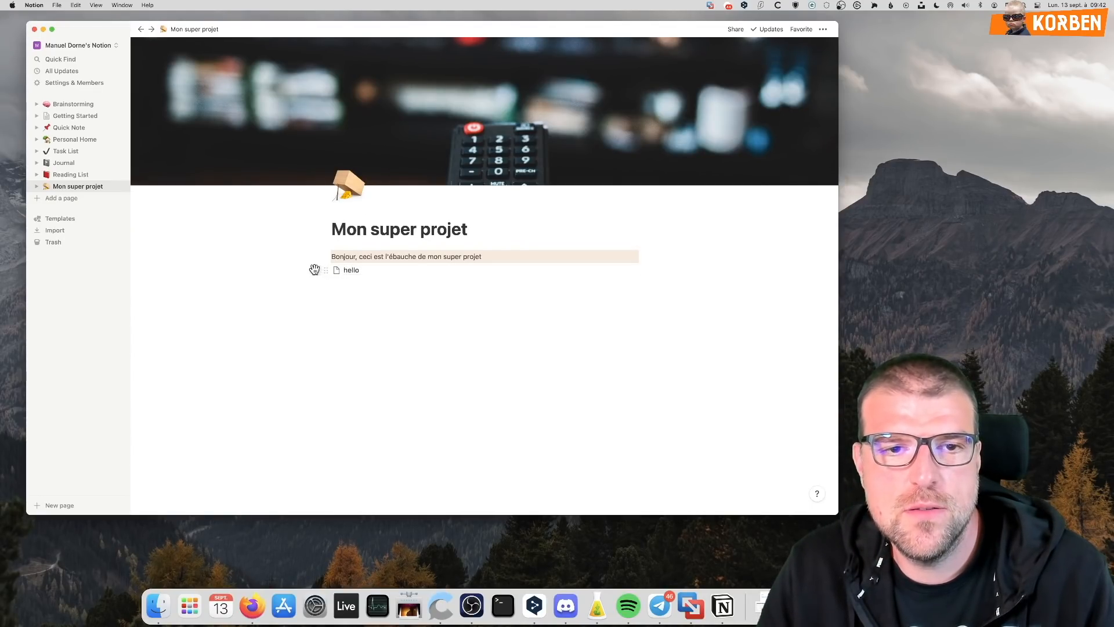
Add a to-do list below the "hello" sub-page with the items "Rédiger le cahier des charges" and "Appeler mes amis pour leur en parler"
left_click(319, 271)
scroll(377, 400, "down", 1)
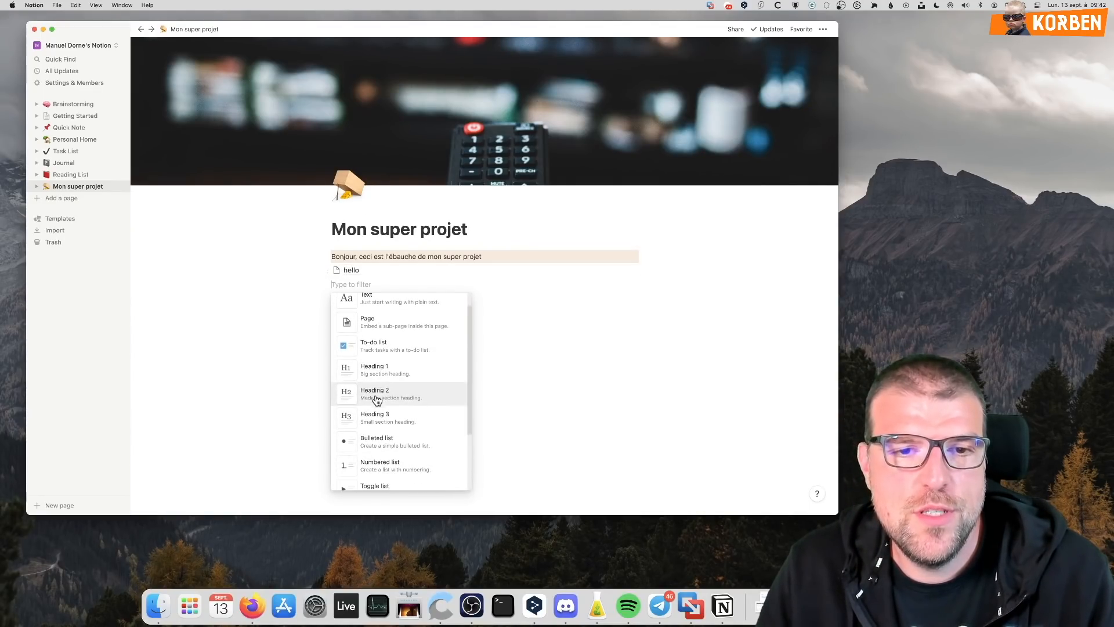
left_click(374, 346)
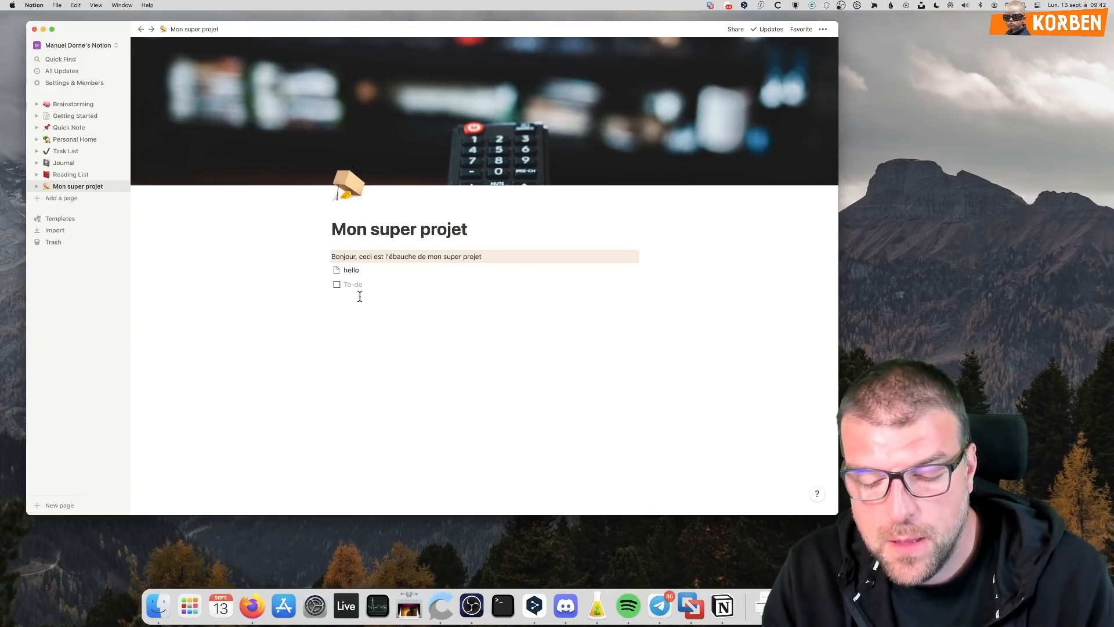
type("Pe")
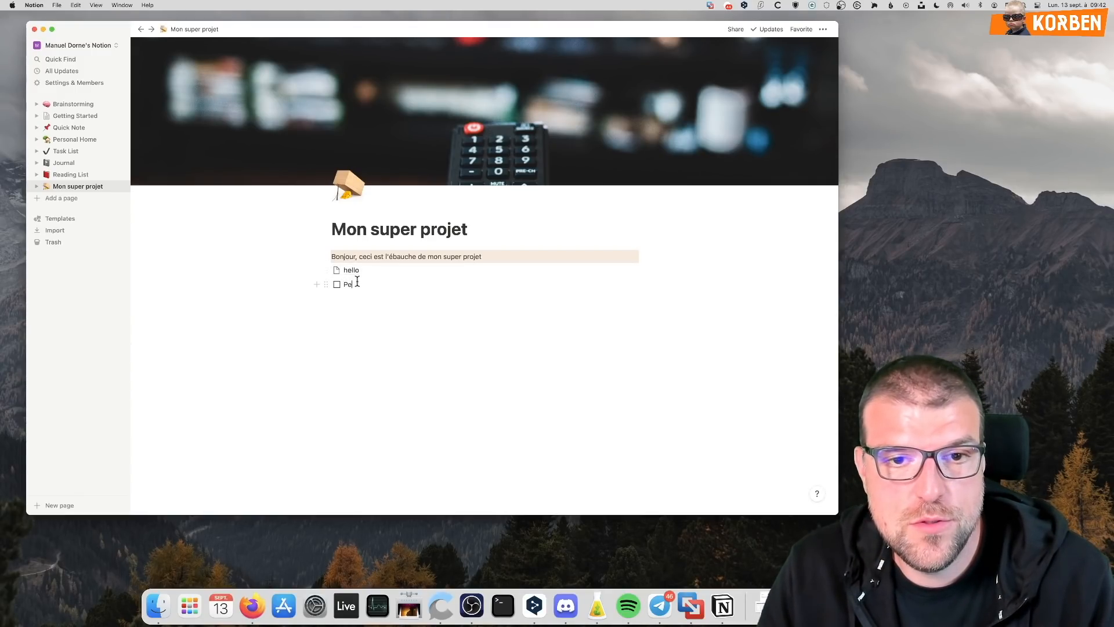
type("Rédu")
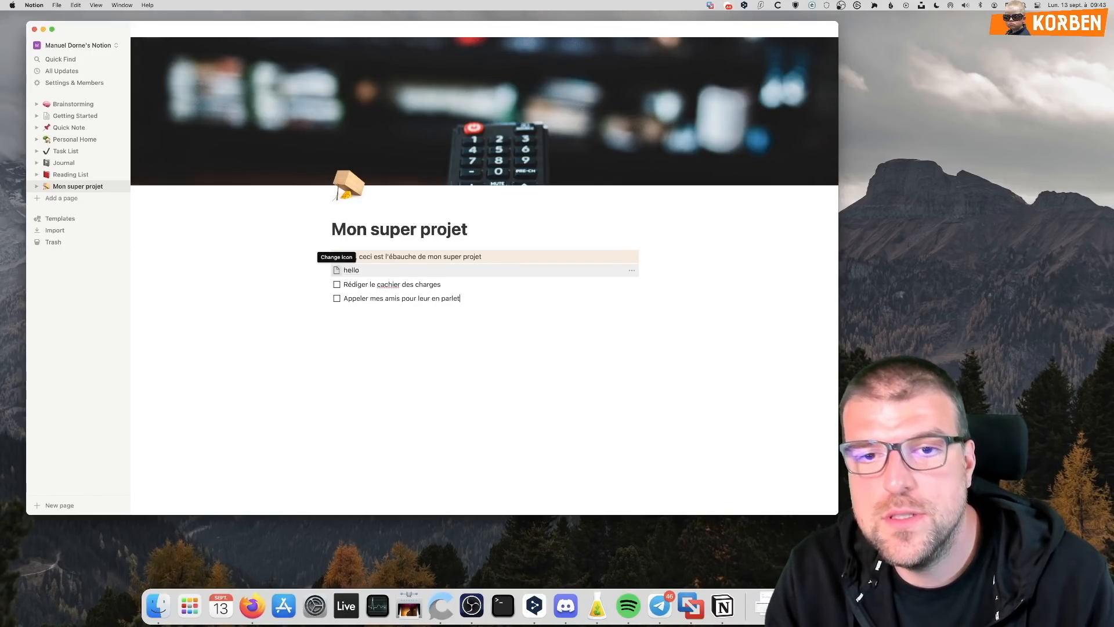
key("BackSpace")
type("r")
key("Return")
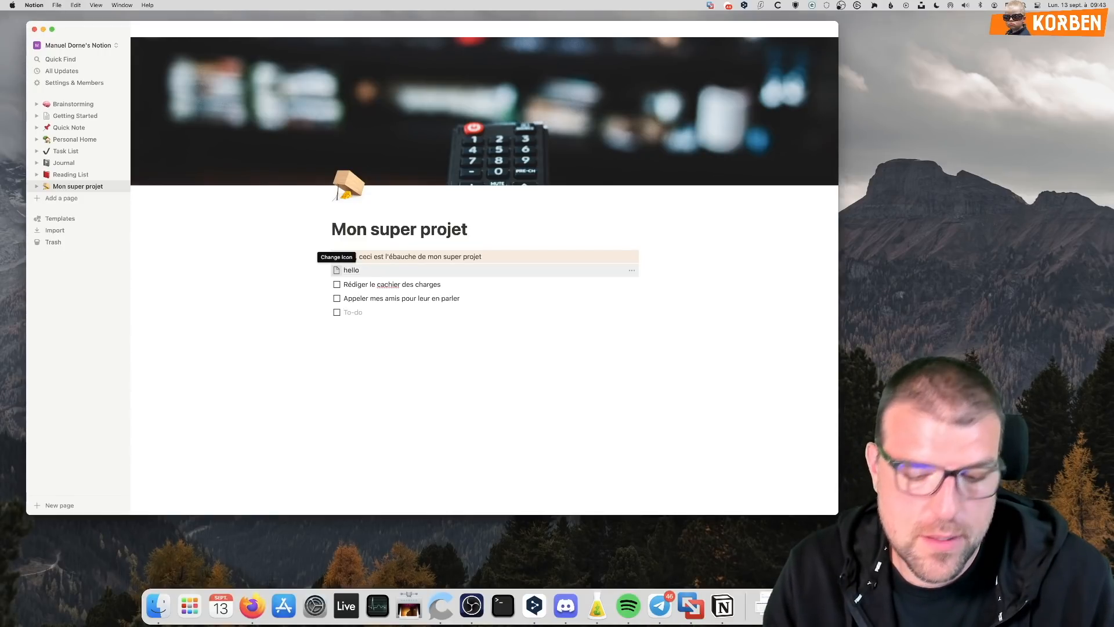
Enter "Commencer à faire un proto" as the third to-do item
type("Commencer à faire")
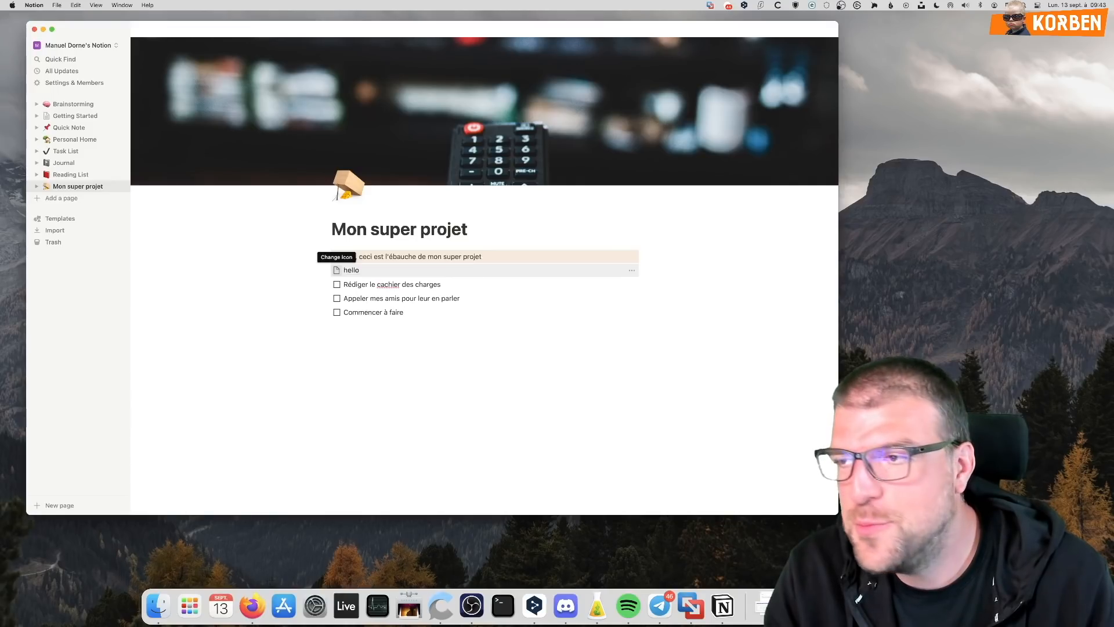
type(" un prot")
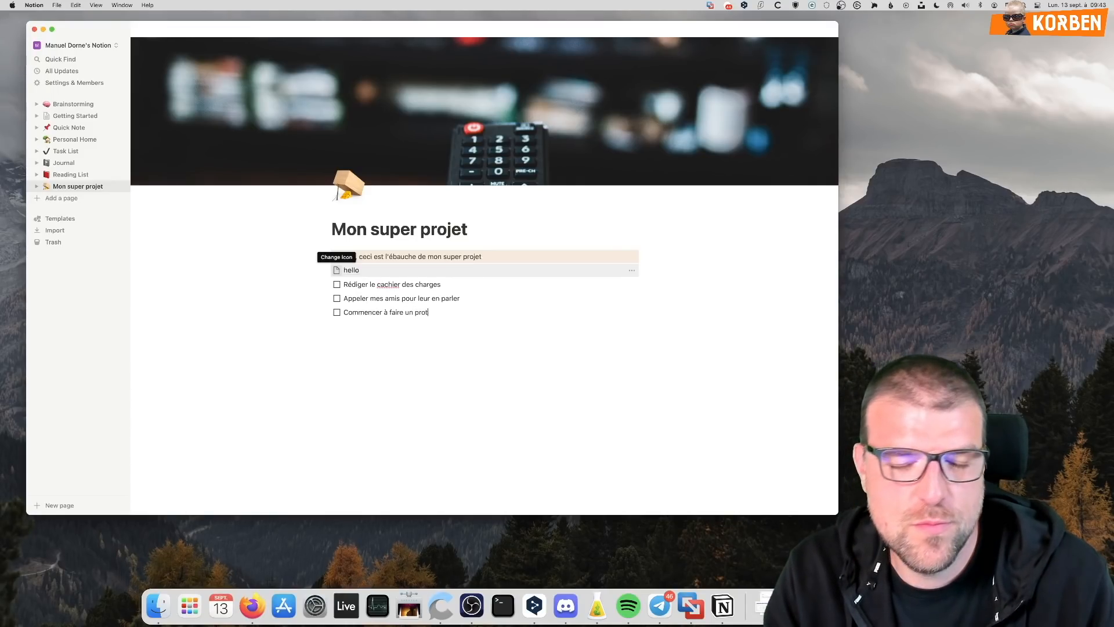
type("o")
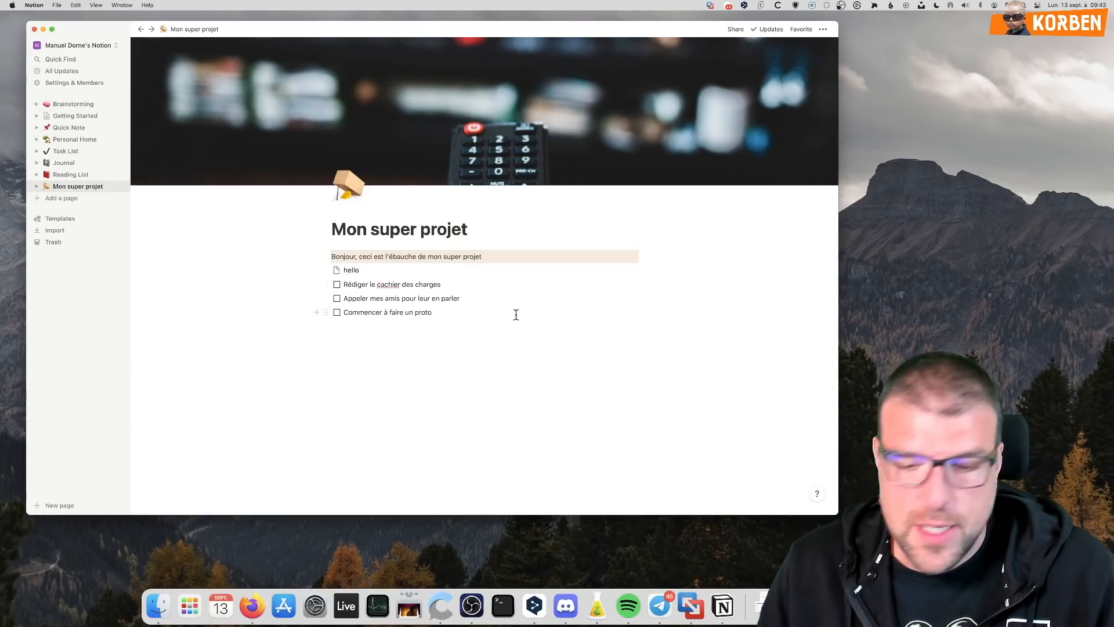
Give all three to-do items a pink background
left_click(430, 351)
left_click(337, 284)
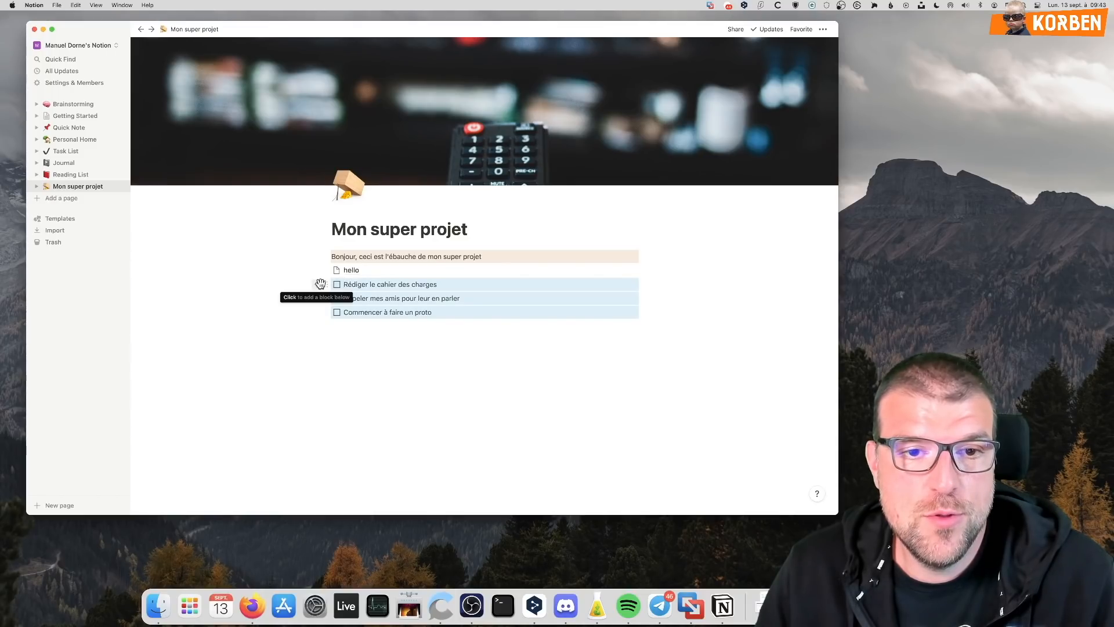
left_click(326, 285)
mouse_move(235, 325)
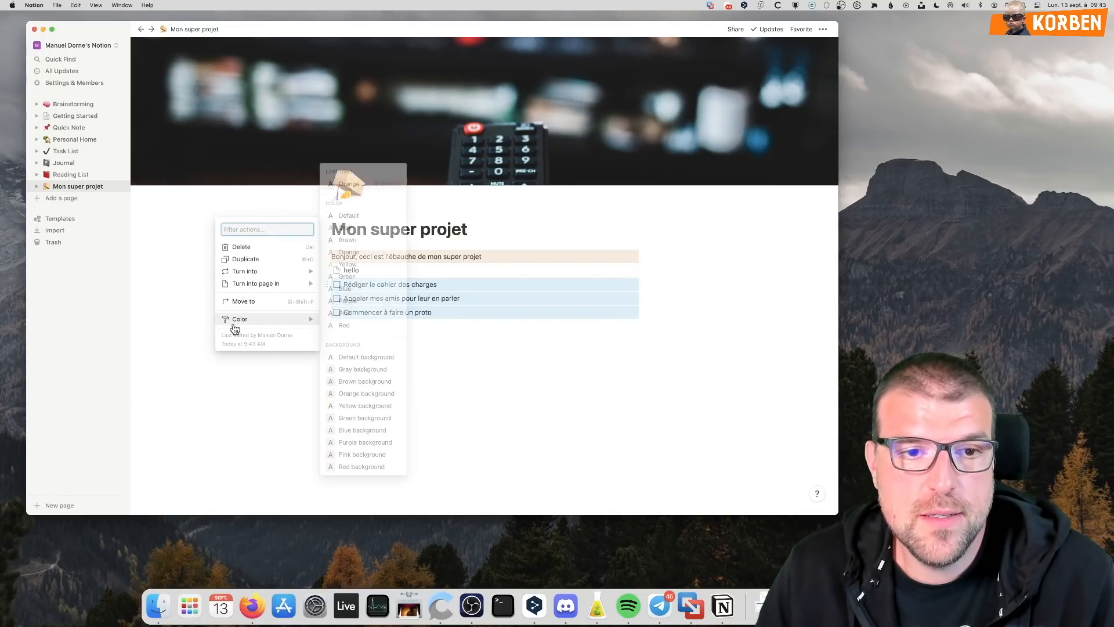
left_click(355, 454)
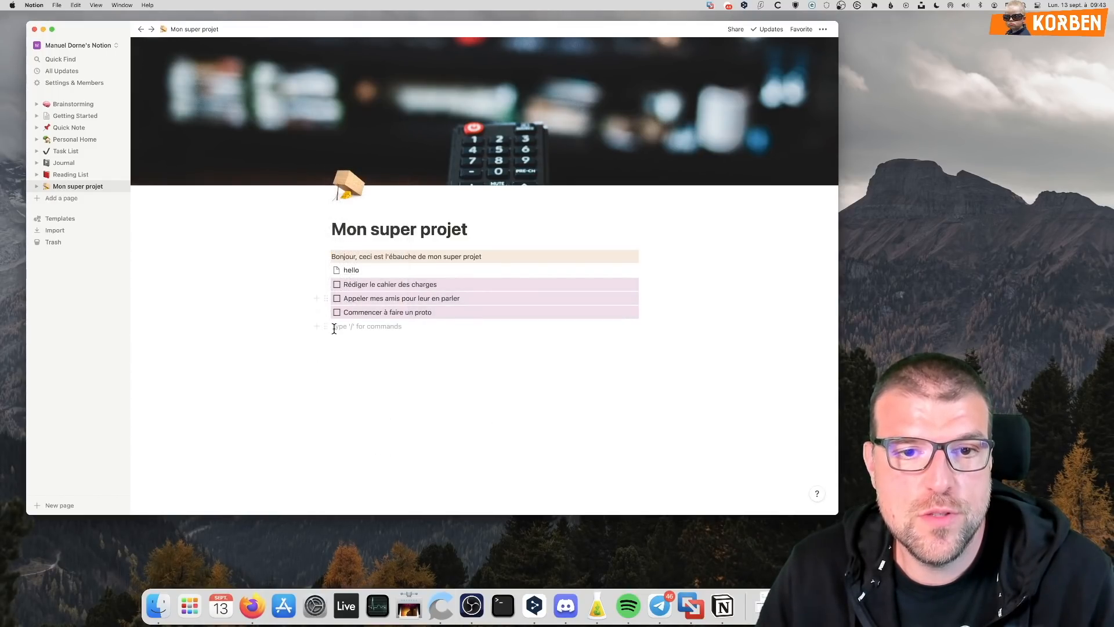
Insert a divider below the to-do list
left_click(318, 325)
scroll(388, 269, "down", 1)
scroll(386, 244, "down", 1)
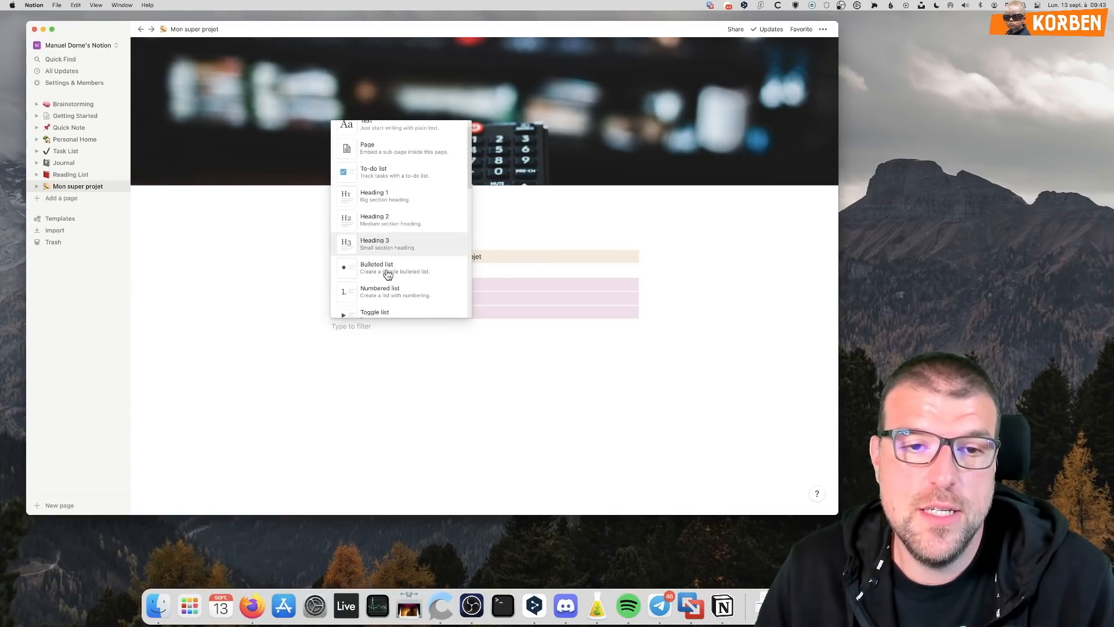
scroll(386, 258, "down", 2)
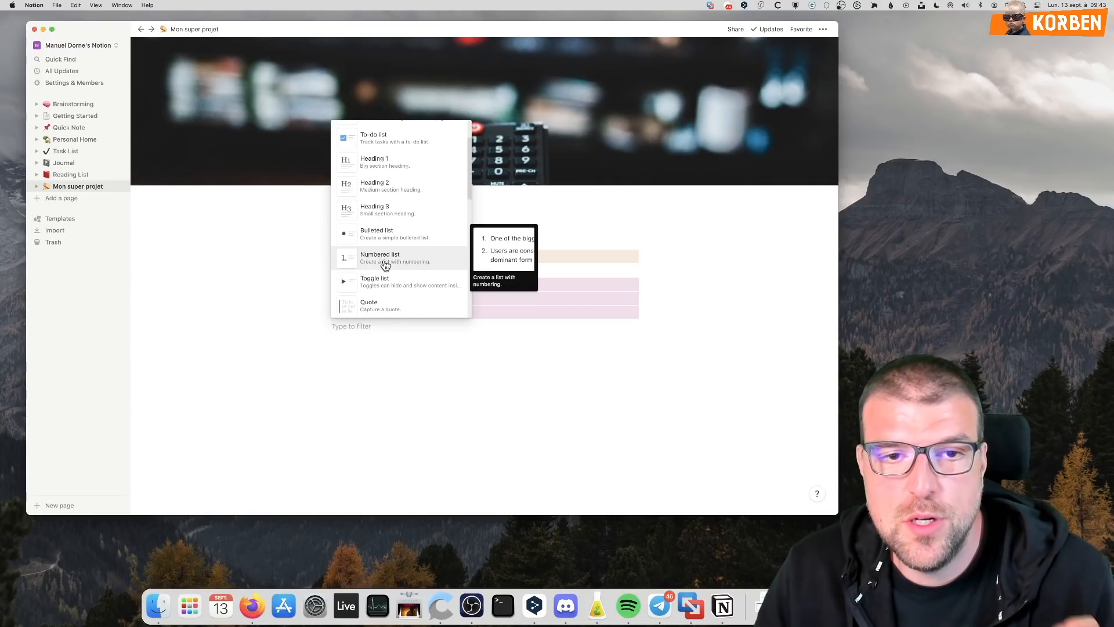
scroll(381, 269, "down", 1)
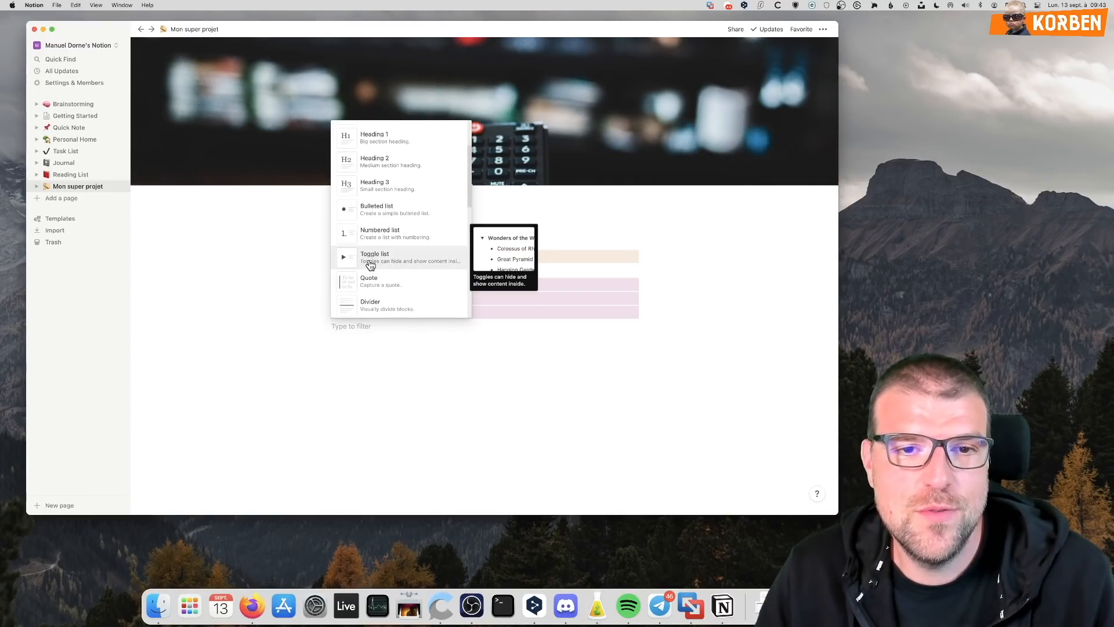
scroll(376, 270, "down", 1)
scroll(383, 270, "down", 1)
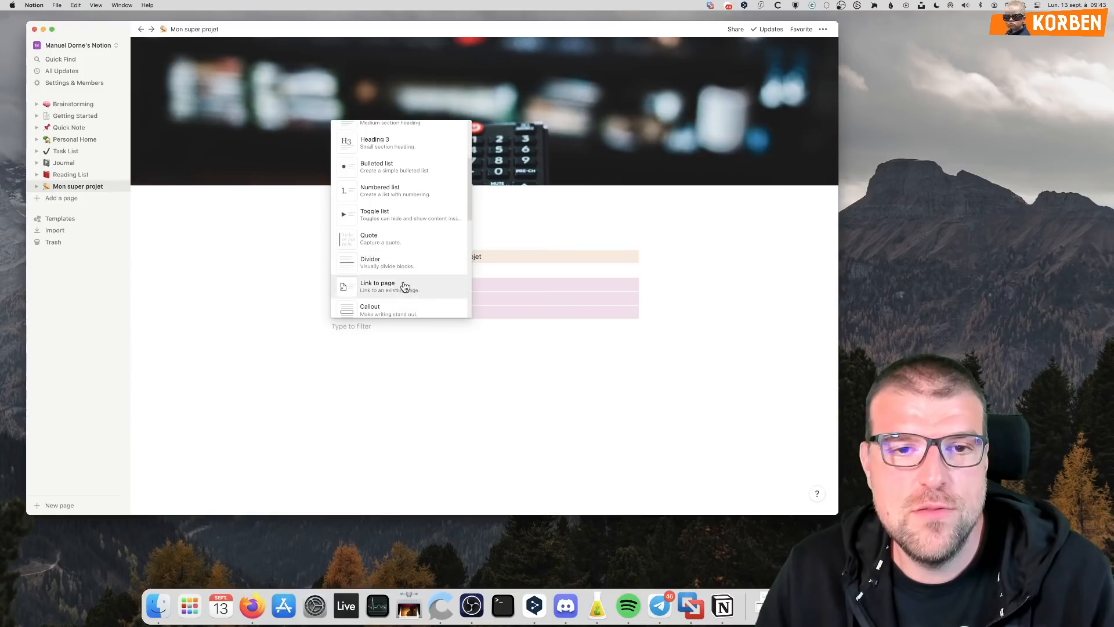
left_click(395, 266)
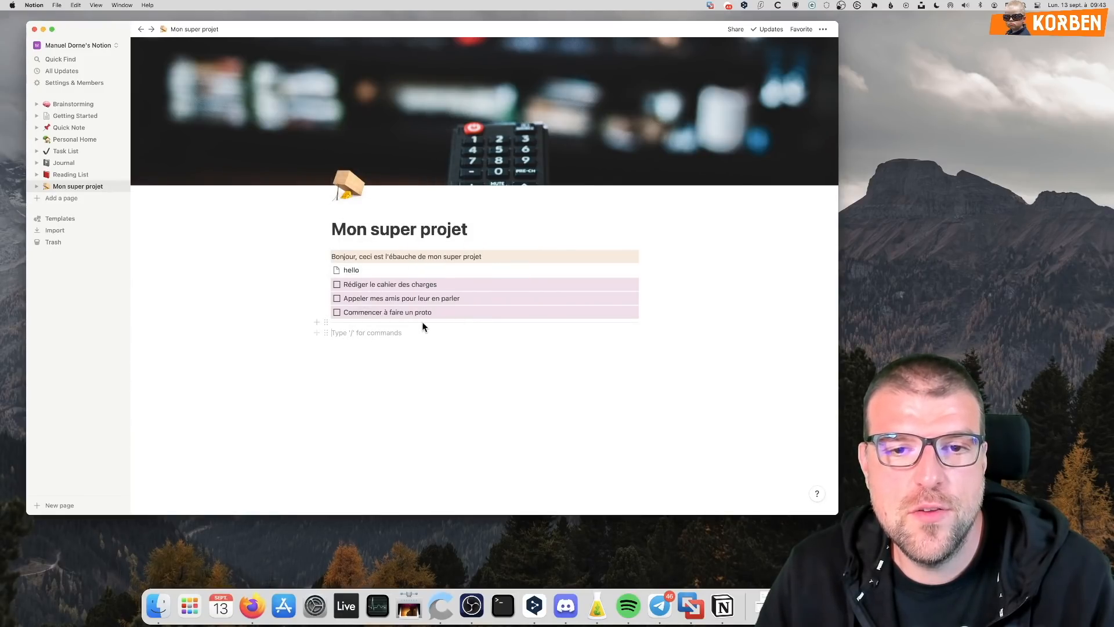
Add a callout below the divider reading "Penser à toujours faire un callout dans les projet comme appel à l'action"
left_click(317, 333)
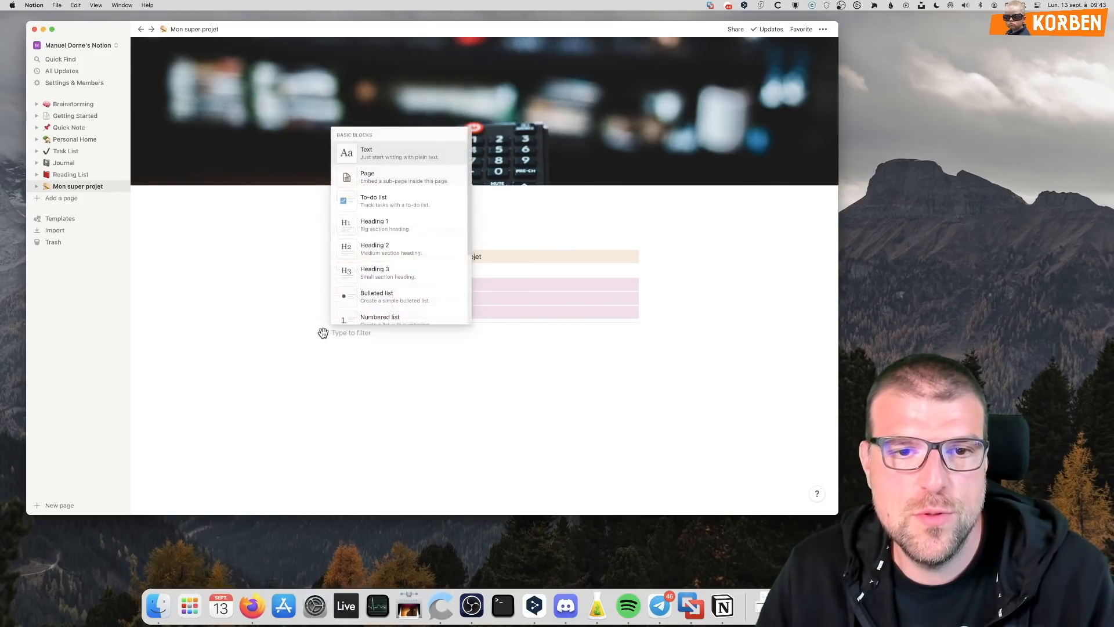
scroll(350, 298, "down", 5)
scroll(370, 214, "up", 2)
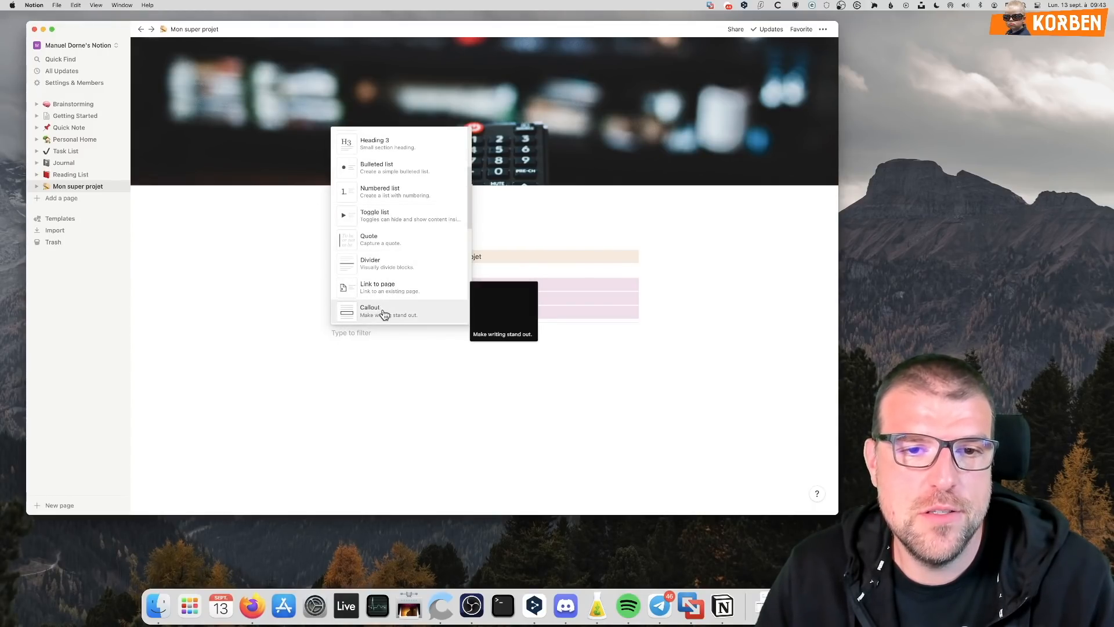
left_click(427, 319)
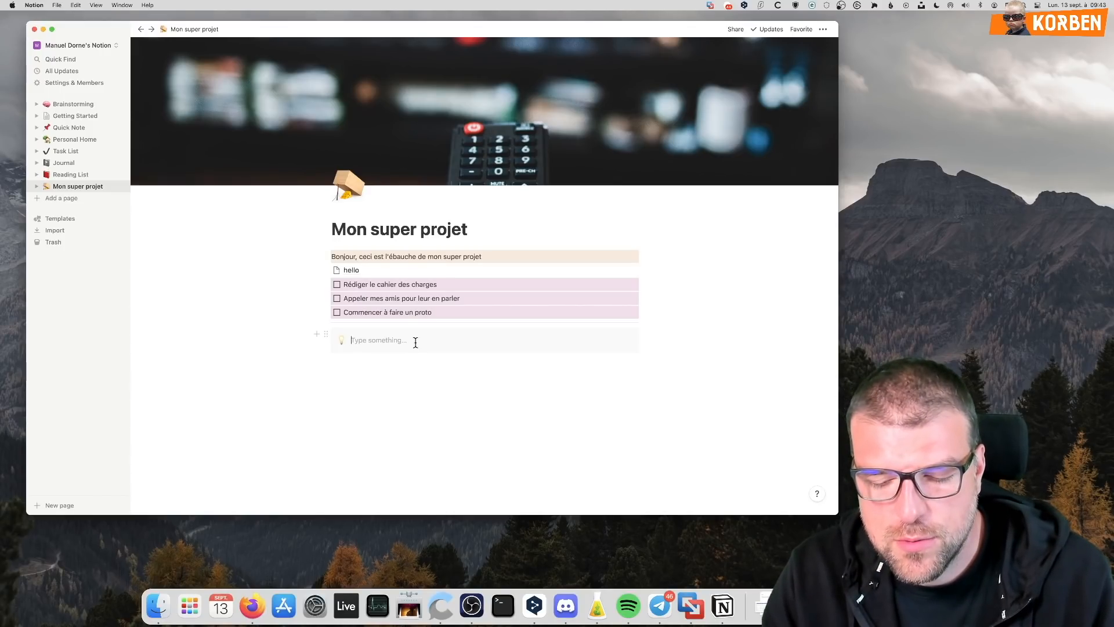
type("Pensrr")
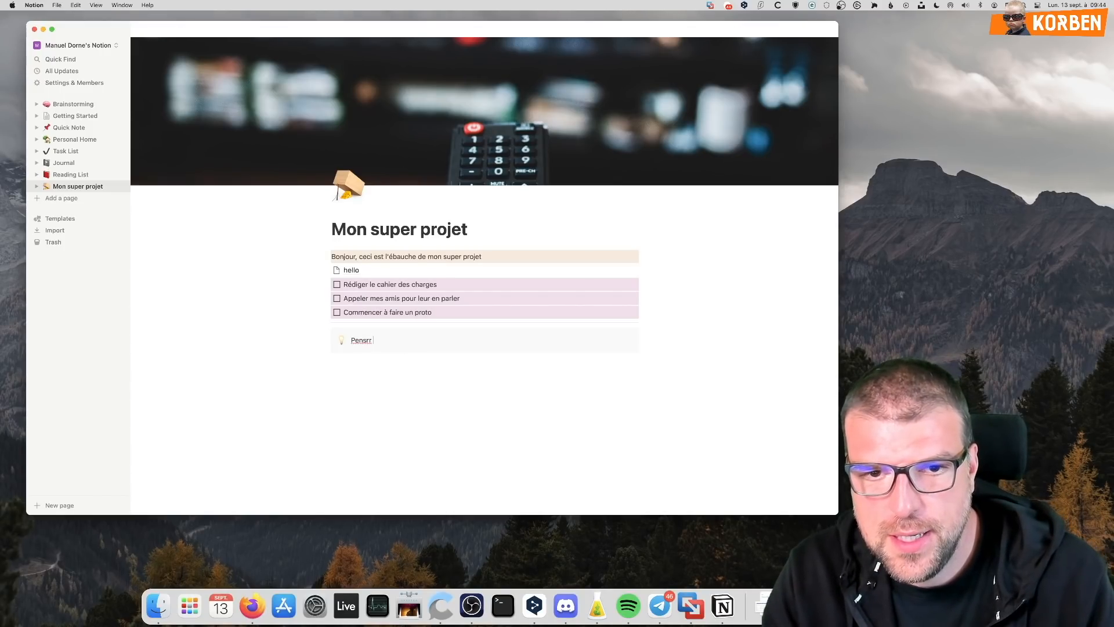
type("r")
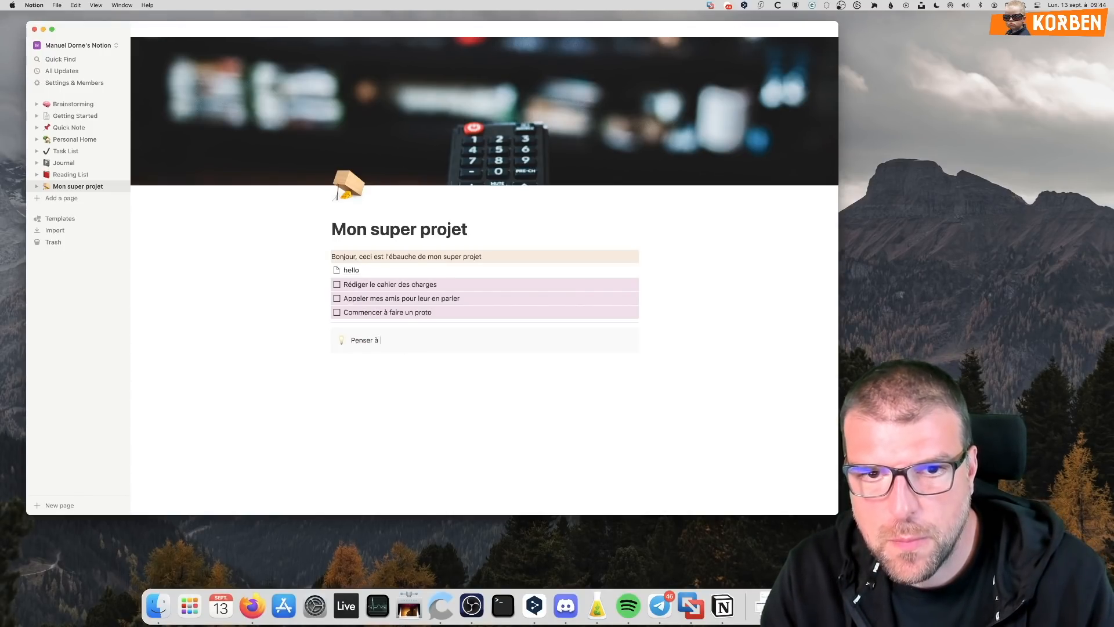
type(" à toujours faire un callout dans les projet comme appel à l'ac")
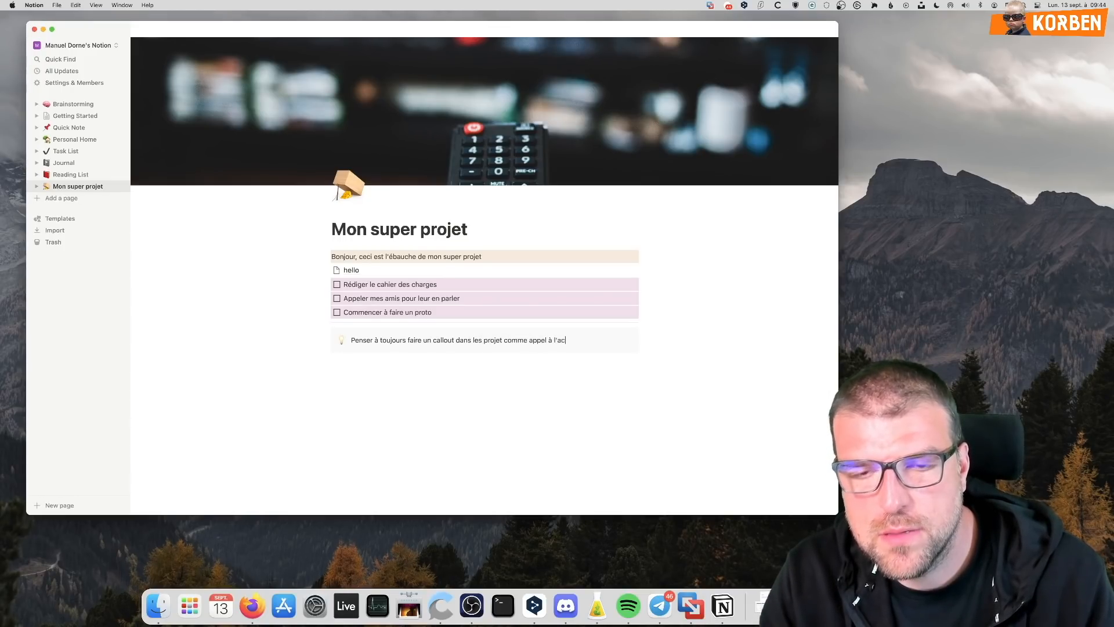
type("tion")
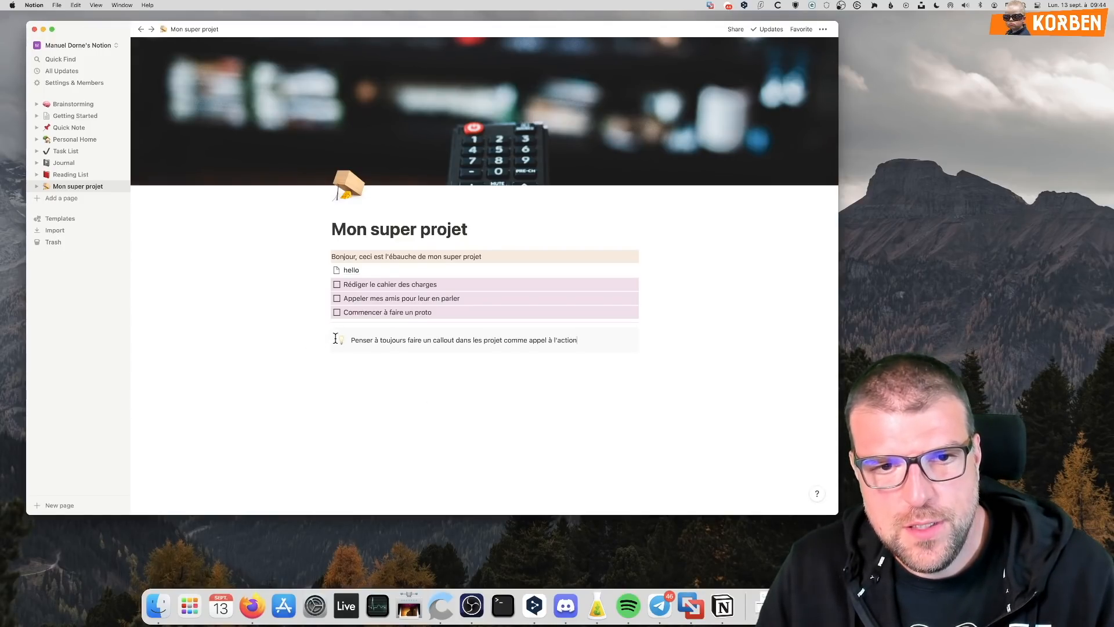
Examine the text and background color options available for the callout
left_click(335, 343)
key("Escape")
left_click(323, 335)
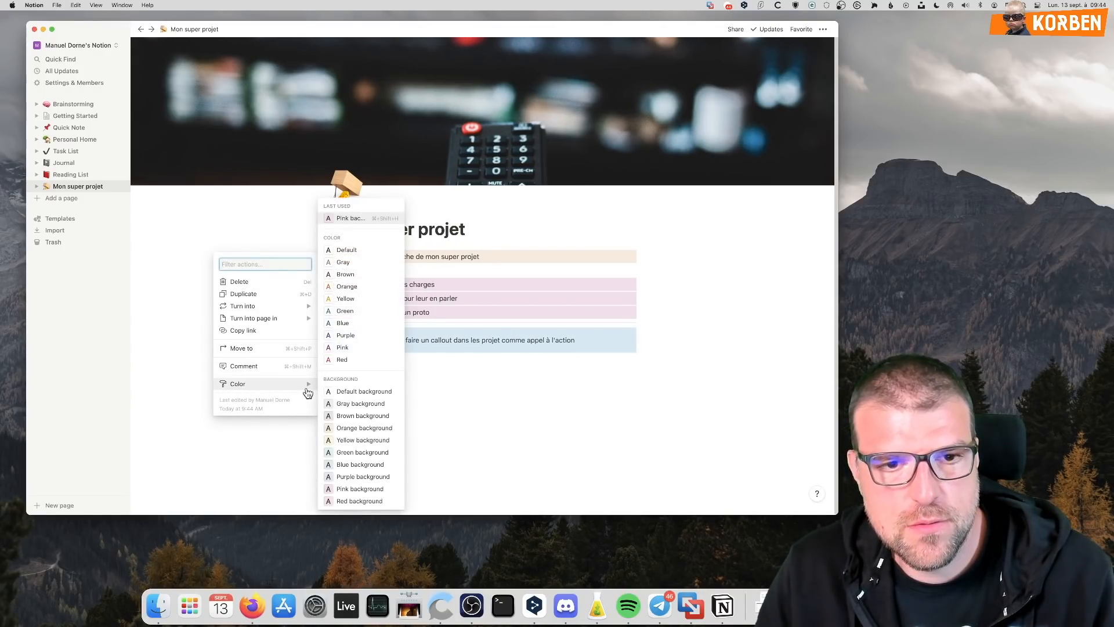
left_click(534, 393)
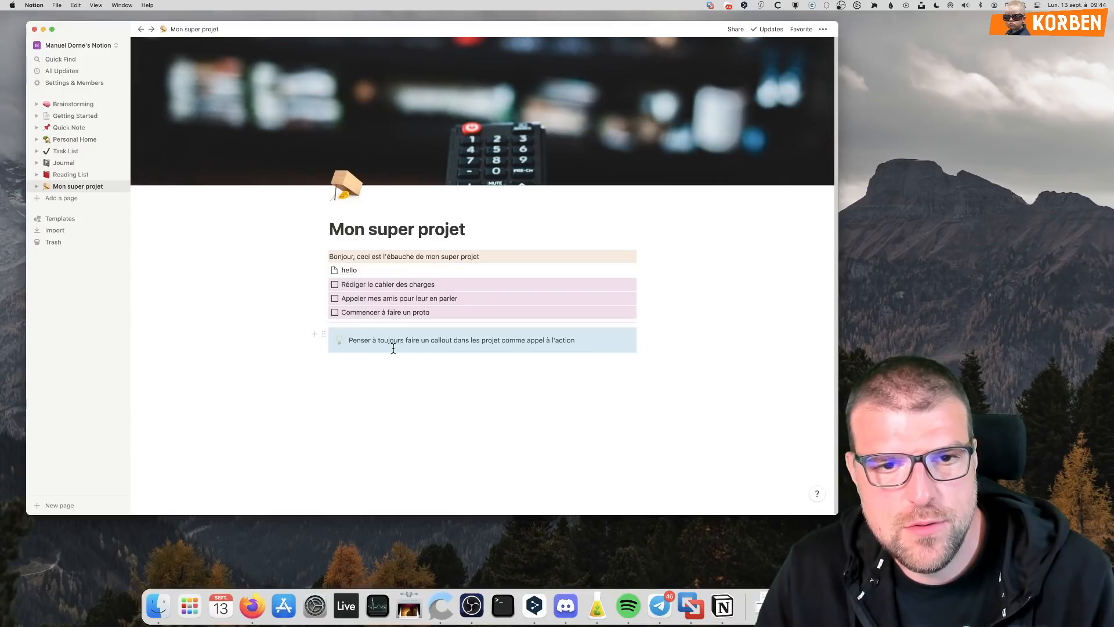
Change the callout's icon from the light bulb to the red telephone emoji
left_click(371, 340)
left_click(340, 342)
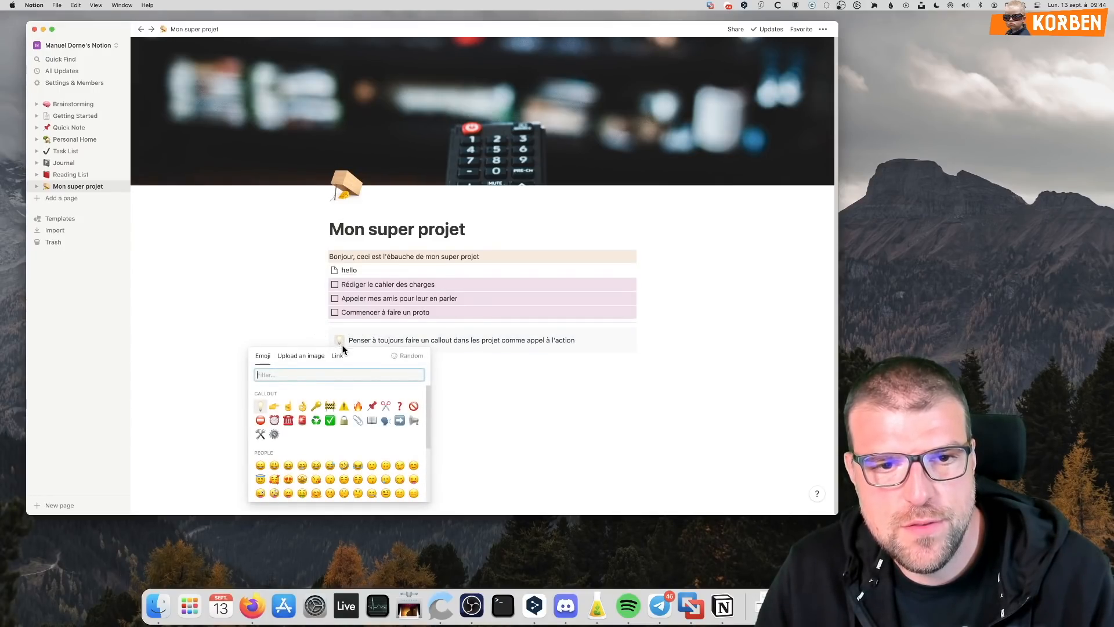
left_click(294, 424)
Insert a mention of the Brainstorming page on a new line below the callout
left_click(535, 388)
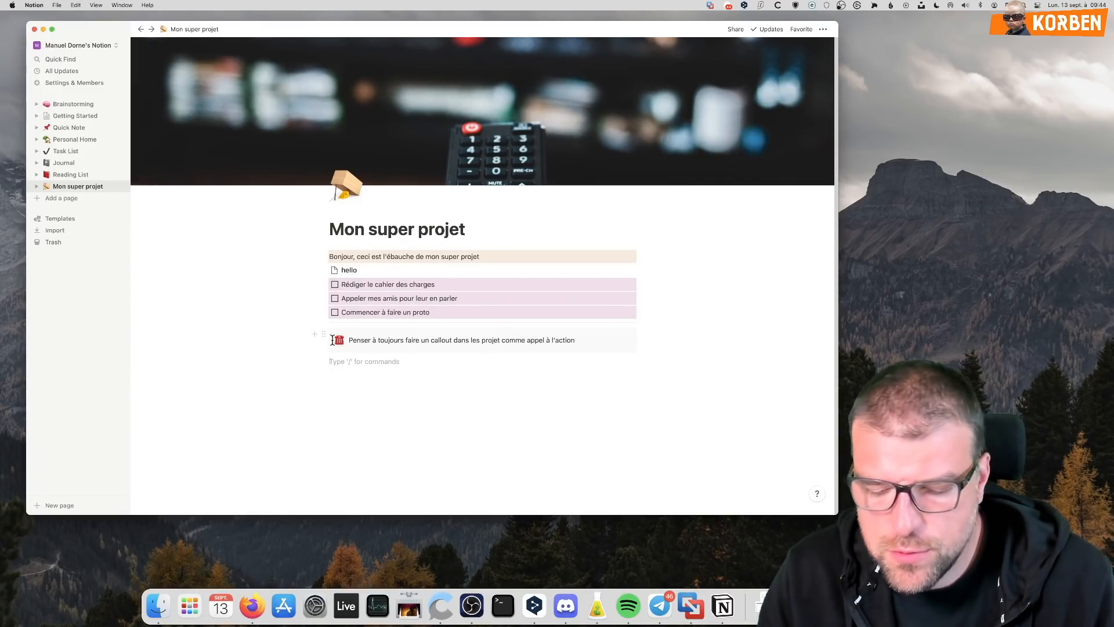
type("/")
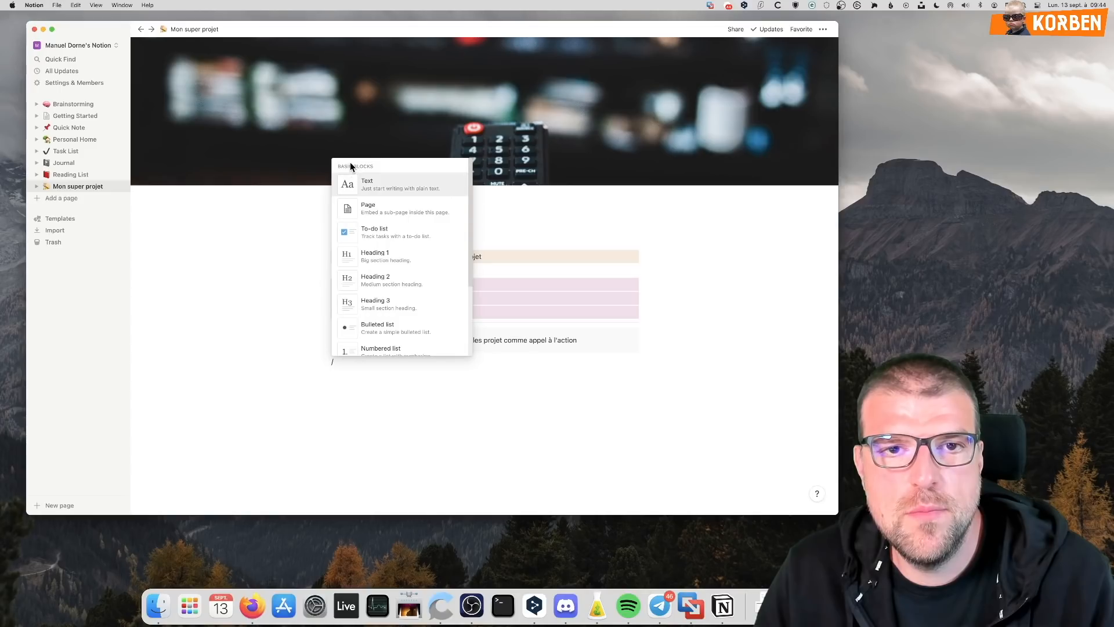
scroll(378, 261, "down", 1)
scroll(378, 263, "down", 3)
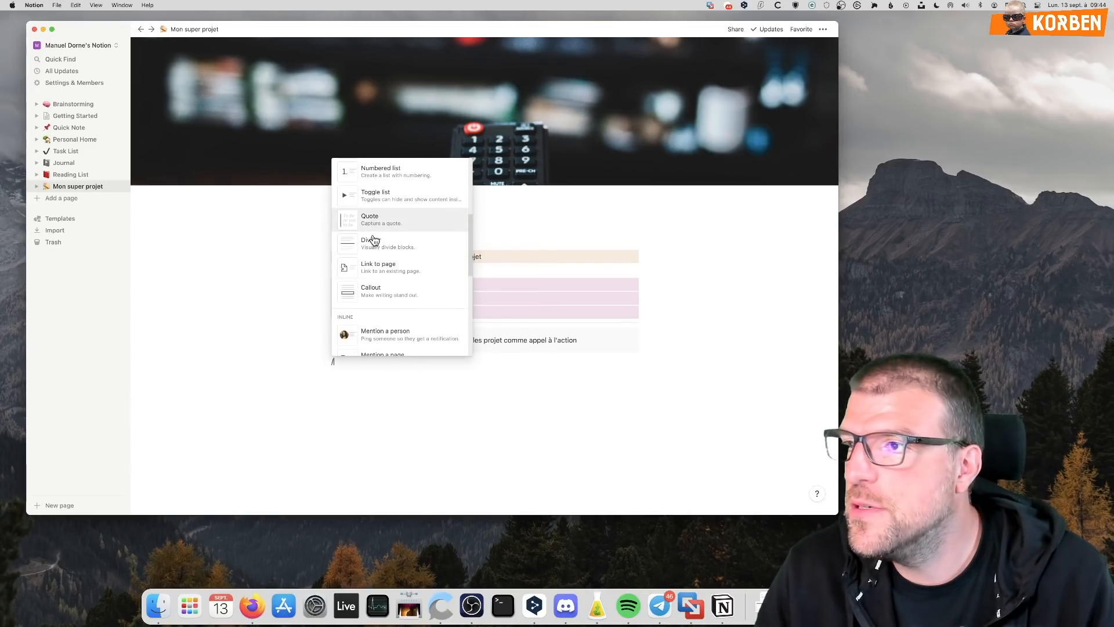
scroll(360, 279, "up", 1)
scroll(357, 287, "down", 2)
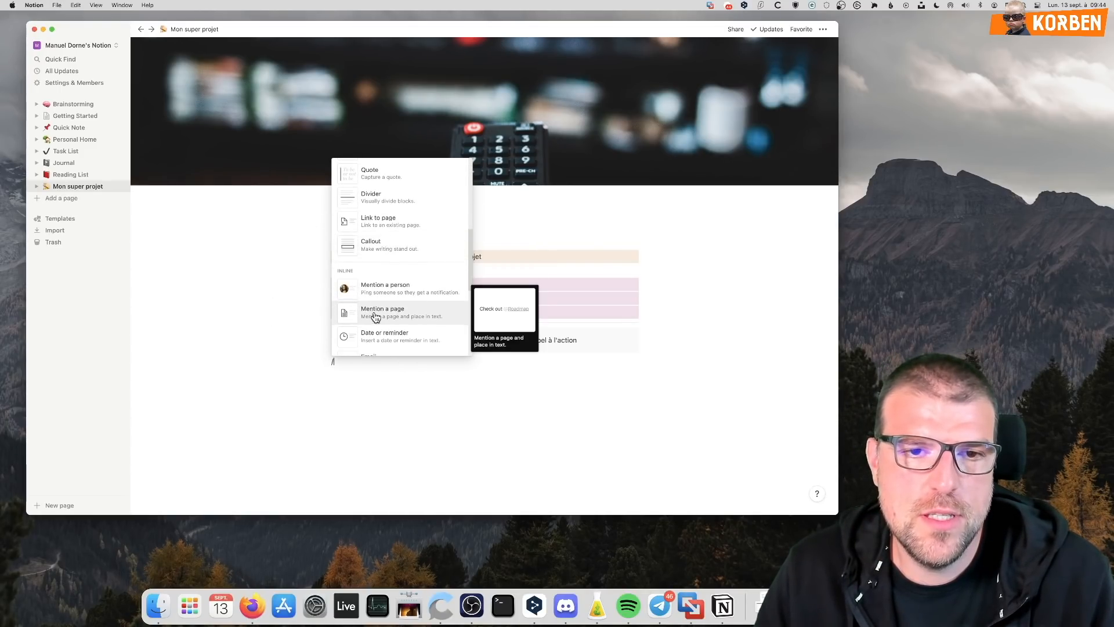
scroll(371, 314, "down", 1)
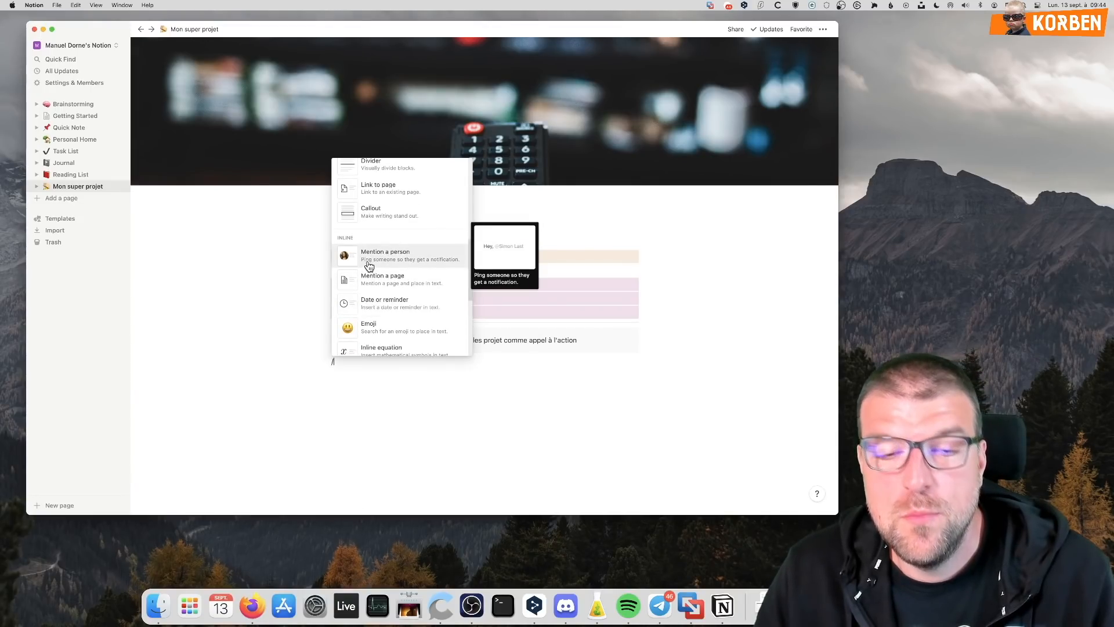
scroll(378, 296, "down", 1)
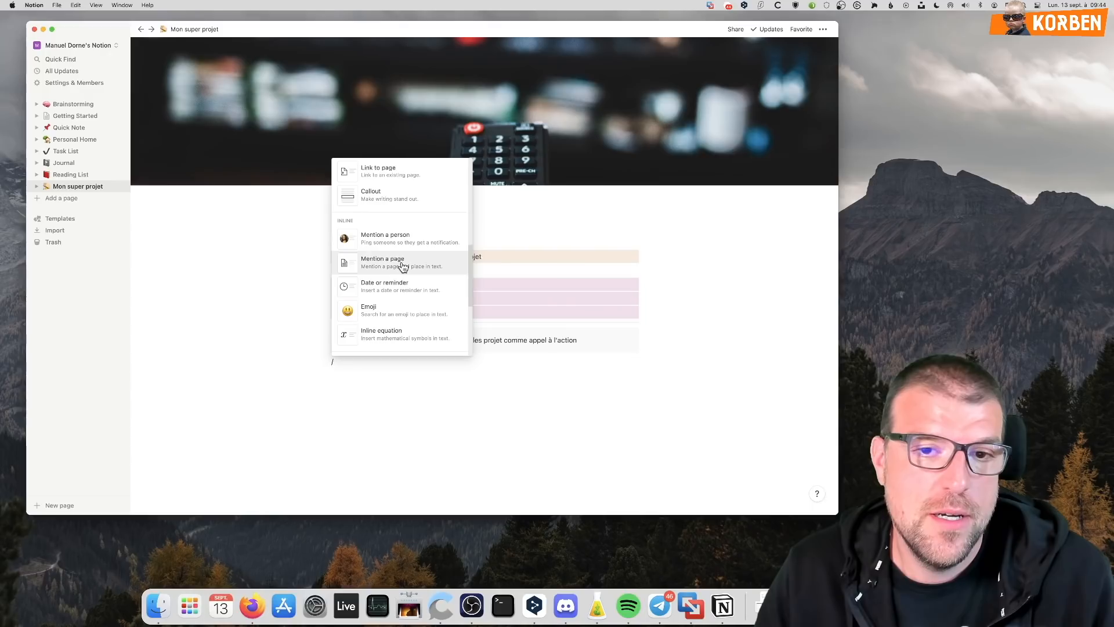
left_click(403, 267)
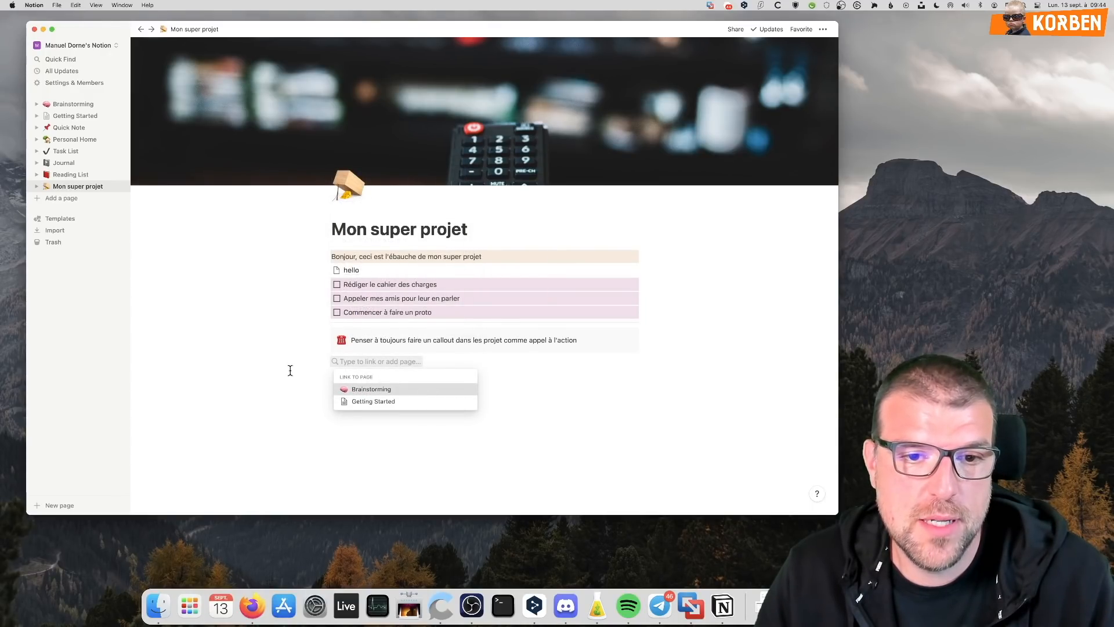
key("Return")
Add a reminder for tomorrow at 9 AM below the Brainstorming link, followed by the text "De faire ceci ou cela"
left_click(327, 392)
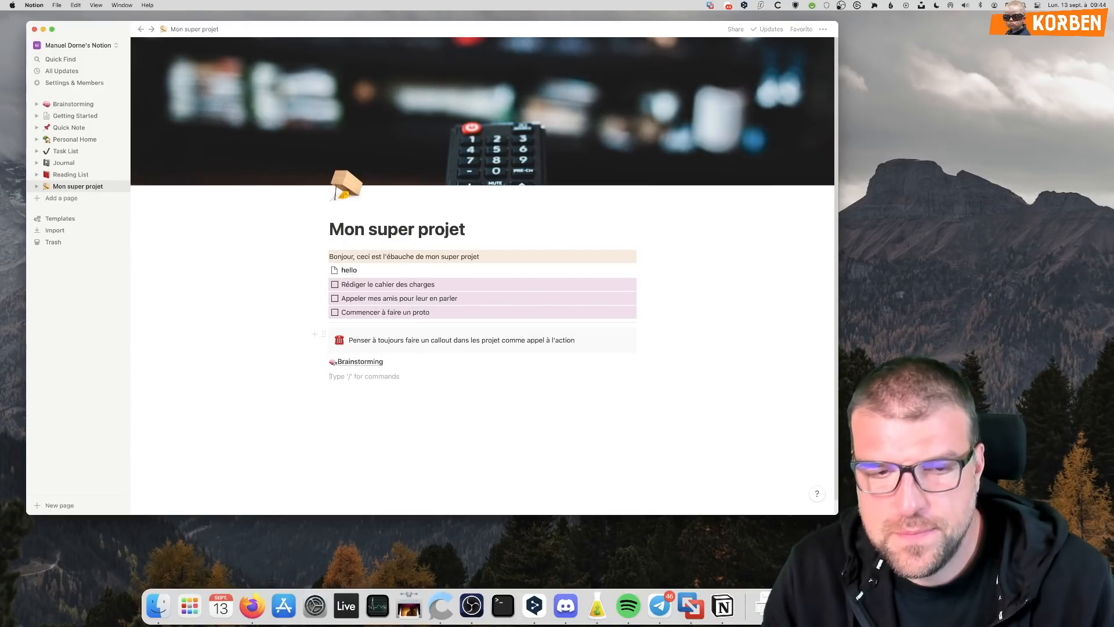
type("/")
scroll(393, 300, "down", 5)
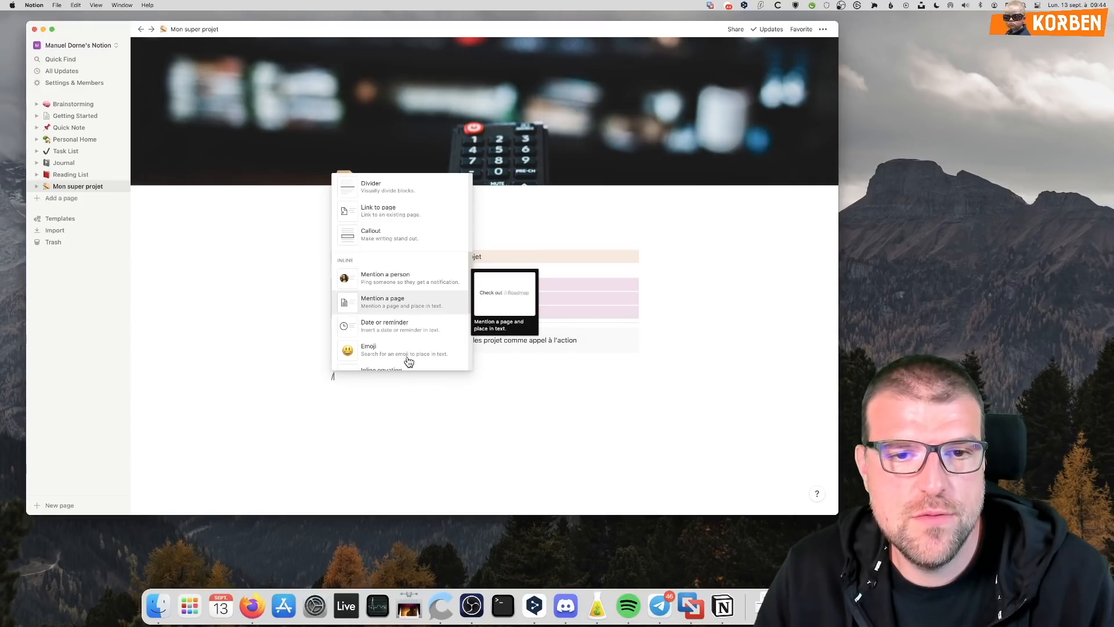
left_click(382, 296)
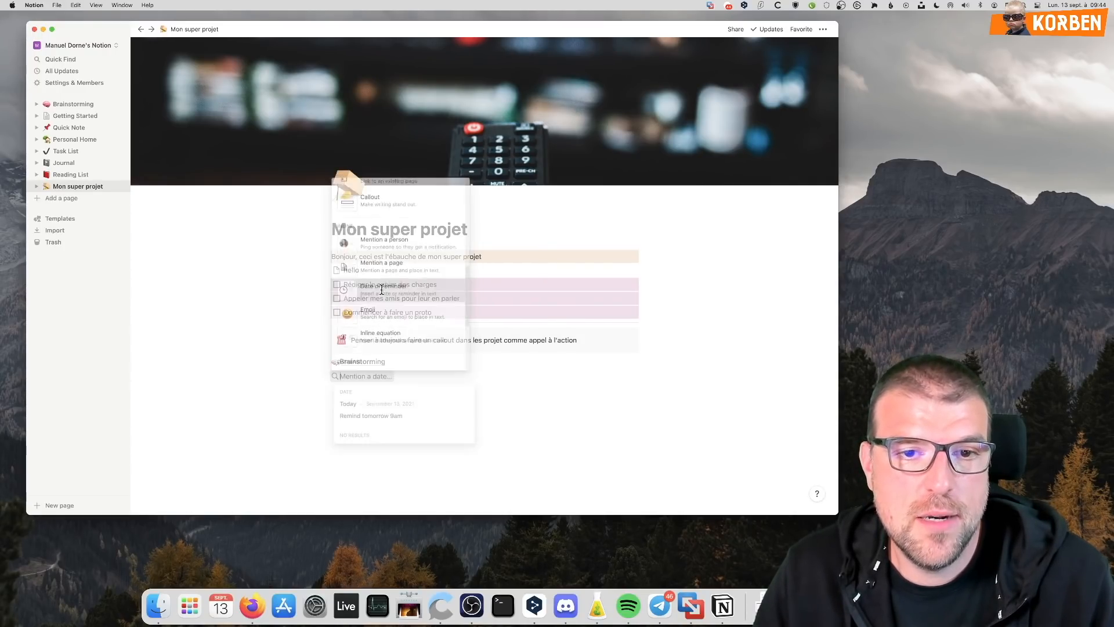
left_click(373, 416)
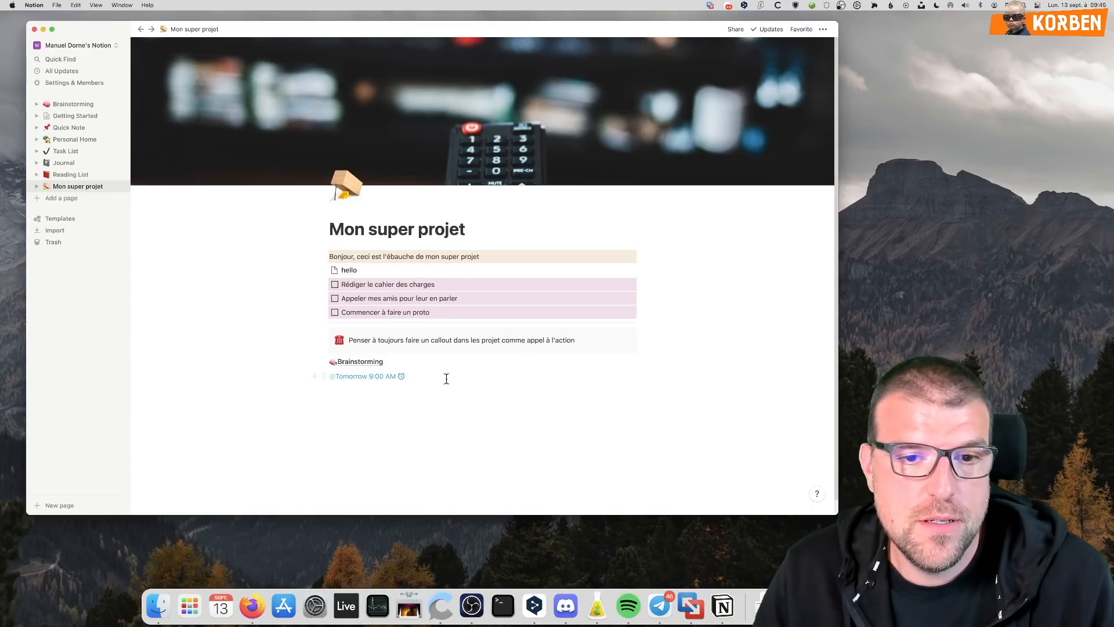
type("De faire ")
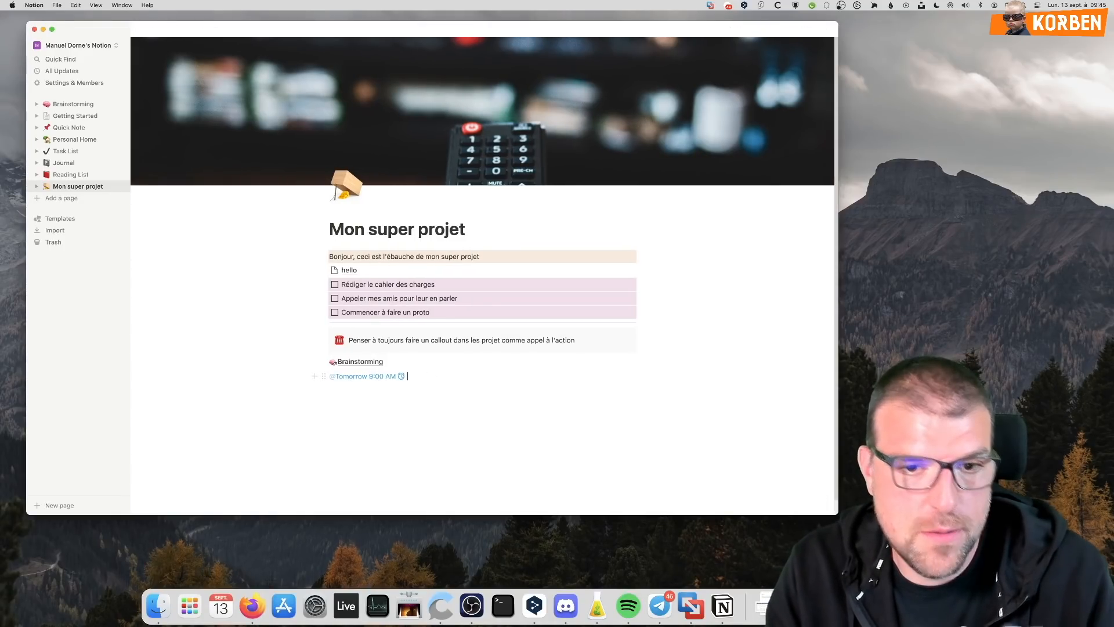
type("ceci ou cela")
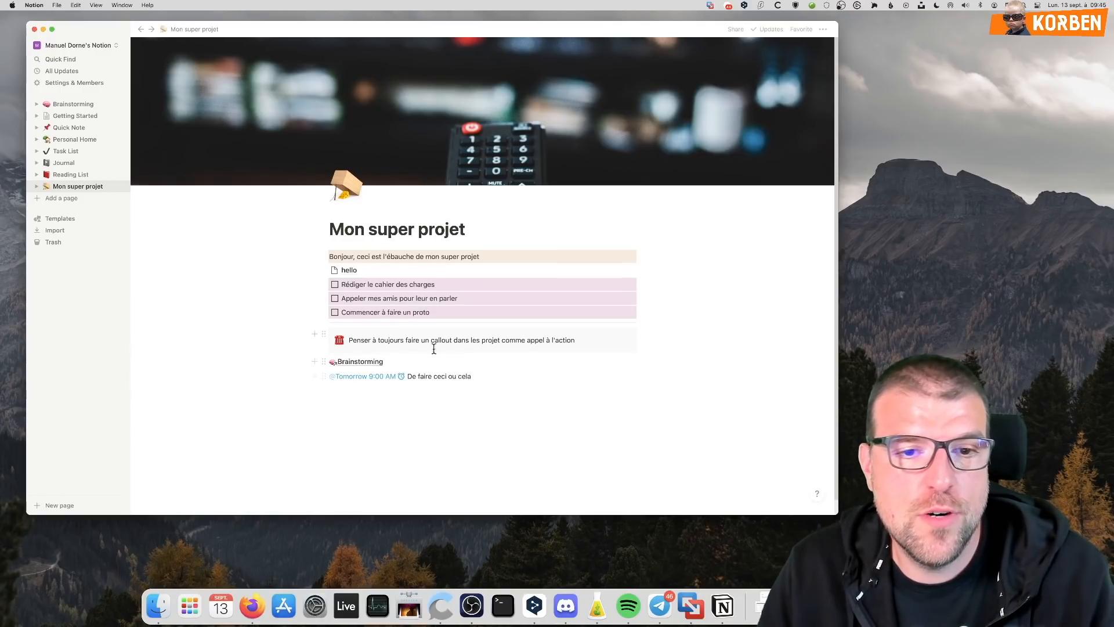
mouse_move(359, 380)
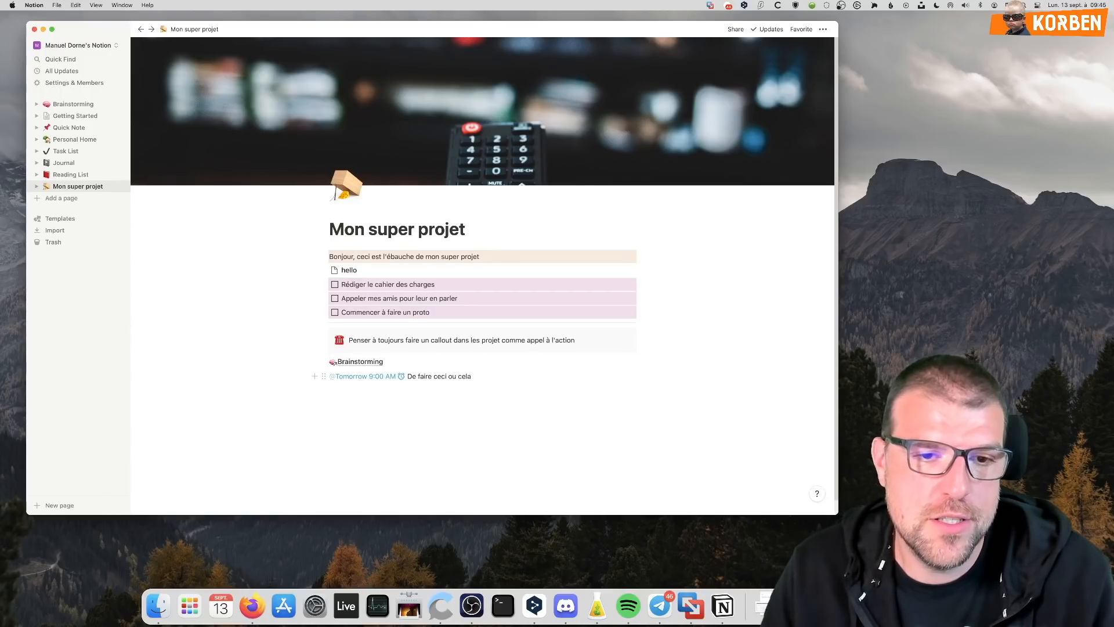
Examine the basic, inline and database block types available for a new line below the reminder
left_click(483, 380)
key("Return")
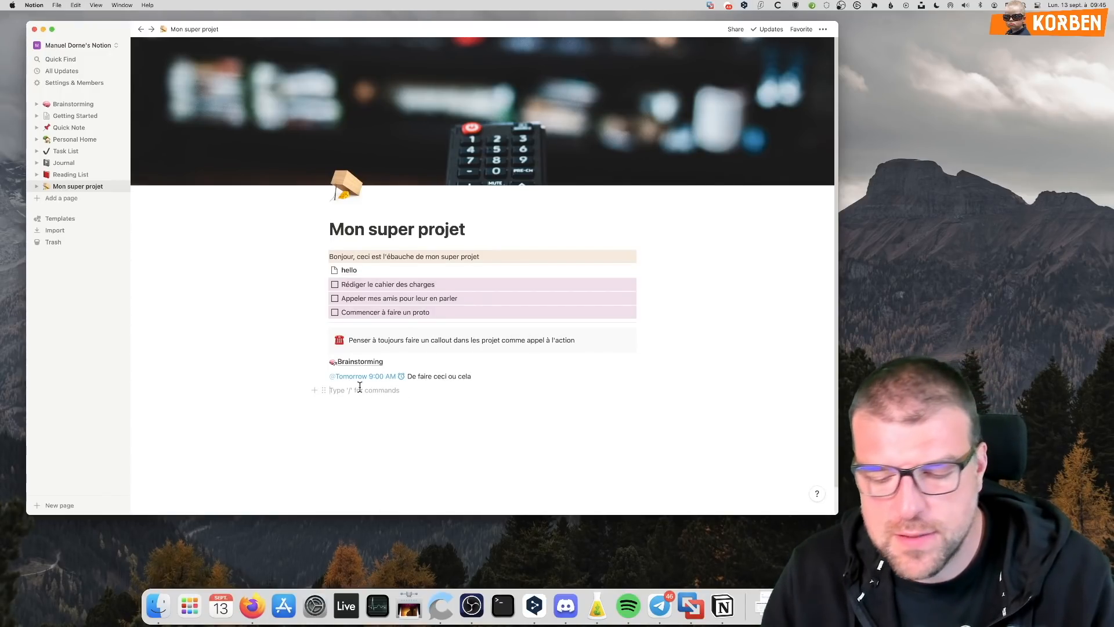
type("/")
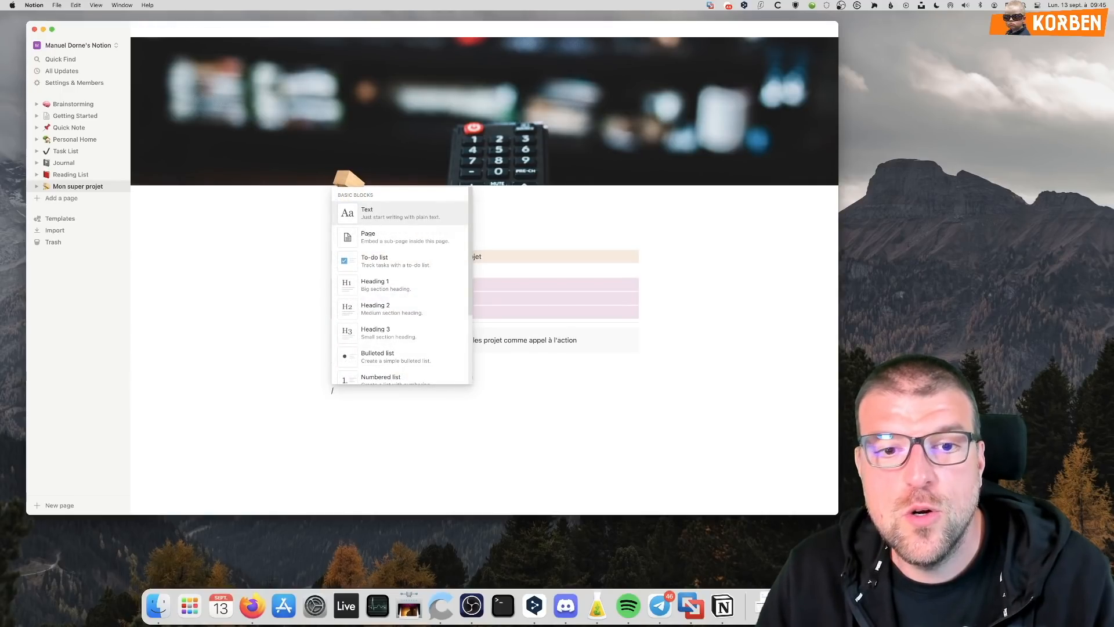
scroll(398, 349, "down", 5)
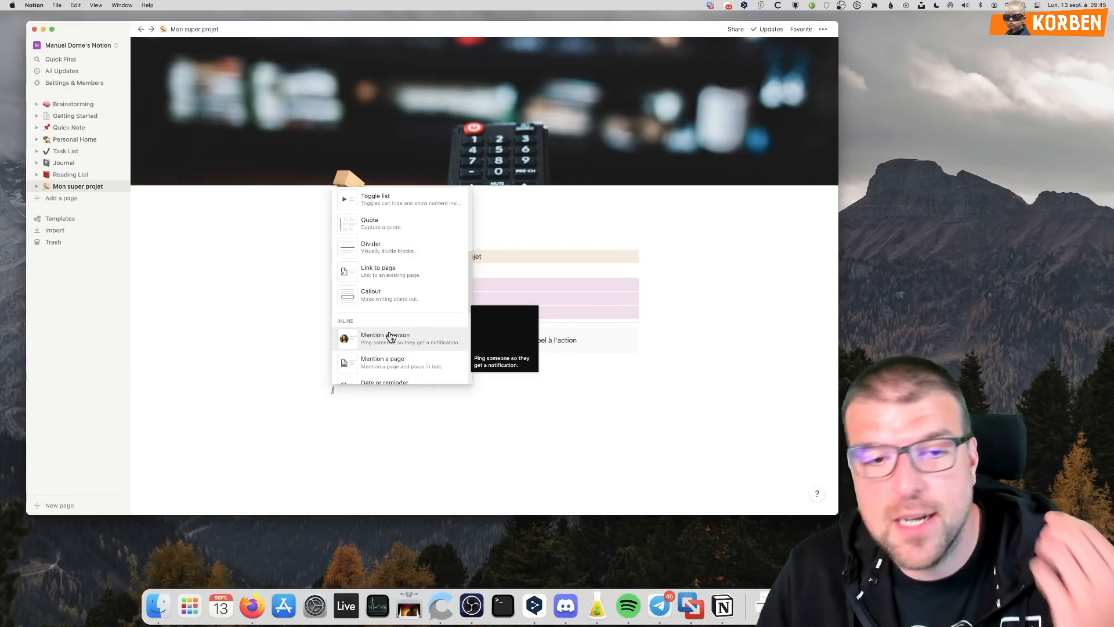
scroll(386, 334, "down", 5)
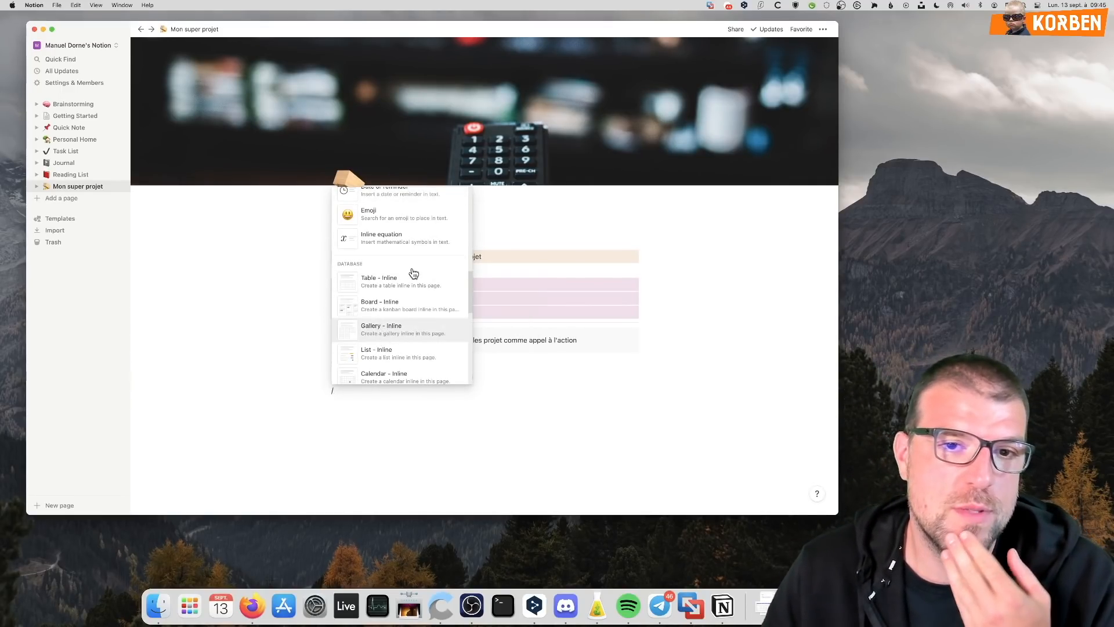
scroll(377, 308, "up", 5)
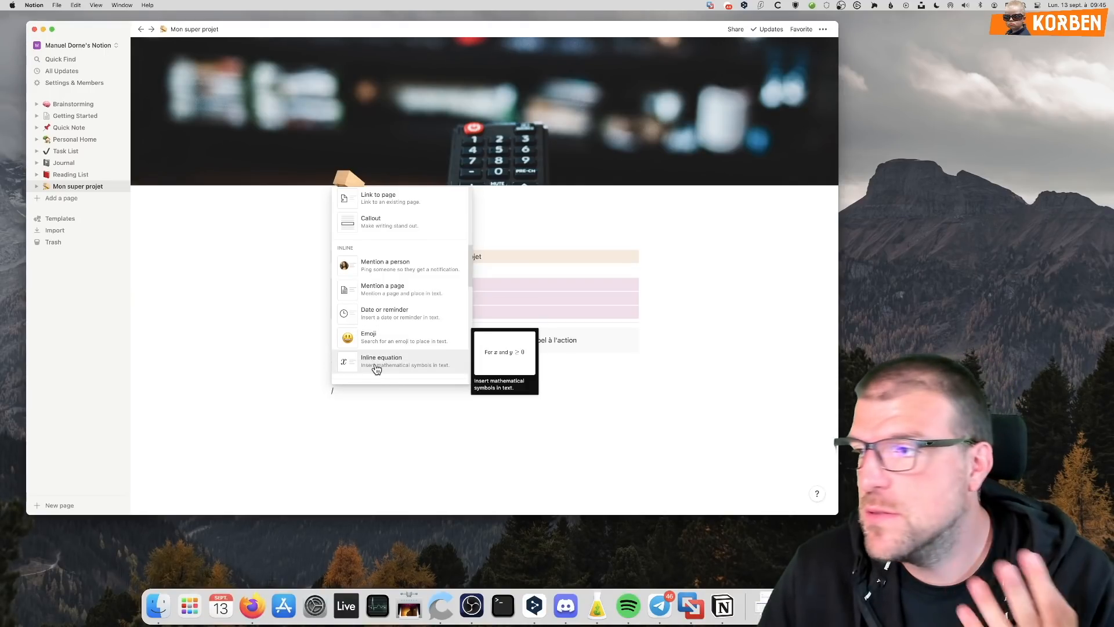
scroll(378, 369, "down", 2)
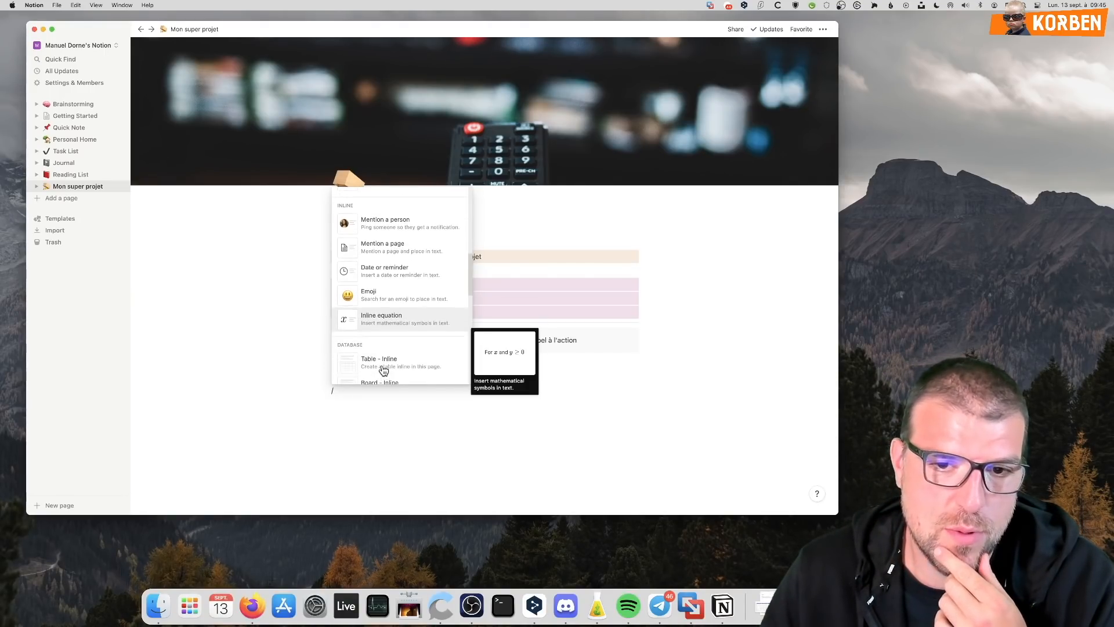
scroll(382, 369, "down", 2)
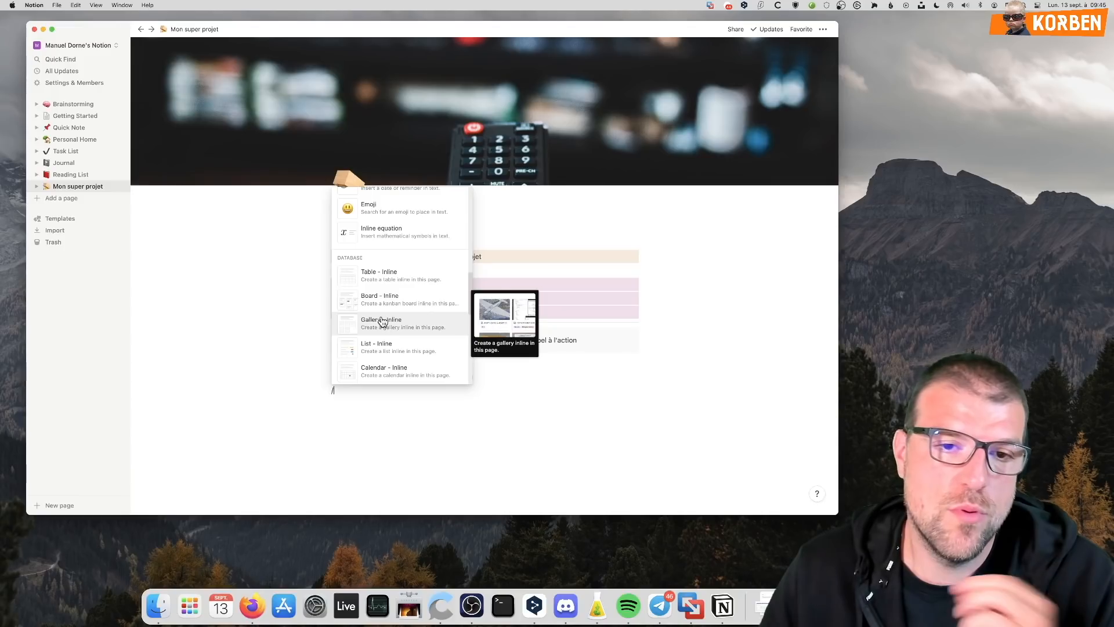
scroll(388, 348, "down", 2)
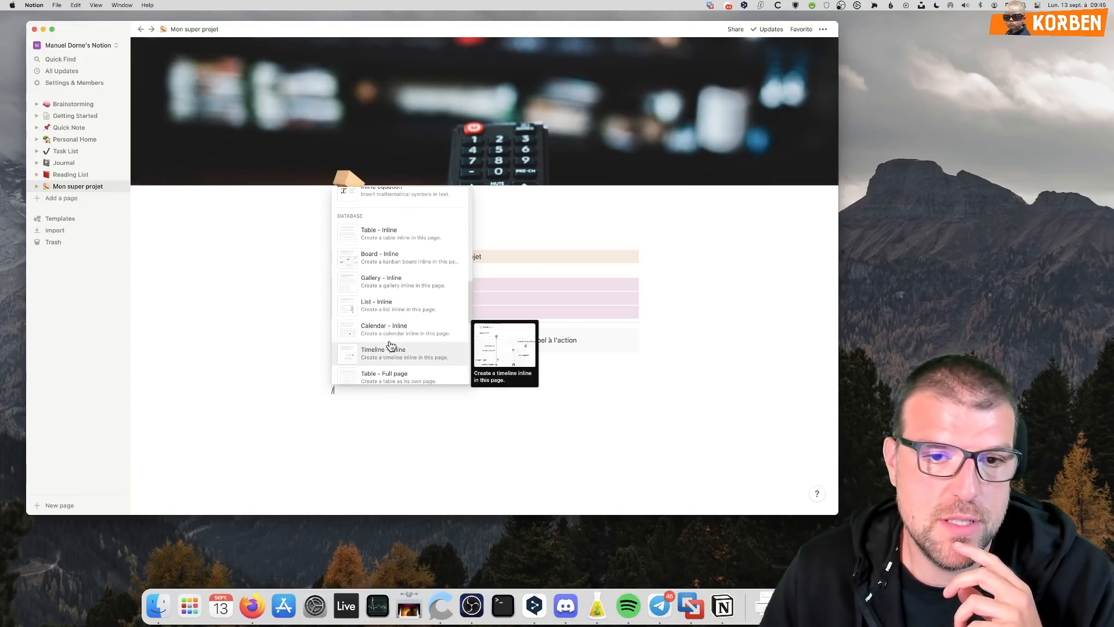
scroll(390, 342, "down", 1)
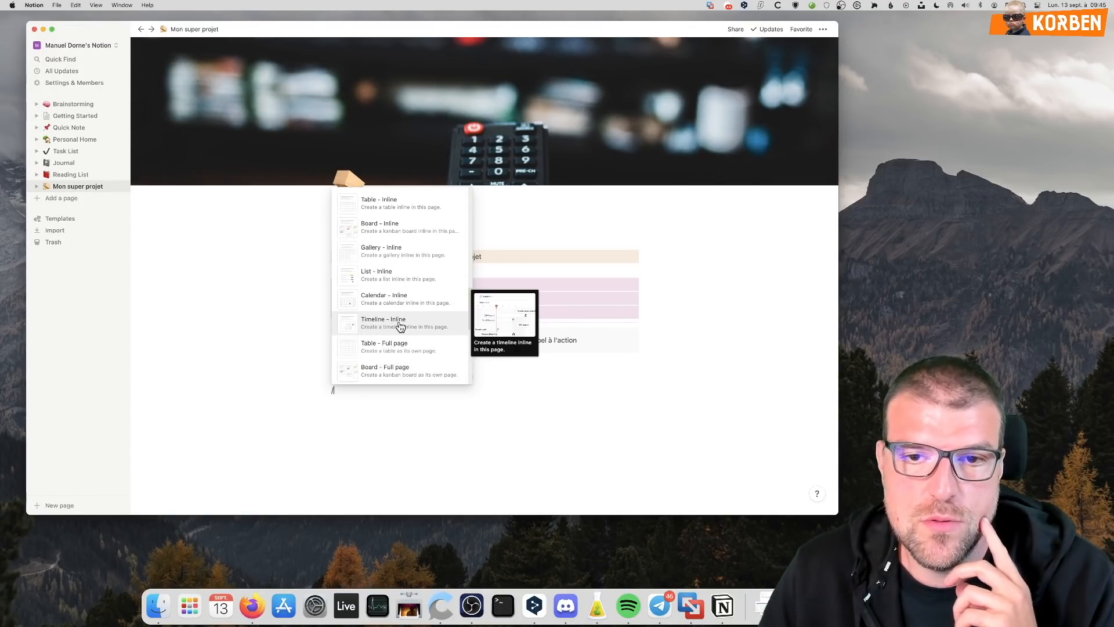
scroll(400, 359, "down", 1)
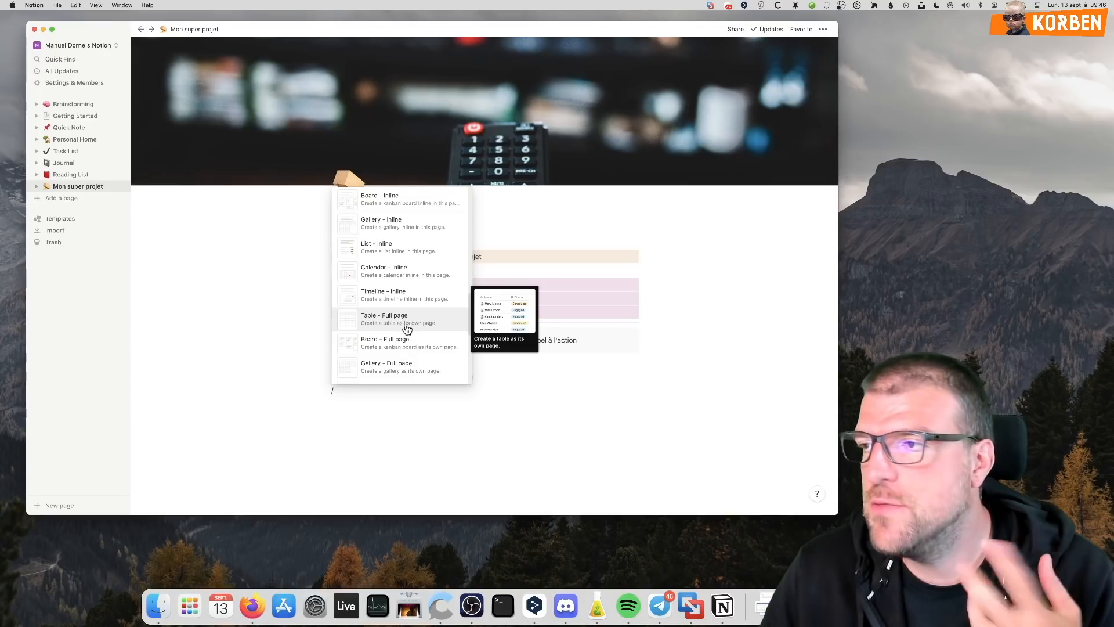
Insert an inline board below the reminder and title it "Mon planning"
scroll(407, 335, "up", 3)
scroll(407, 335, "down", 2)
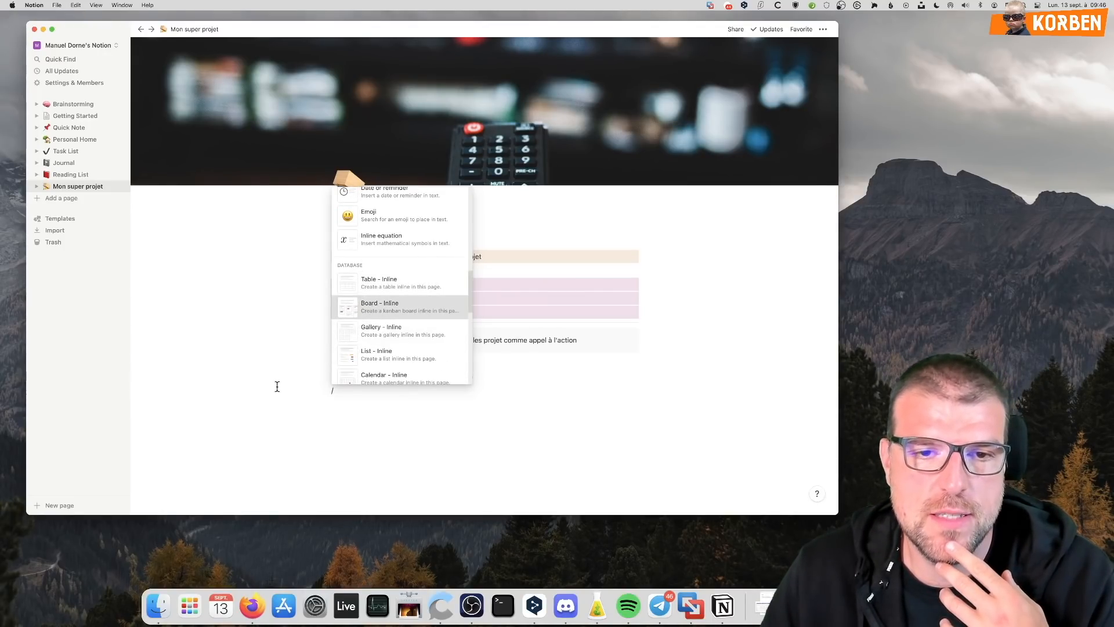
left_click(344, 309)
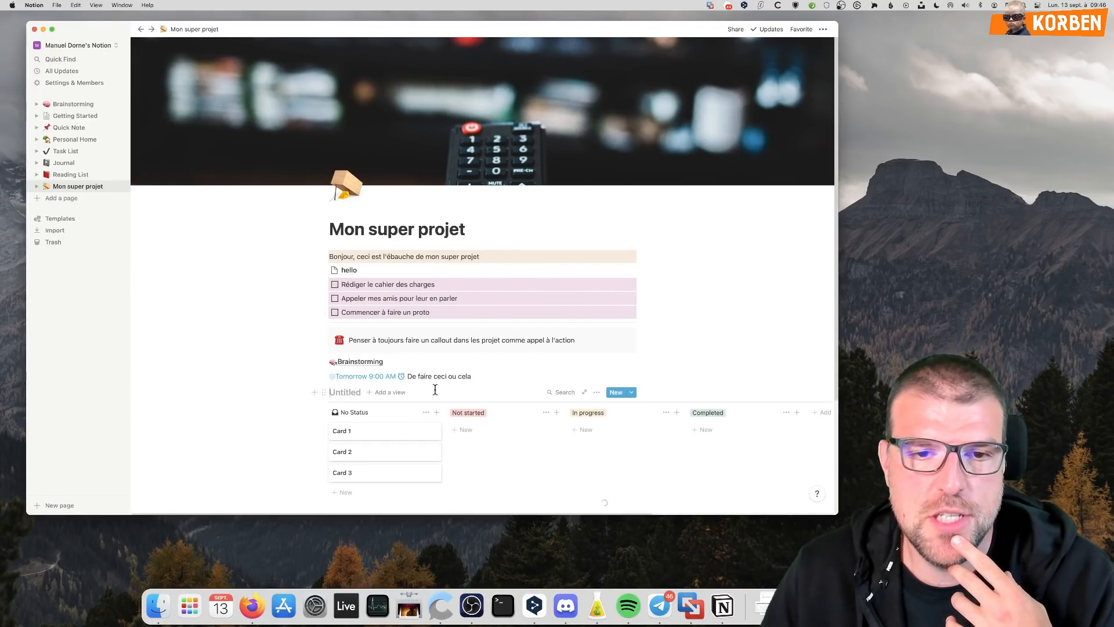
scroll(464, 400, "down", 3)
type("Mon planning")
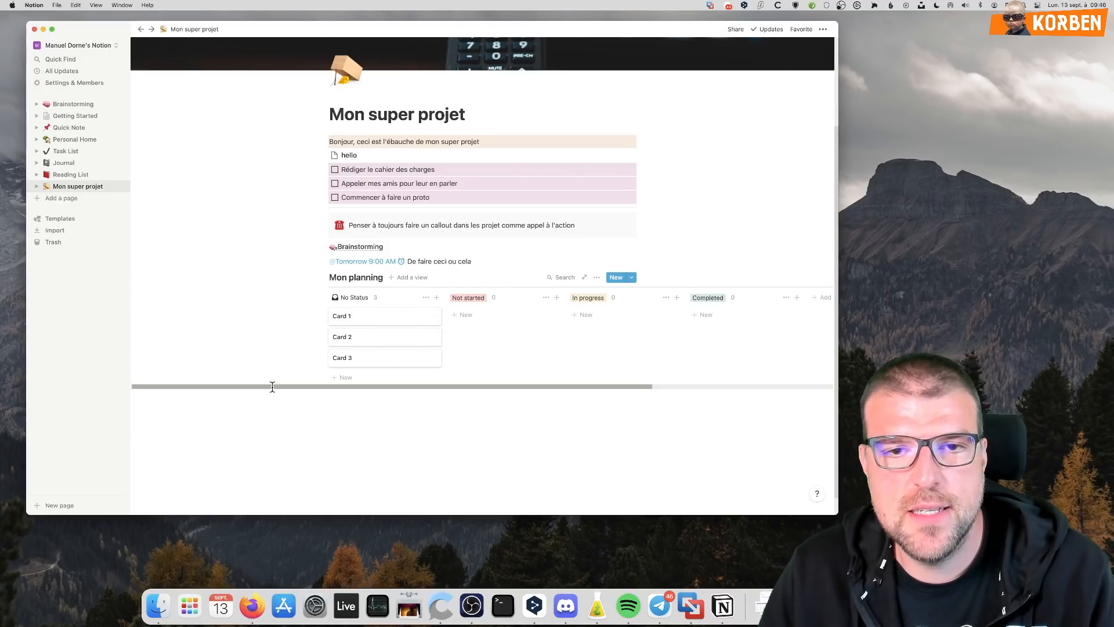
Add two lines of filler text, "fsdfsdfdsfsfsdf" and "sf", below the Mon planning board
left_click(535, 448)
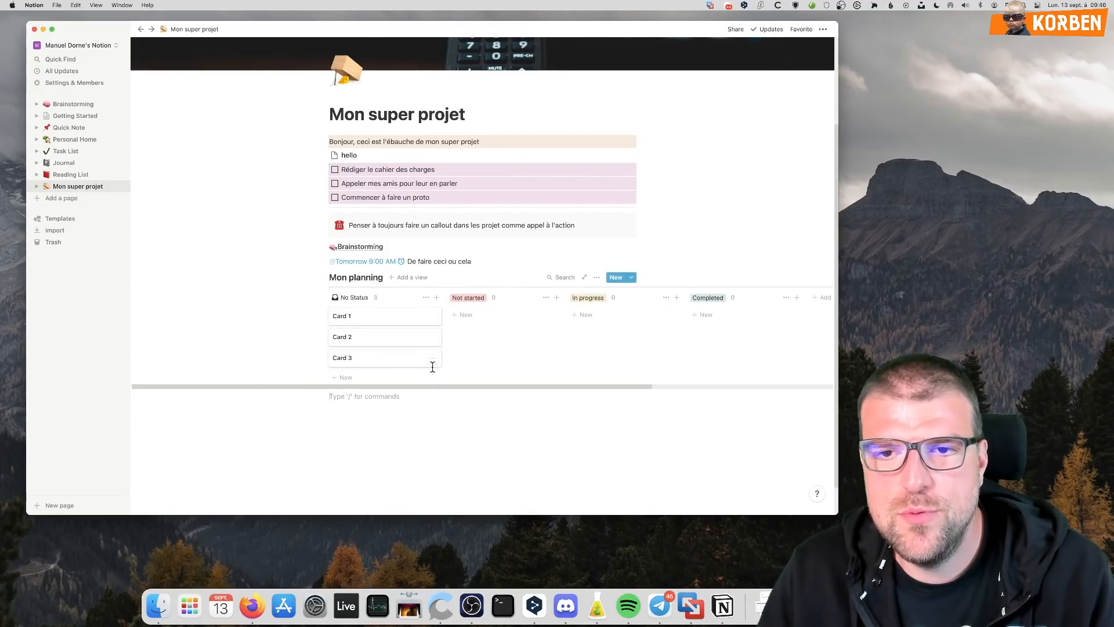
left_click(362, 400)
type("fsdfsdfdsfsfsdf")
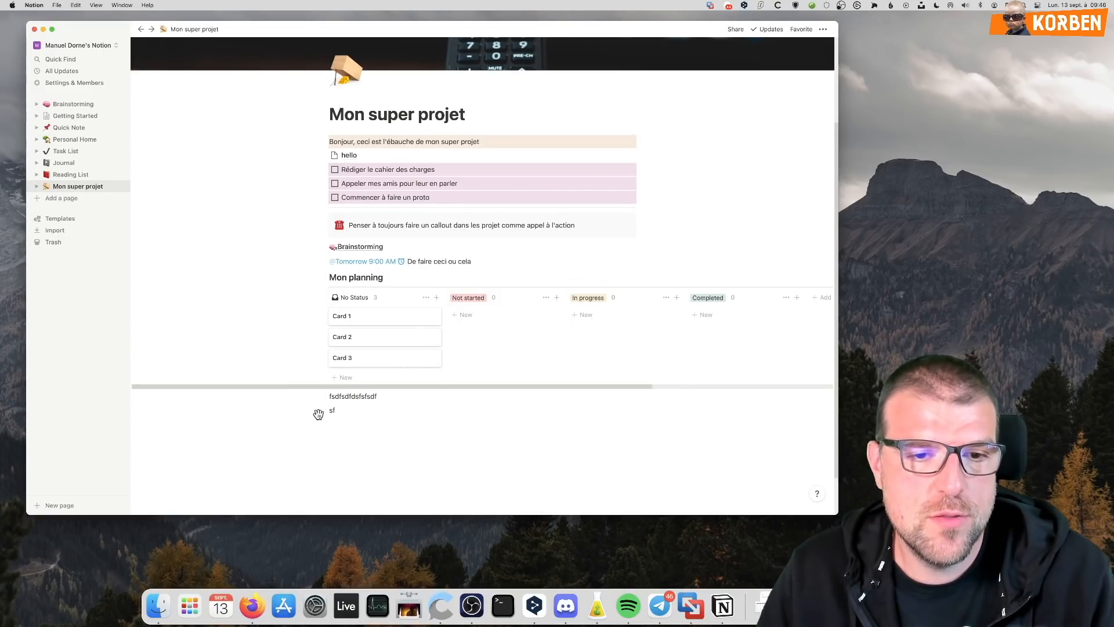
Insert a code block below the filler text containing print("hello world");
left_click(314, 410)
scroll(381, 385, "down", 10)
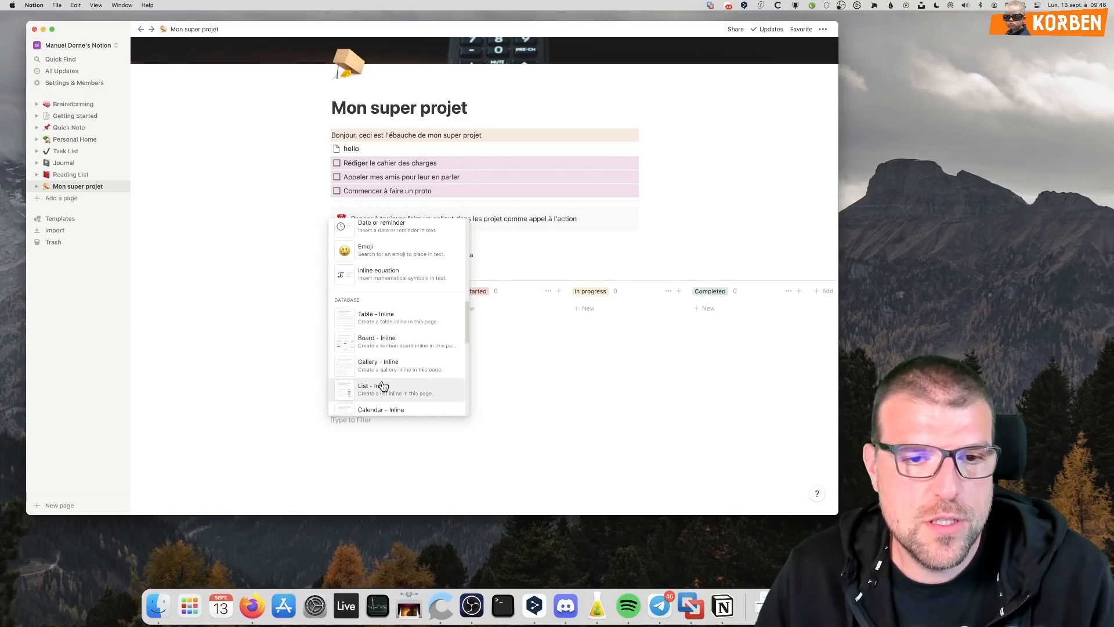
scroll(383, 384, "down", 6)
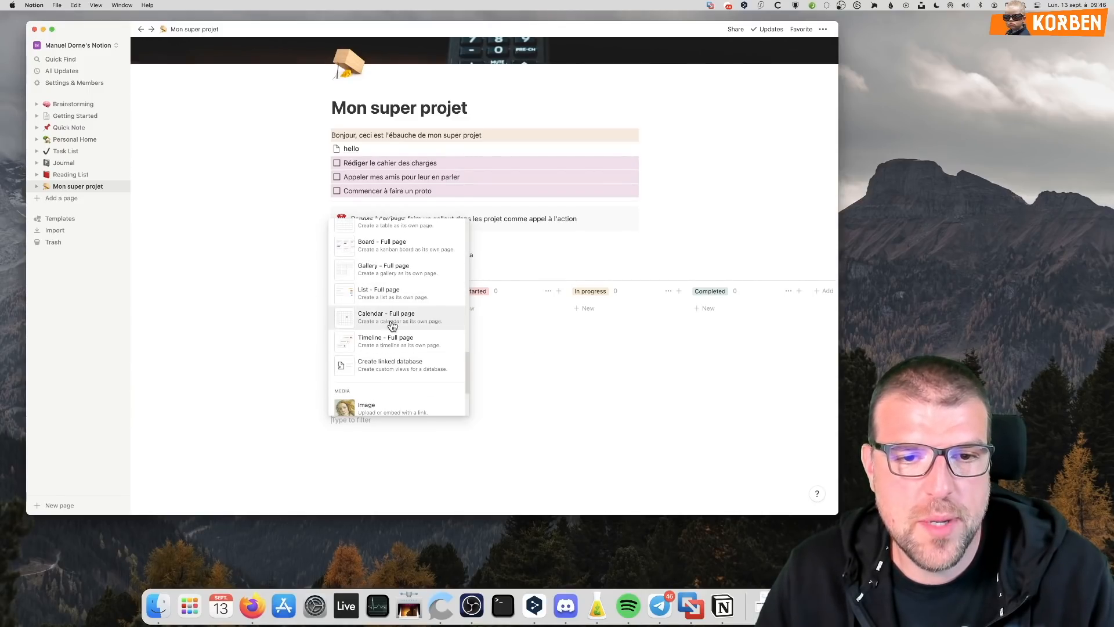
scroll(386, 338, "down", 3)
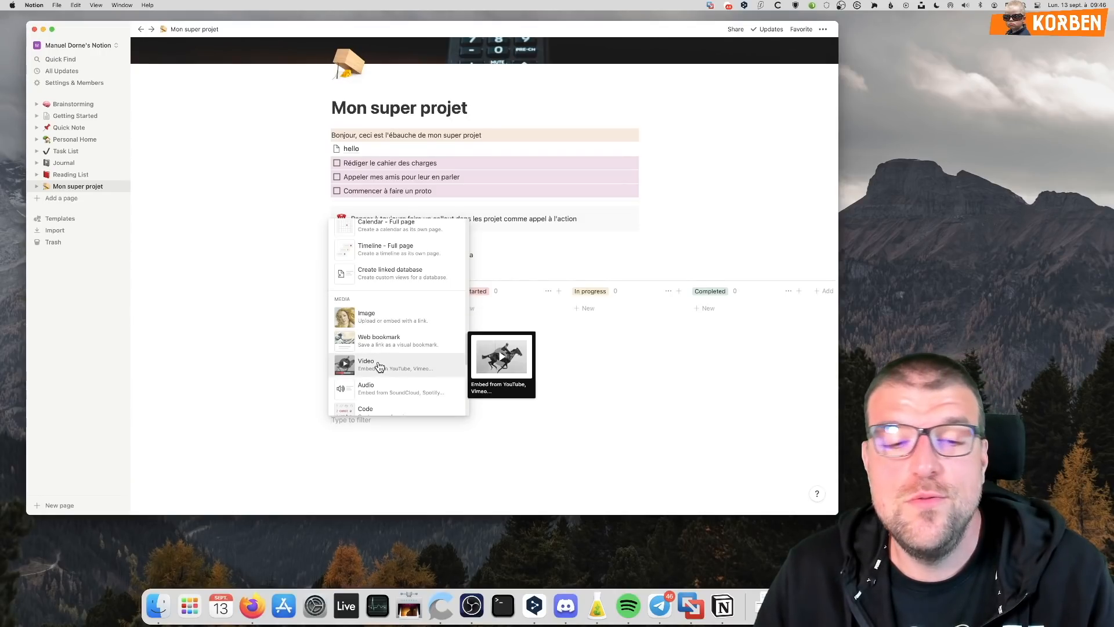
scroll(380, 366, "down", 2)
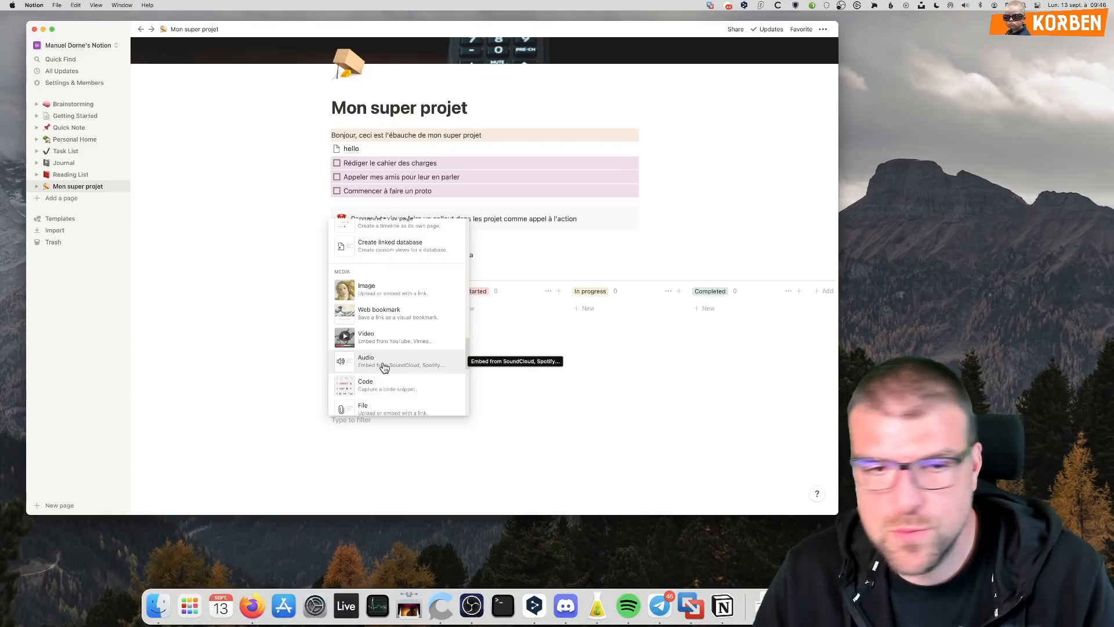
scroll(389, 368, "down", 1)
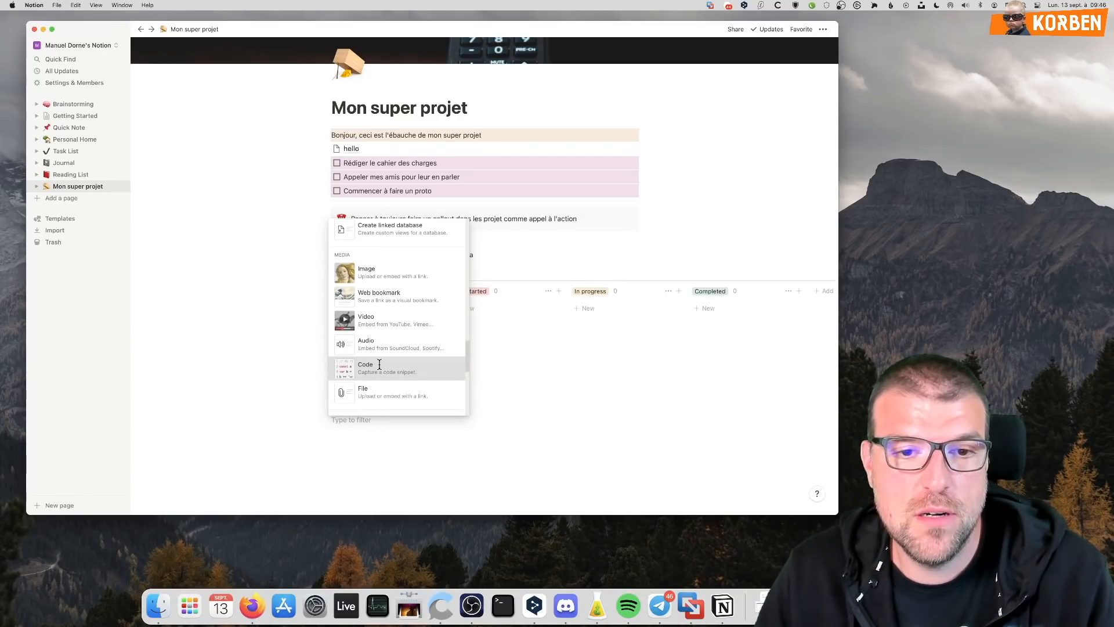
left_click(380, 365)
type("prin")
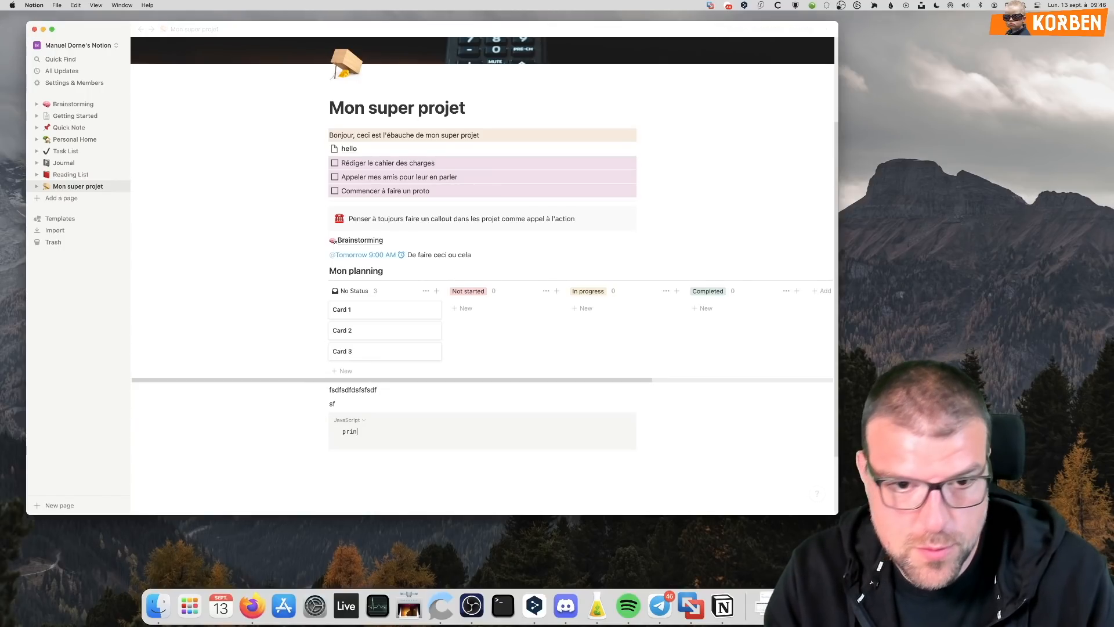
type("t(hello worl")
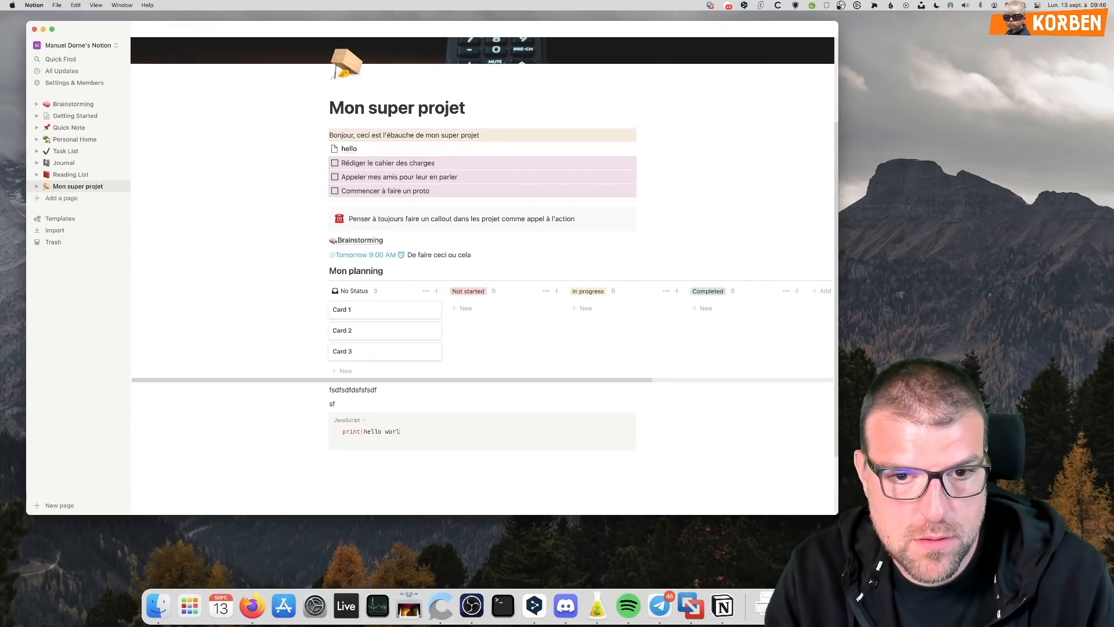
type("d);")
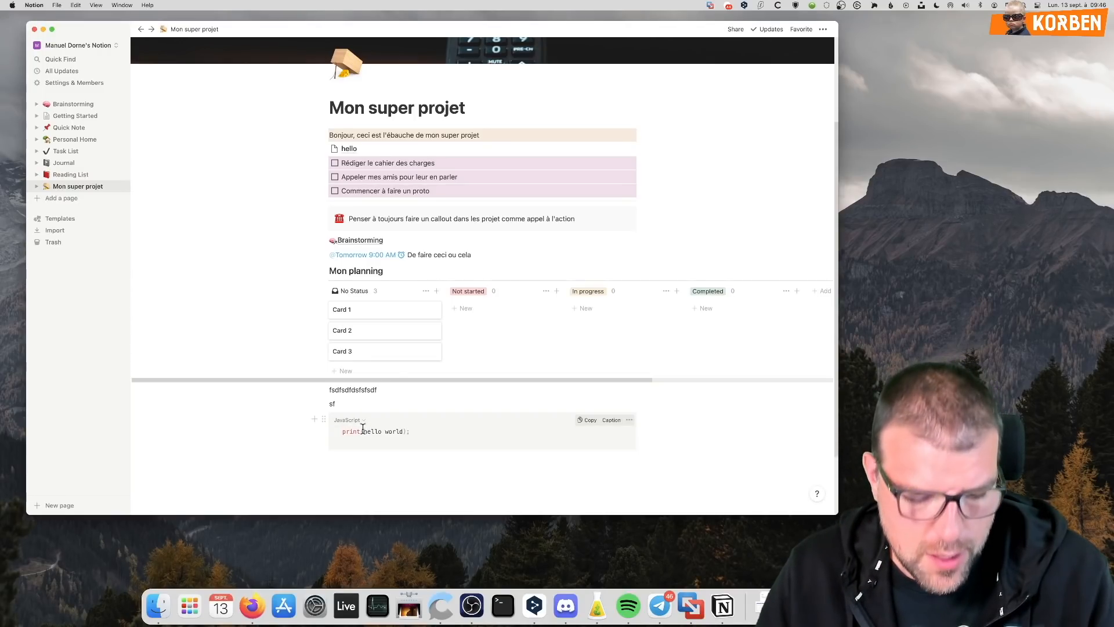
type("\"")
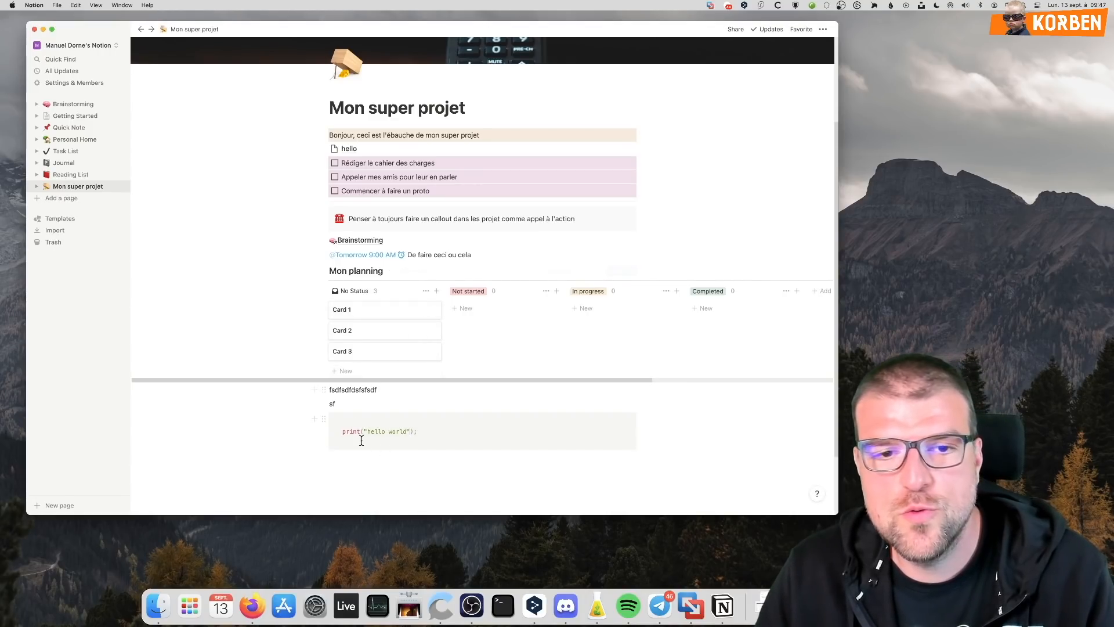
Set the code block's language to HTML
left_click(349, 422)
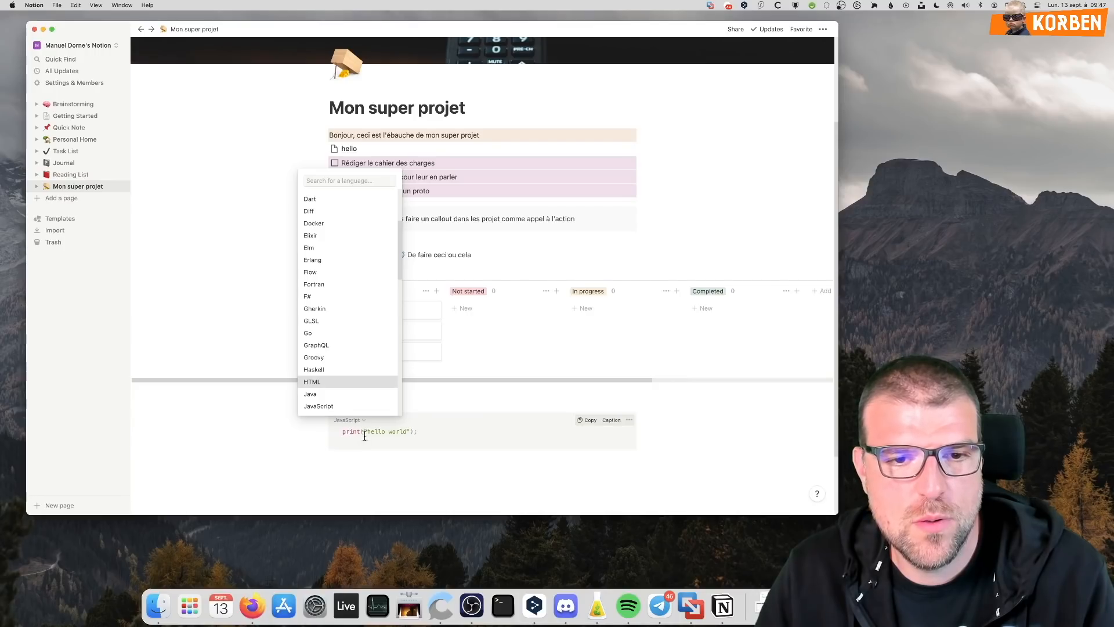
left_click(311, 381)
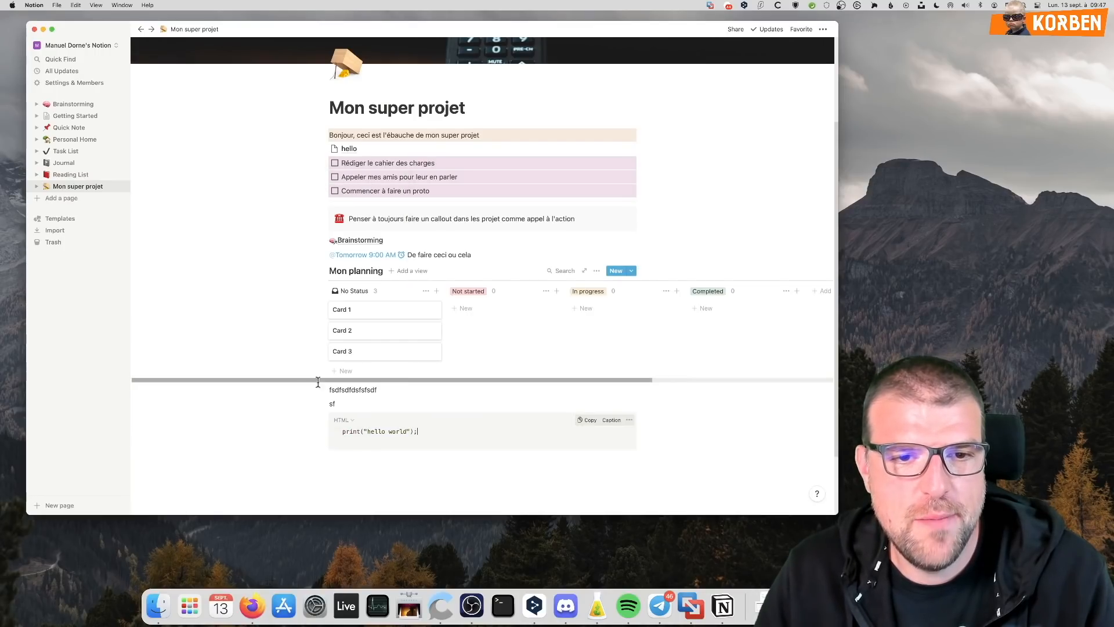
left_click(343, 422)
left_click(431, 432)
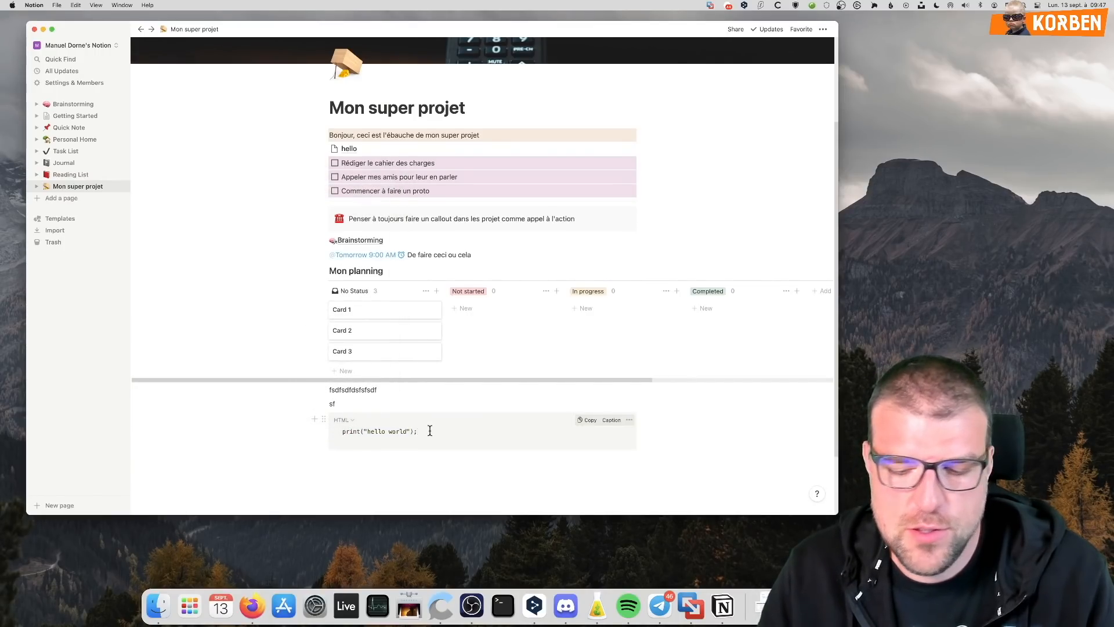
key("Return")
type("<a hr")
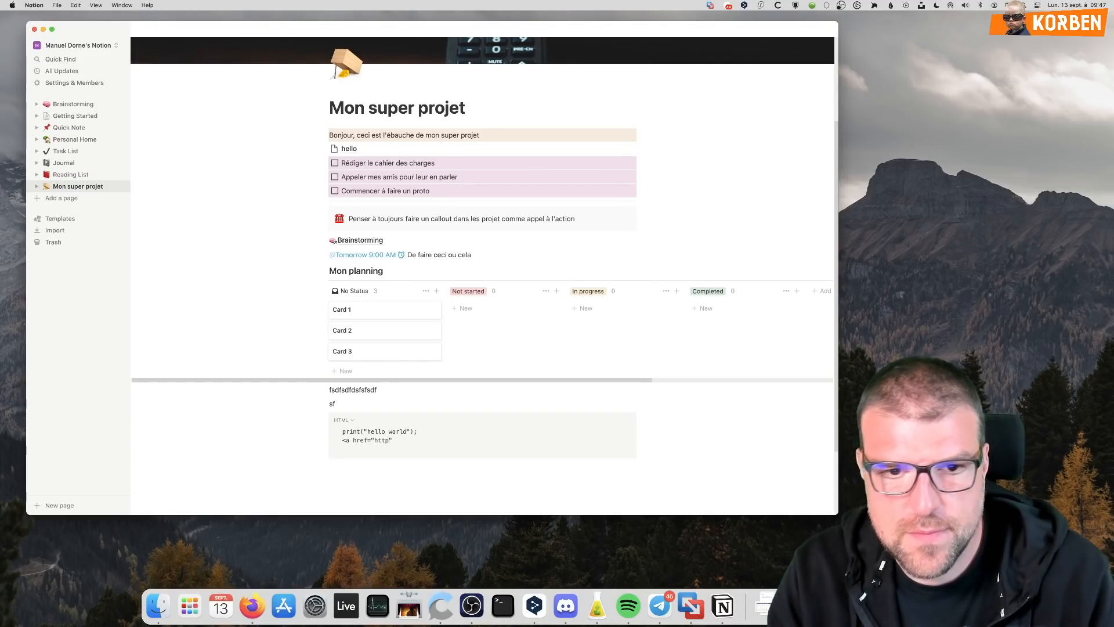
type("ef=\"https://korb")
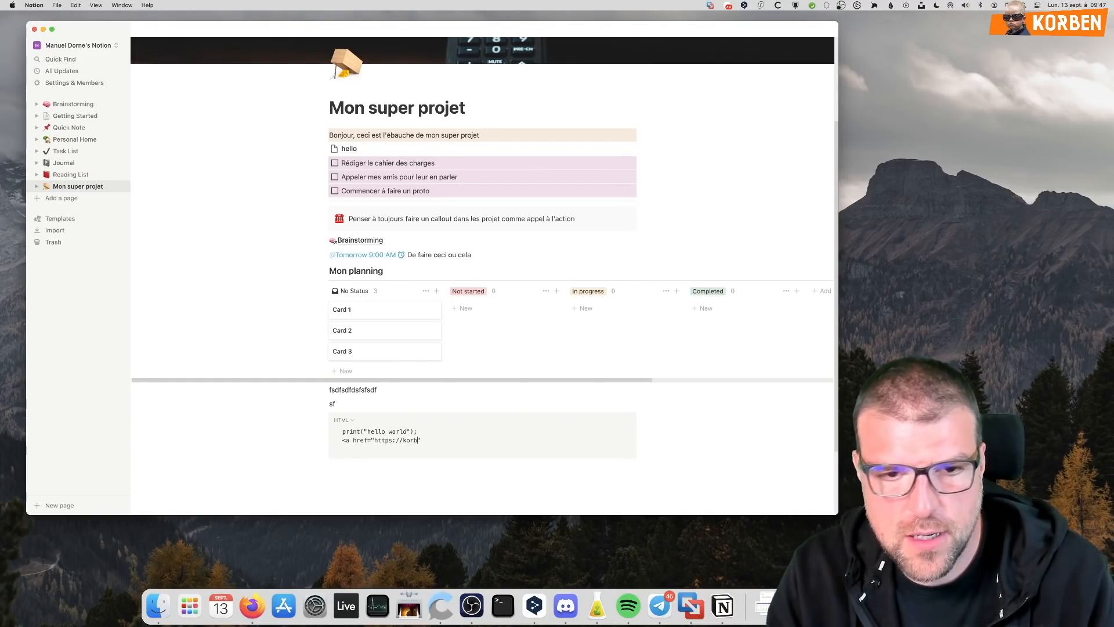
type("en.info\"></a>")
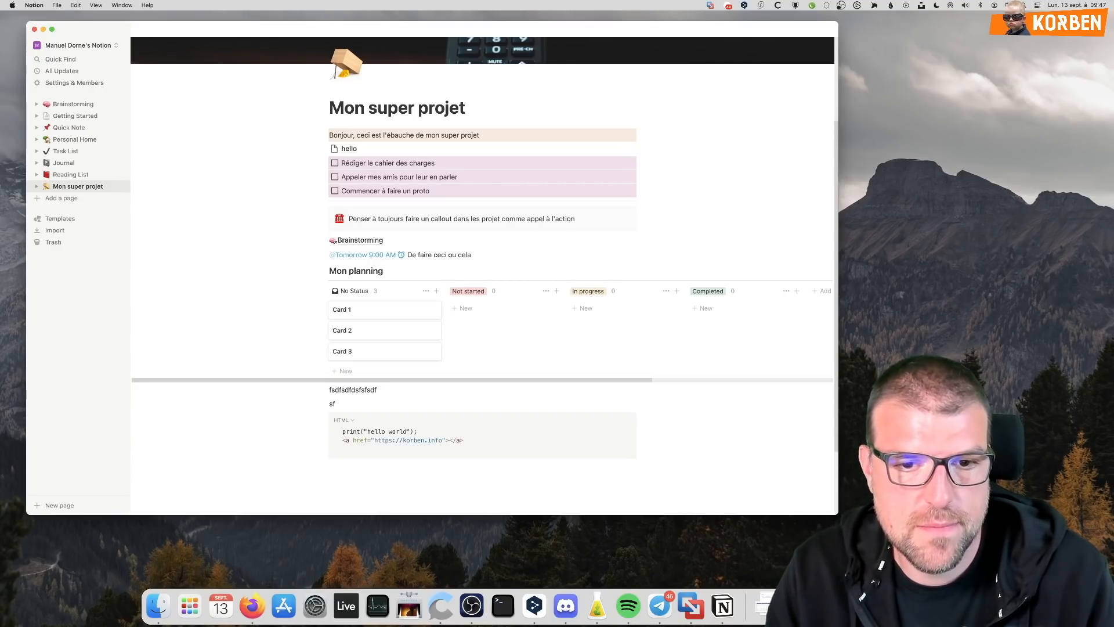
type("Cliquez ici")
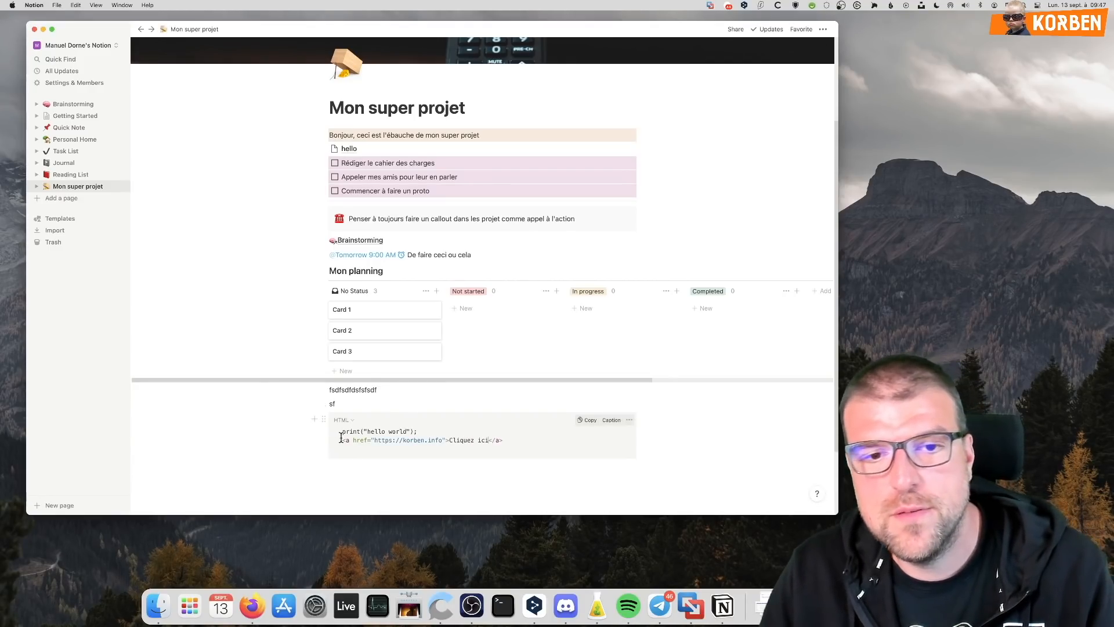
left_click_drag(341, 439, 427, 439)
left_click(463, 438)
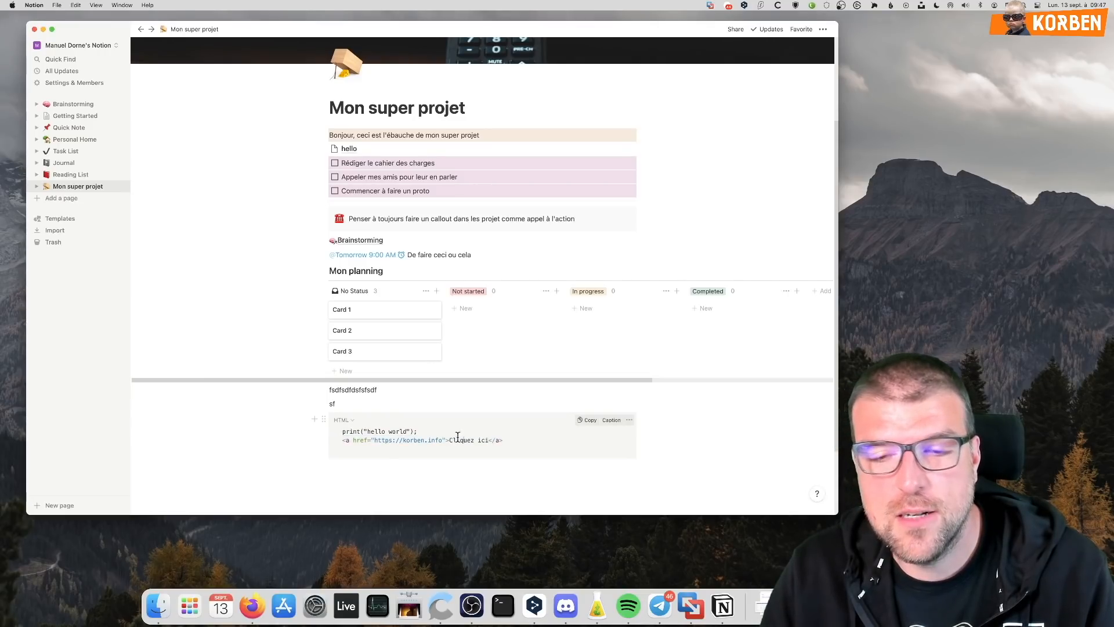
Caption the code block "Mon code" and start a new empty line below it
left_click(607, 422)
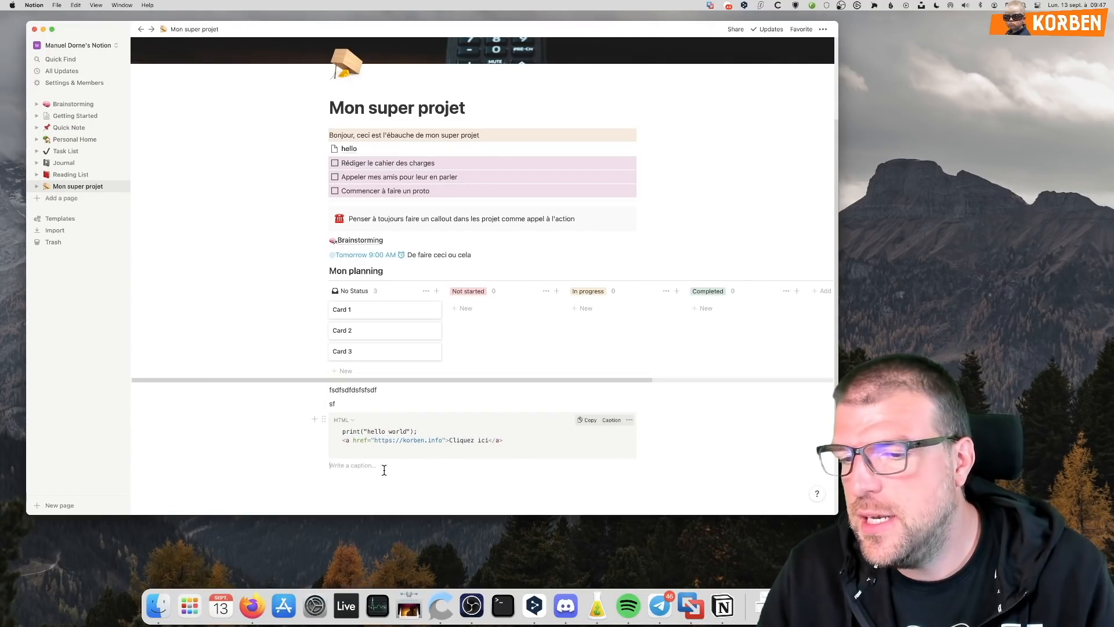
type("Mon code")
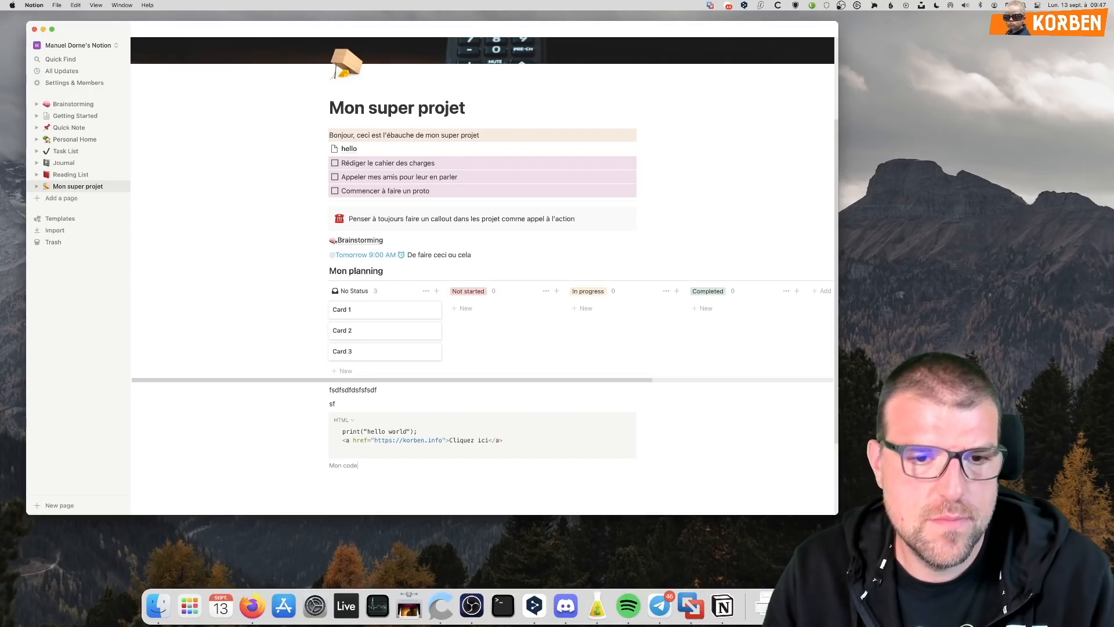
left_click(357, 480)
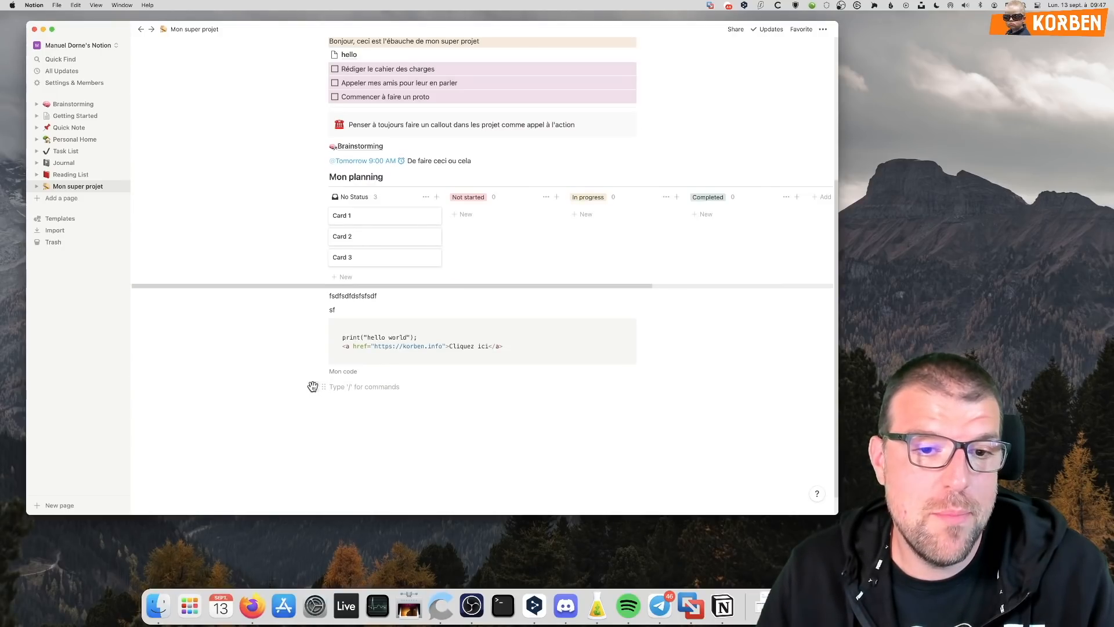
Insert an audio block below the code block's caption, leave it without a file, and start an empty line beneath it
type("/")
scroll(351, 348, "down", 10)
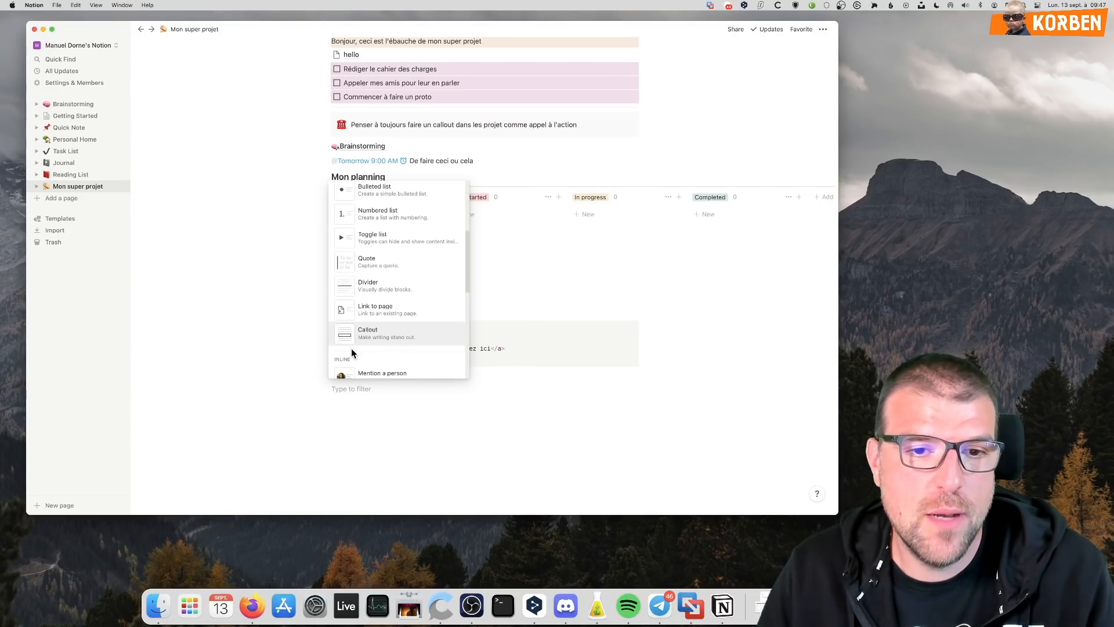
scroll(357, 354, "down", 8)
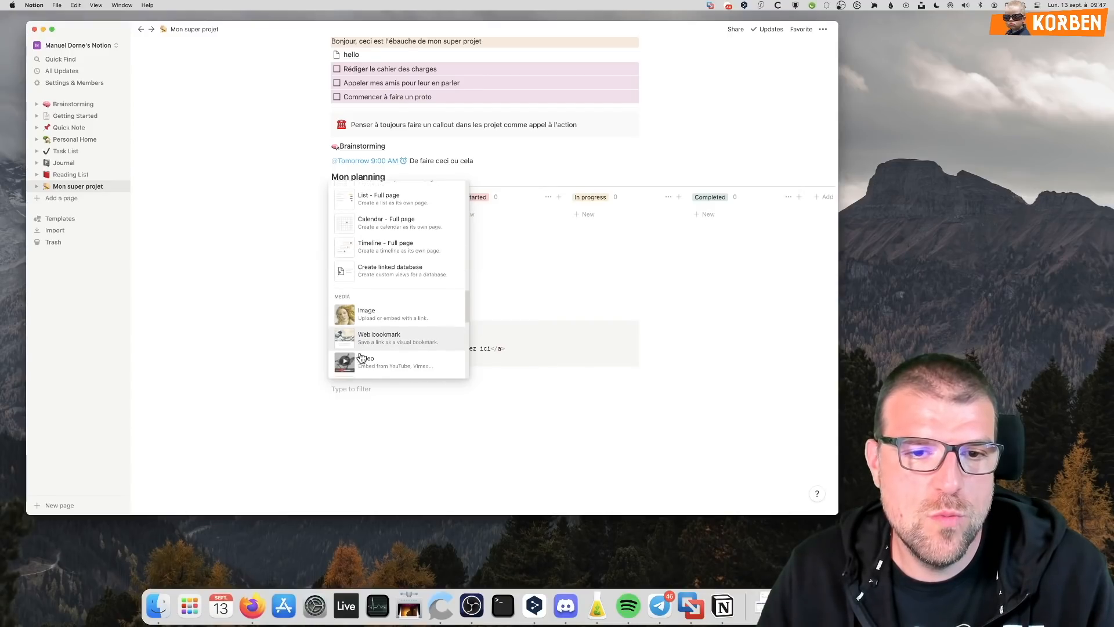
scroll(364, 357, "down", 3)
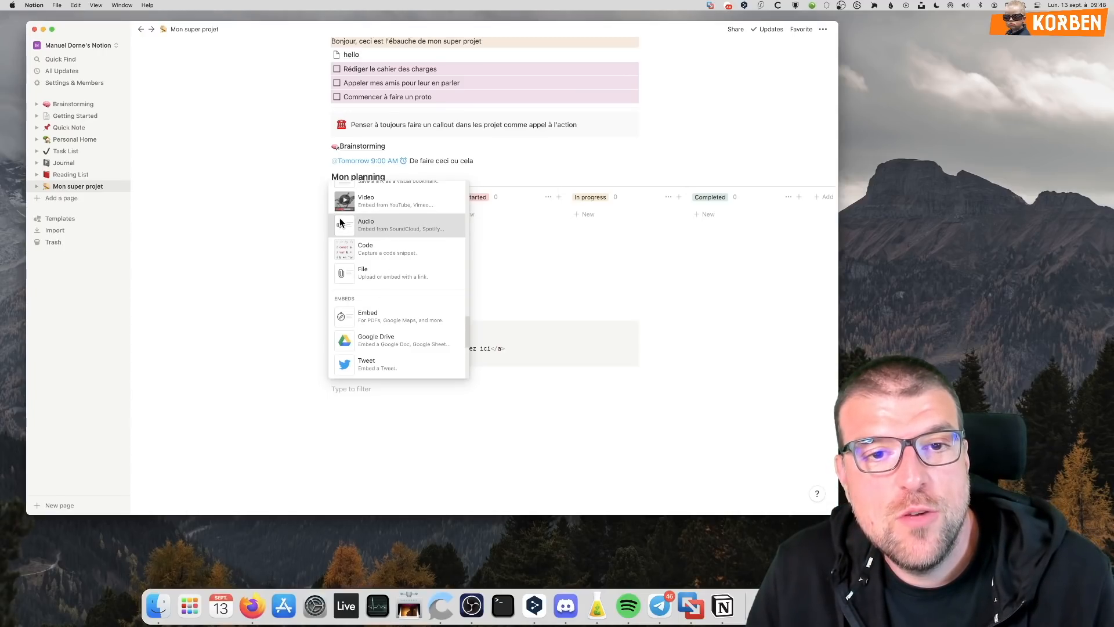
left_click(368, 226)
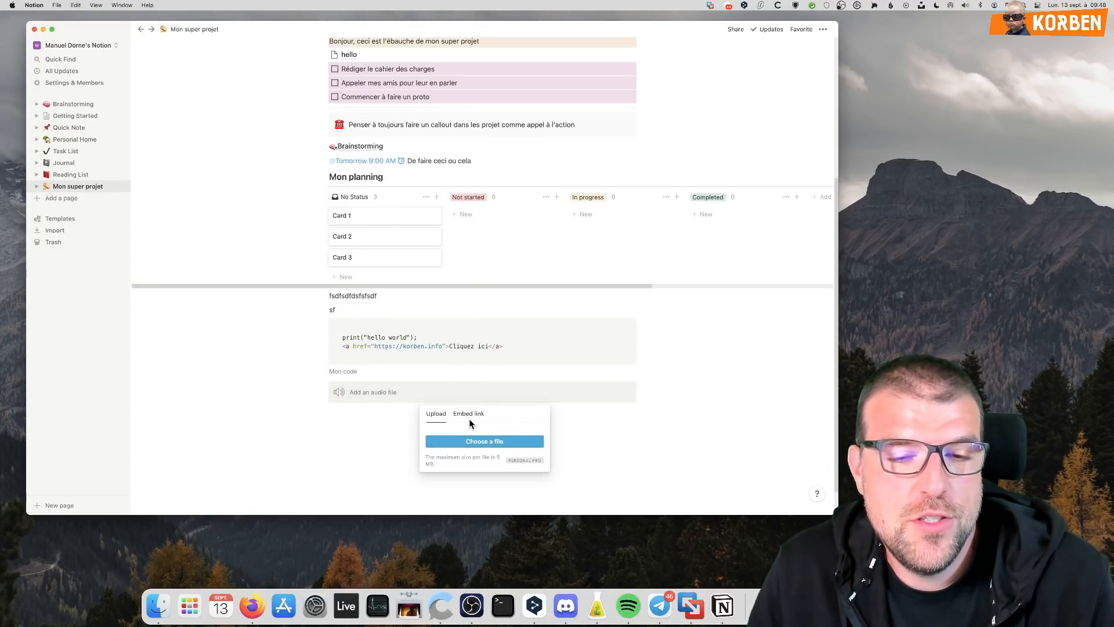
left_click(348, 434)
left_click(337, 419)
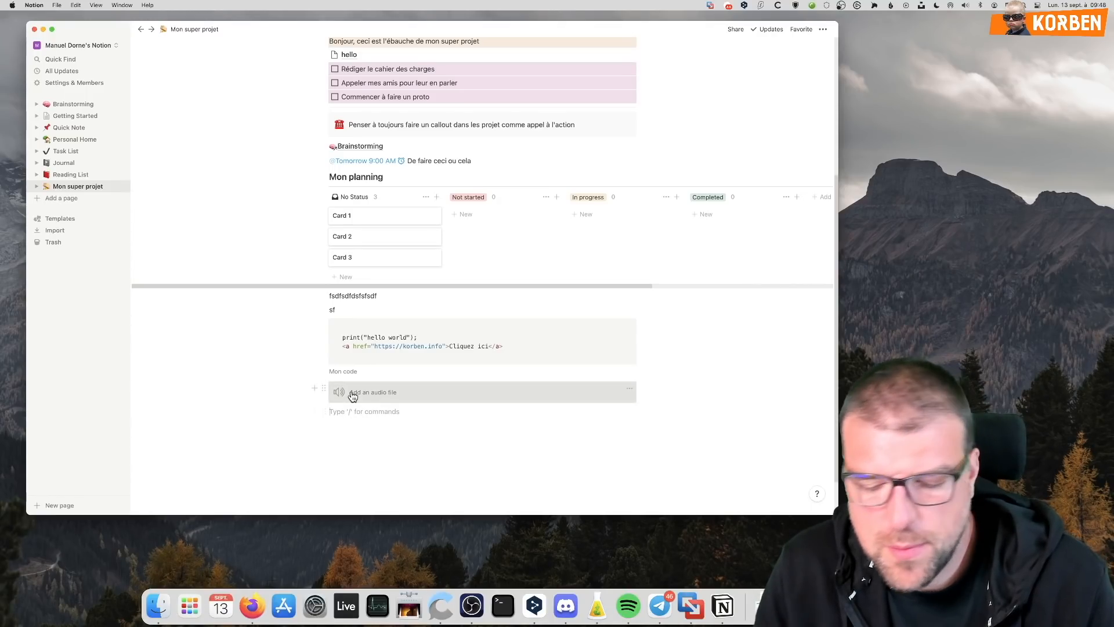
Look through the embed block types available for the empty line below the audio block
type("/")
scroll(370, 382, "down", 2)
scroll(374, 385, "down", 15)
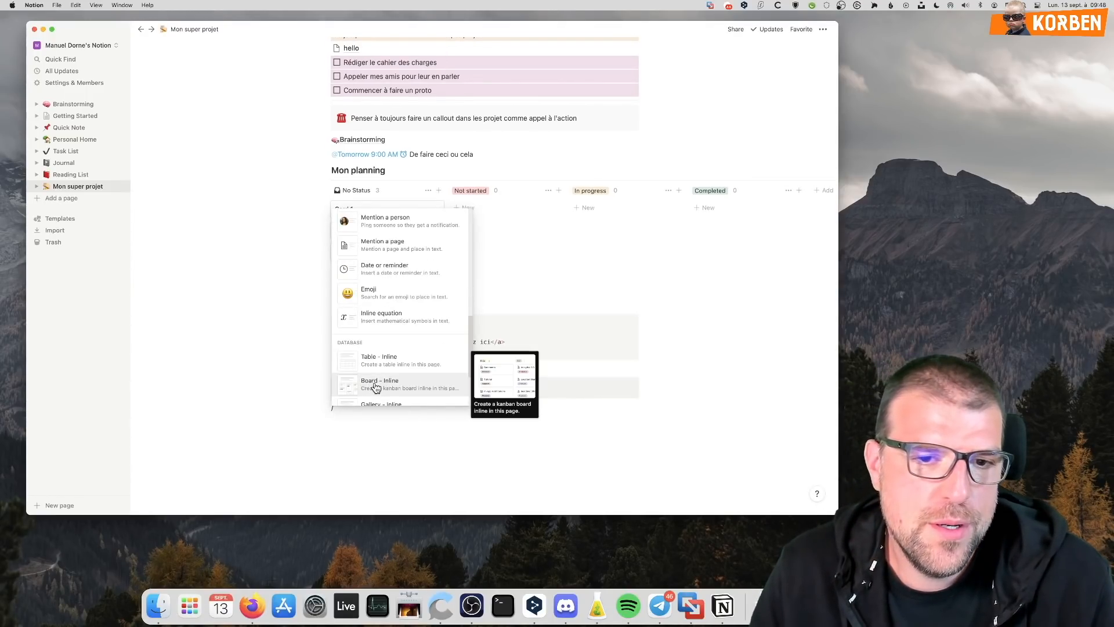
scroll(383, 380, "down", 3)
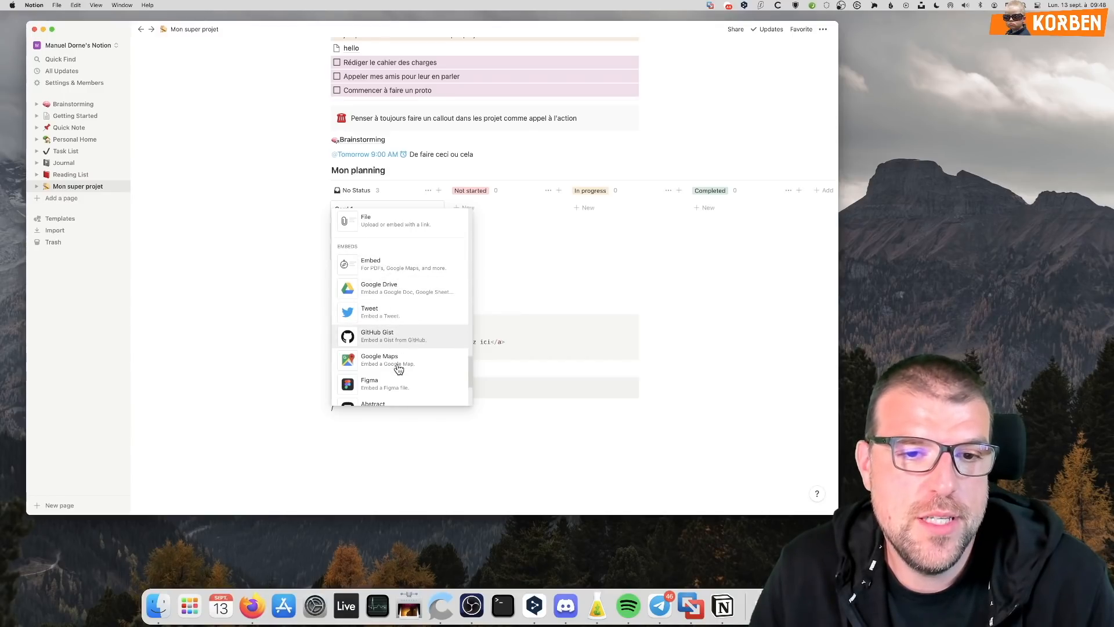
scroll(400, 360, "down", 3)
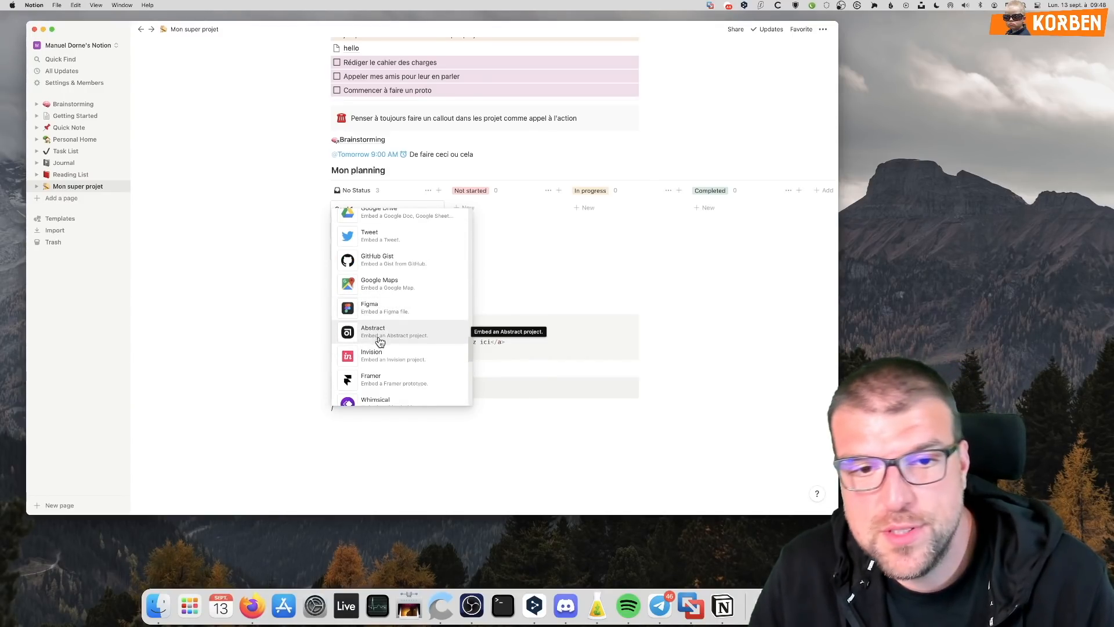
scroll(375, 342, "down", 1)
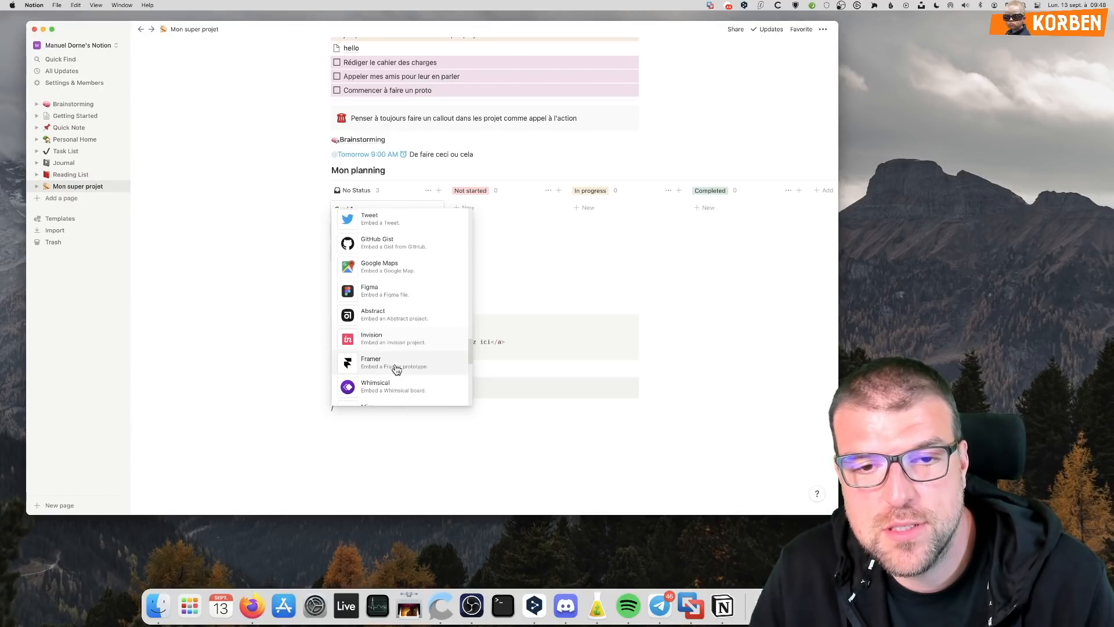
scroll(383, 386, "down", 4)
scroll(381, 380, "down", 4)
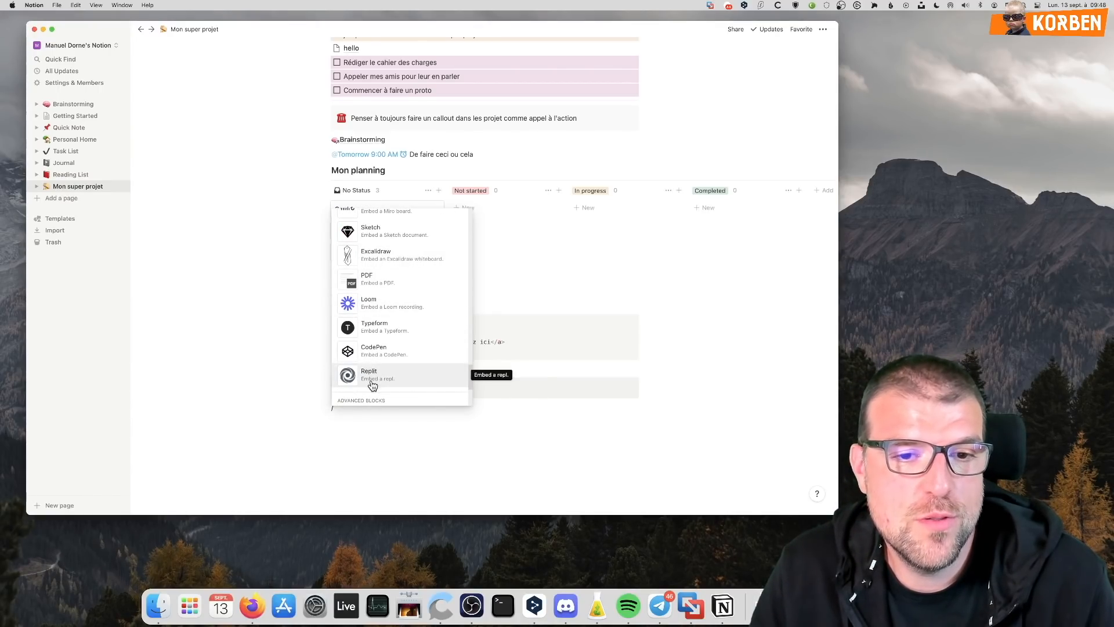
scroll(374, 375, "up", 5)
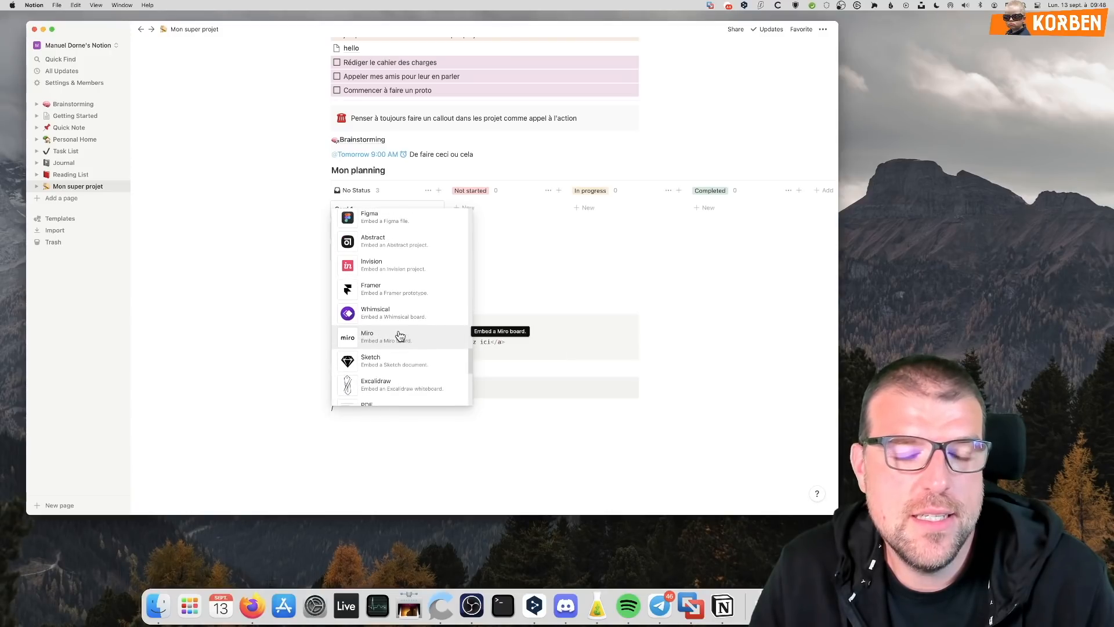
scroll(399, 337, "up", 4)
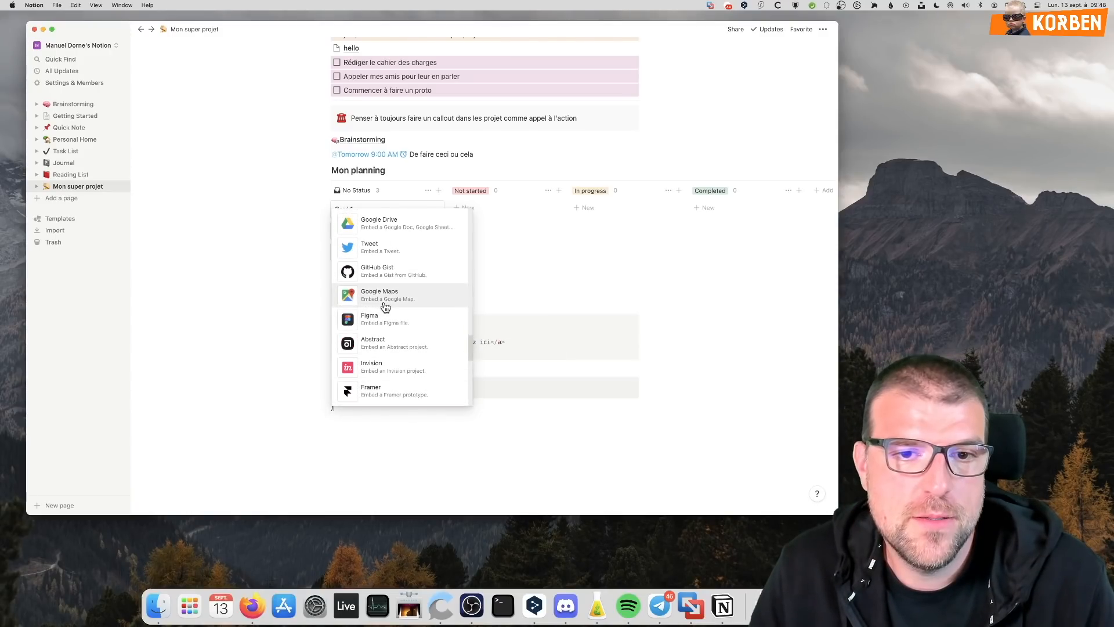
scroll(392, 322, "up", 1)
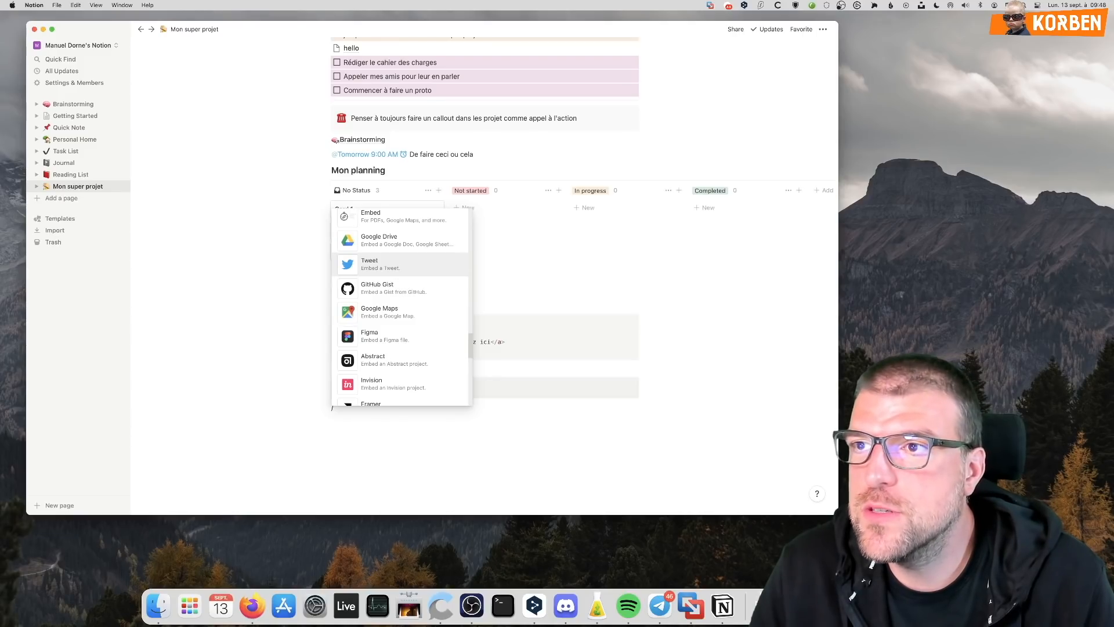
left_click(377, 264)
type("https://")
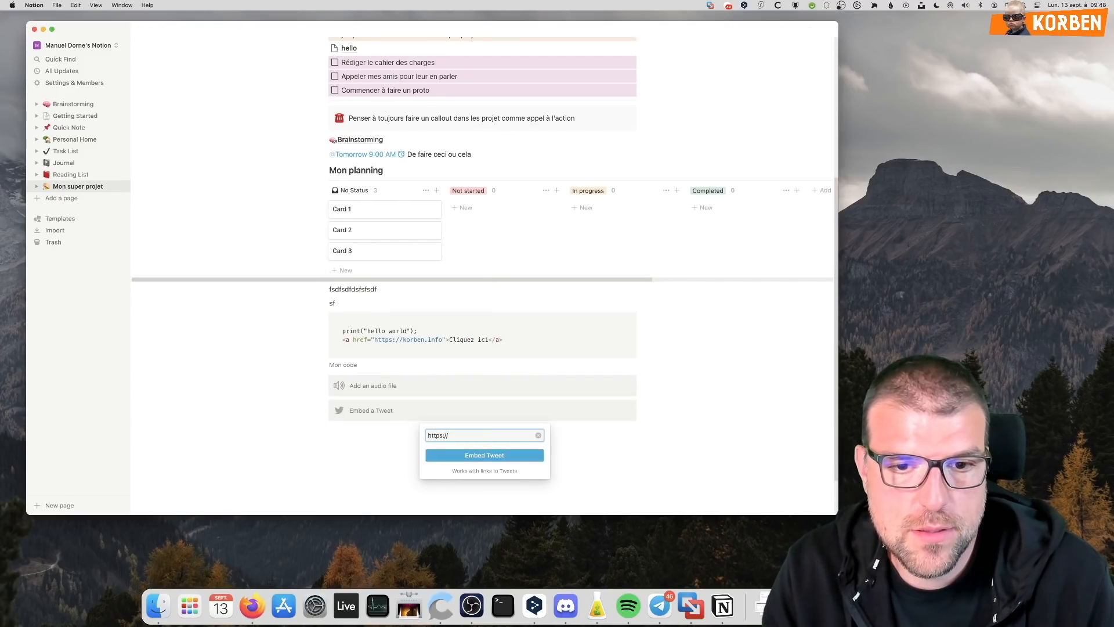
type("twitter.com/korben")
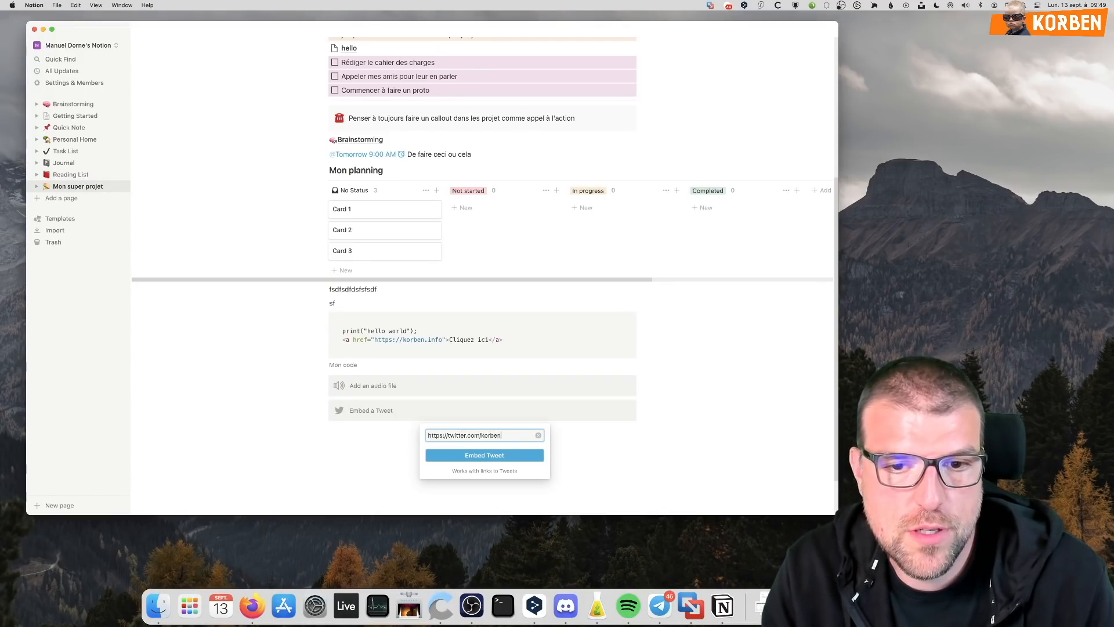
key("Return")
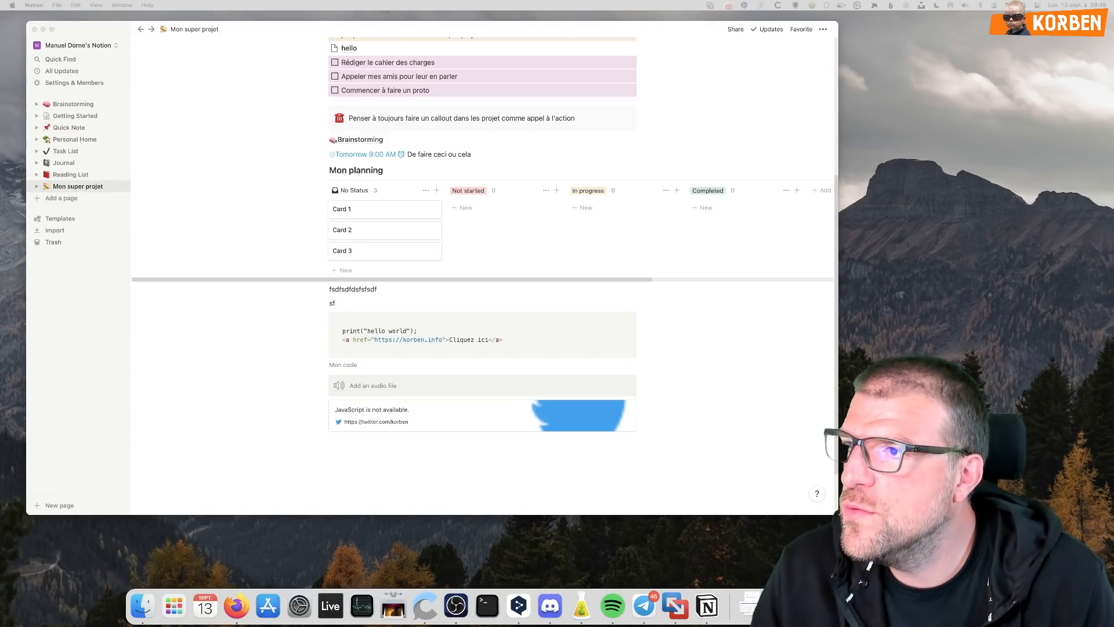
Delete the Twitter profile embed below the audio block
right_click(632, 410)
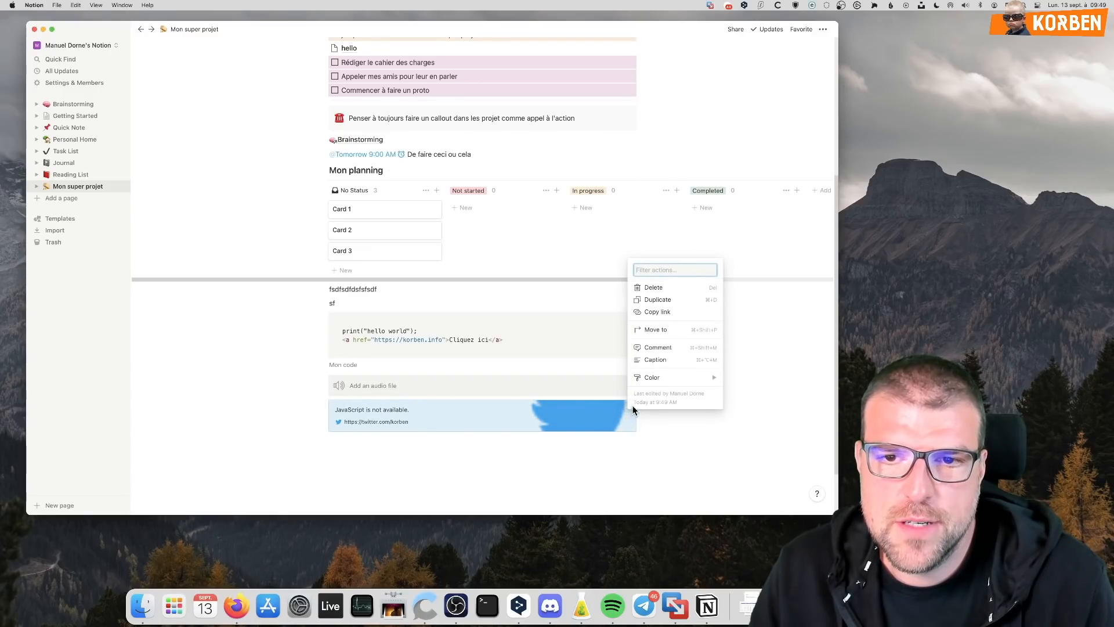
mouse_move(669, 378)
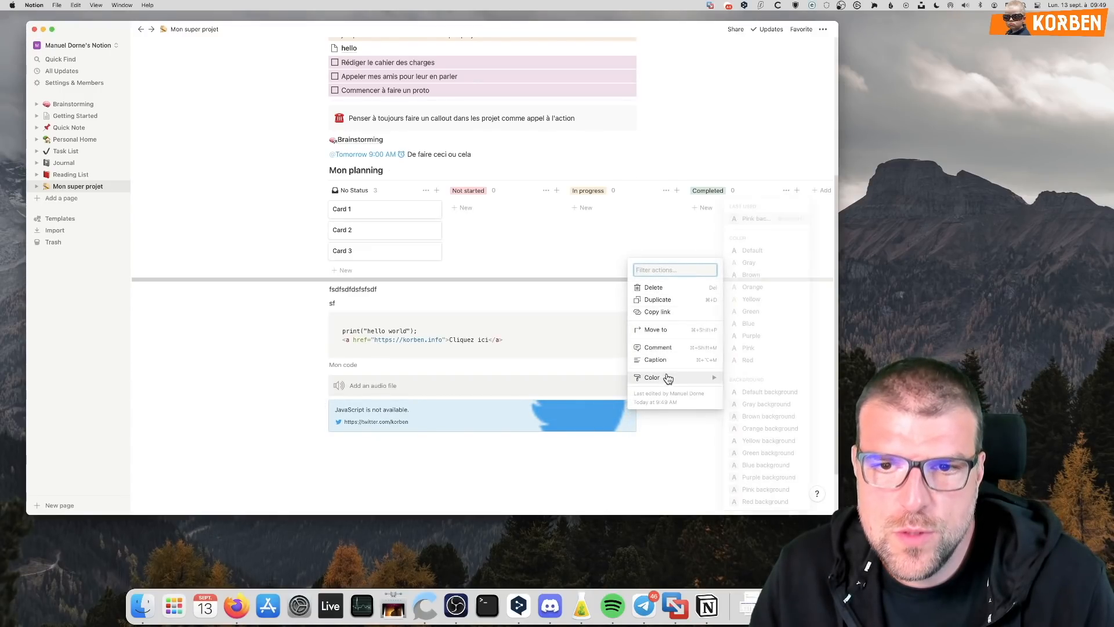
left_click(578, 413)
left_click(564, 414)
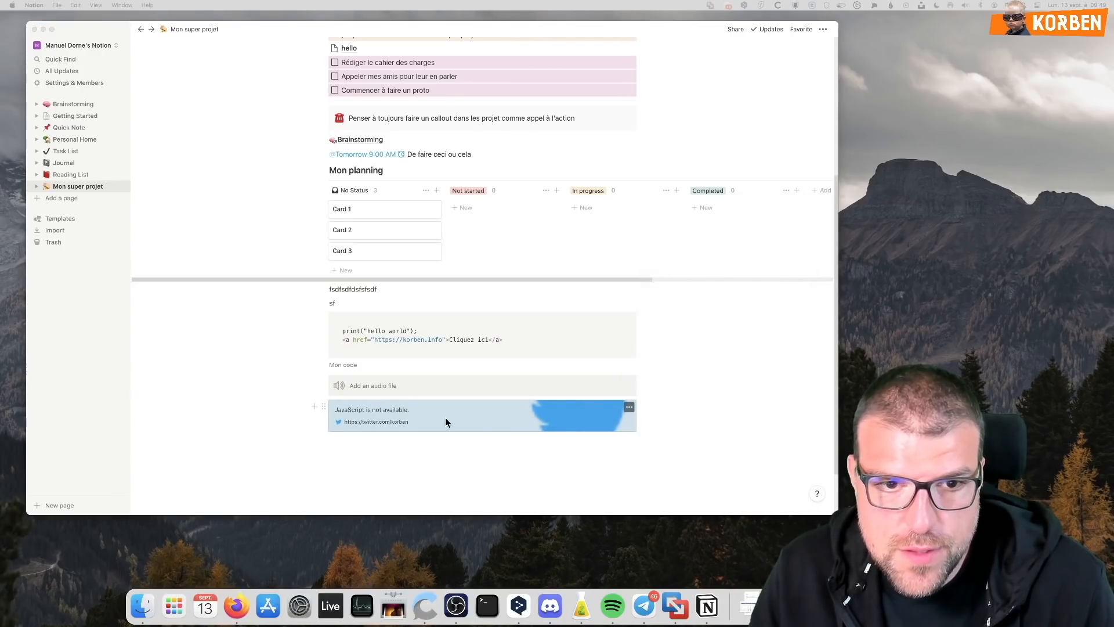
left_click(630, 406)
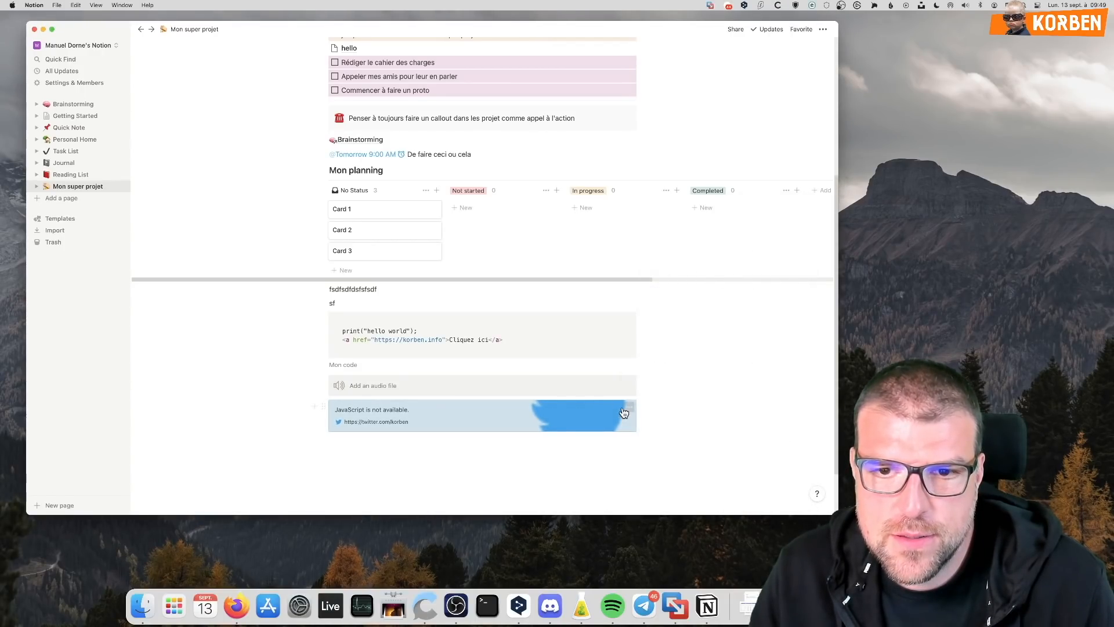
left_click(629, 411)
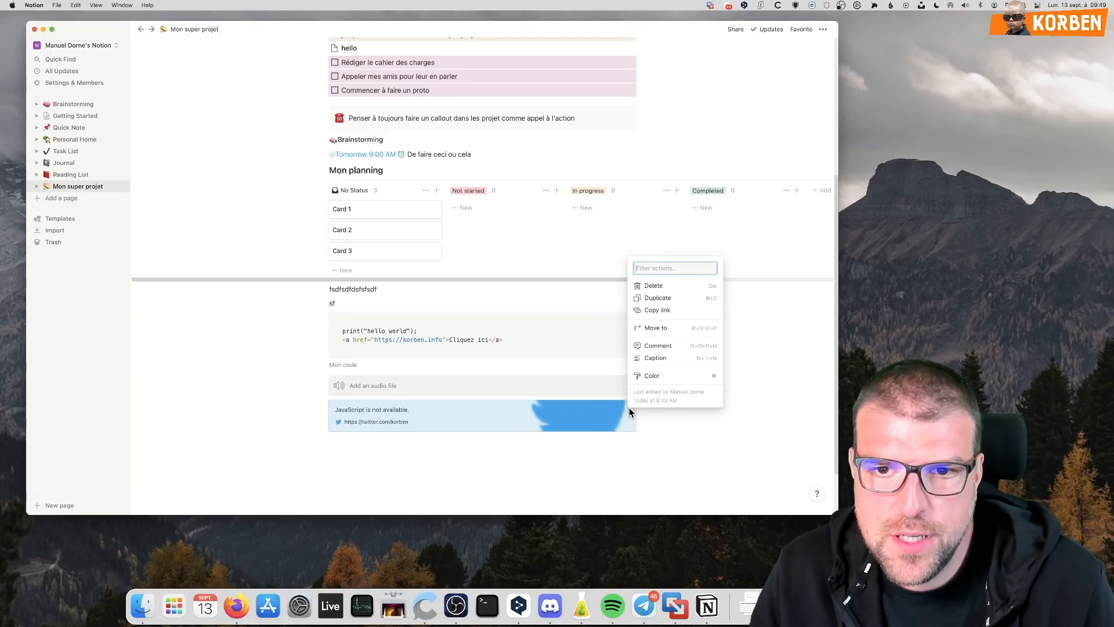
left_click(330, 451)
left_click(323, 407)
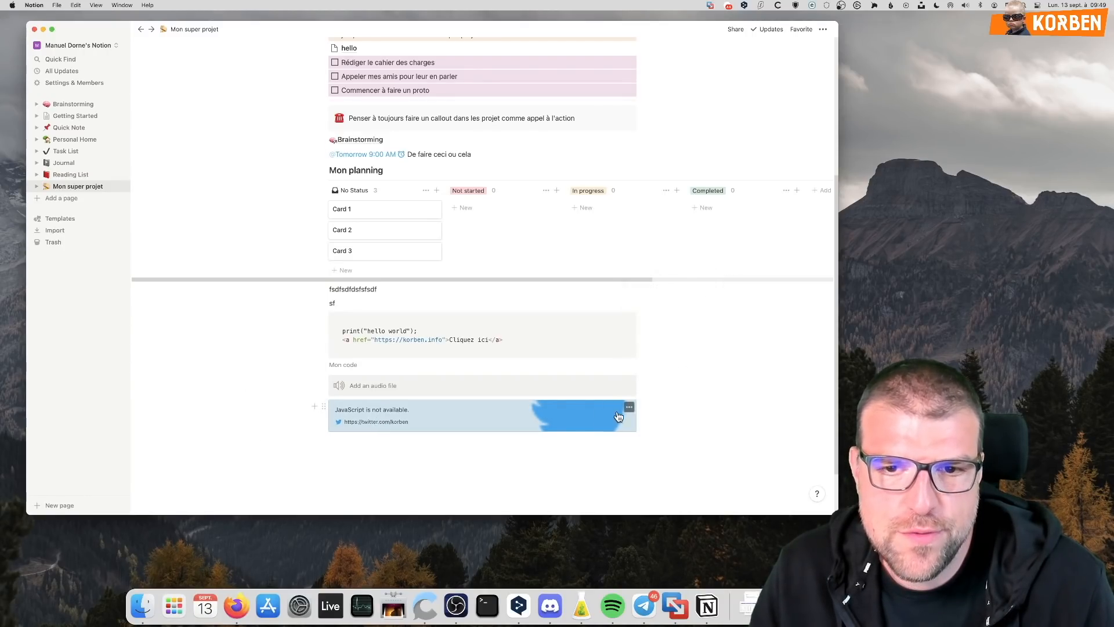
left_click(629, 410)
left_click(657, 283)
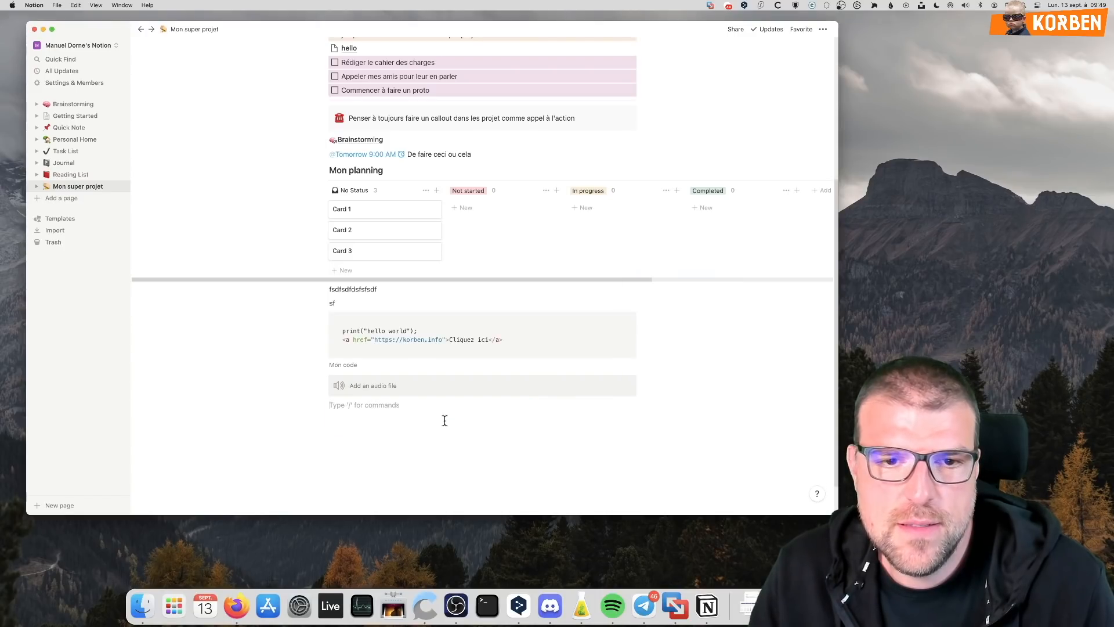
Insert a Tweet embed below the audio block using the copied link to the tweet "Une ÉNORME liste de chaînes IPTV gratuites"
type("/tw")
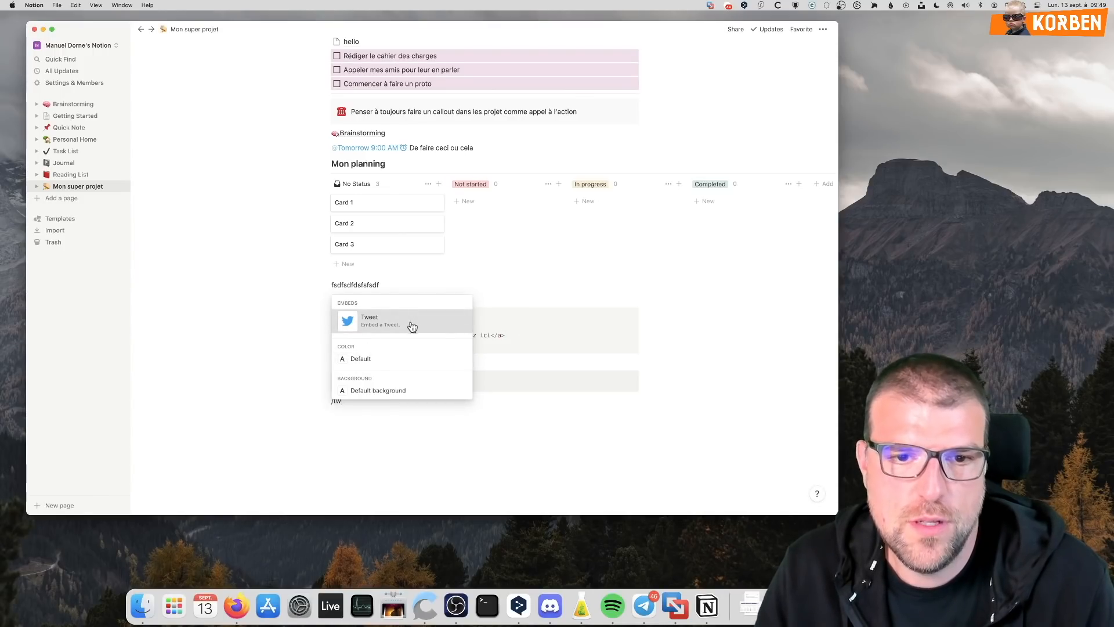
key("Return")
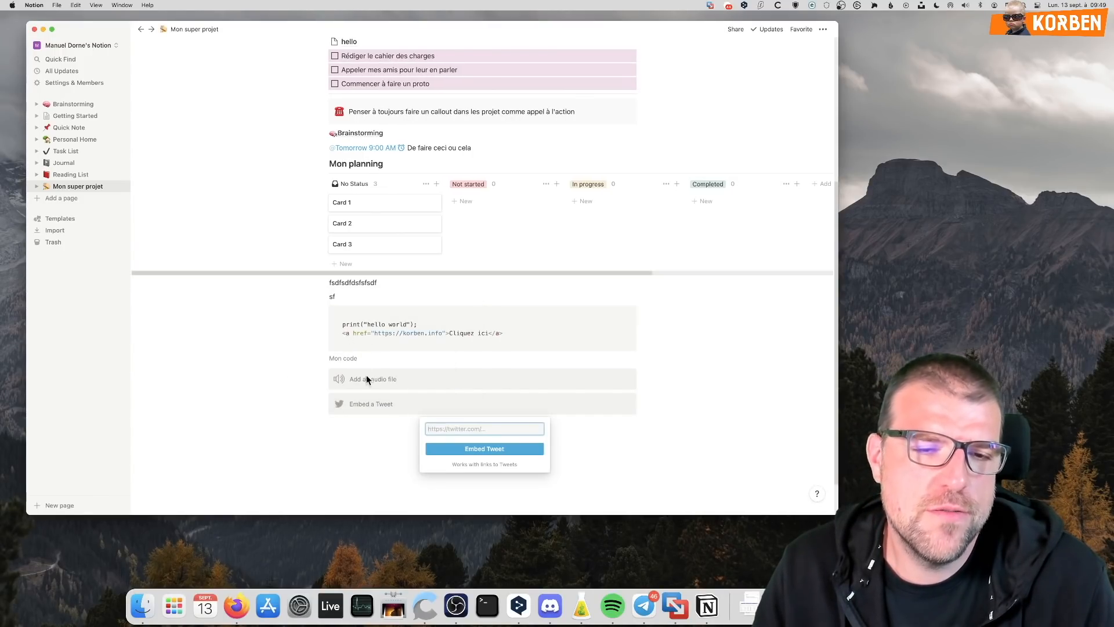
key("super+v")
left_click(475, 451)
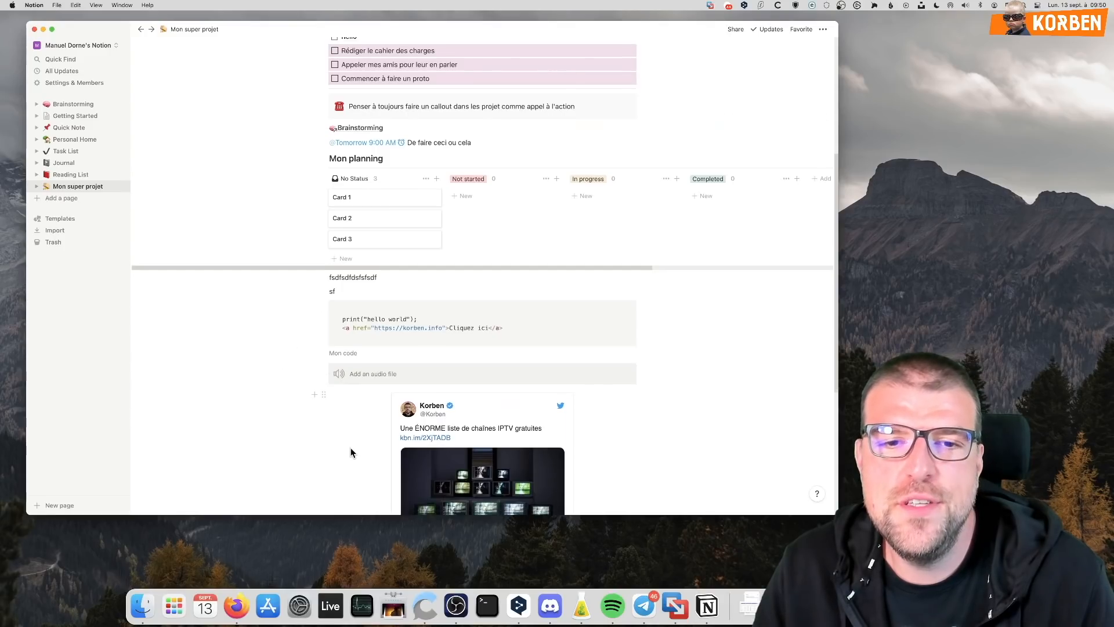
Add a Quote block below the Tweet embed with the text "Ceci n'est pas une citation"
scroll(351, 447, "down", 4)
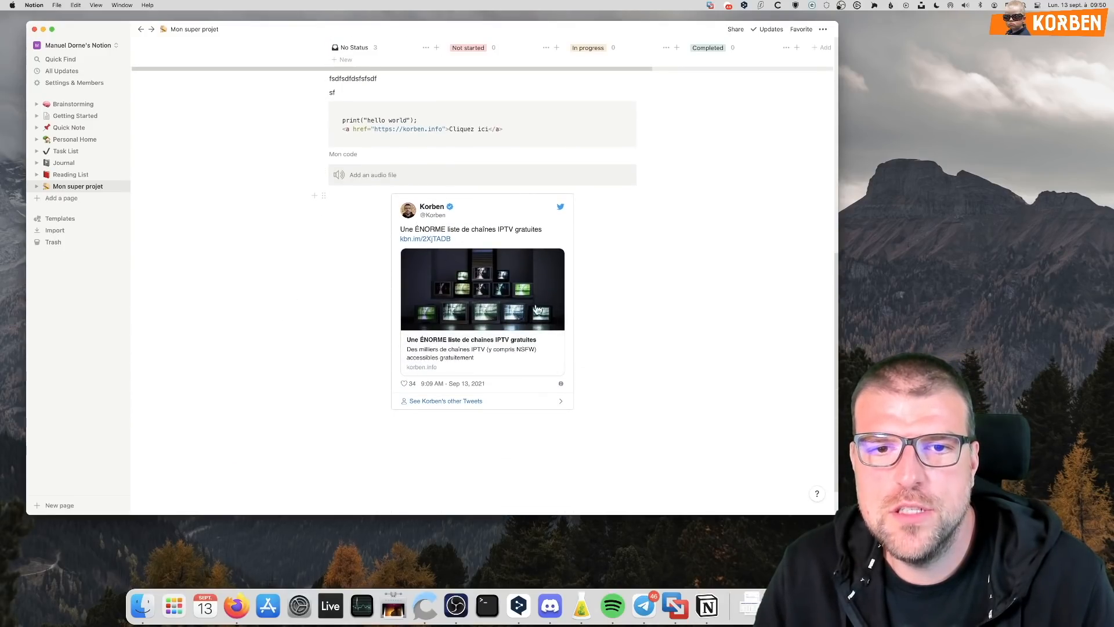
left_click(390, 420)
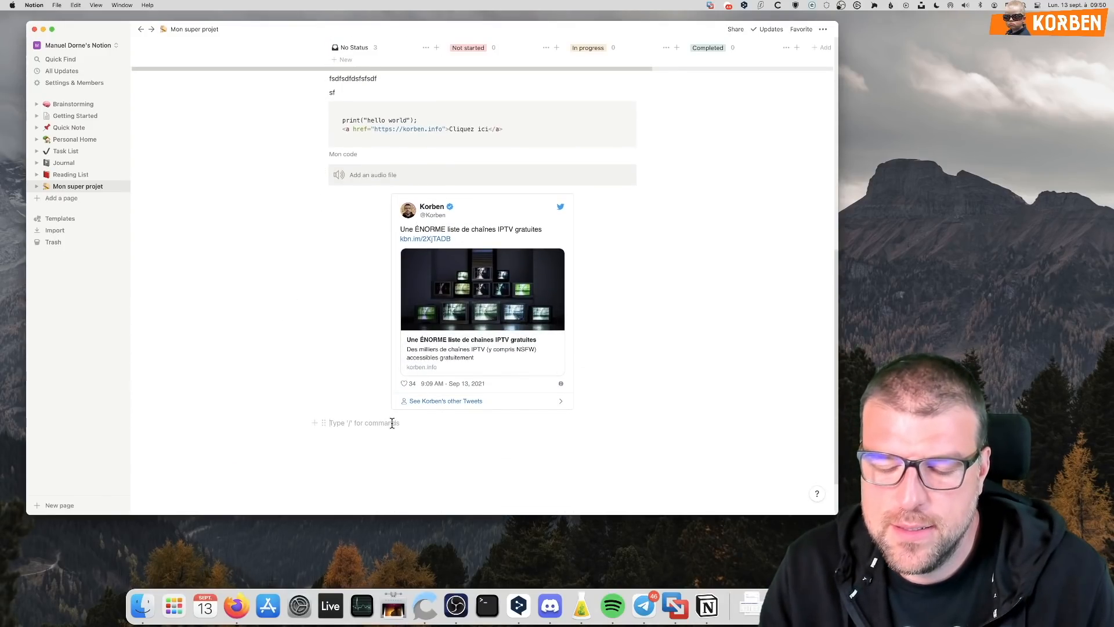
type("/")
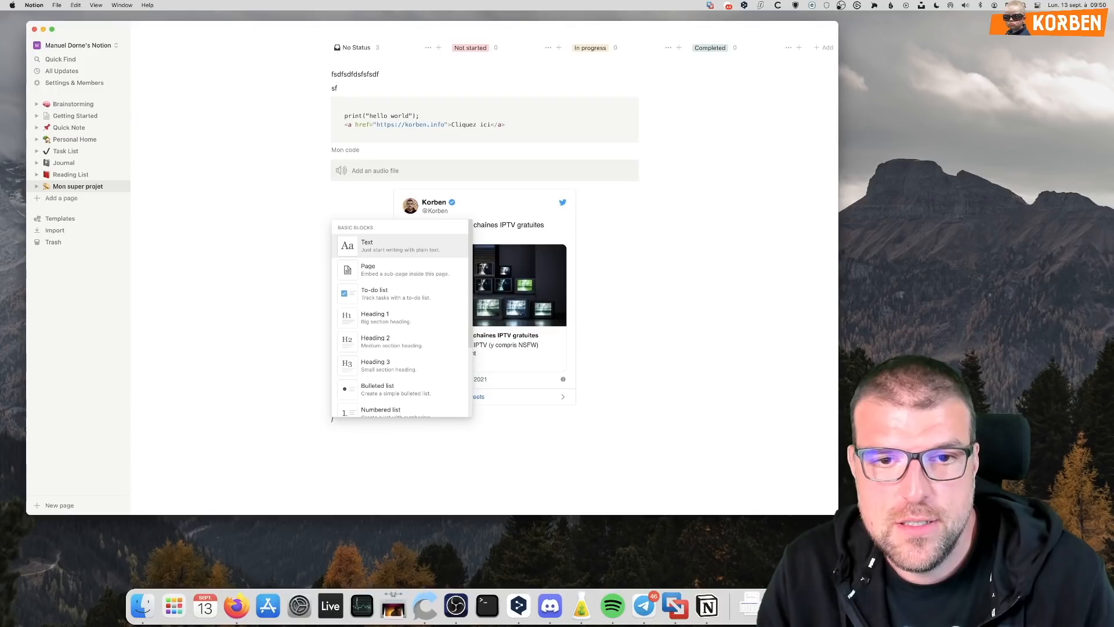
type("to")
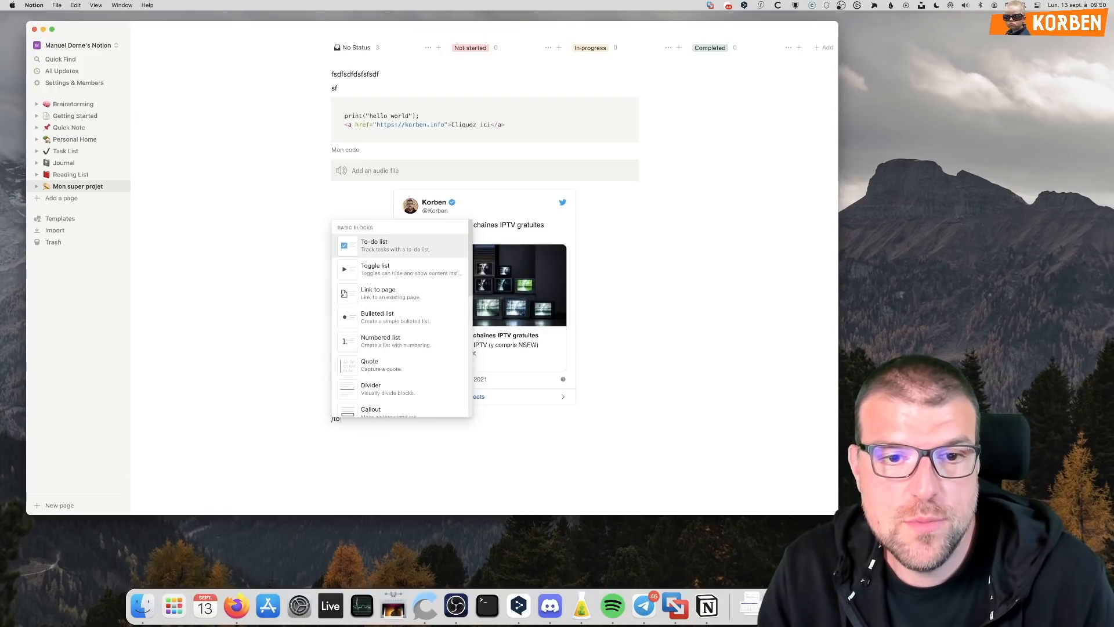
key("Down")
key("Down")
key("Down")
key("Down")
key("Down")
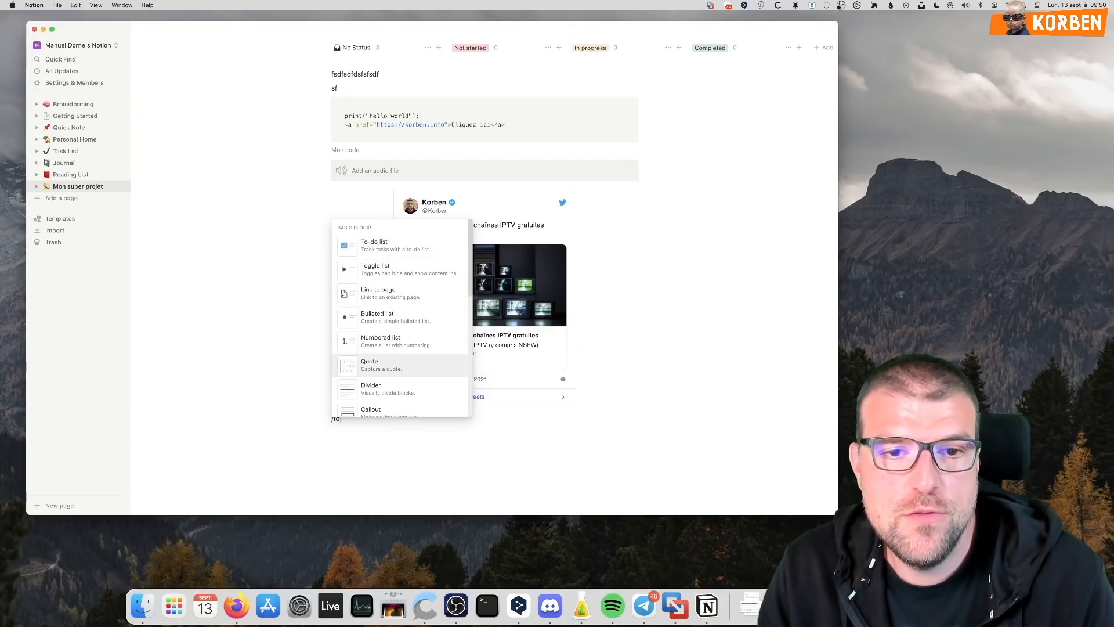
key("BackSpace")
key("BackSpace")
type("qu")
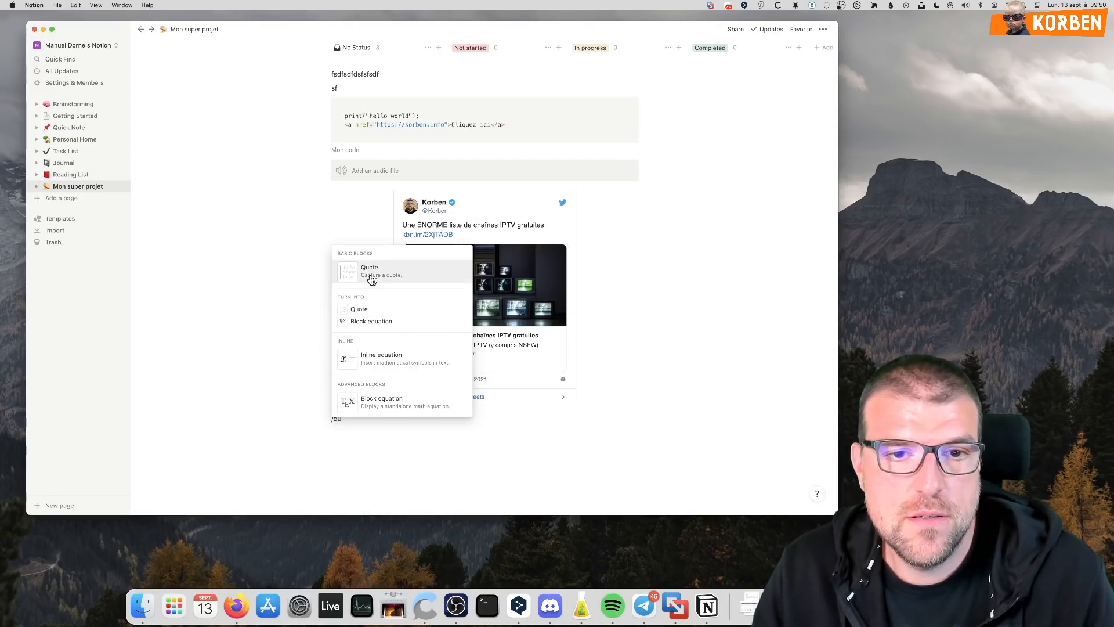
key("Return")
type("Ceci n'est pas")
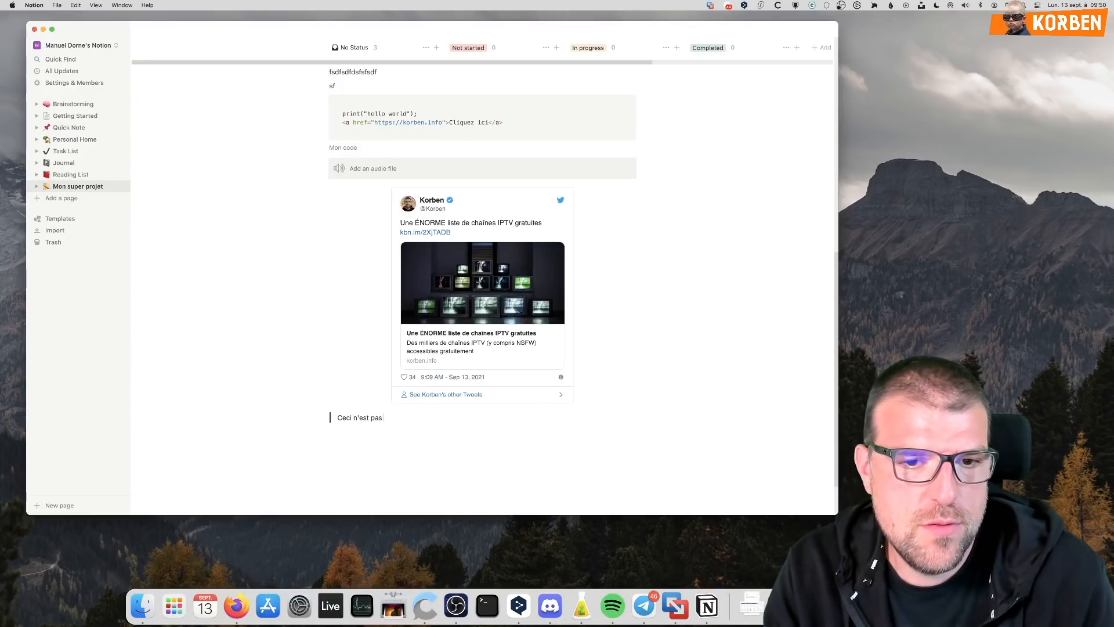
type(" une citatio")
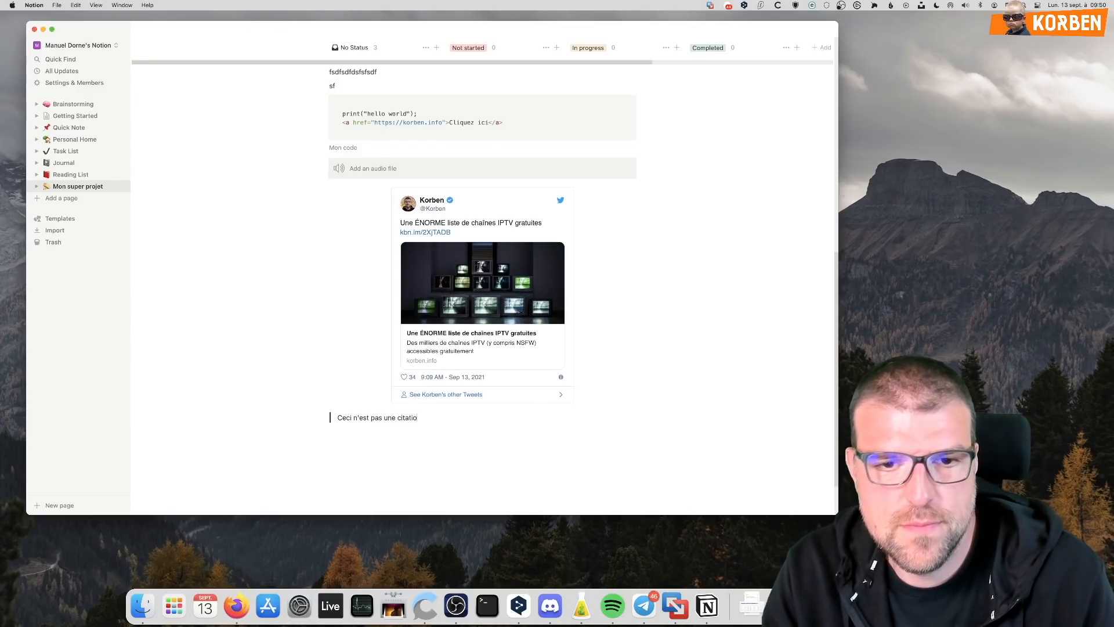
type("n")
Look through the block types available for a new line below the quote, including the advanced blocks such as Synced block
left_click(432, 451)
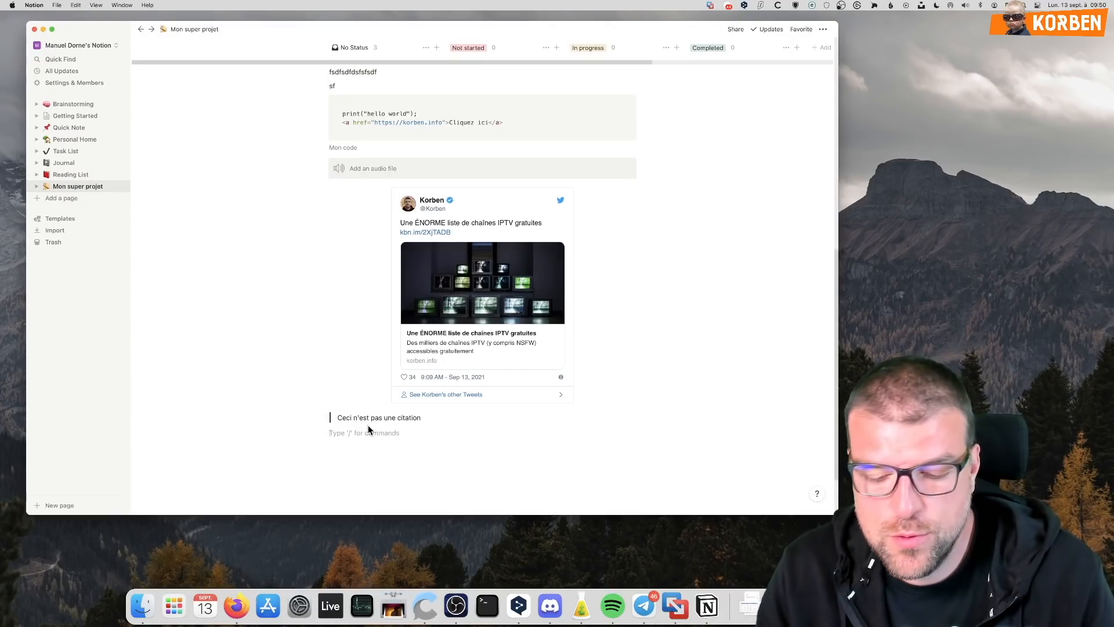
type("/")
scroll(375, 398, "down", 3)
scroll(375, 397, "down", 15)
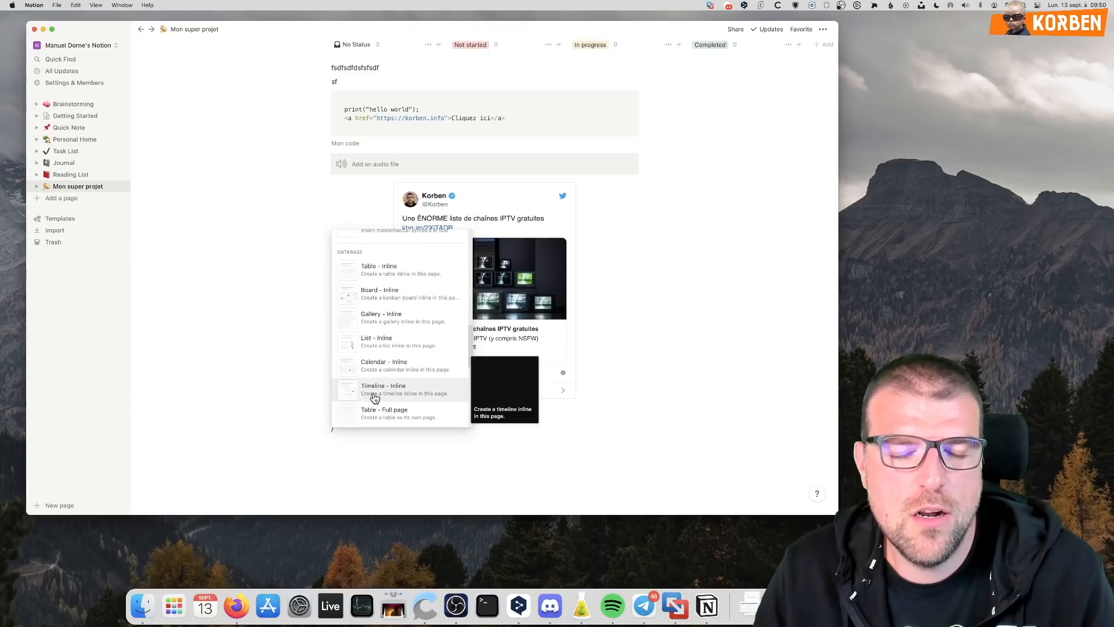
scroll(375, 406, "down", 5)
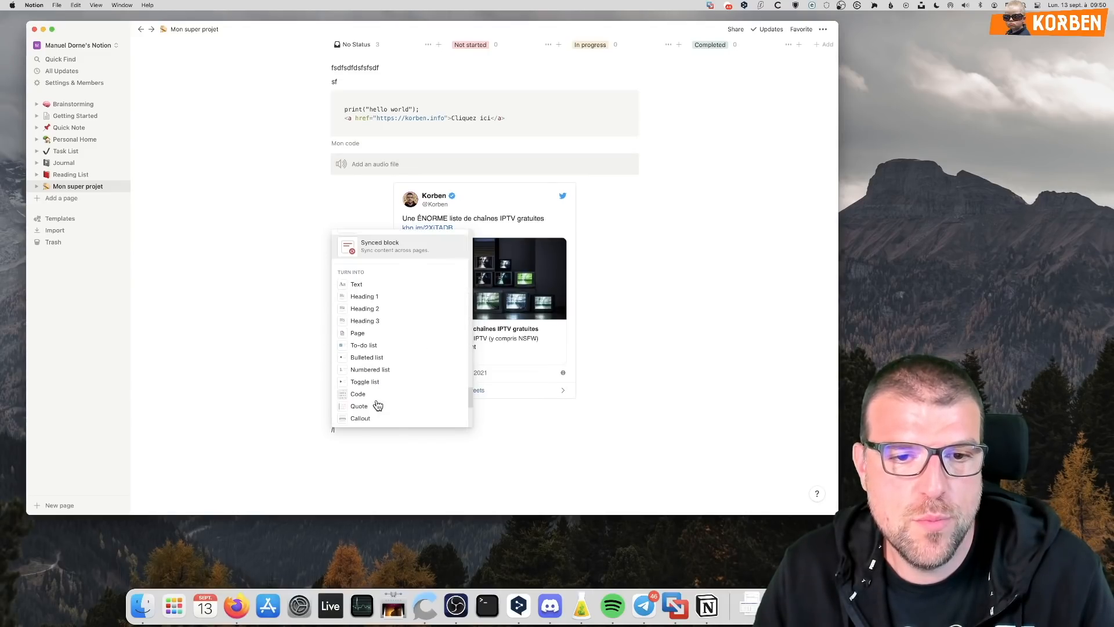
scroll(380, 348, "up", 6)
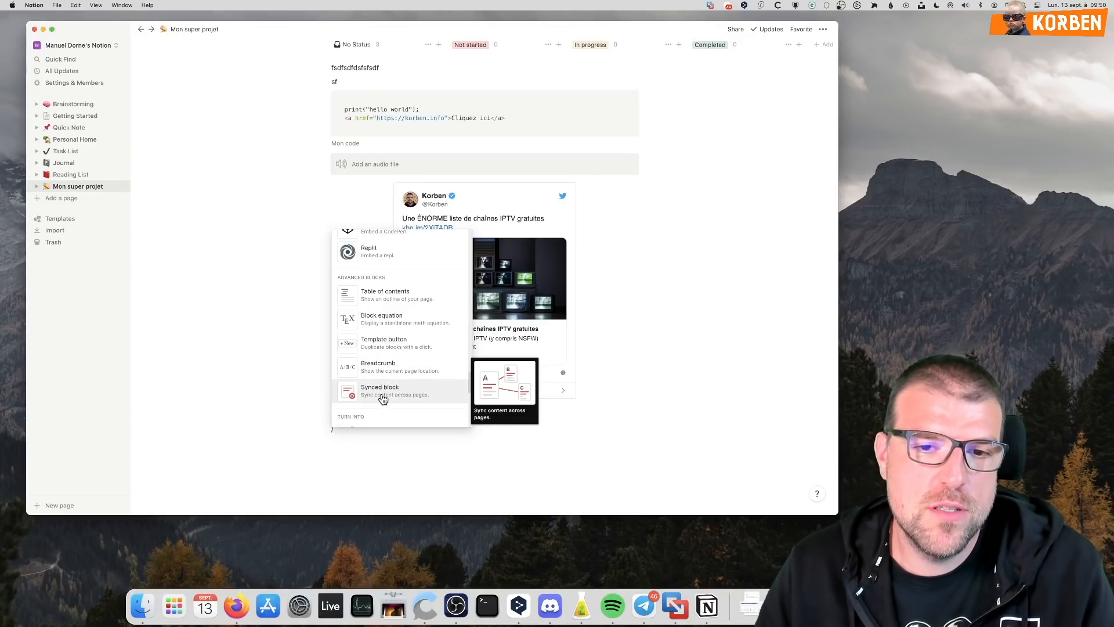
left_click(633, 389)
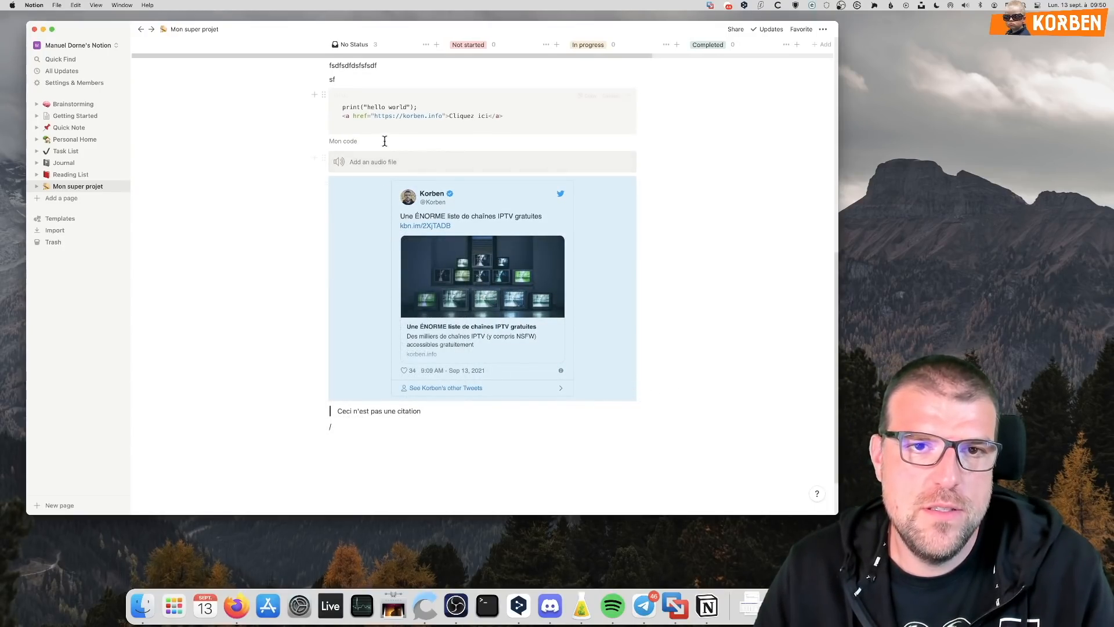
Clear the stray slash below the quote and insert an empty Synced block on that line
left_click(392, 116)
scroll(360, 157, "up", 3)
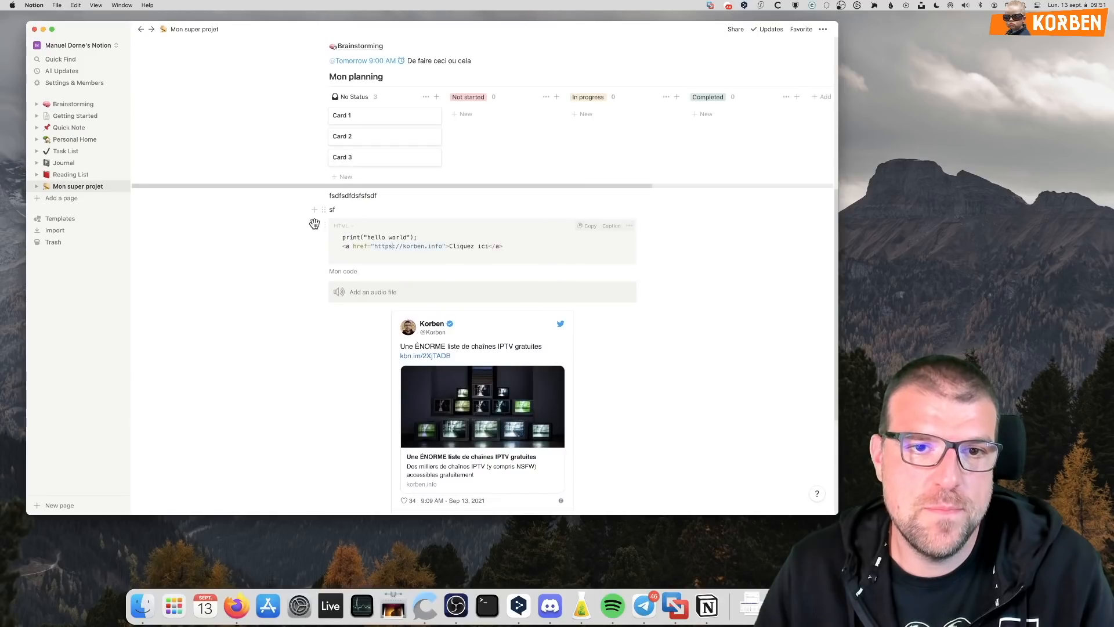
scroll(351, 452, "down", 3)
scroll(353, 452, "up", 3)
scroll(353, 451, "down", 3)
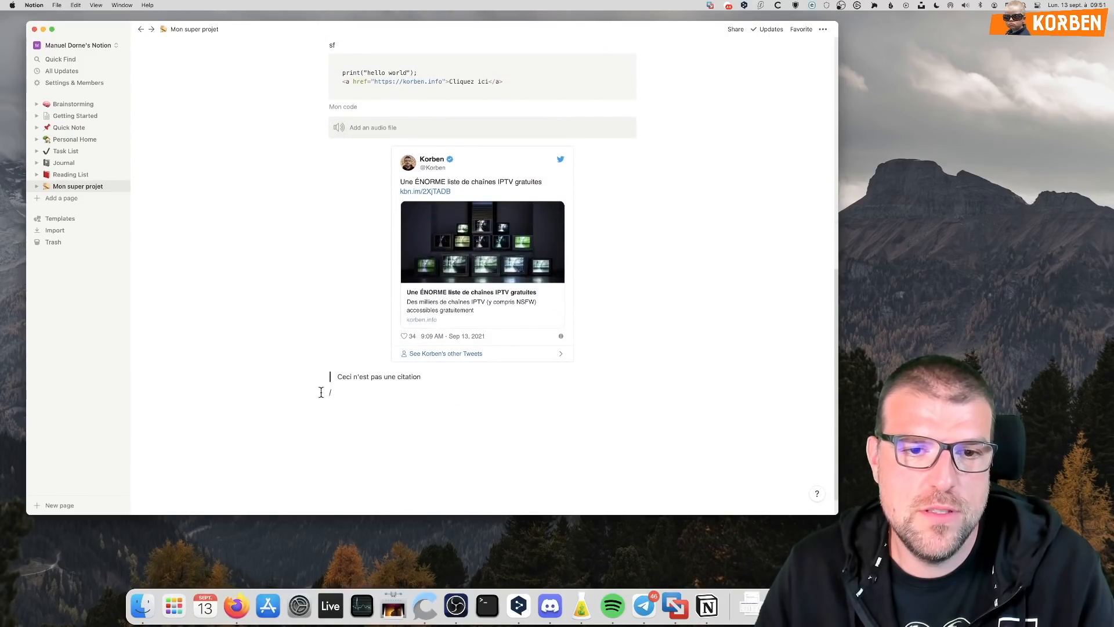
key("BackSpace")
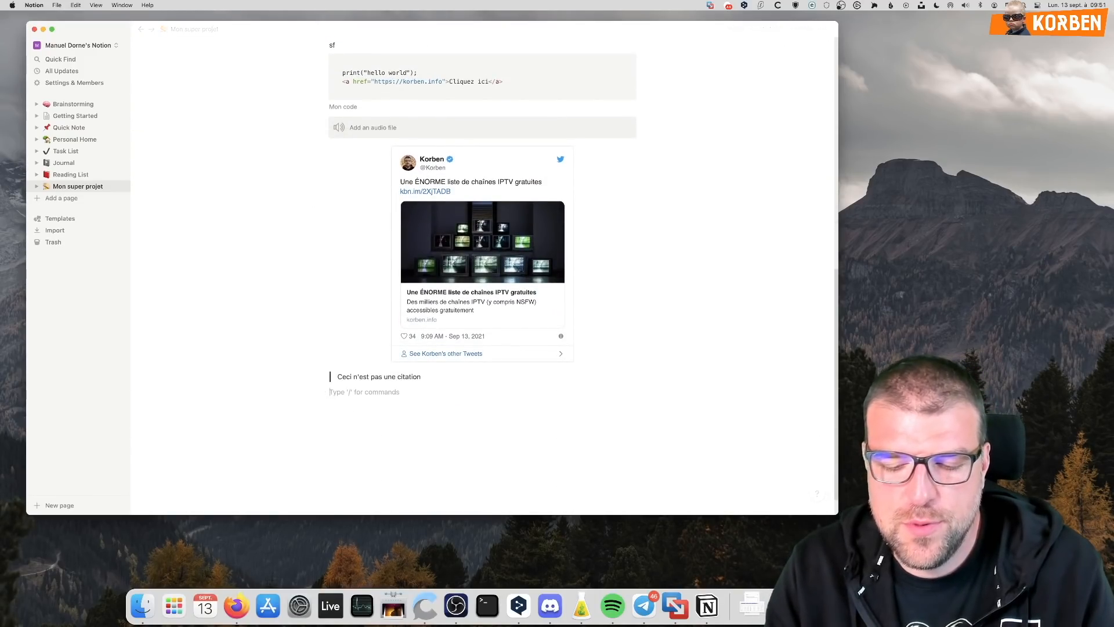
type("/syn")
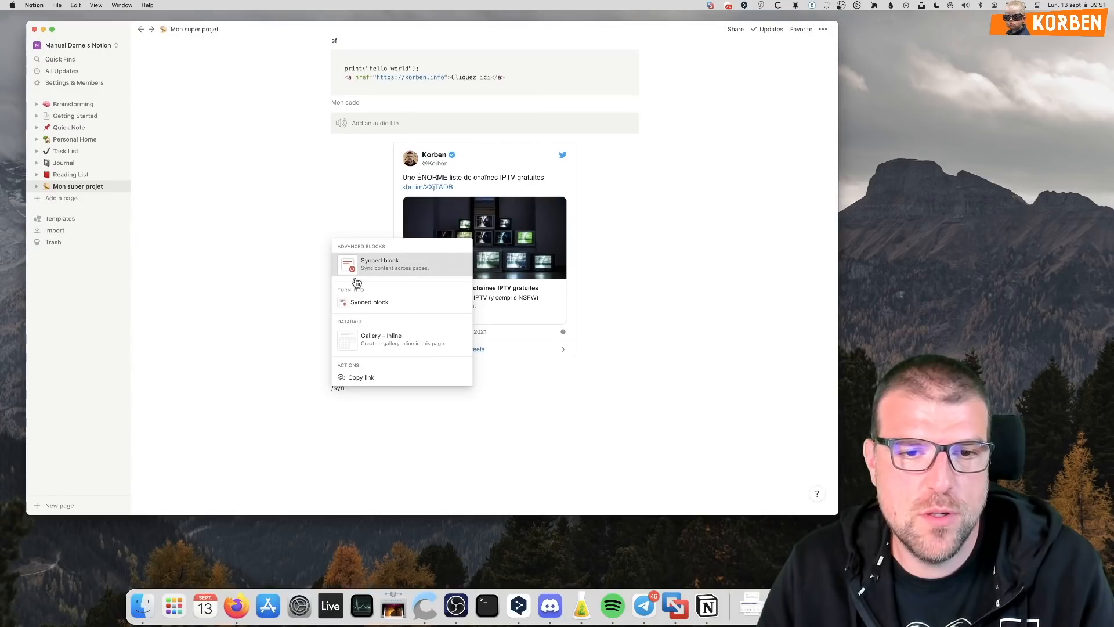
key("Return")
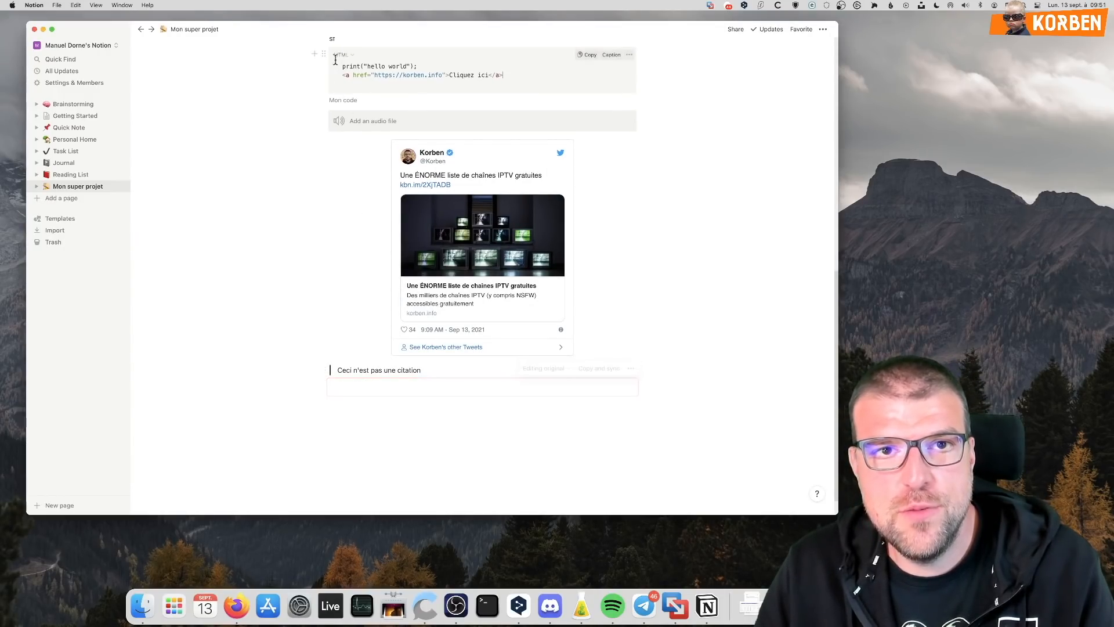
Move the captioned code block and the Tweet embed into the synced block, and copy the synced block for use elsewhere
left_click_drag(324, 56, 358, 396)
left_click_drag(322, 90, 360, 394)
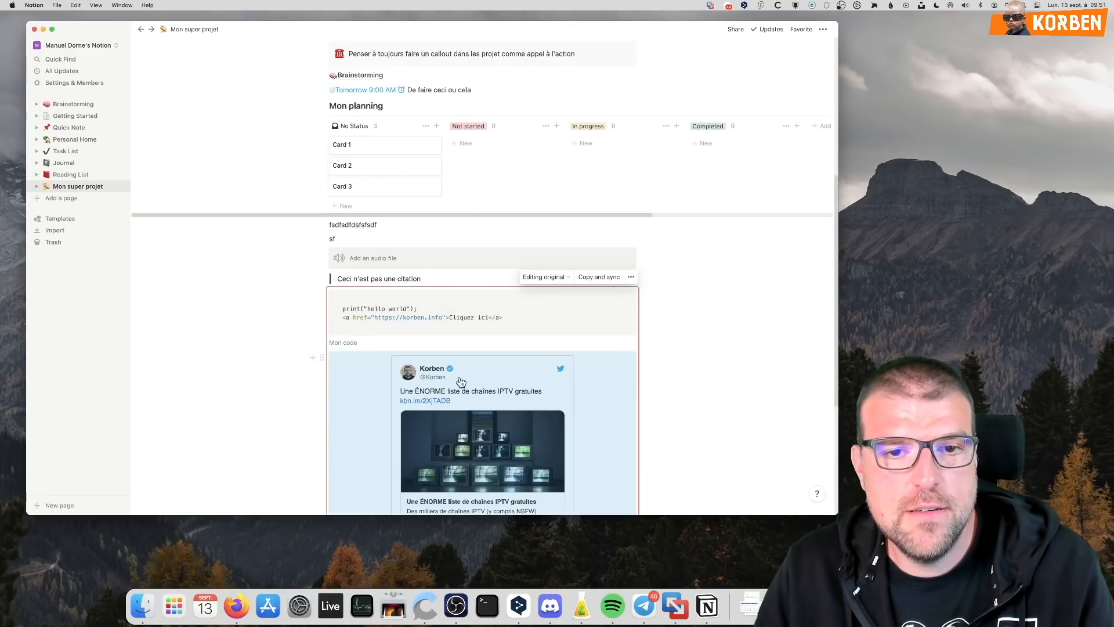
left_click_drag(277, 349, 522, 337)
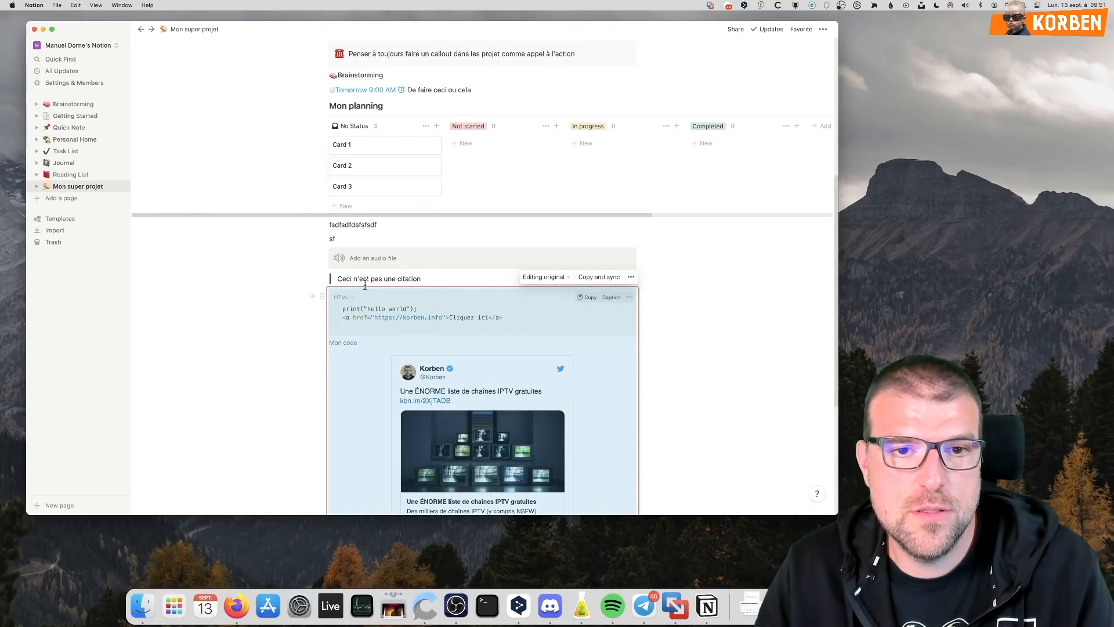
scroll(608, 278, "down", 3)
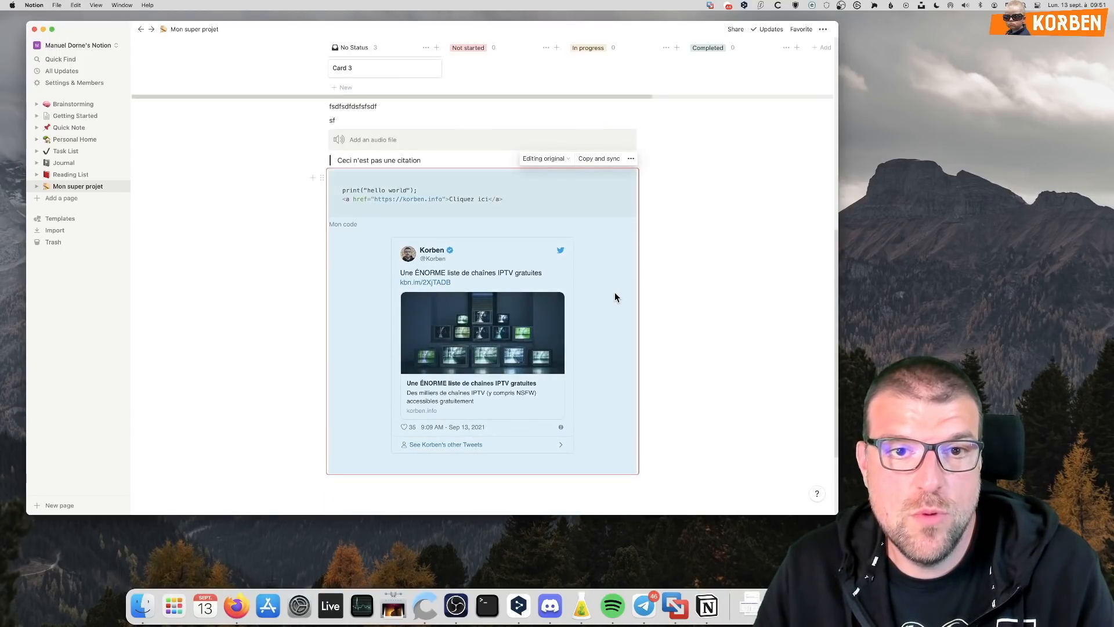
left_click(599, 159)
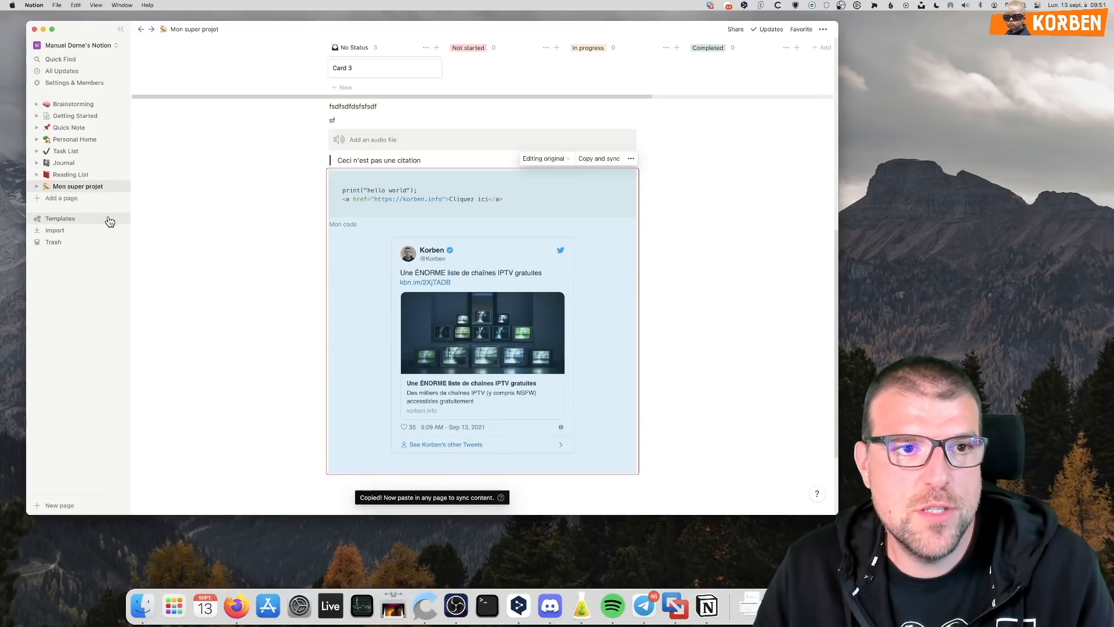
Create a new page titled "Ma seconde page" and paste the copied synced block into it
left_click(72, 199)
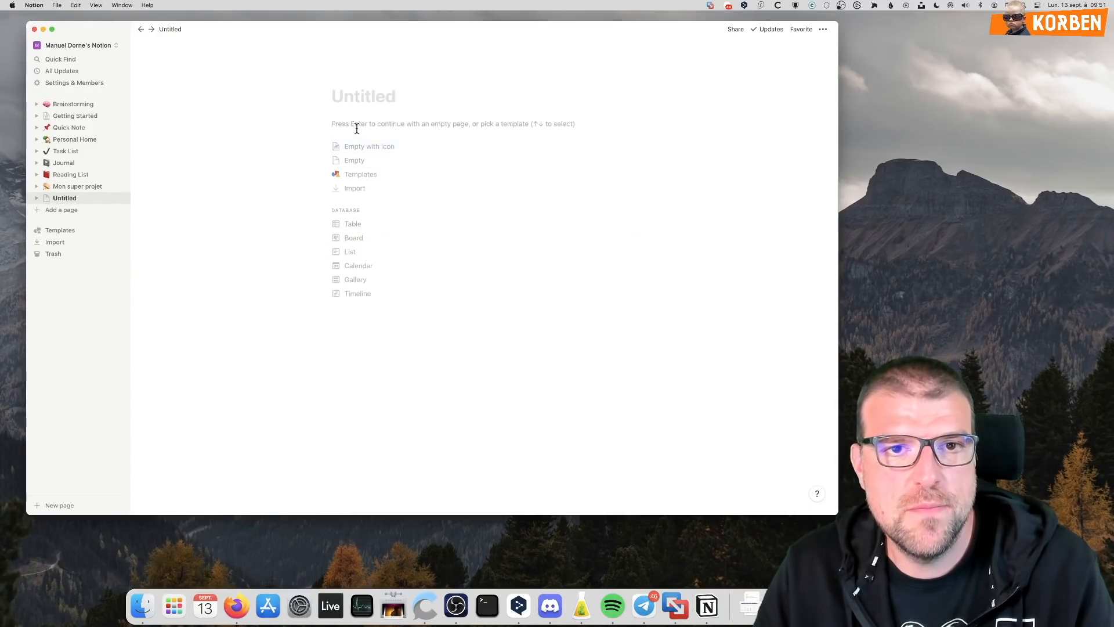
type("Ma seconde page")
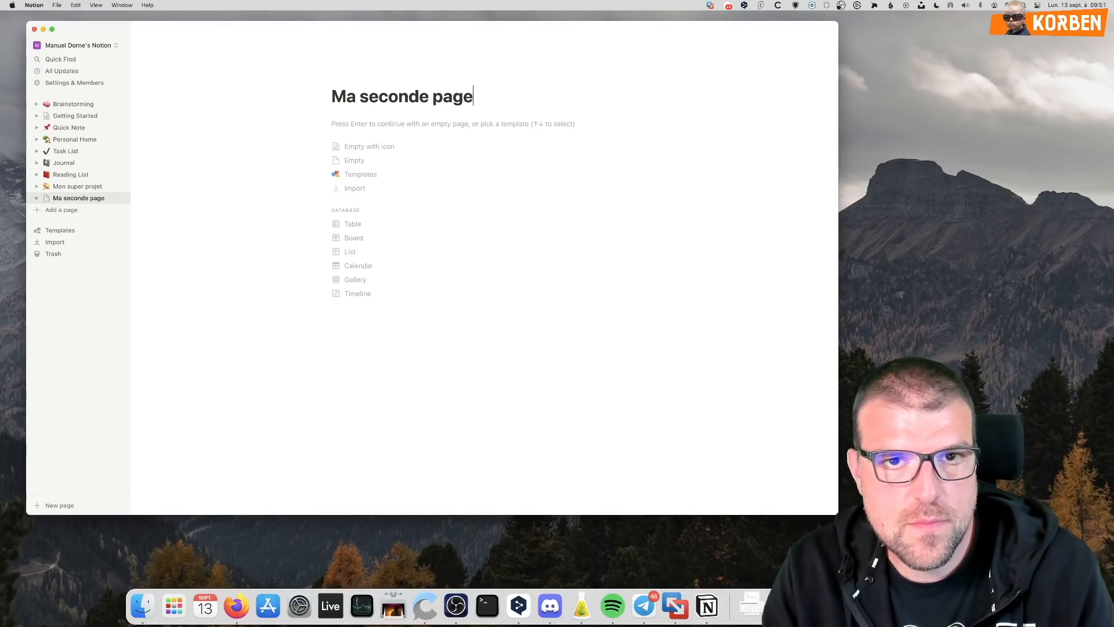
key("Return")
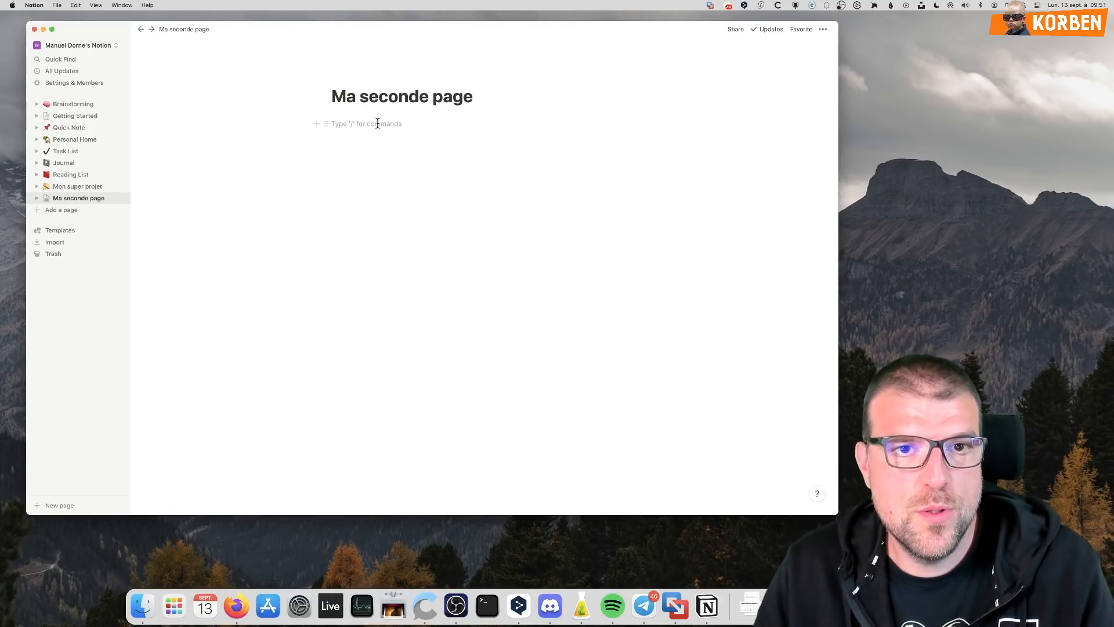
key("super+v")
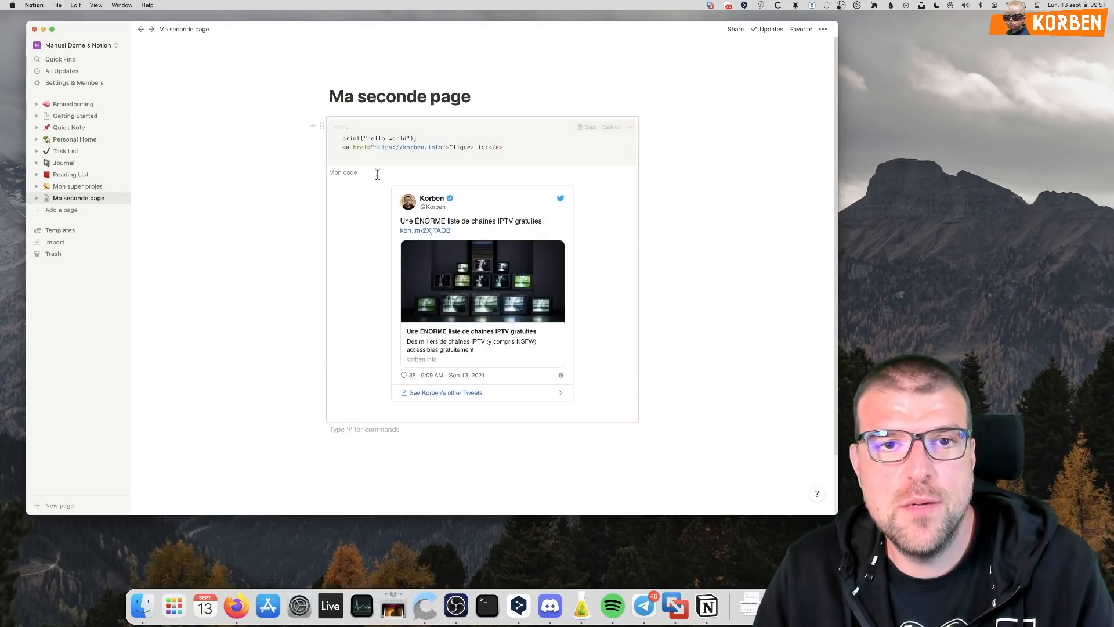
Replace "hello world" with "toto" in the synced code block on Ma seconde page
left_click_drag(367, 138, 408, 139)
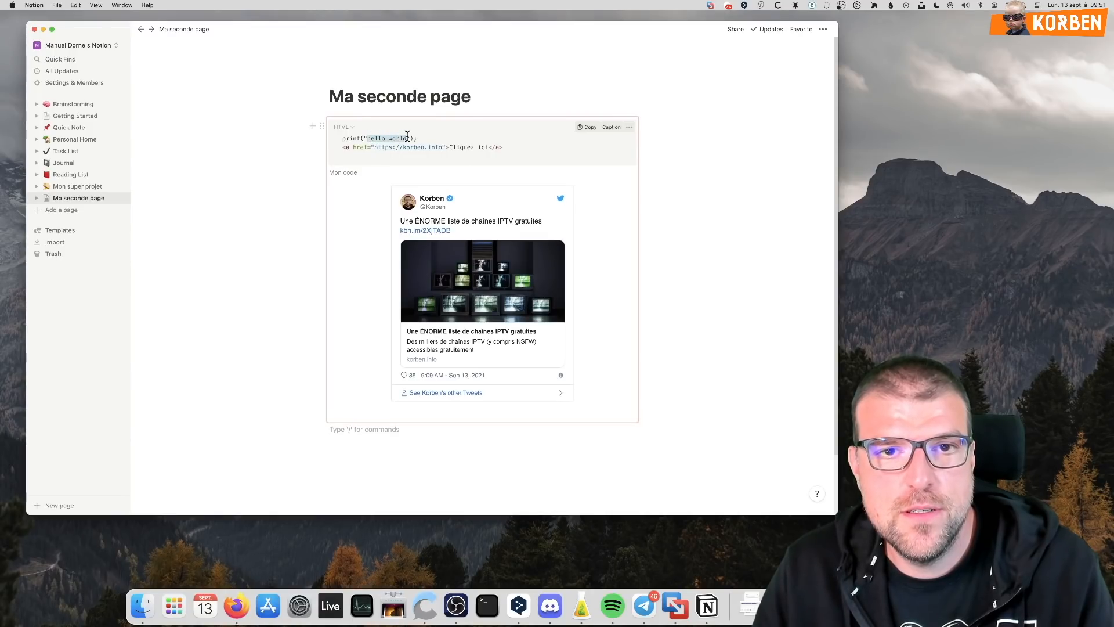
type("toto")
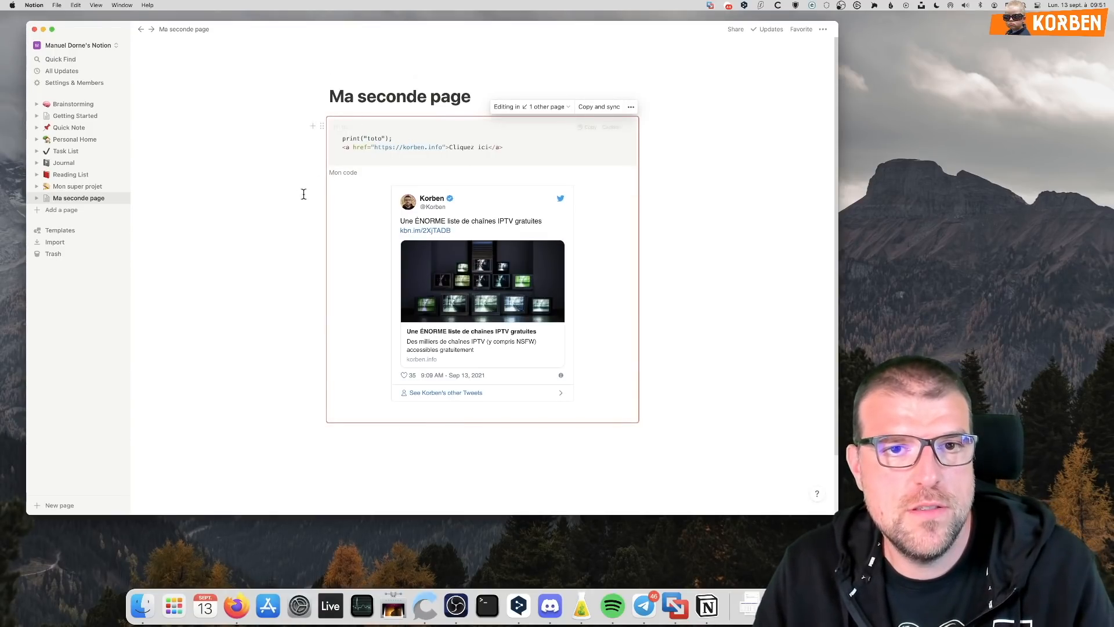
key("Escape")
Open the Mon super projet page and check the code inside its original synced block
left_click(72, 188)
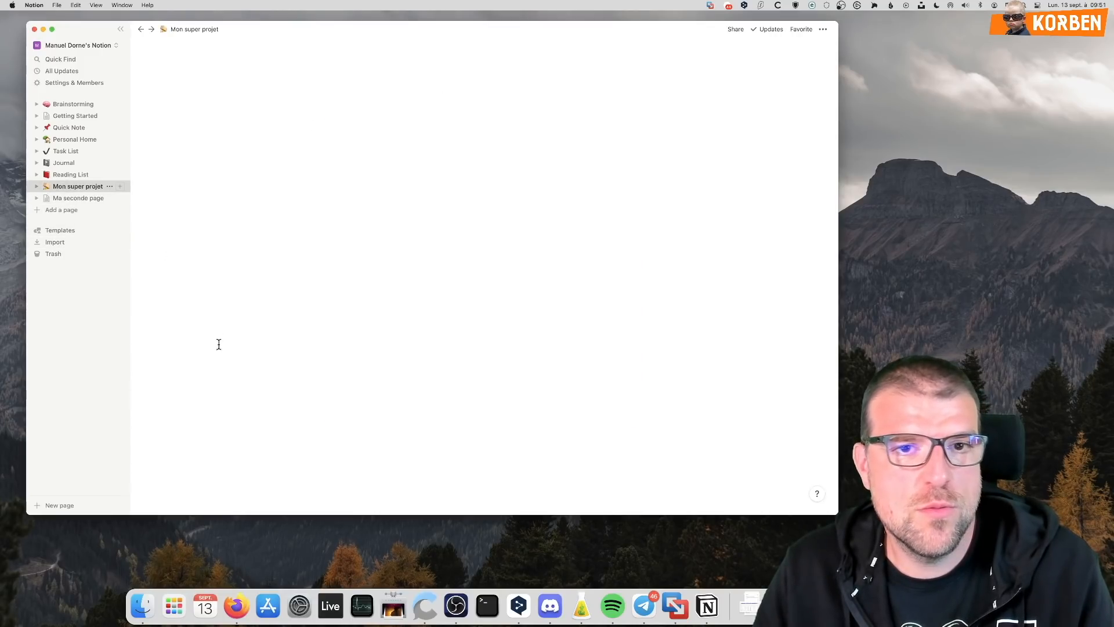
scroll(414, 342, "down", 8)
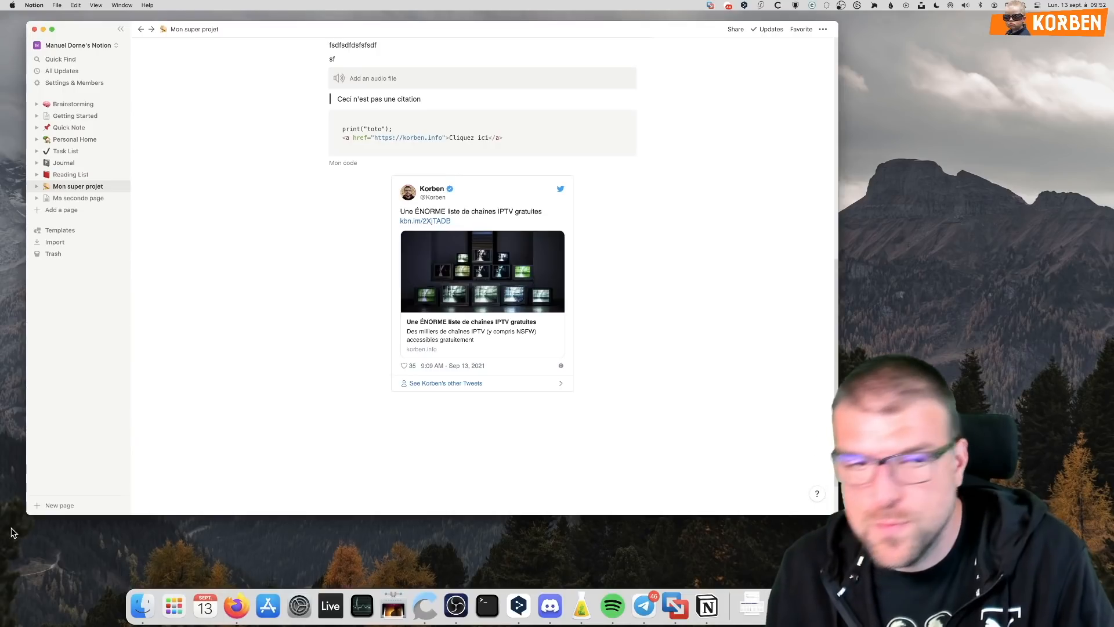
scroll(396, 328, "up", 1)
scroll(396, 327, "up", 4)
scroll(316, 214, "up", 10)
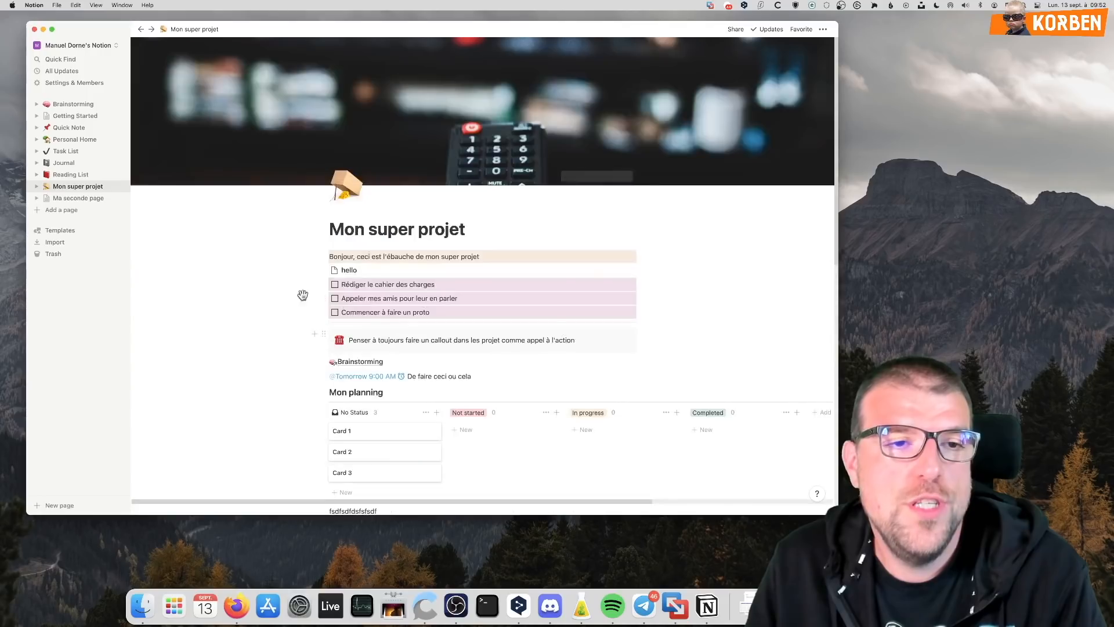
Show the subpages of Mon super projet and Reading List, and move the Brainstorming and Reading List pages into Mon super projet
left_click(37, 186)
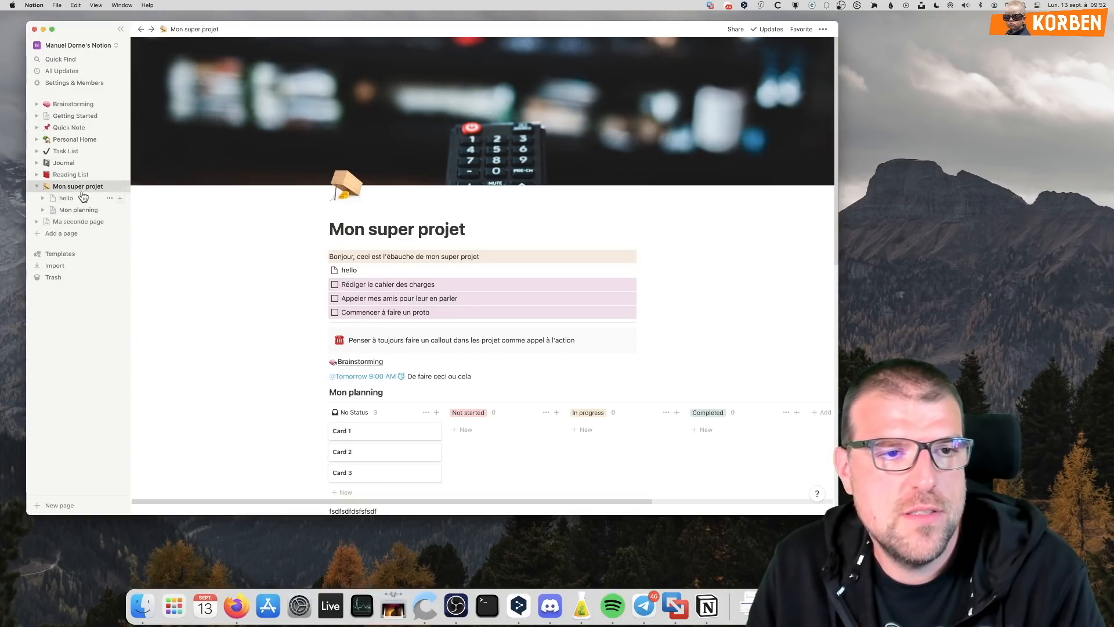
left_click(36, 174)
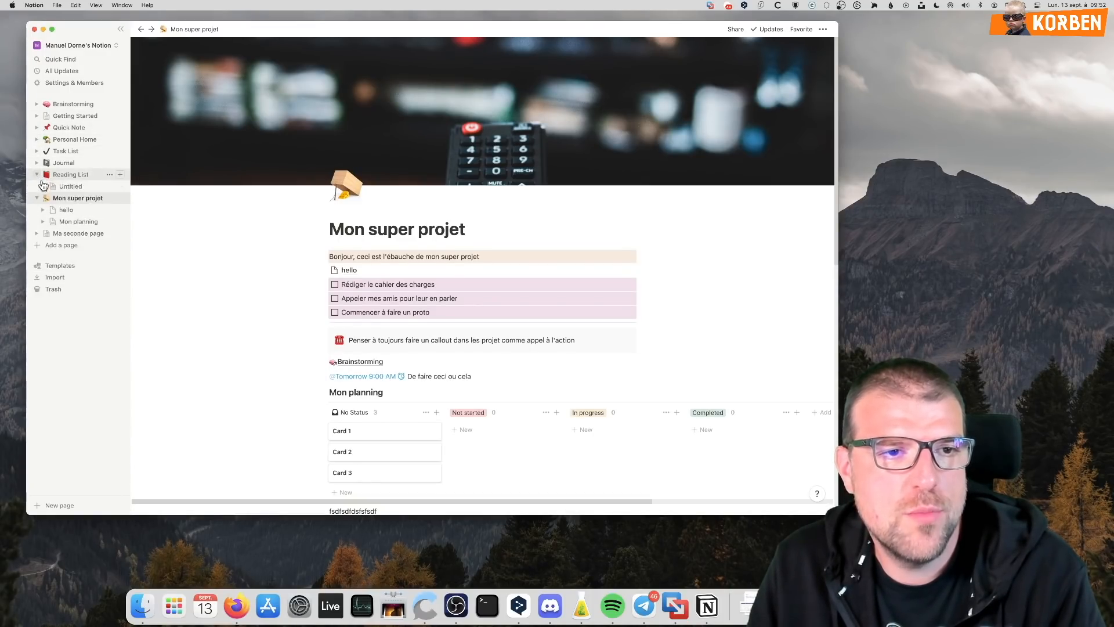
left_click_drag(72, 104, 76, 210)
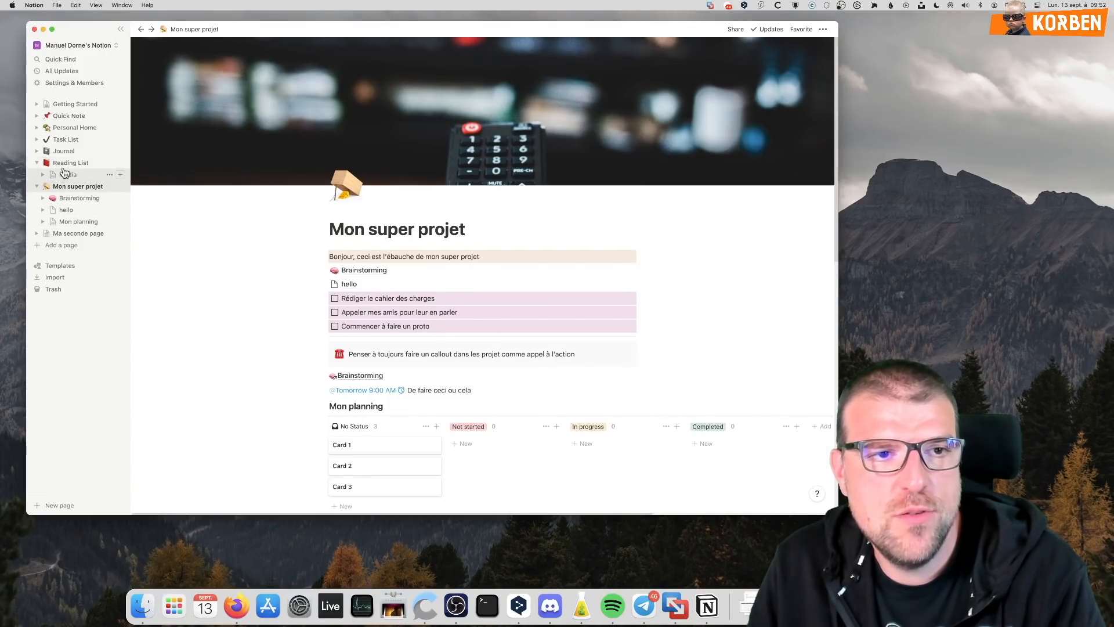
left_click_drag(358, 269, 363, 269)
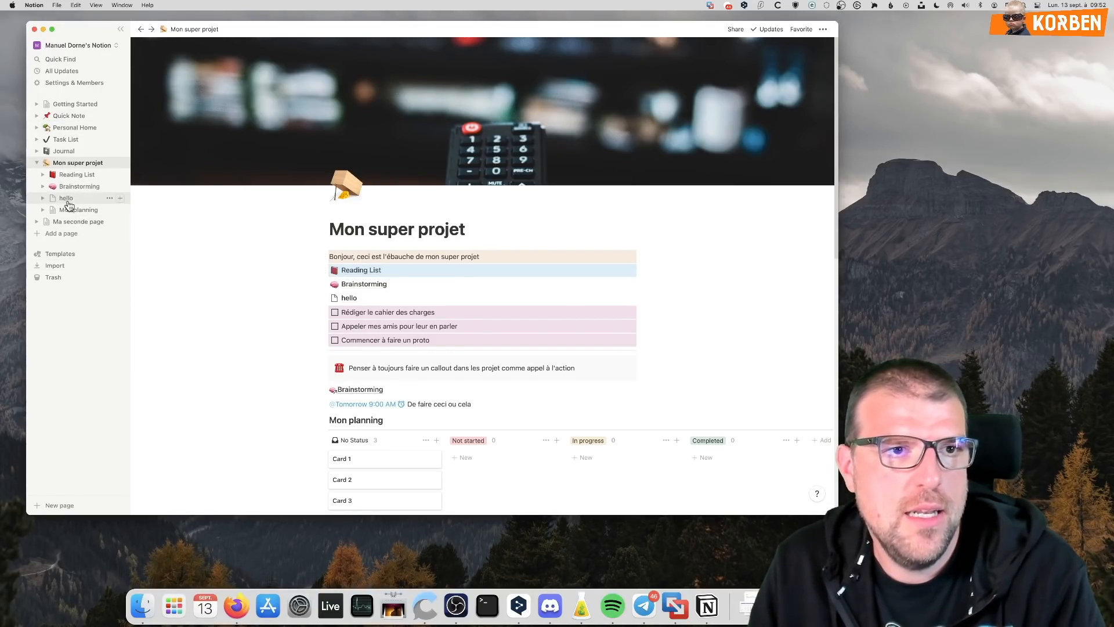
Look over the Quick Note page and add the Mon super projet page to the favorites
left_click(69, 116)
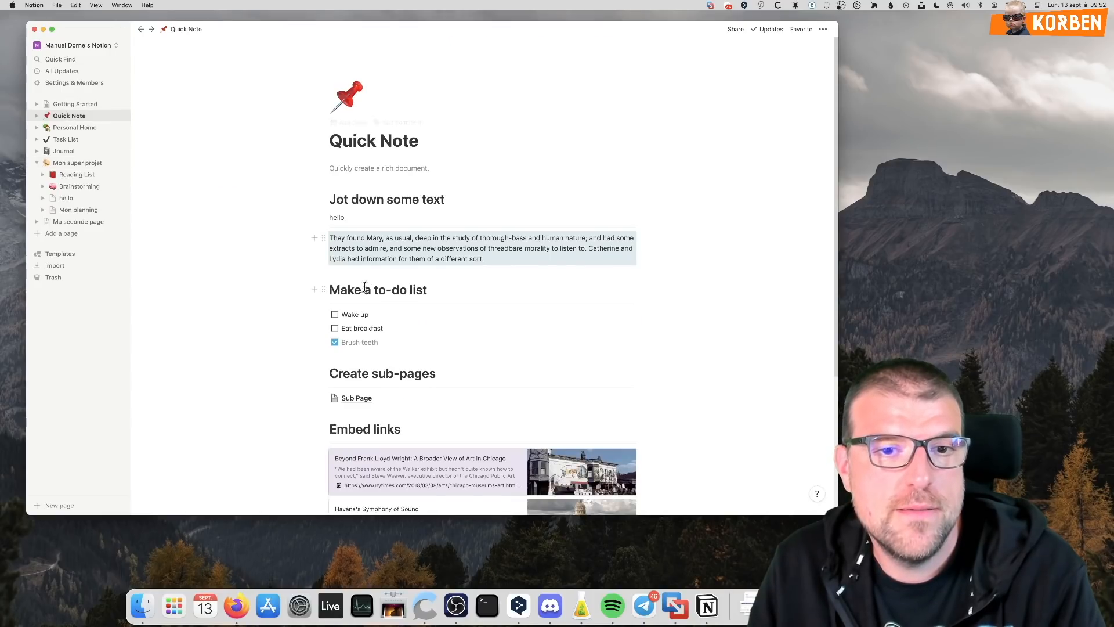
scroll(387, 340, "down", 5)
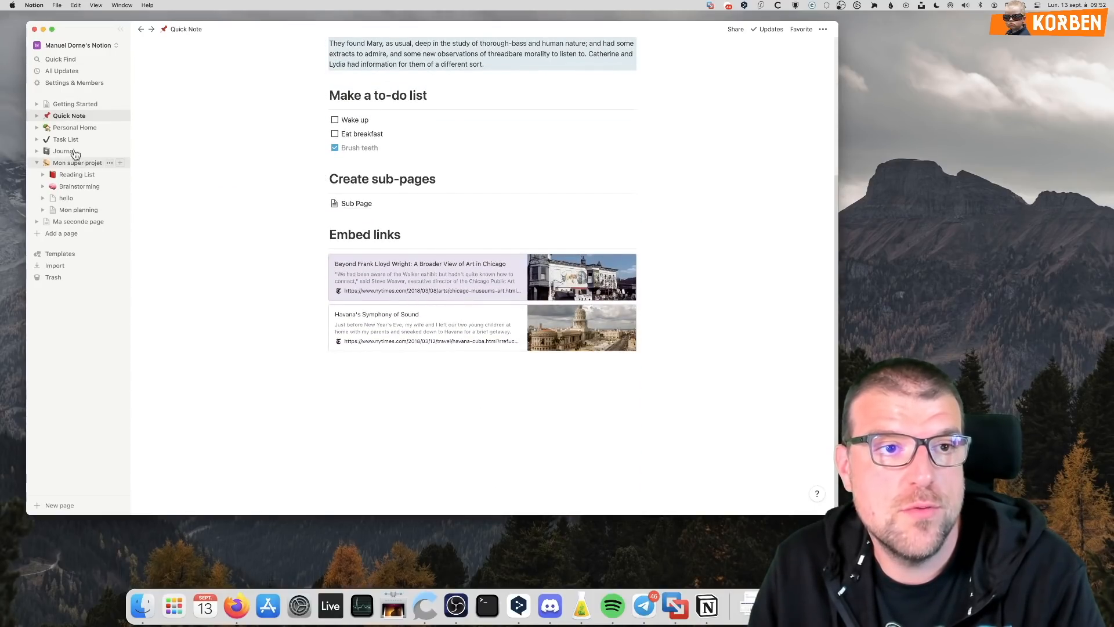
right_click(51, 117)
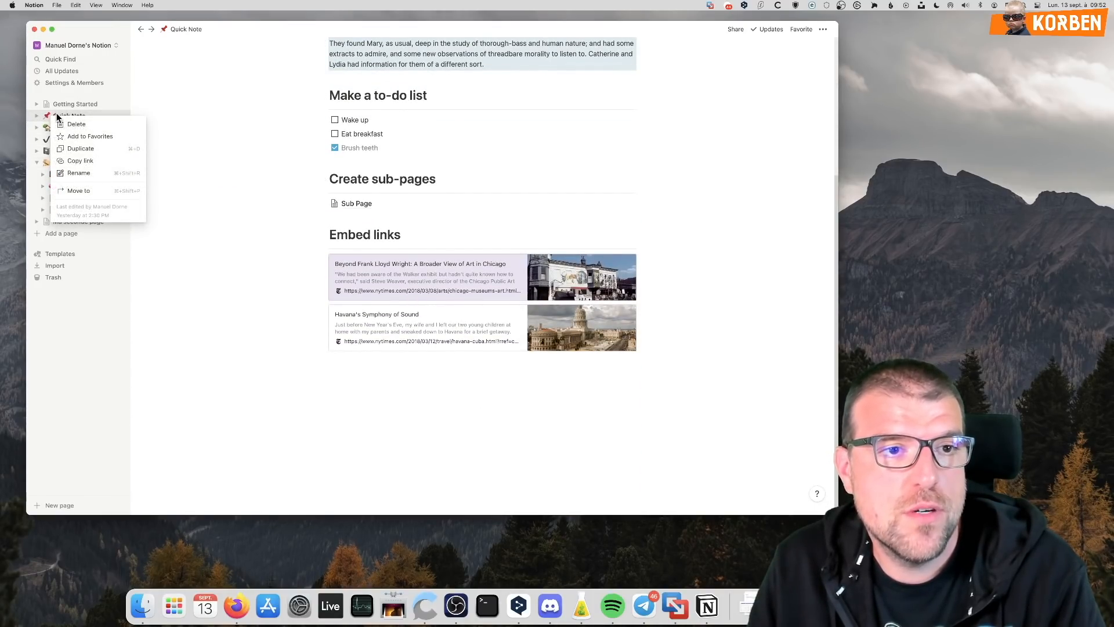
left_click(108, 118)
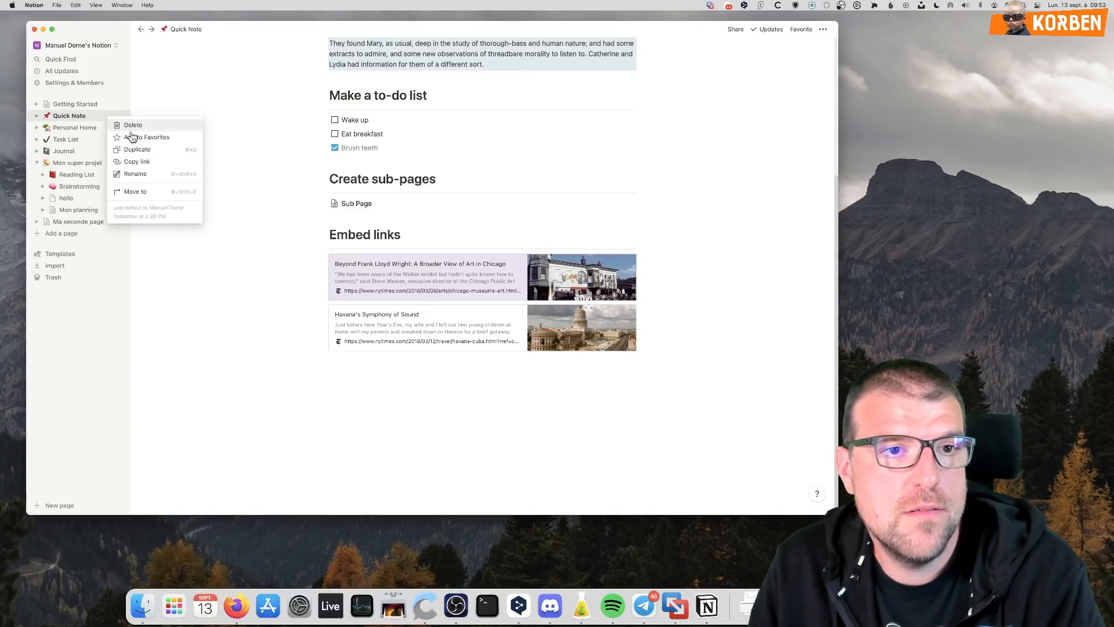
left_click(101, 210)
left_click(108, 163)
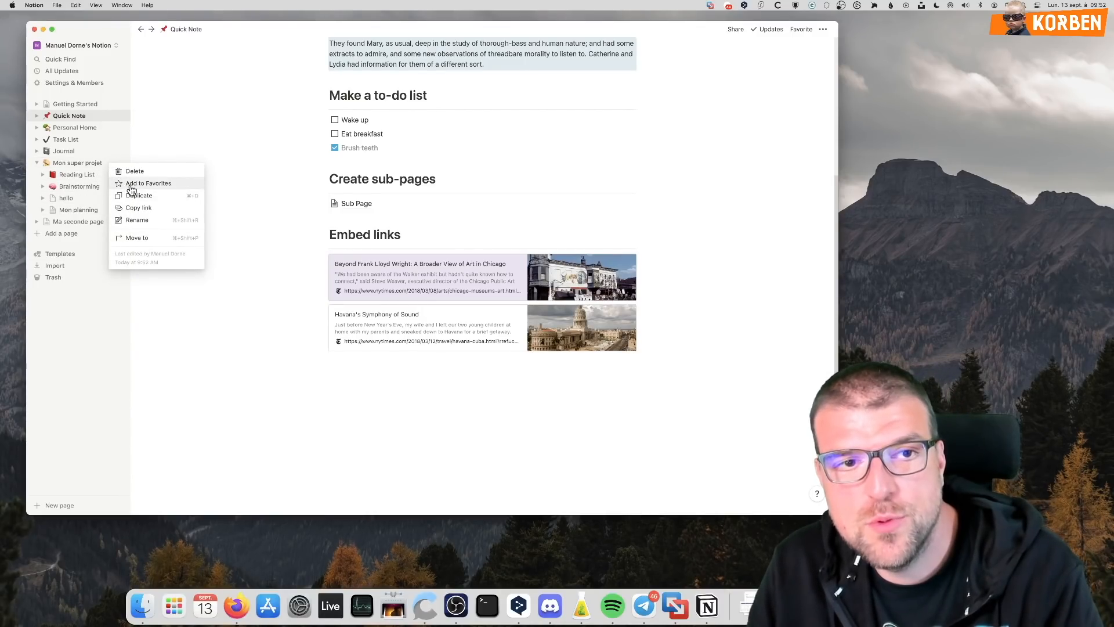
left_click(131, 184)
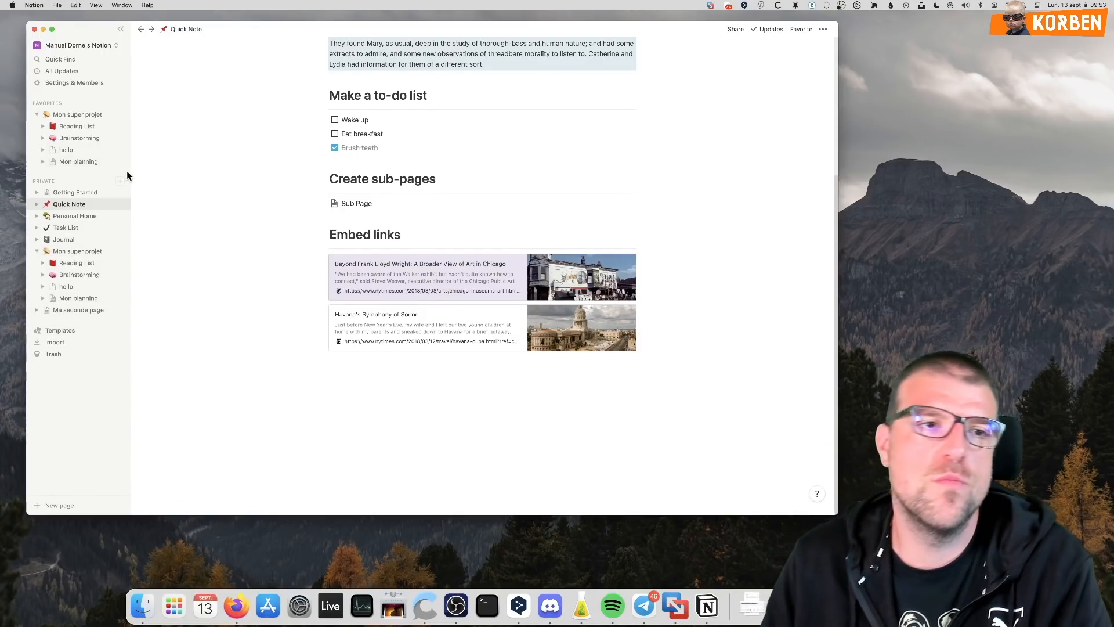
Open Mon super projet from the favorites and publish it to the web
left_click(81, 114)
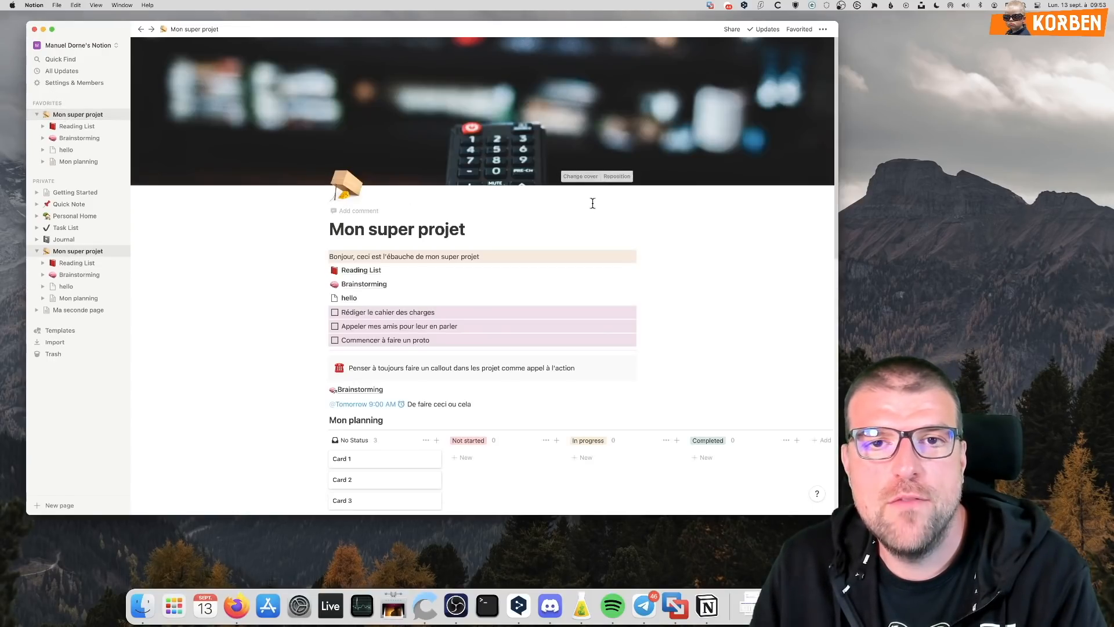
left_click(732, 30)
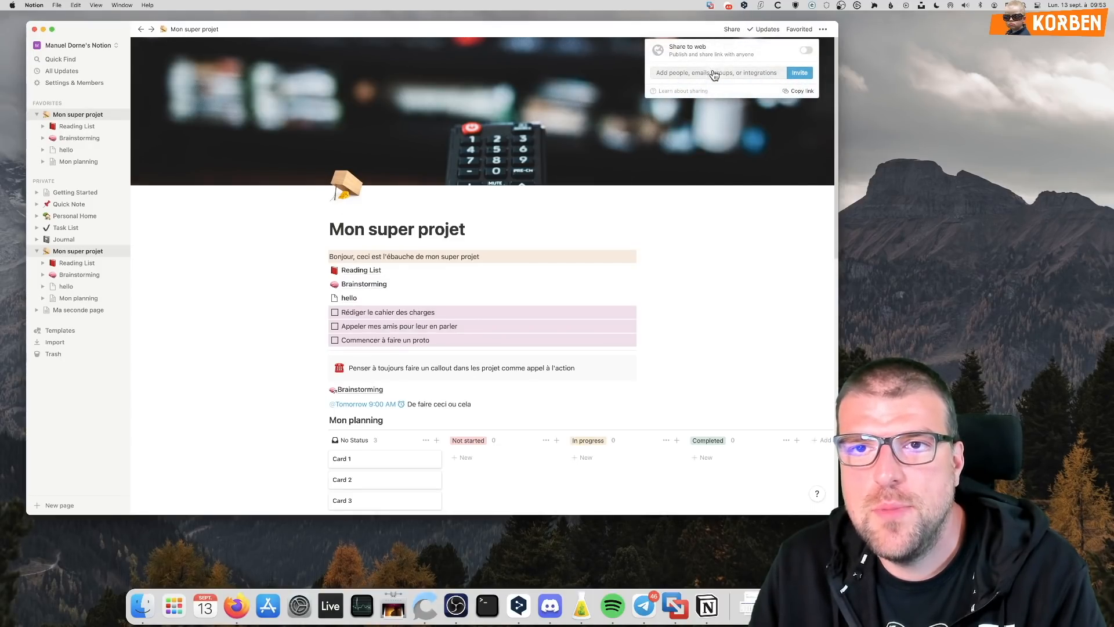
left_click(806, 50)
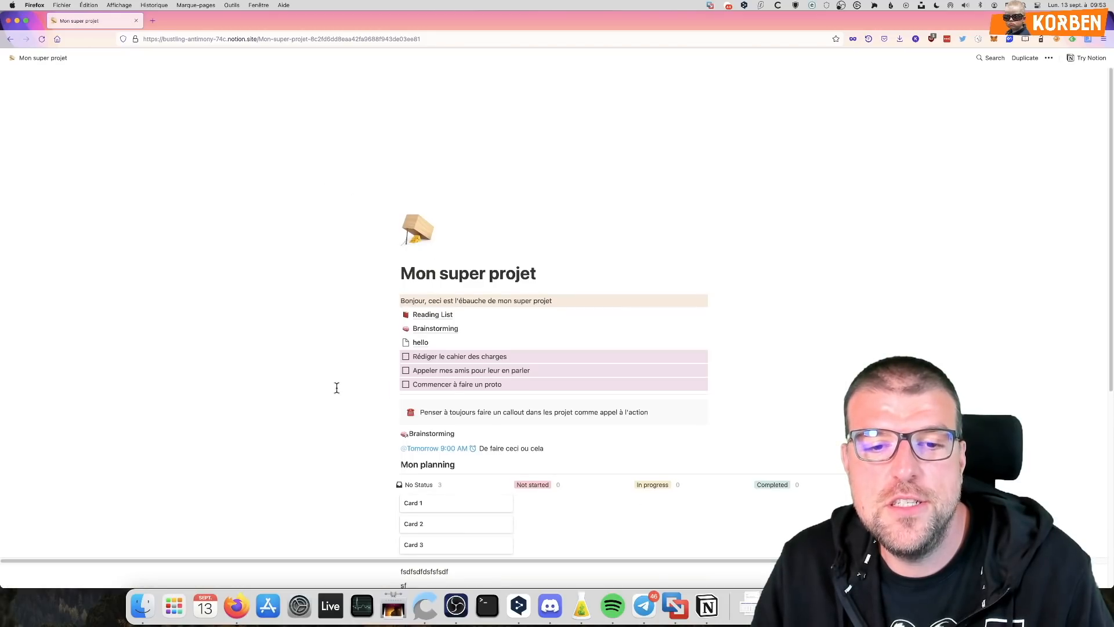
Look through the published Mon super projet page in Firefox, down to the embedded tweet
scroll(348, 360, "down", 5)
scroll(475, 353, "down", 5)
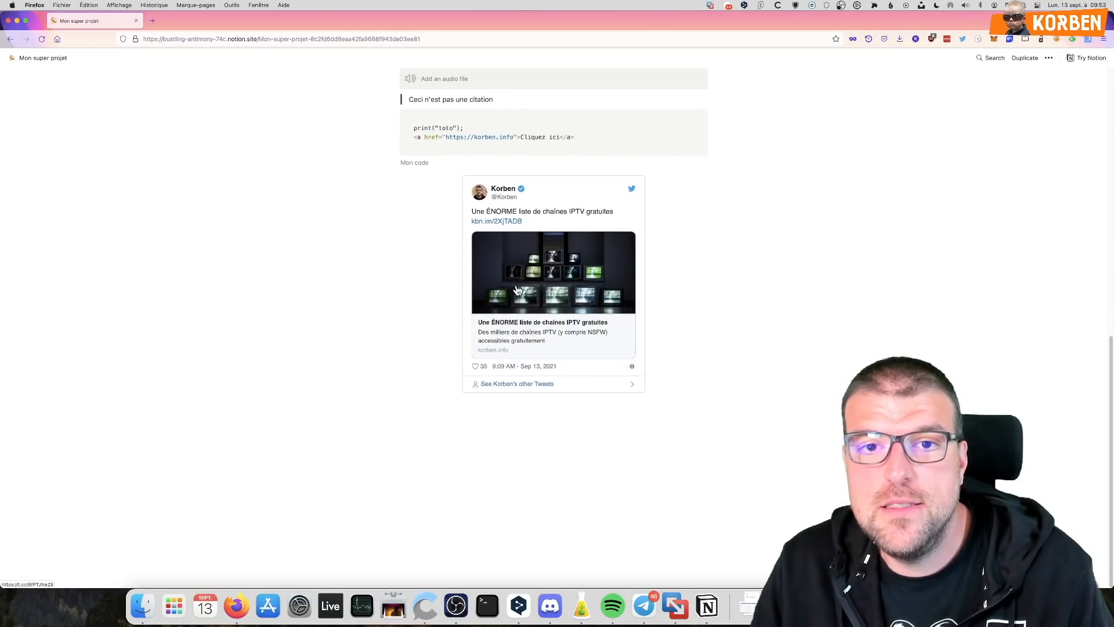
scroll(651, 278, "up", 10)
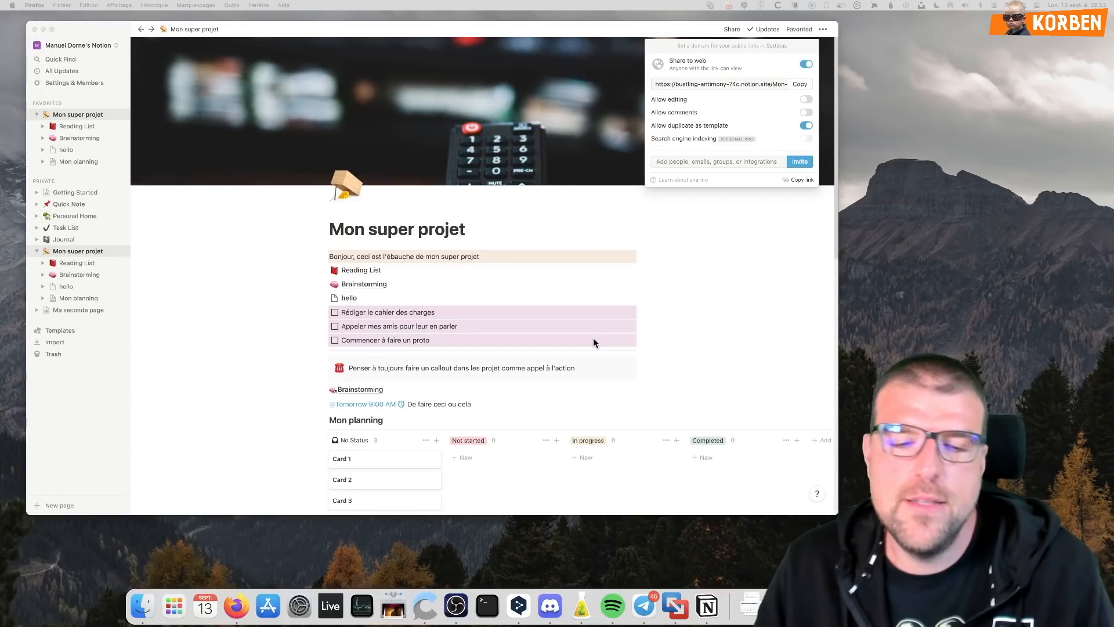
Open the workspace's domain settings from the sharing options of Mon super projet and try the domain names "kor" and "korben"
left_click(671, 86)
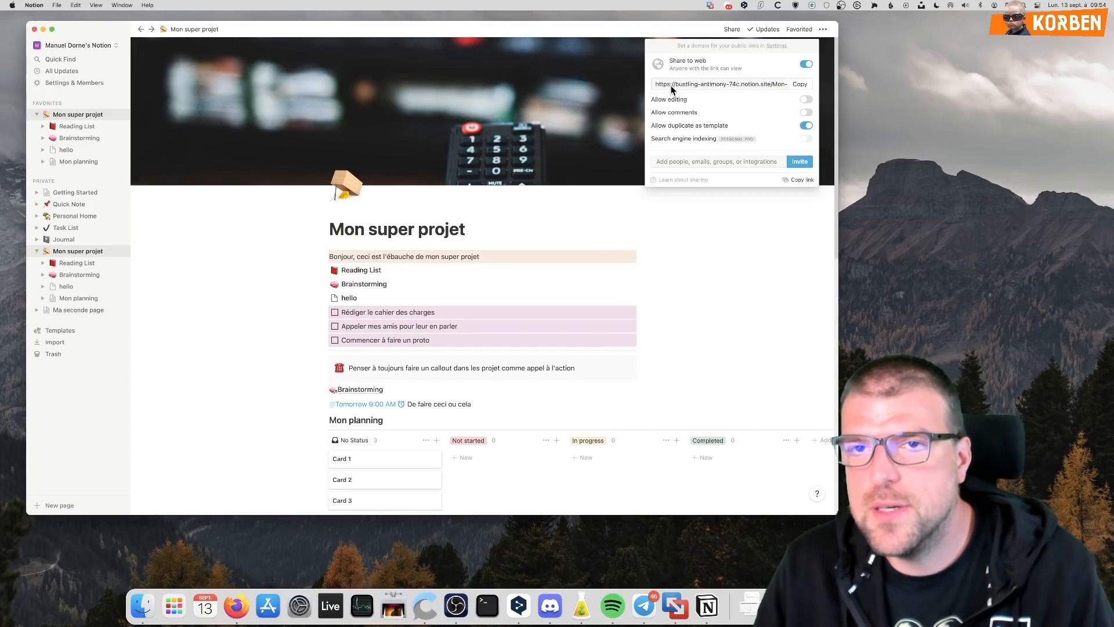
left_click(698, 85)
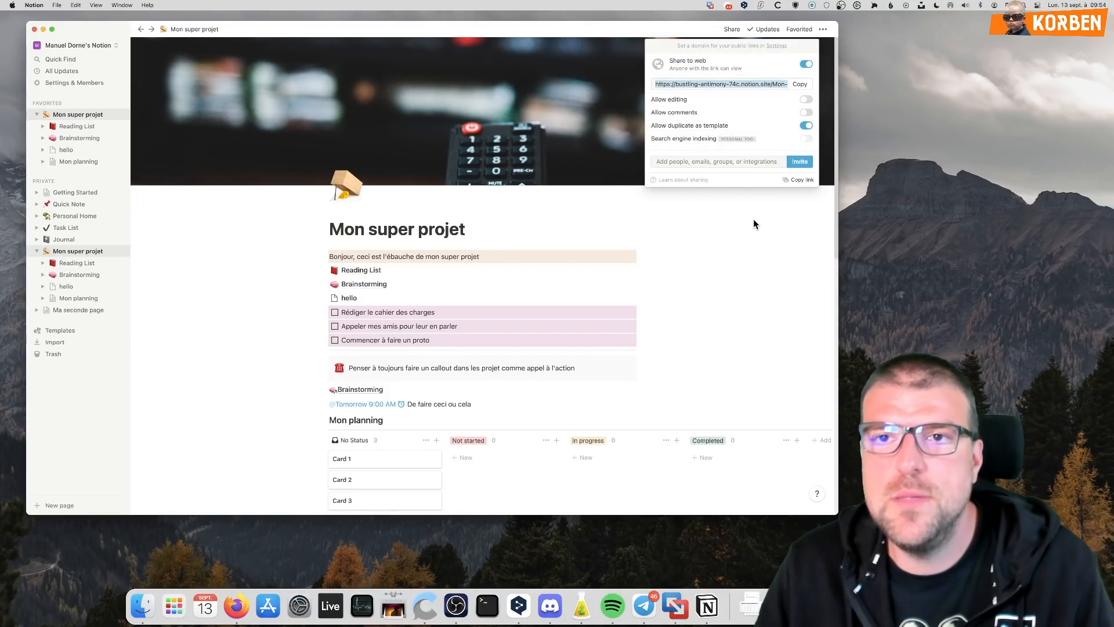
left_click(776, 46)
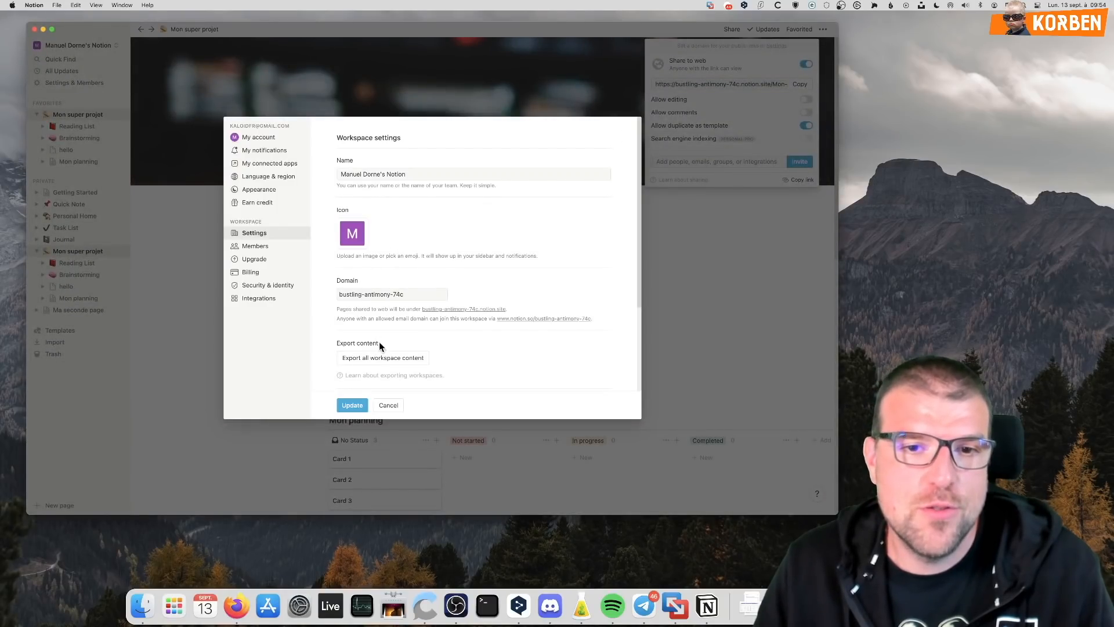
left_click(422, 296)
key("super+a")
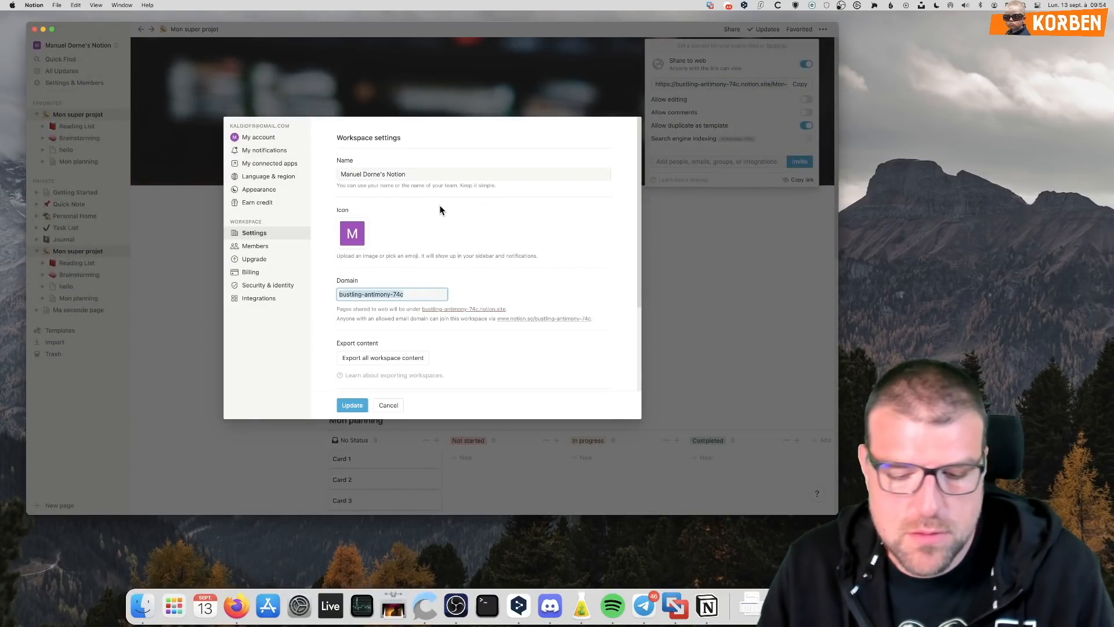
type("kor")
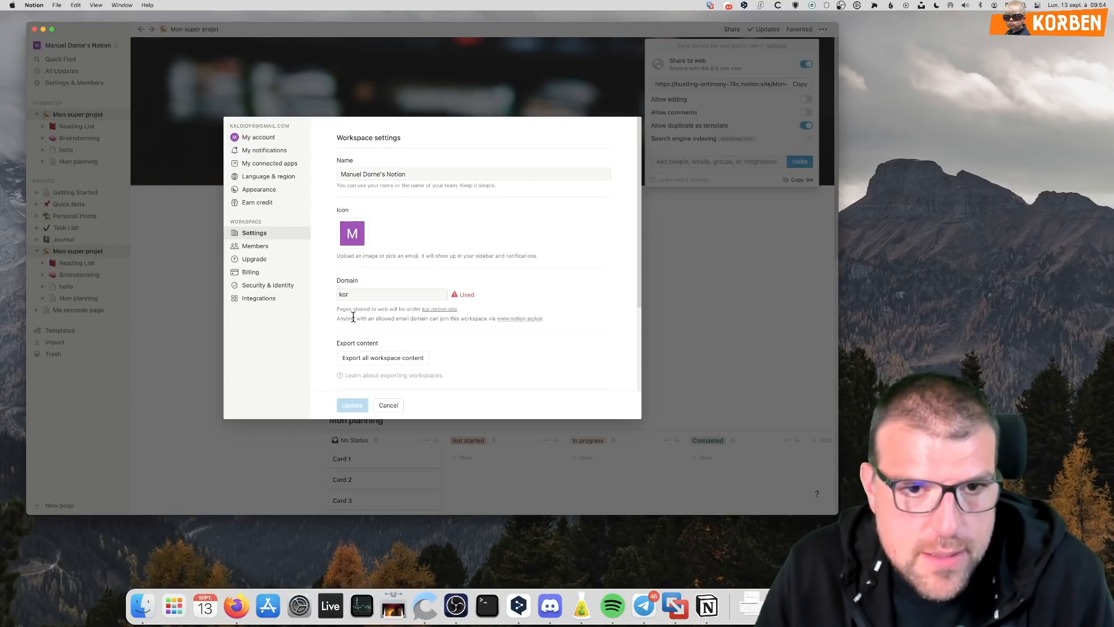
double_click(413, 296)
type("korben")
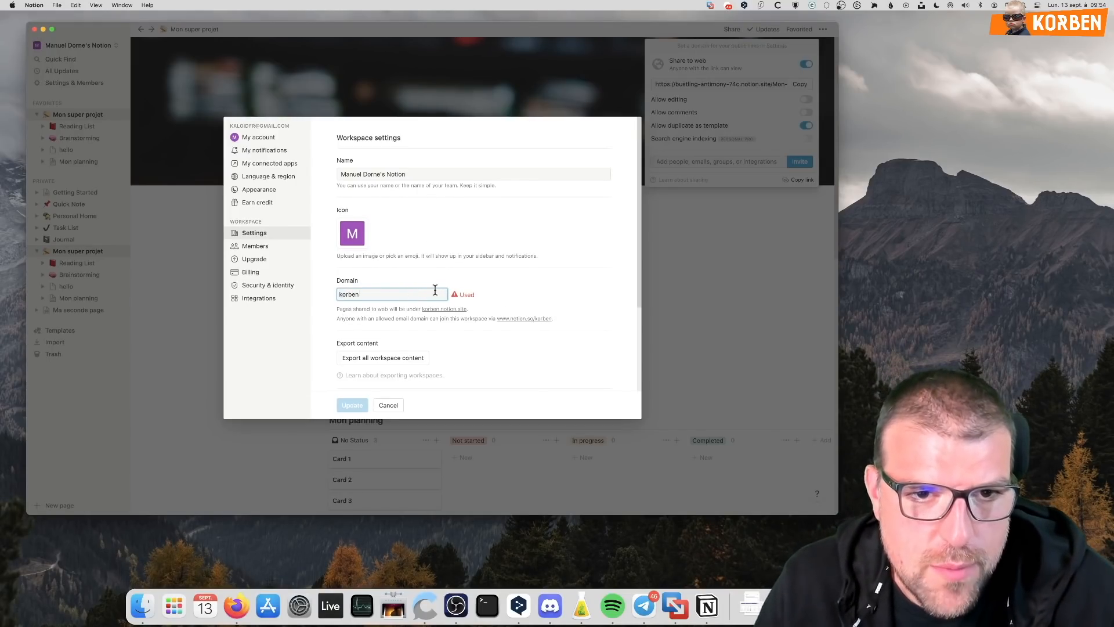
Set the workspace domain to "korben00" and save the settings
type("00")
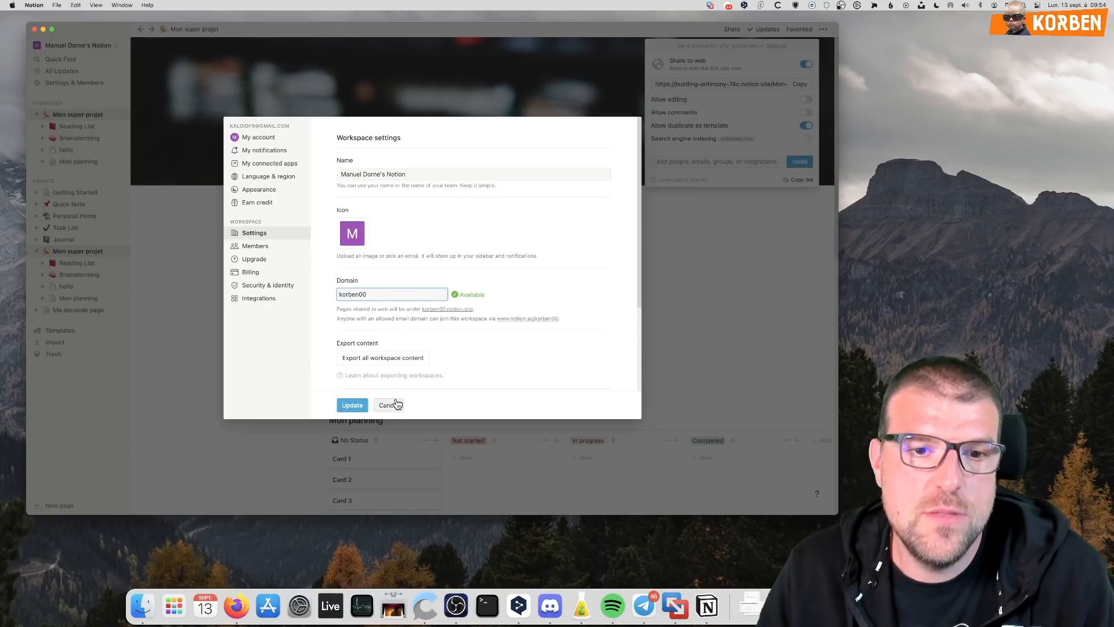
key("BackSpace")
key("BackSpace")
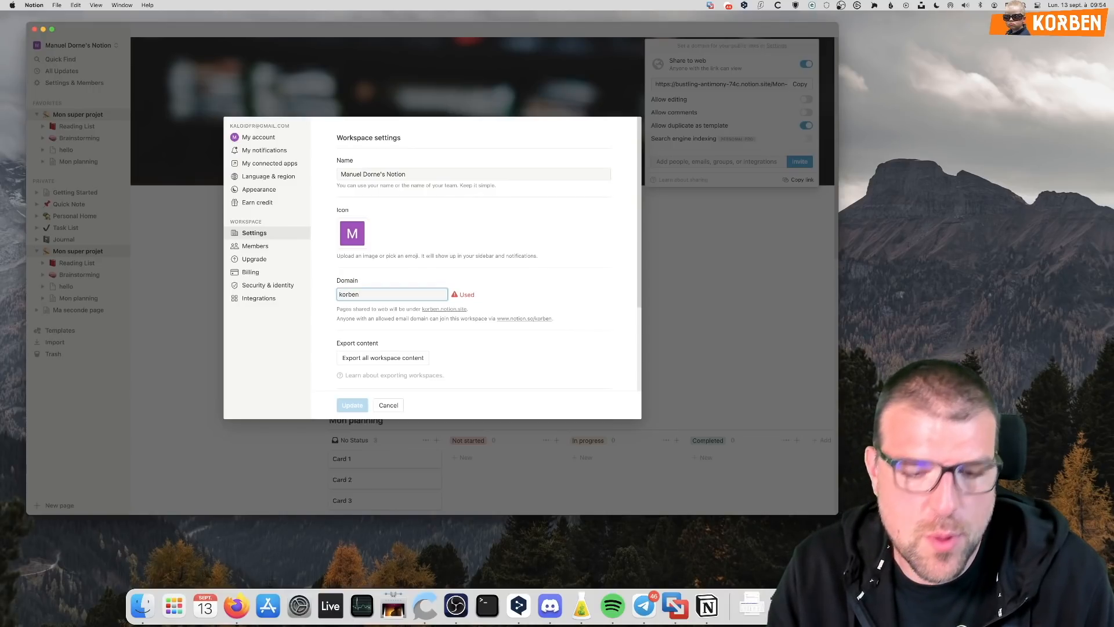
type("00")
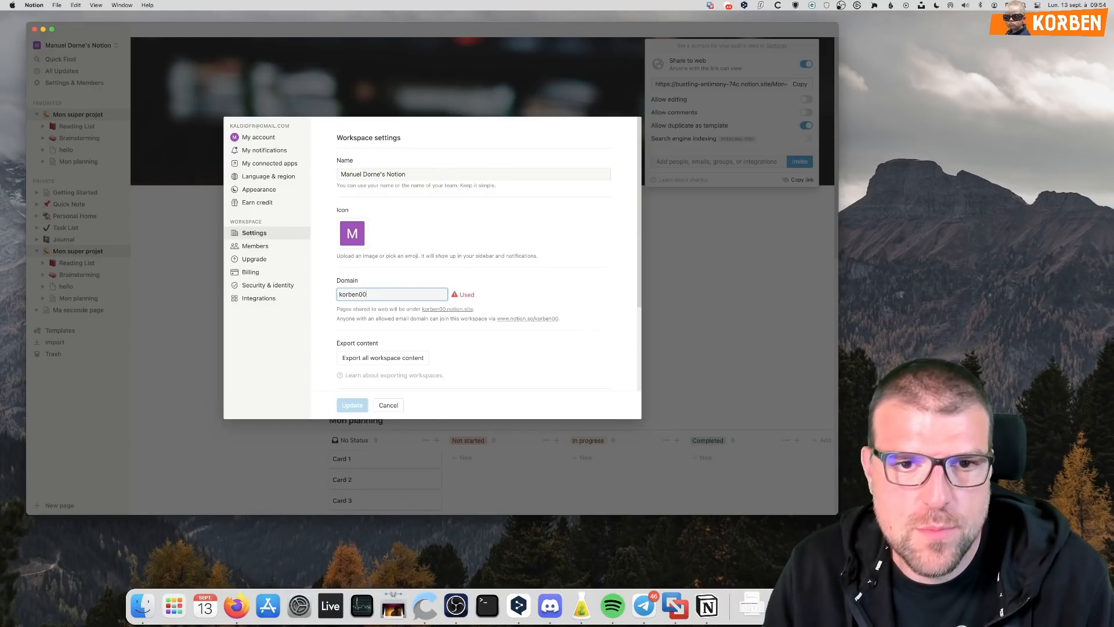
left_click(352, 405)
left_click(436, 302)
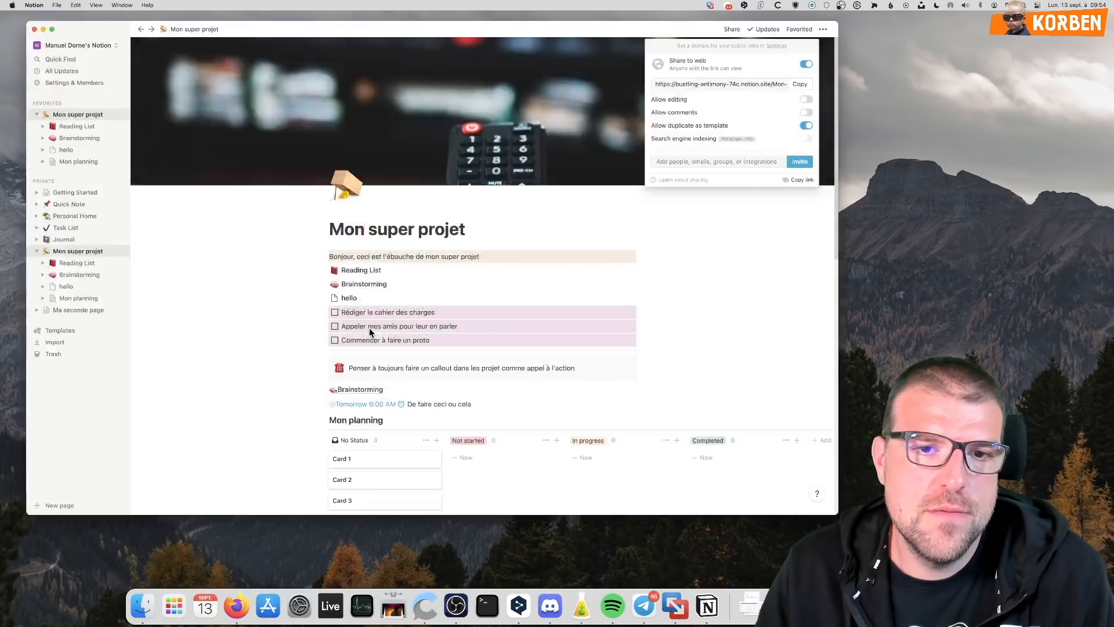
Check the public web link of Mon super projet in its sharing options
left_click(746, 298)
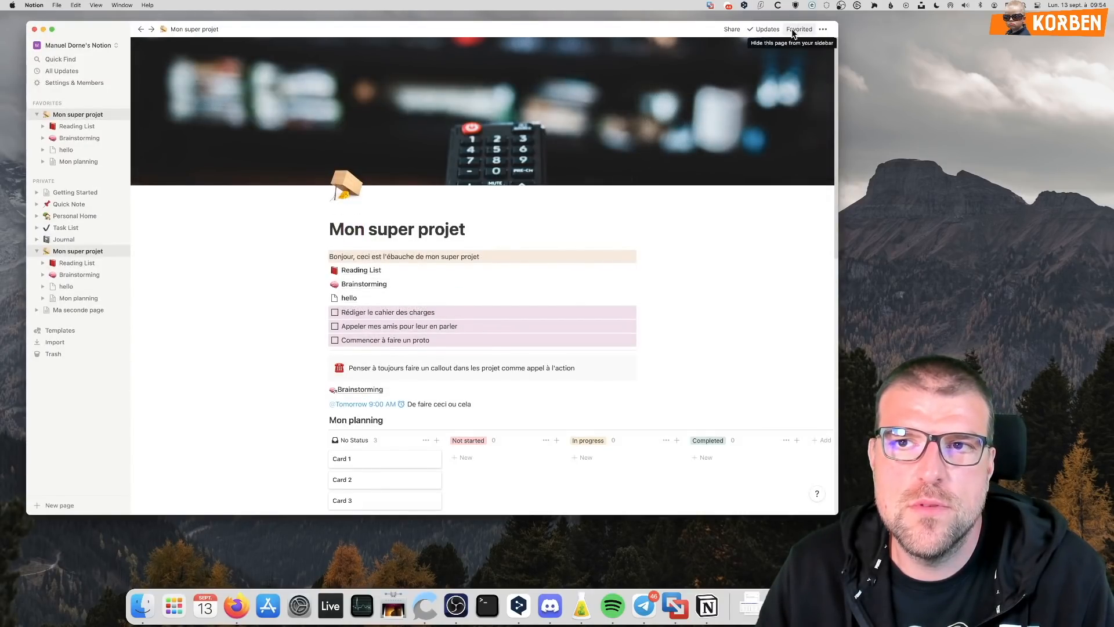
left_click(732, 29)
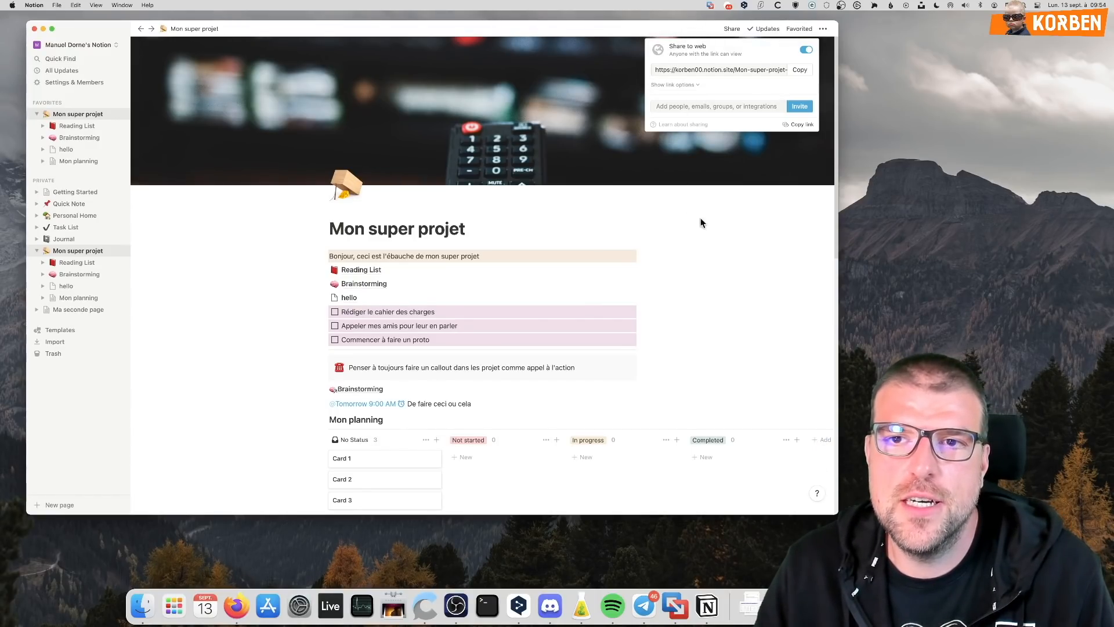
left_click(725, 280)
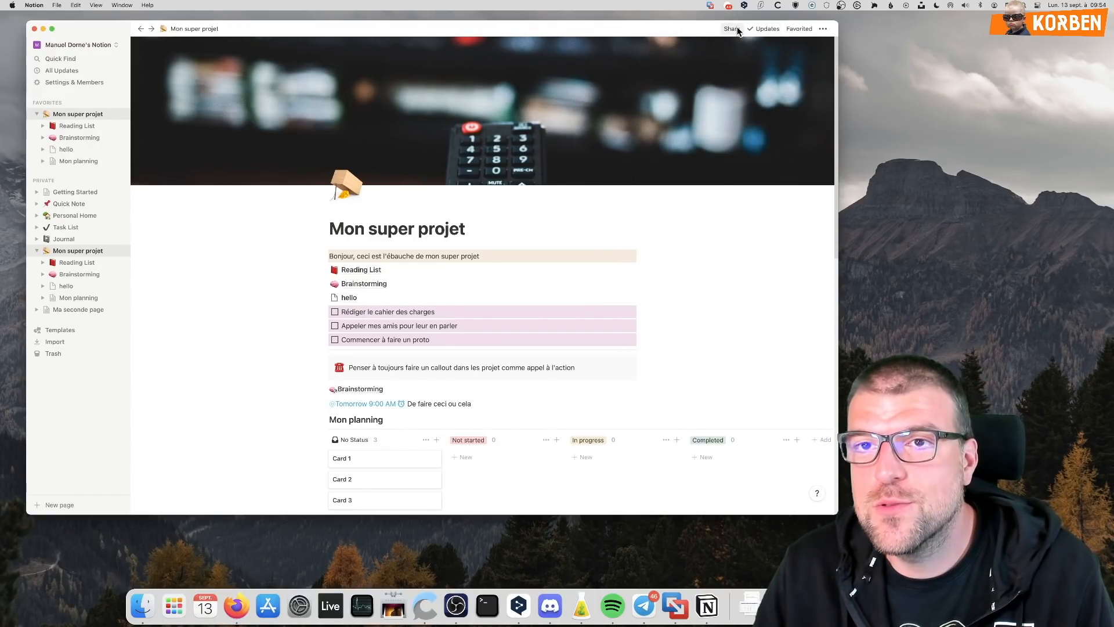
Review the update history of Mon super projet and the list of all updates across the workspace
left_click(761, 29)
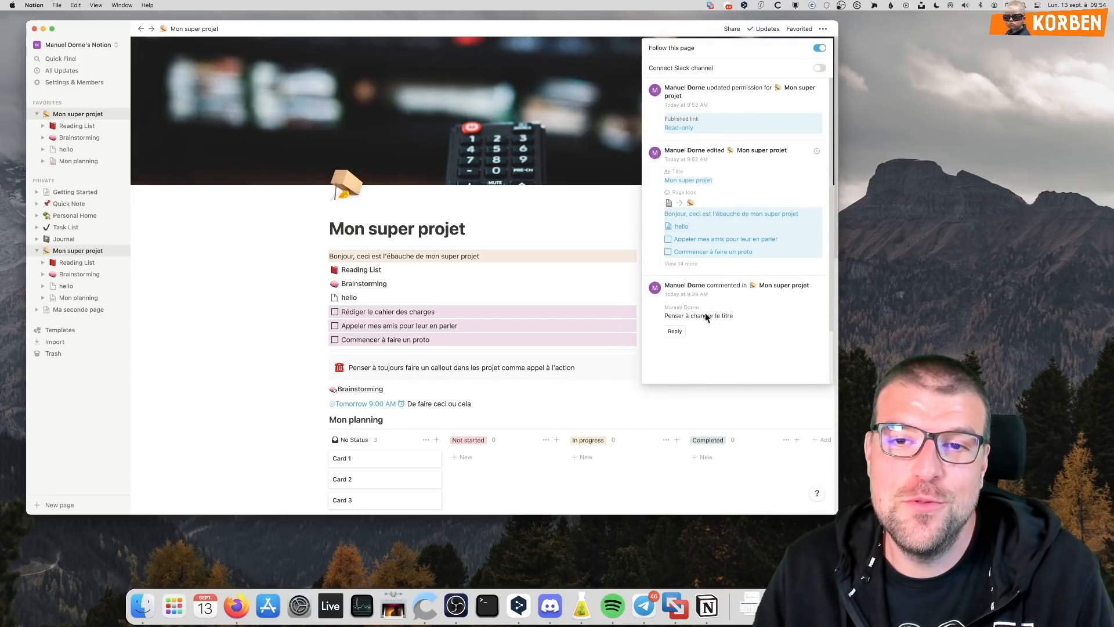
left_click(553, 262)
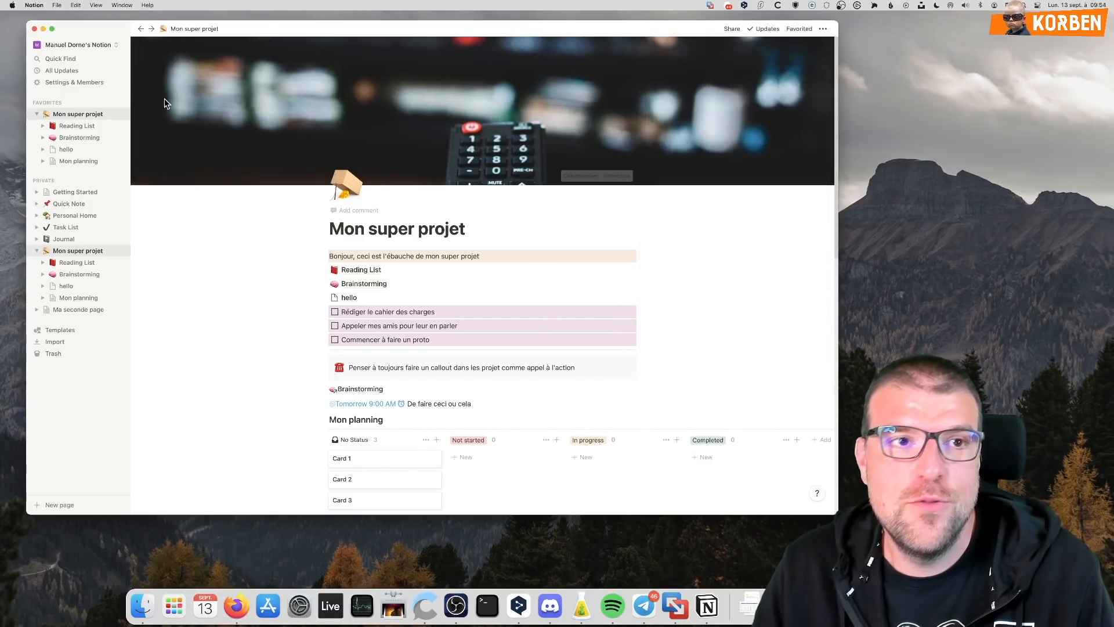
left_click(64, 72)
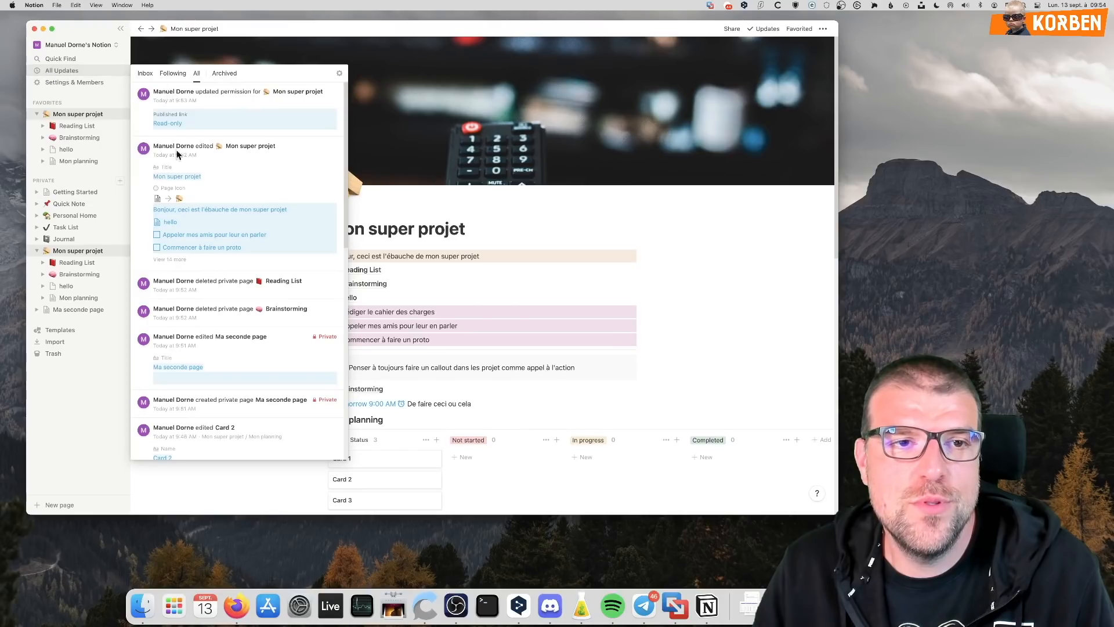
scroll(195, 232, "up", 2)
scroll(195, 232, "down", 5)
scroll(198, 227, "up", 5)
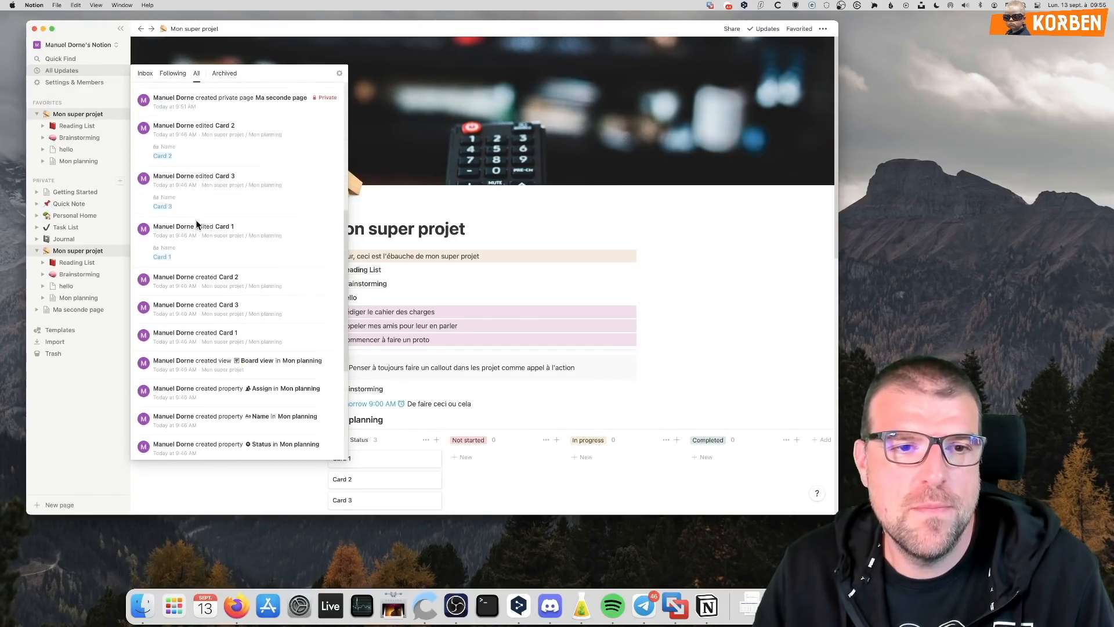
scroll(213, 217, "up", 3)
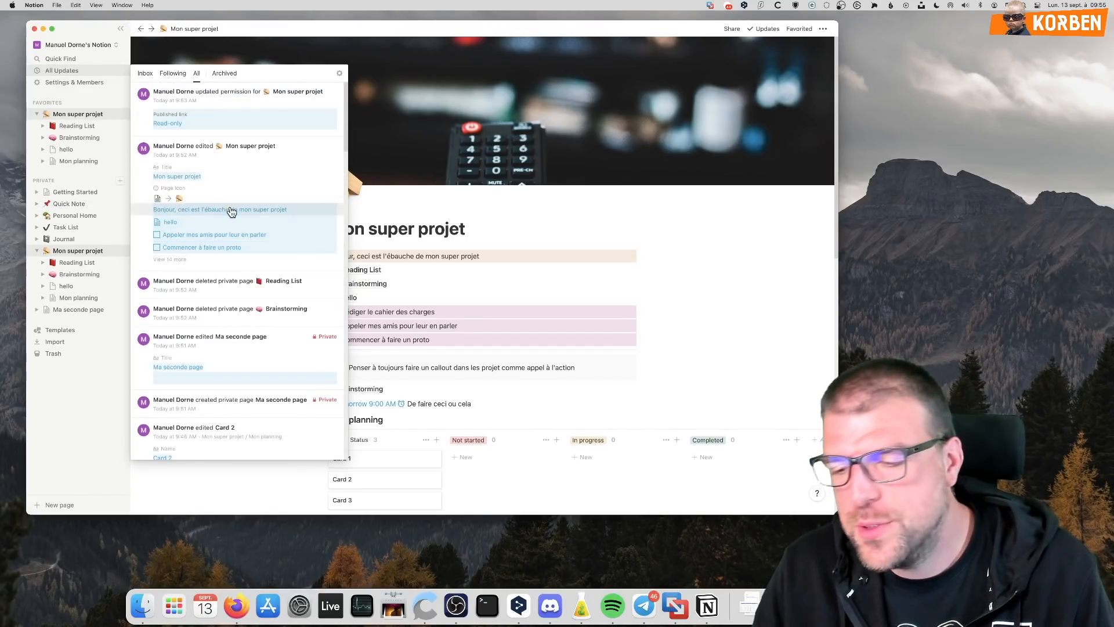
left_click(82, 71)
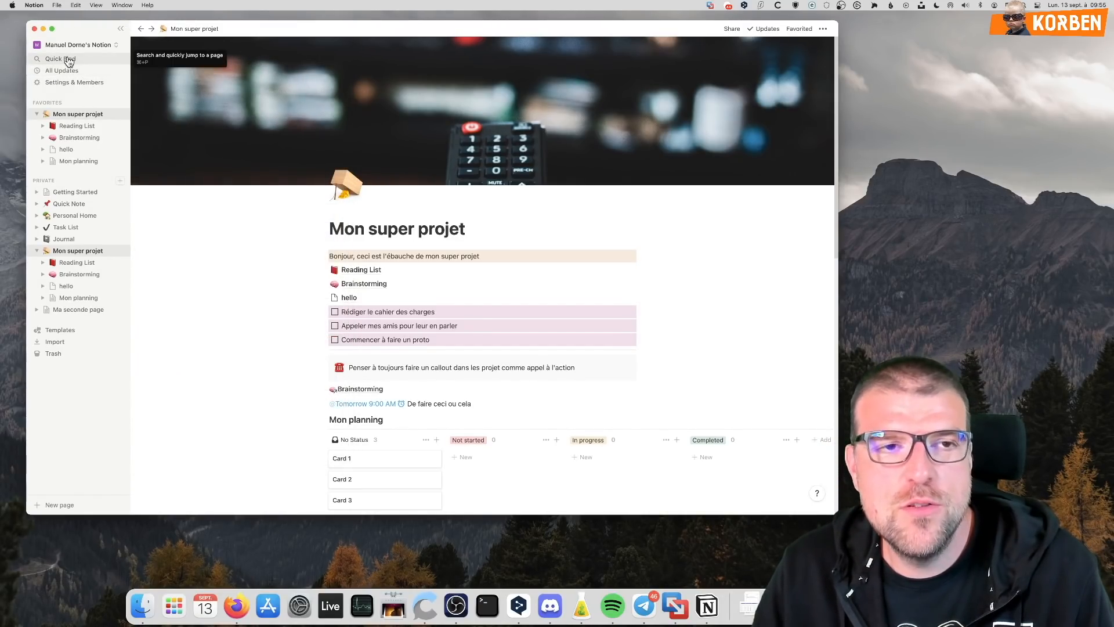
Search the whole workspace for "ceci"
left_click(68, 59)
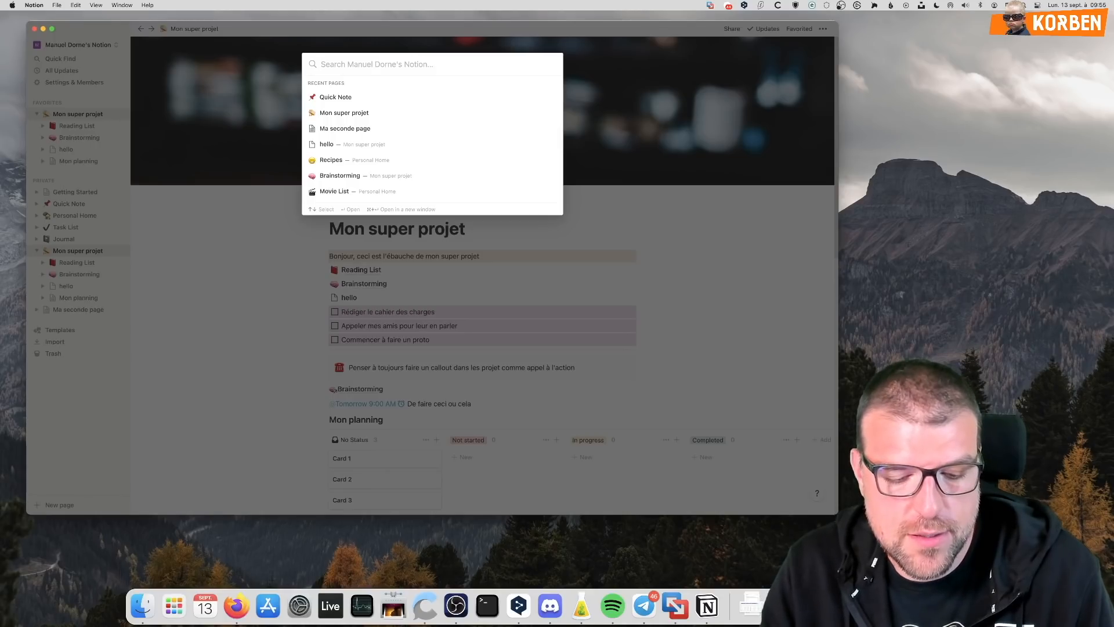
type("de faire ce")
key("super+a")
key("BackSpace")
type("ceci")
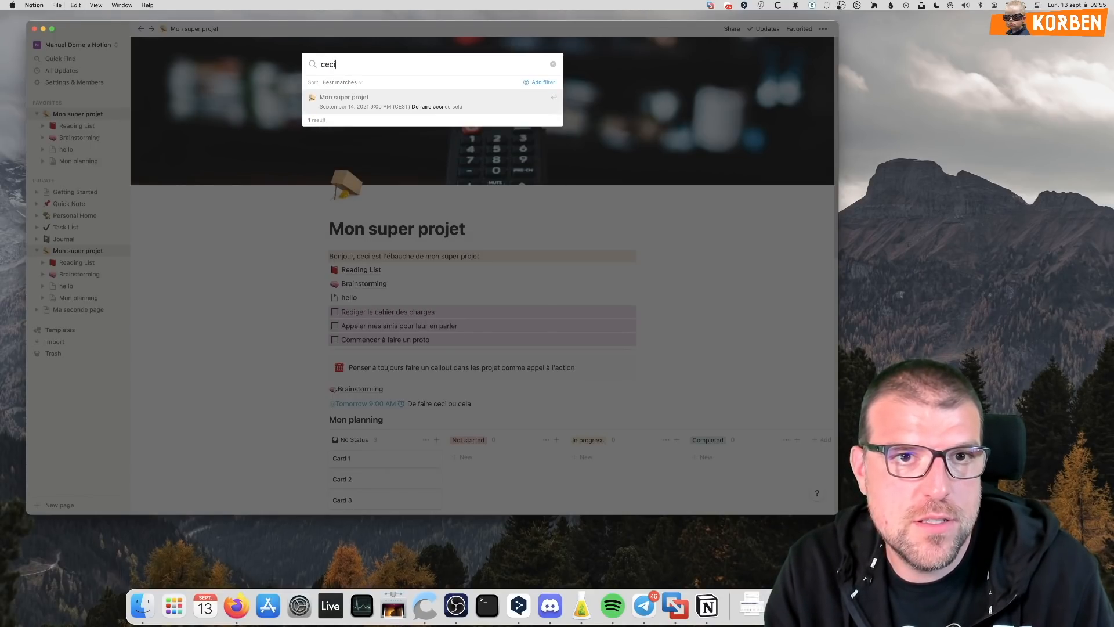
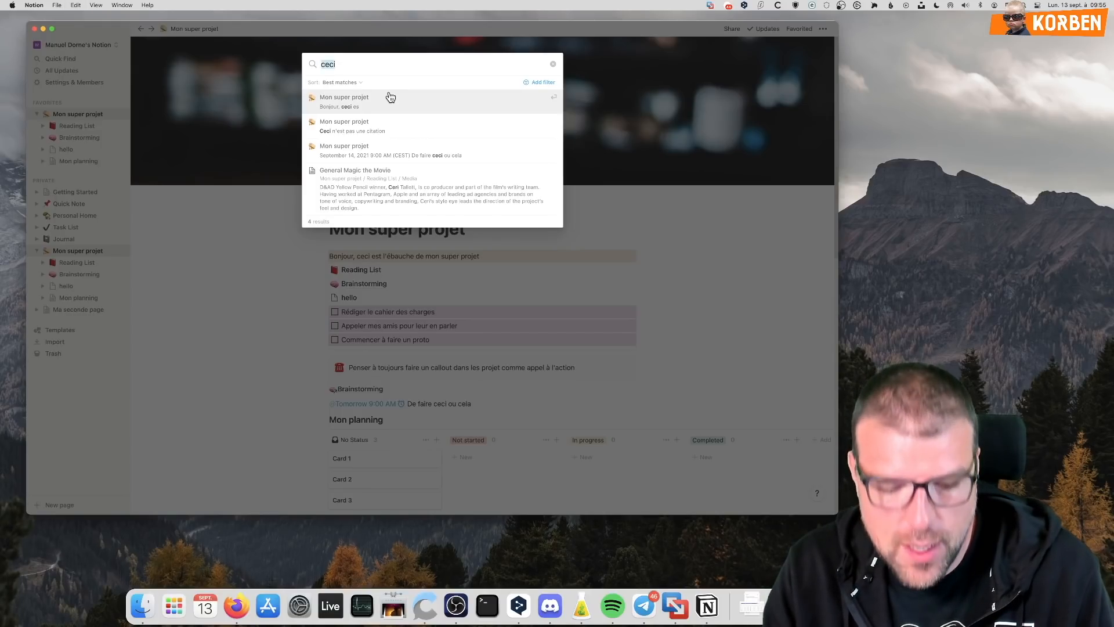
Replace the workspace search term with "bonjour"
key("BackSpace")
key("BackSpace")
key("BackSpace")
key("BackSpace")
type("bonjour")
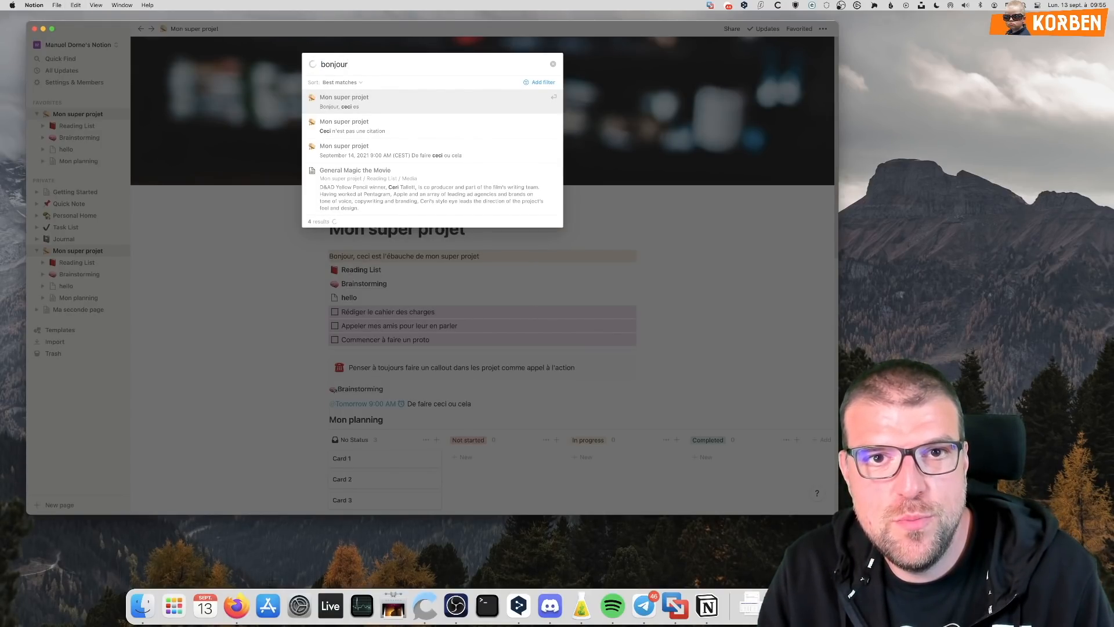
Search the workspace for the misspelled word "bonojur" to test the search's typo tolerance
key("BackSpace")
key("BackSpace")
key("BackSpace")
key("BackSpace")
type("oujur")
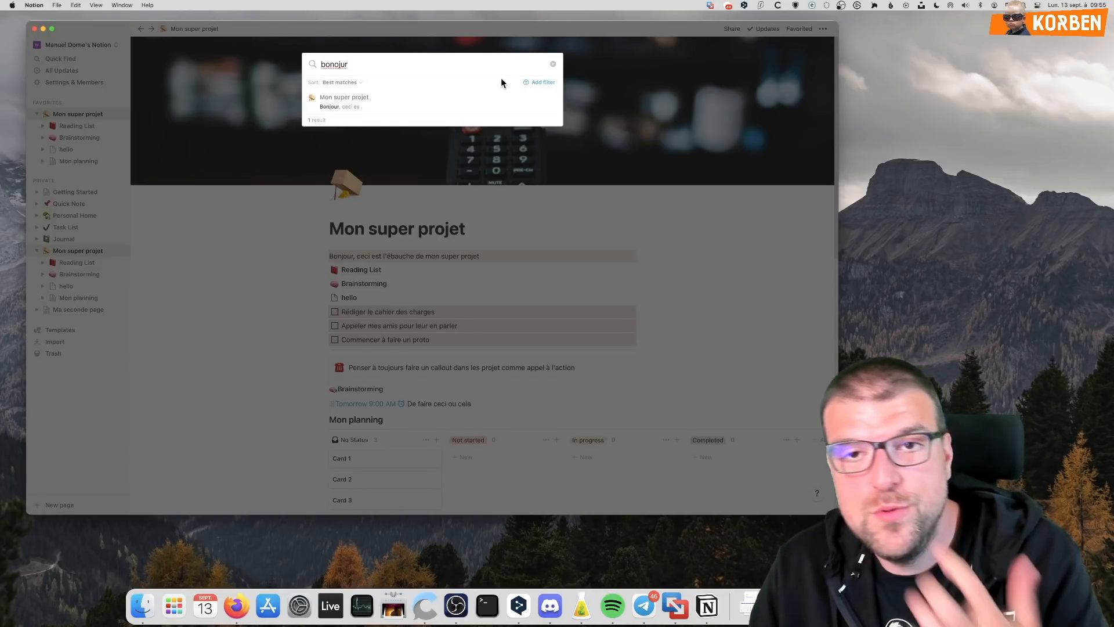
Display the available filters for the workspace search and close the search
left_click(538, 82)
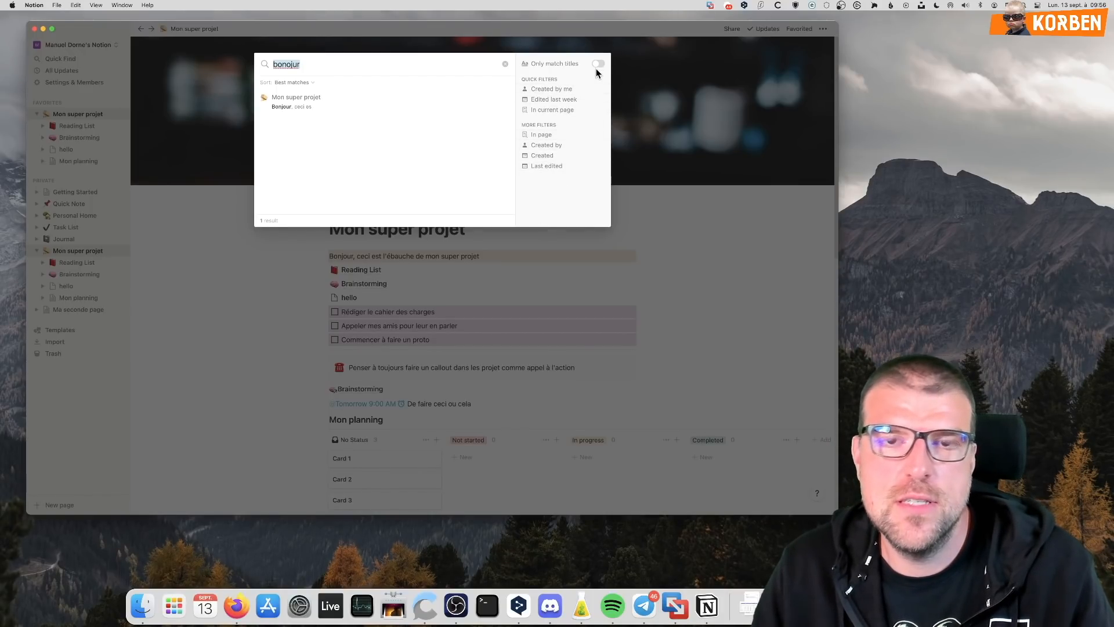
left_click(666, 208)
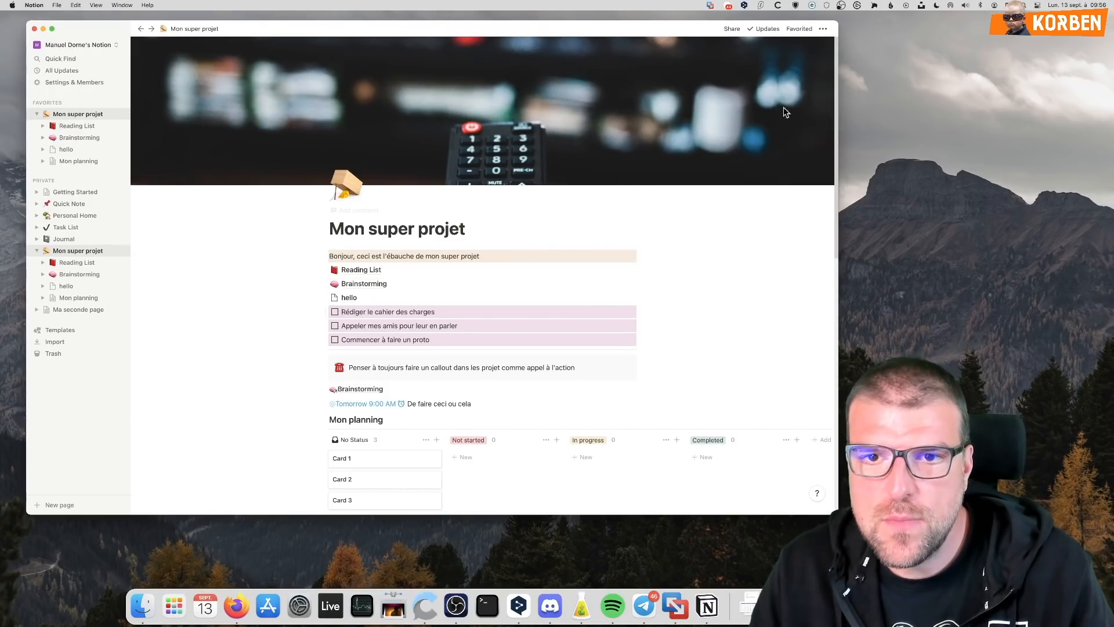
Try the Serif and Mono font styles on Mon super projet and restore the Default style
left_click(823, 28)
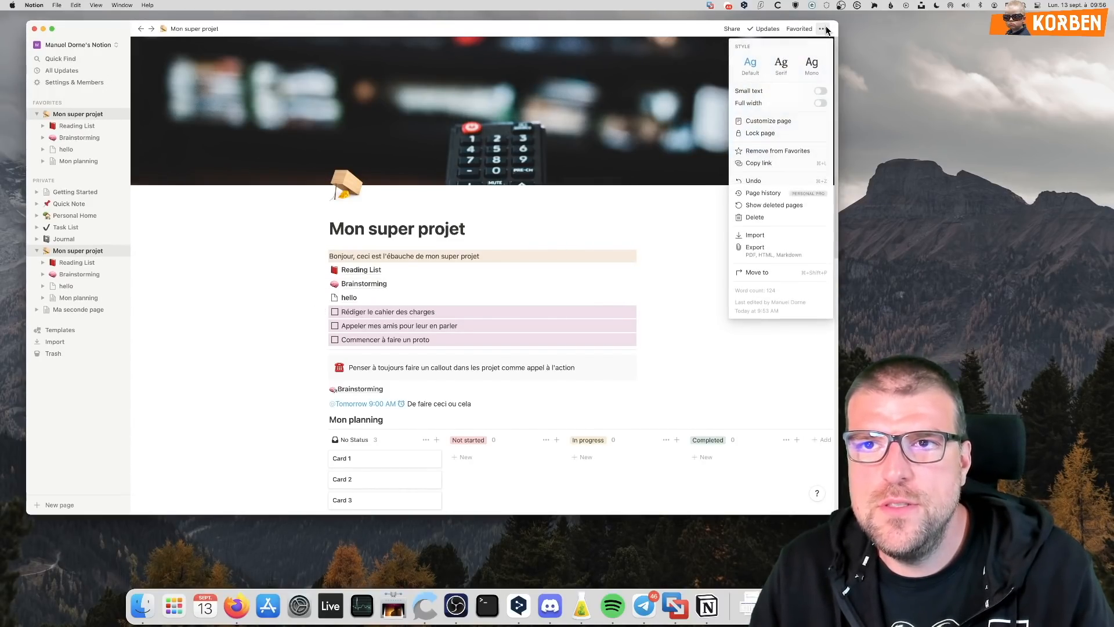
left_click(781, 64)
left_click(810, 65)
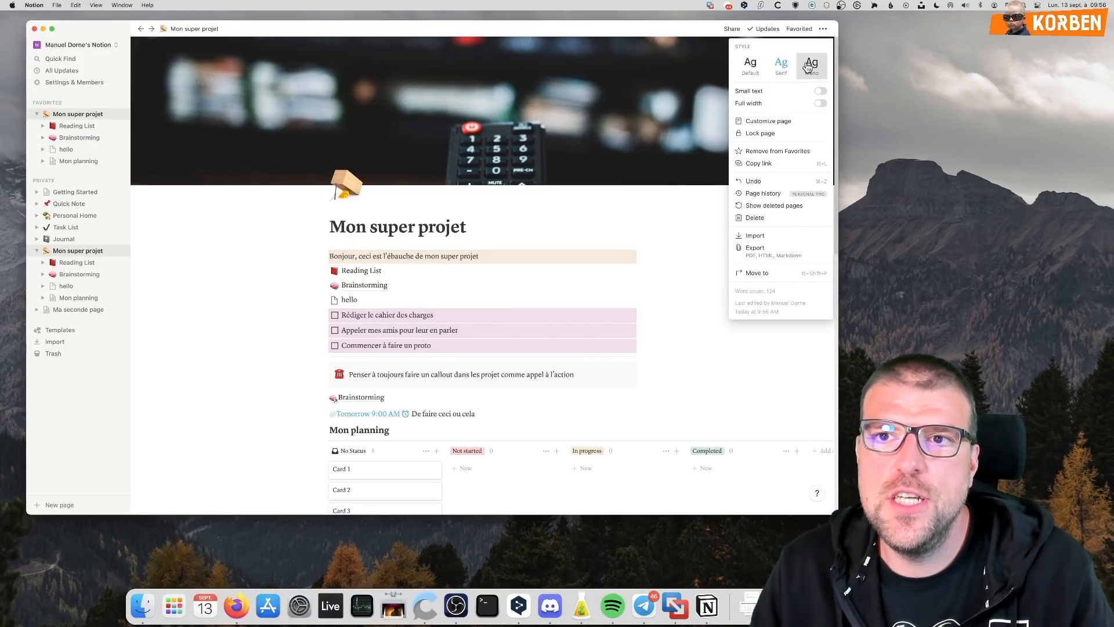
left_click(755, 68)
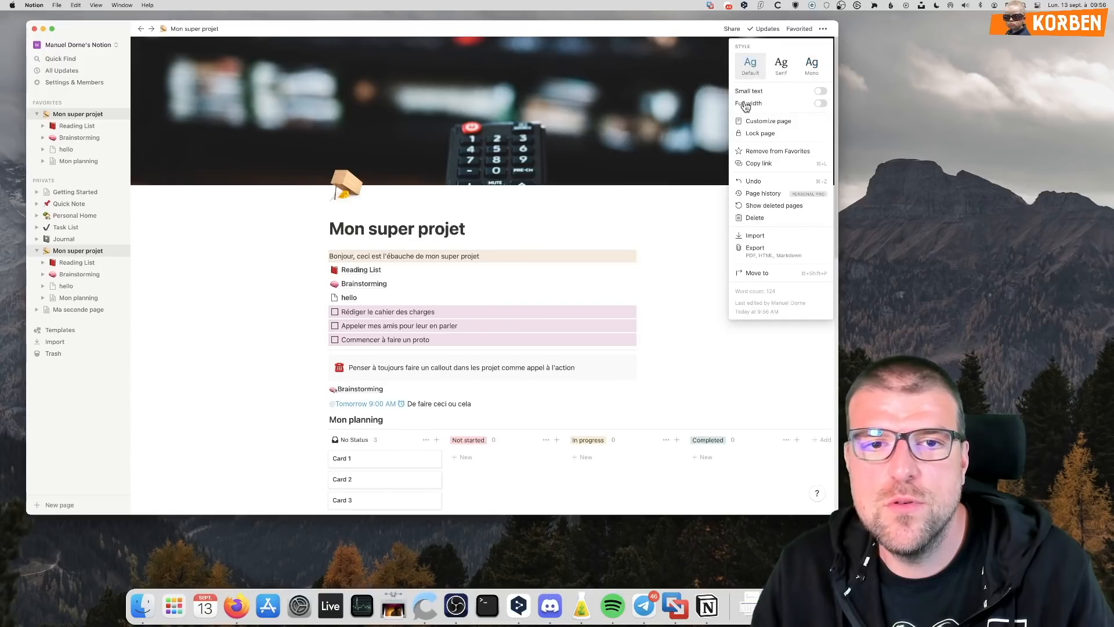
Try the Small text and Full width options on Mon super projet, switching each one back off
left_click(820, 92)
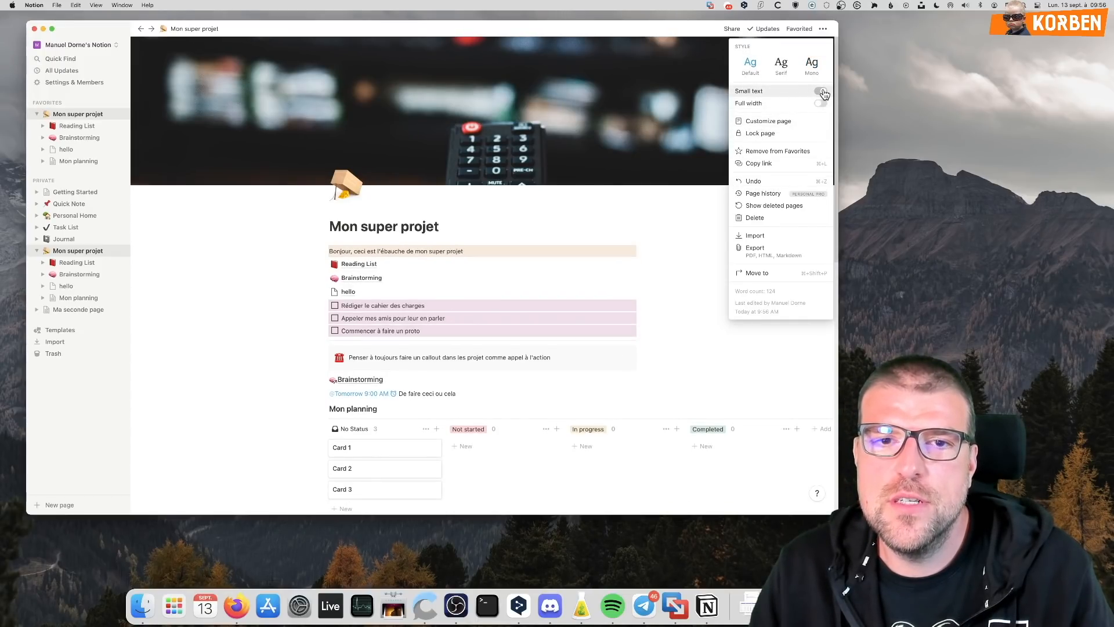
left_click(821, 93)
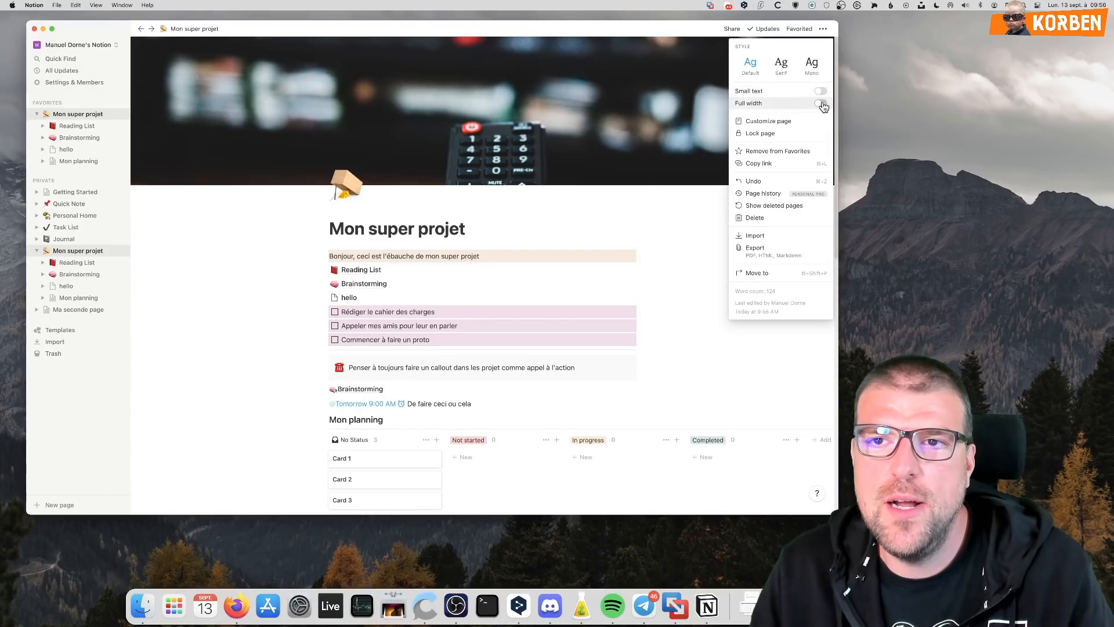
left_click(821, 103)
left_click(821, 103)
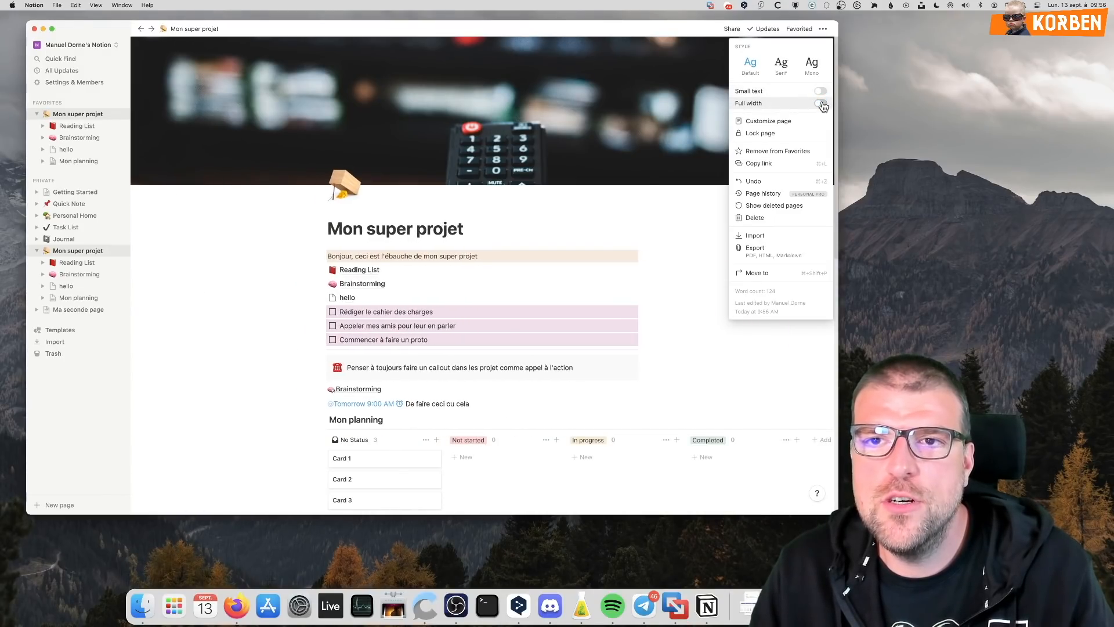
left_click(820, 103)
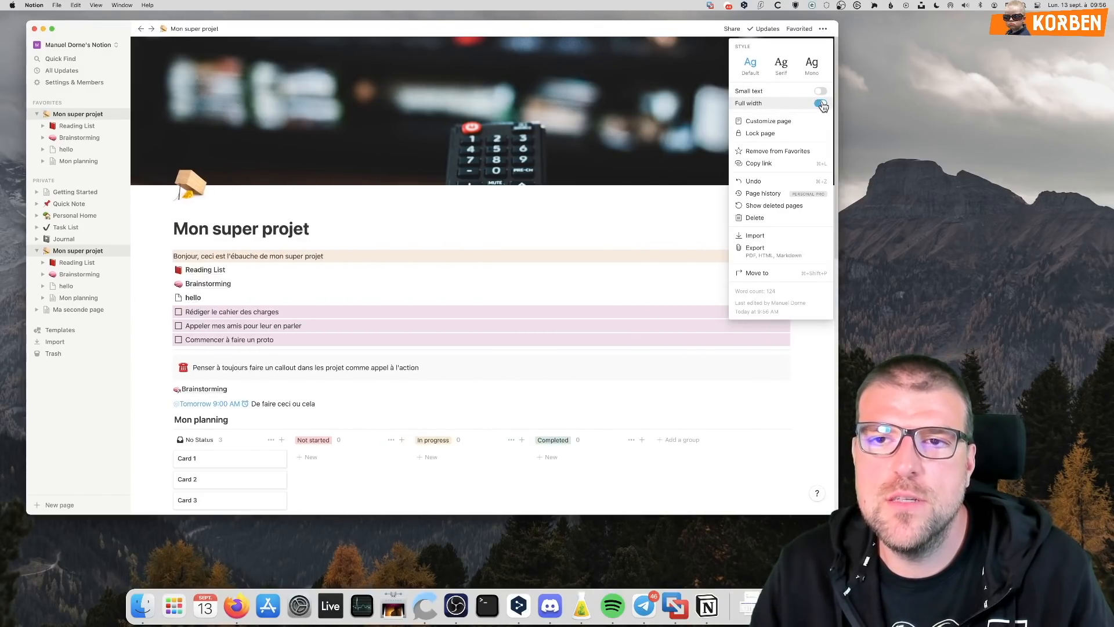
left_click(821, 104)
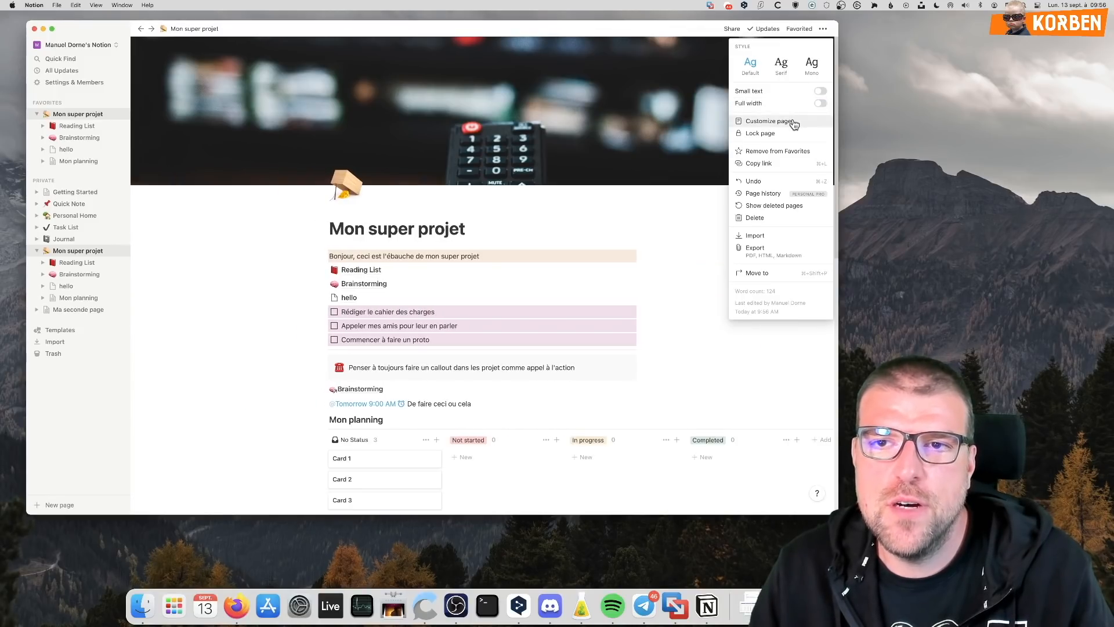
Examine the backlinks display options in the page customisation settings of Mon super projet
left_click(767, 122)
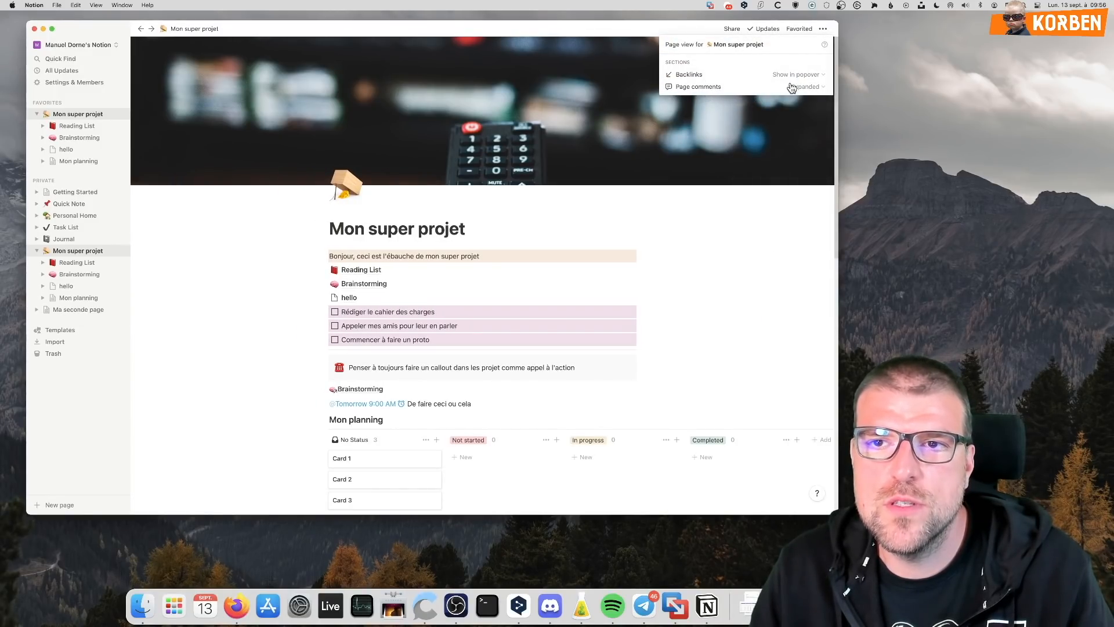
left_click(808, 76)
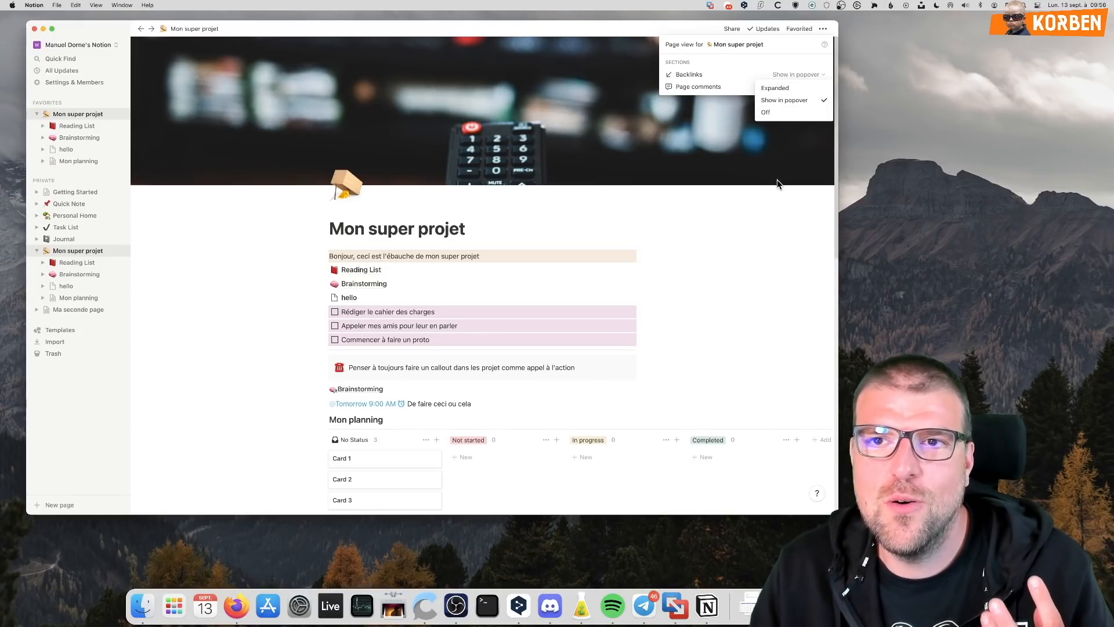
left_click(769, 215)
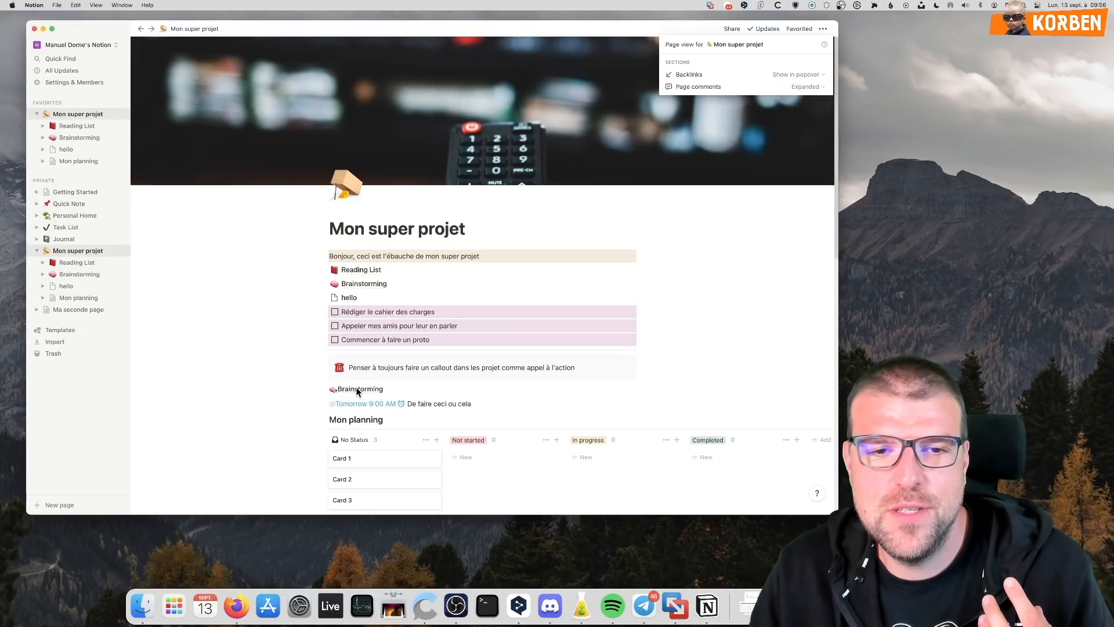
left_click(396, 381)
Follow the inline Brainstorming link below the callout and return to Mon super projet
scroll(377, 371, "down", 1)
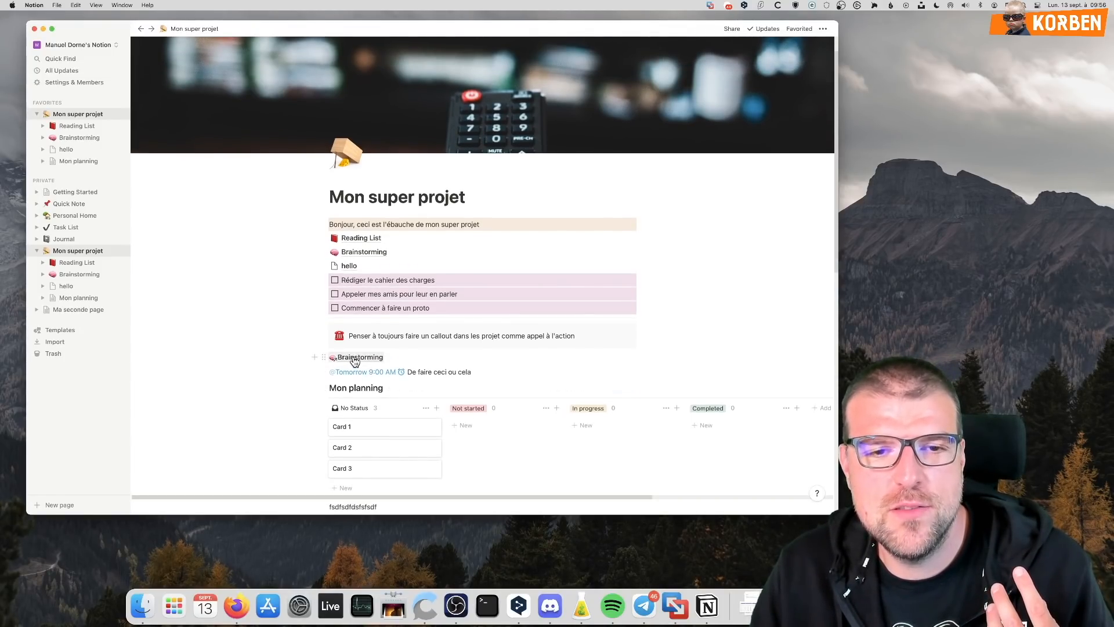
left_click(356, 358)
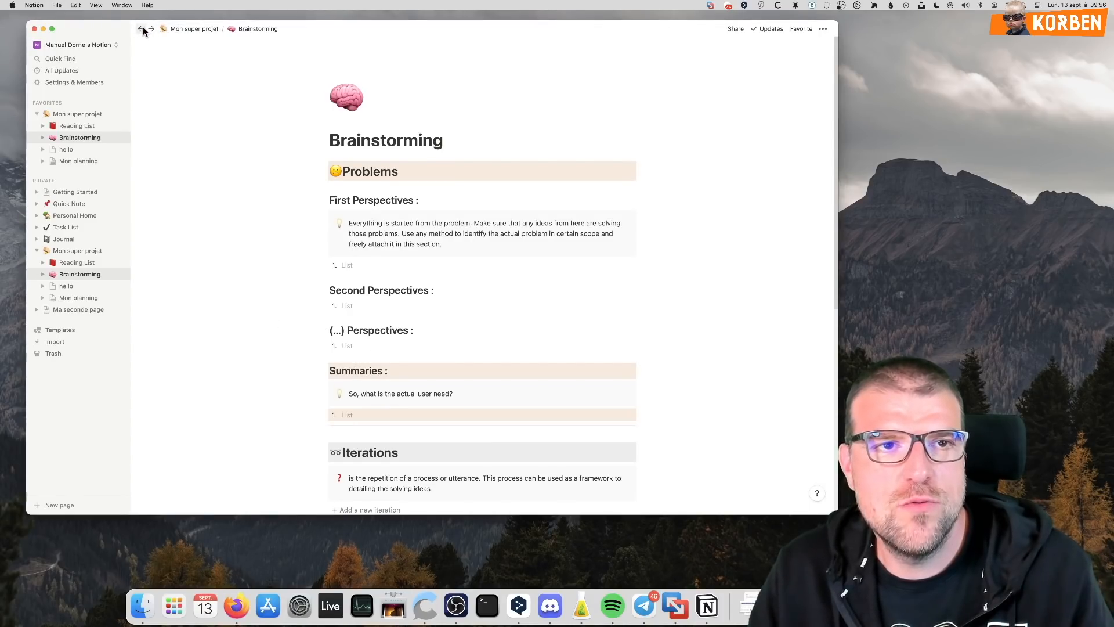
left_click(204, 29)
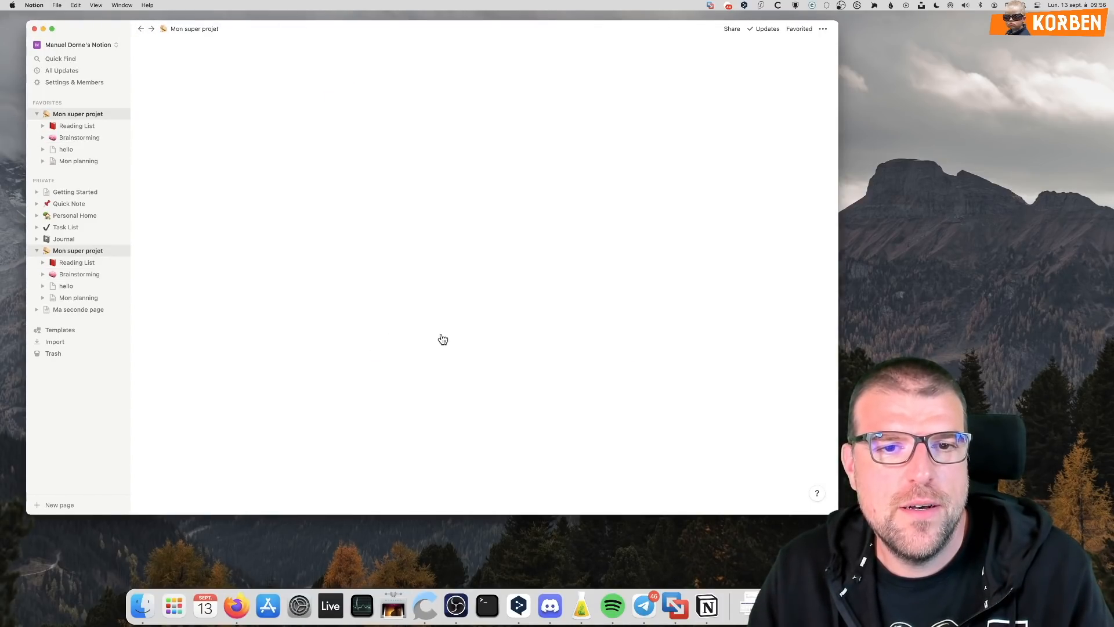
Set the backlinks of Mon super projet to Expanded in the page customisation settings
left_click(823, 28)
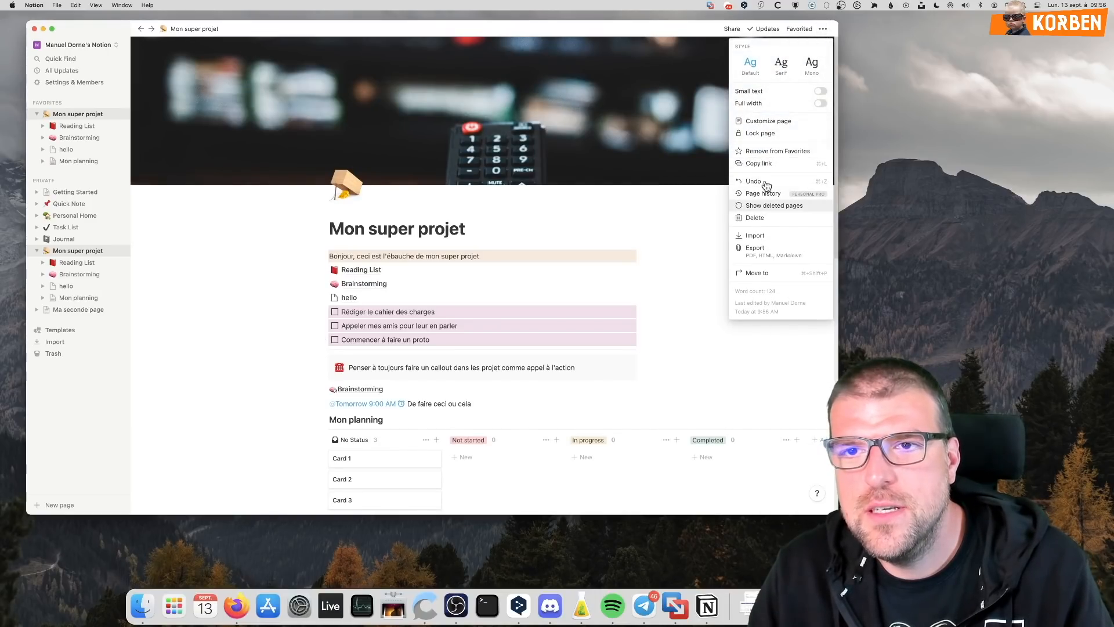
left_click(767, 121)
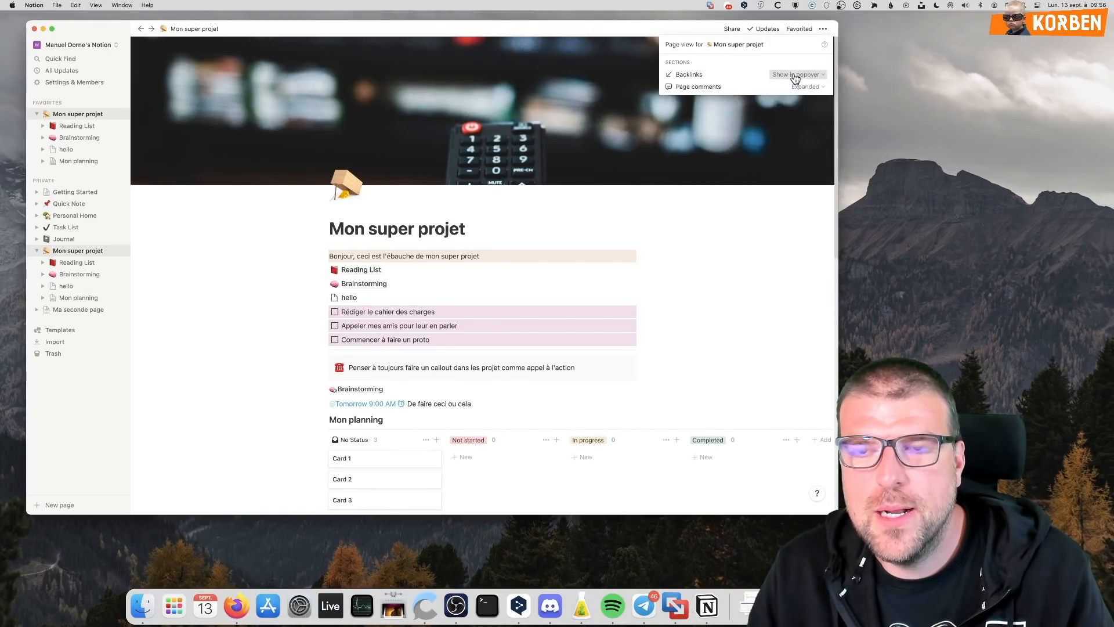
left_click(793, 75)
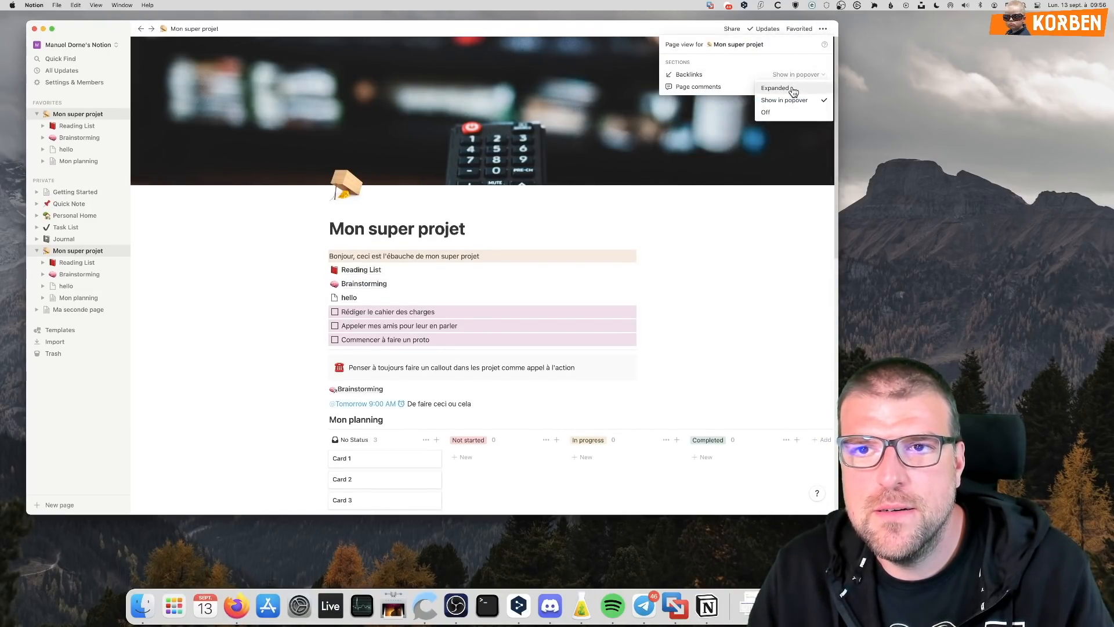
left_click(793, 89)
left_click(804, 87)
left_click(702, 274)
left_click(570, 400)
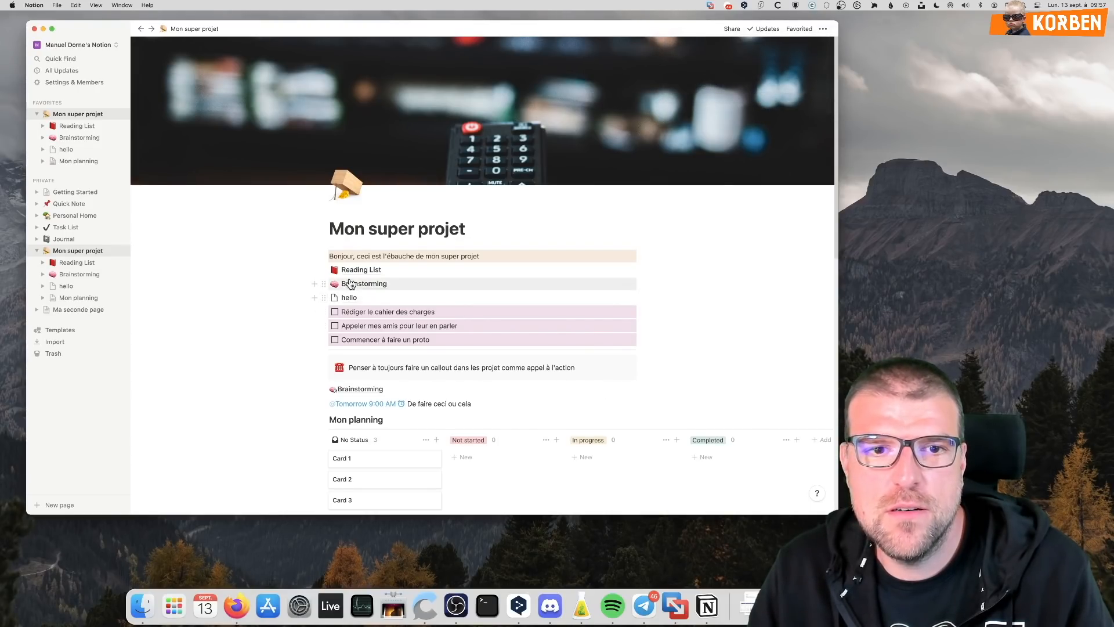
Check the Brainstorming and hello subpages for backlinks, returning to Mon super projet after each
left_click(350, 283)
left_click(141, 28)
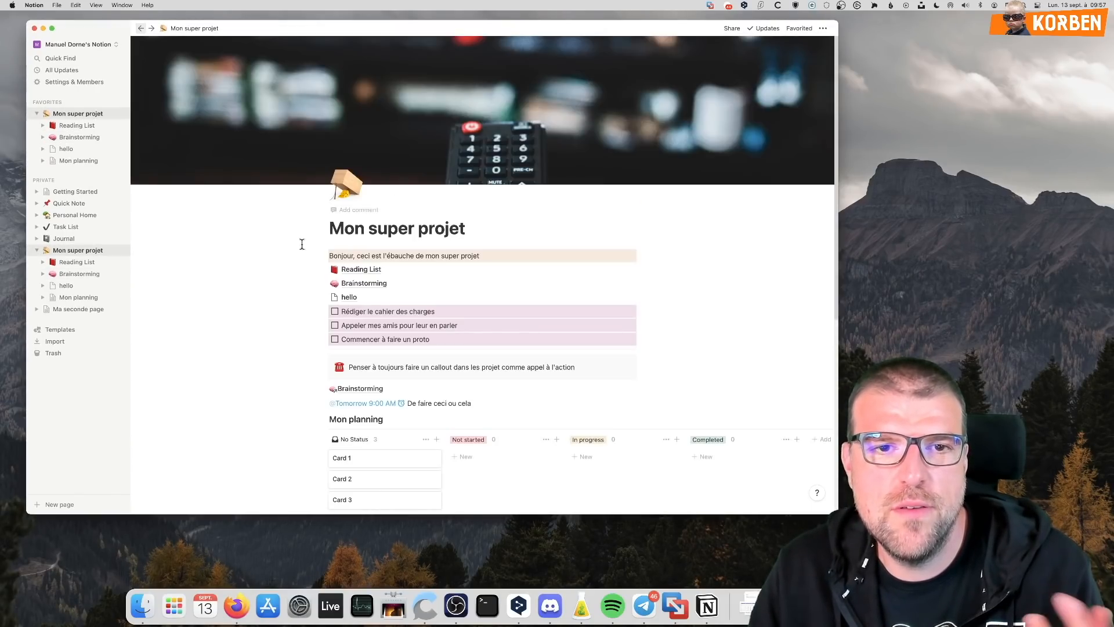
left_click(347, 297)
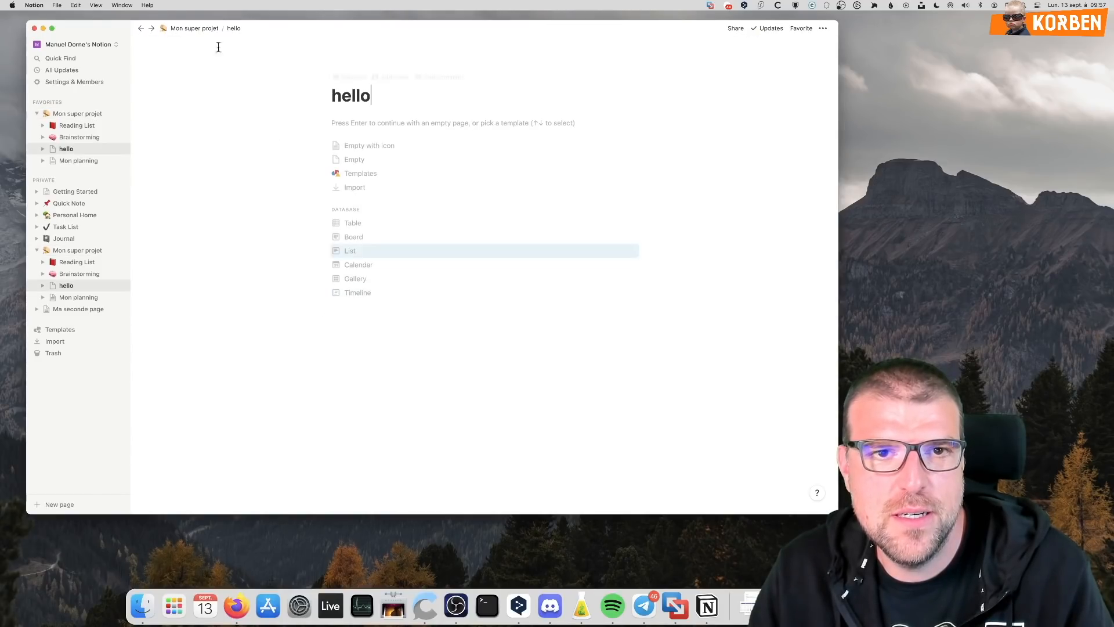
left_click(141, 29)
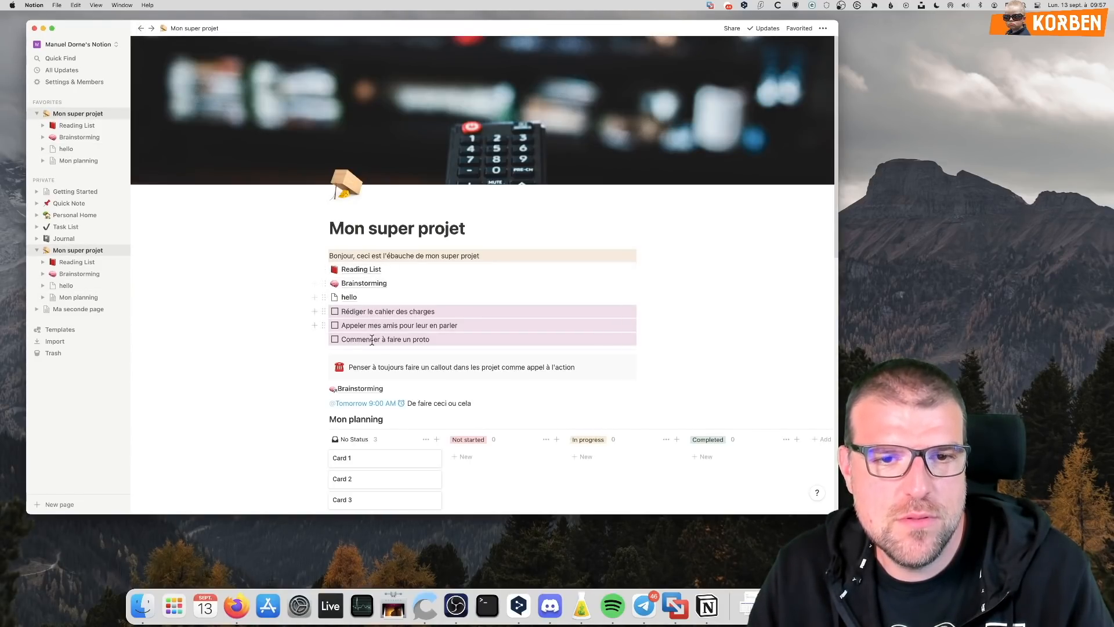
Start inserting a new block below the callout on Mon super projet
left_click(314, 362)
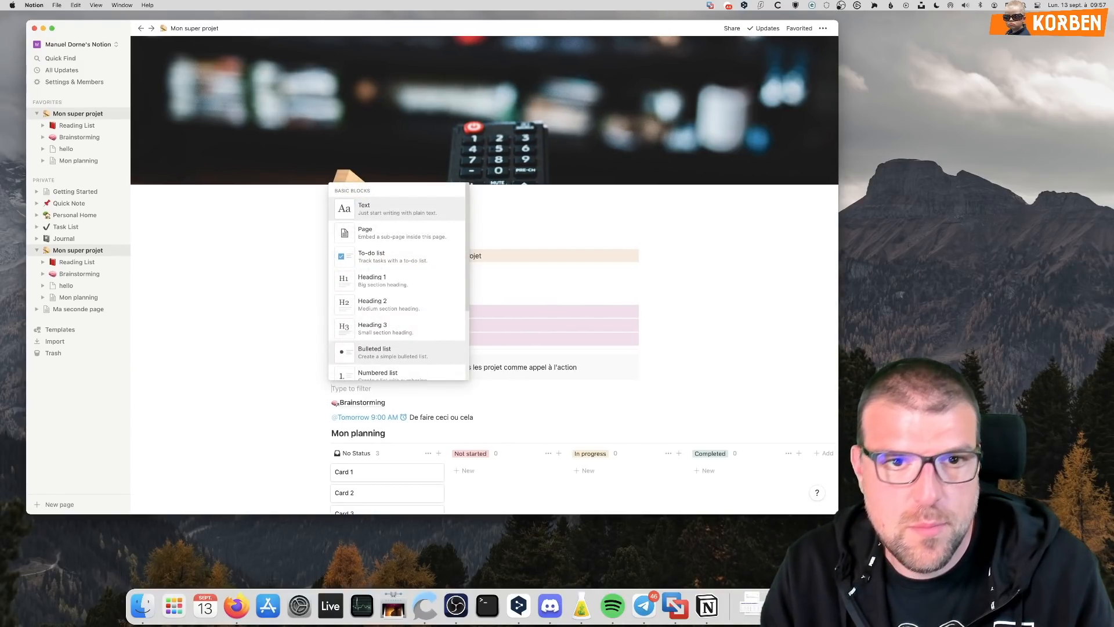
scroll(374, 279, "down", 5)
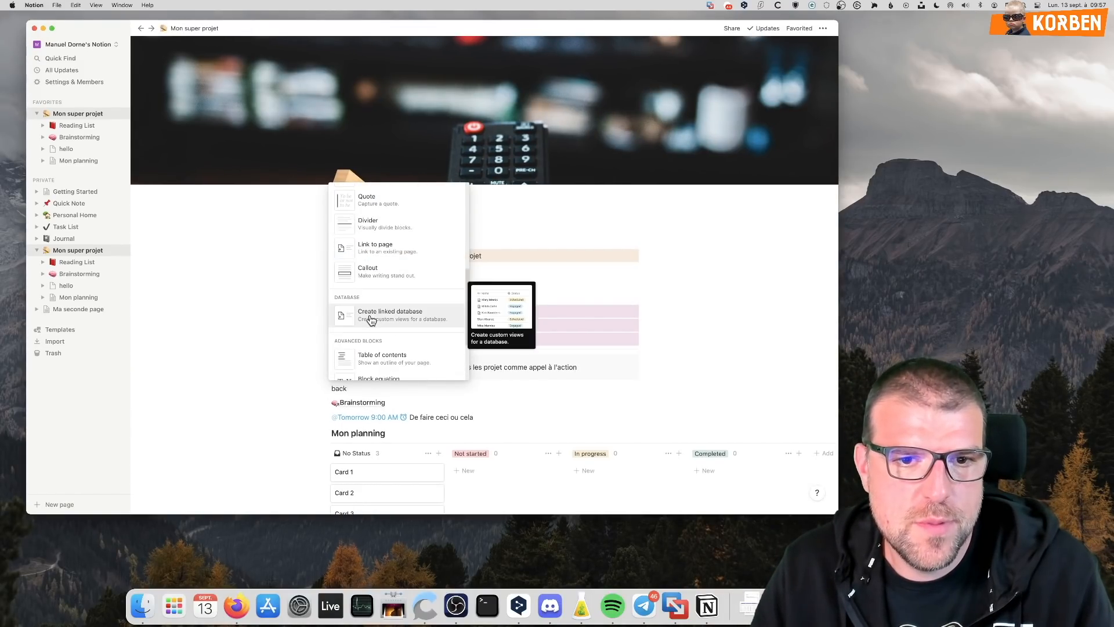
scroll(369, 322, "down", 1)
scroll(383, 307, "up", 5)
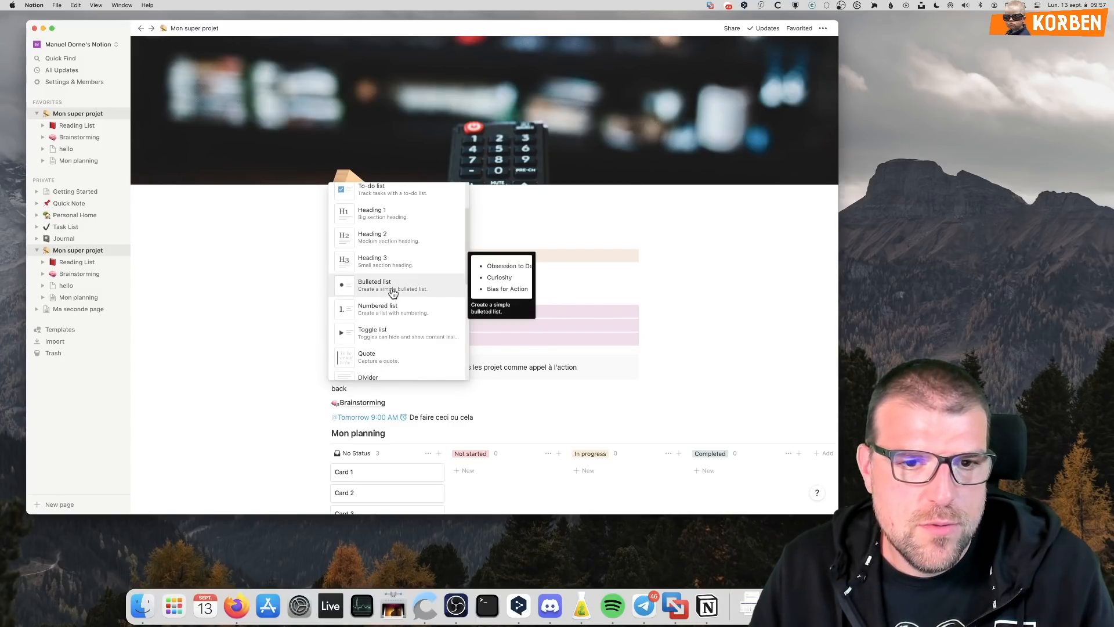
scroll(398, 311, "up", 2)
left_click(349, 388)
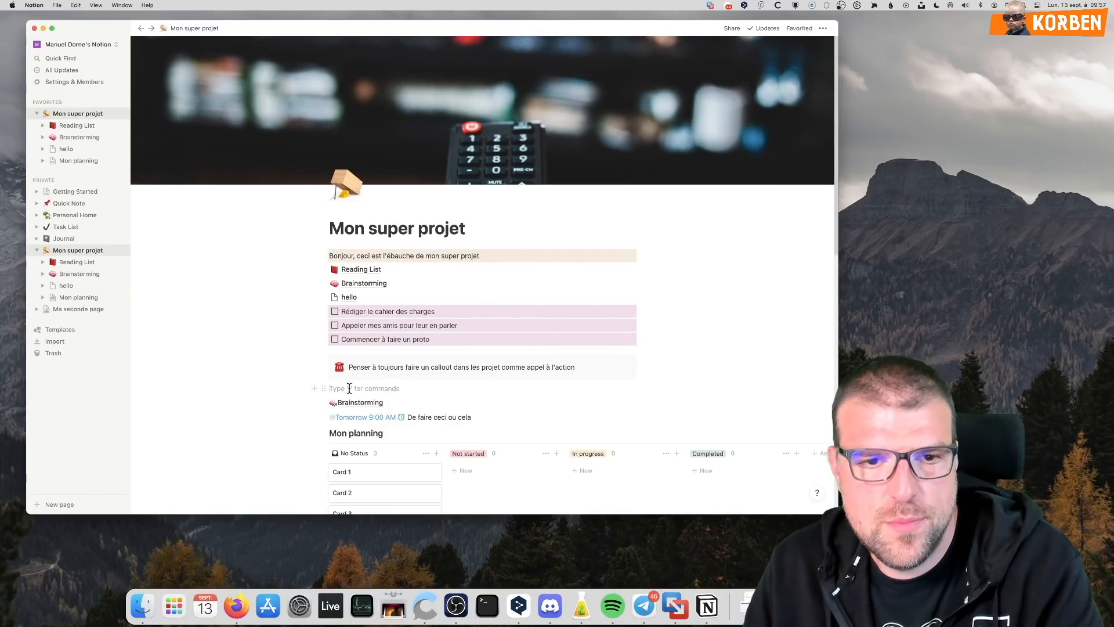
type("/li")
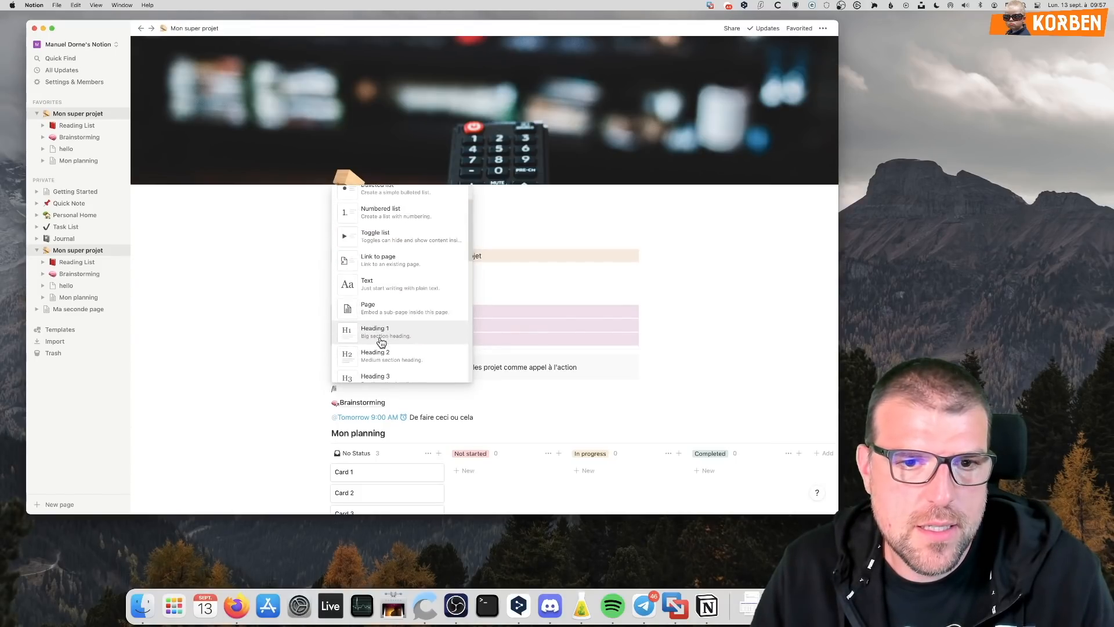
scroll(389, 335, "down", 5)
scroll(399, 328, "down", 3)
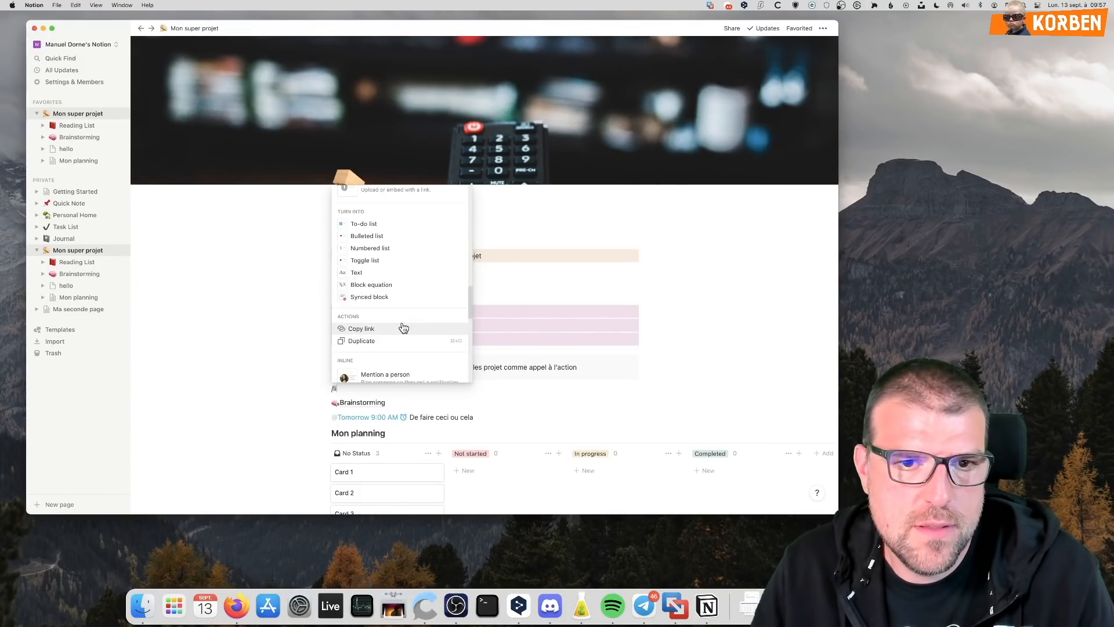
scroll(417, 306, "up", 3)
scroll(419, 306, "down", 3)
scroll(421, 304, "down", 2)
scroll(419, 302, "up", 5)
scroll(398, 325, "up", 2)
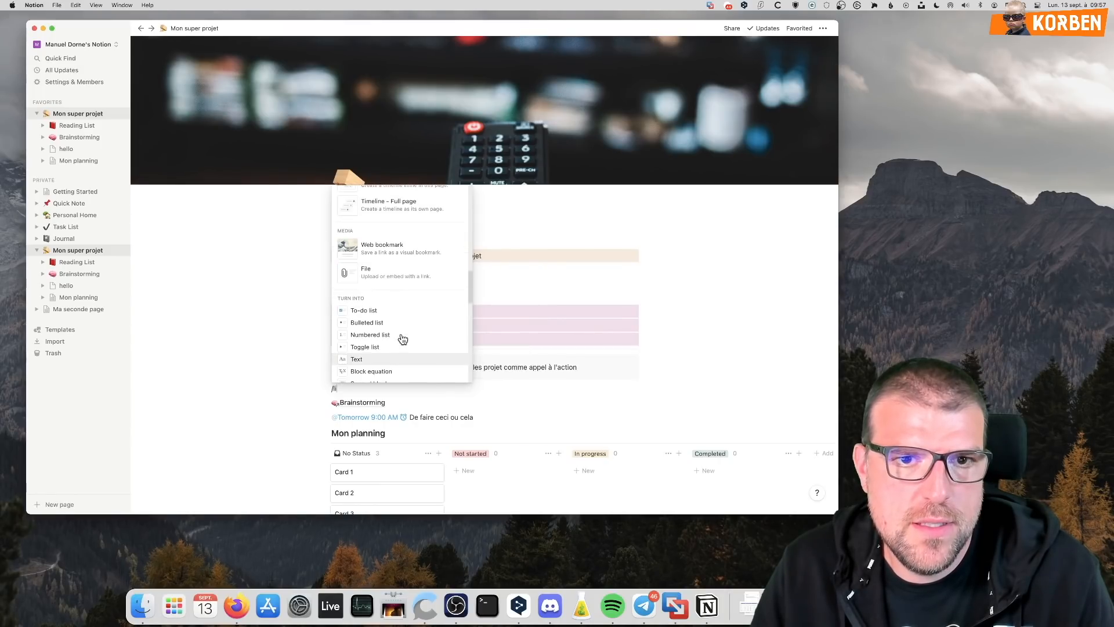
left_click(391, 249)
type("https://korb")
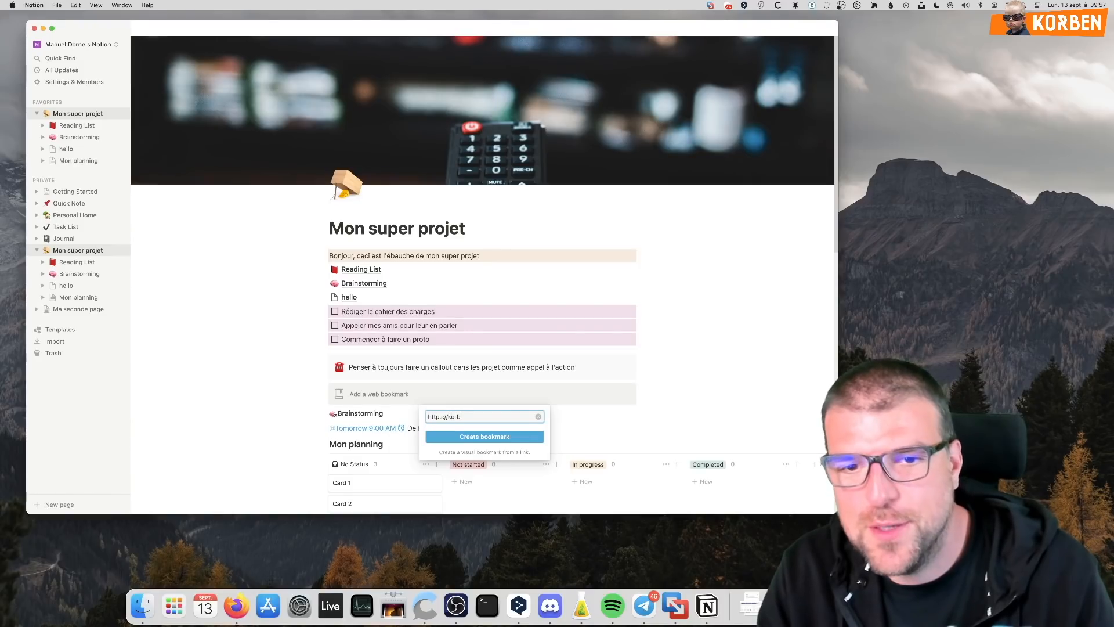
type("en.info")
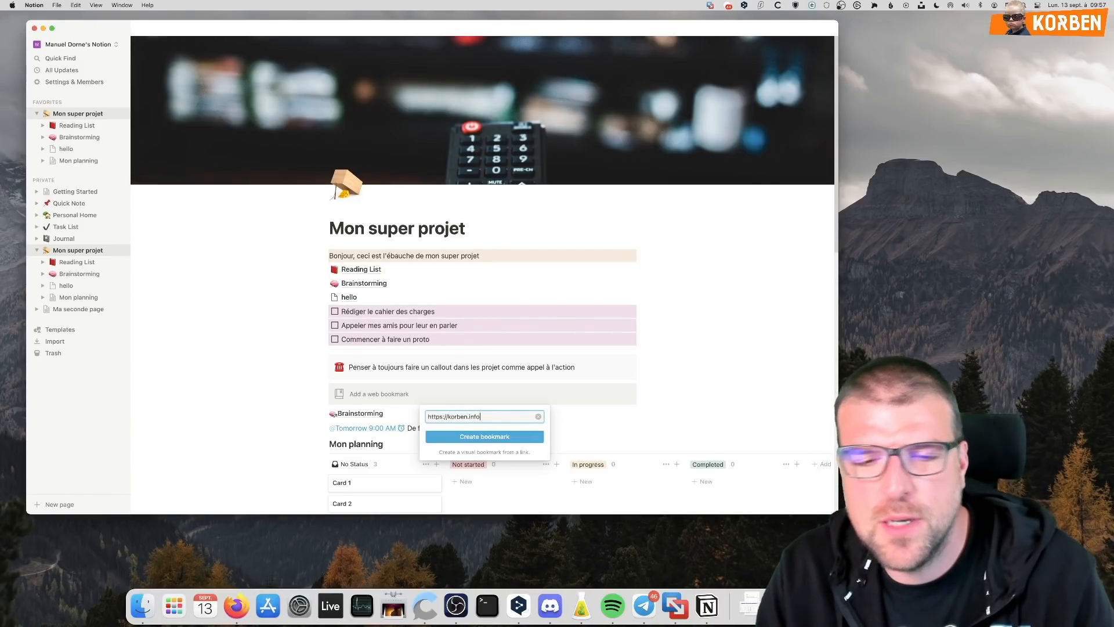
left_click(525, 443)
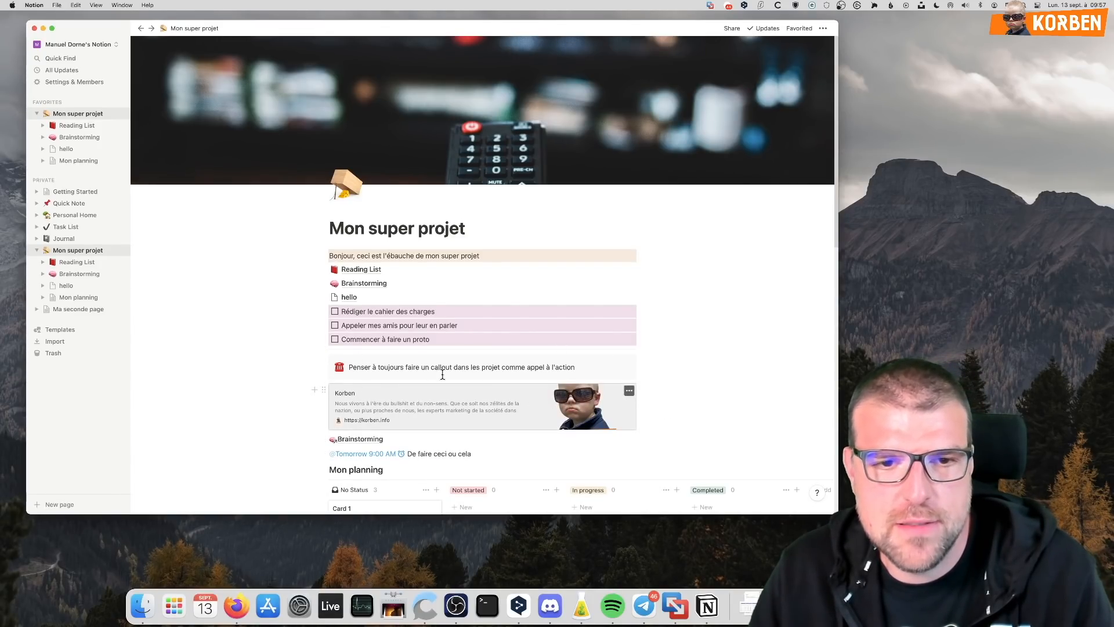
left_click(524, 409)
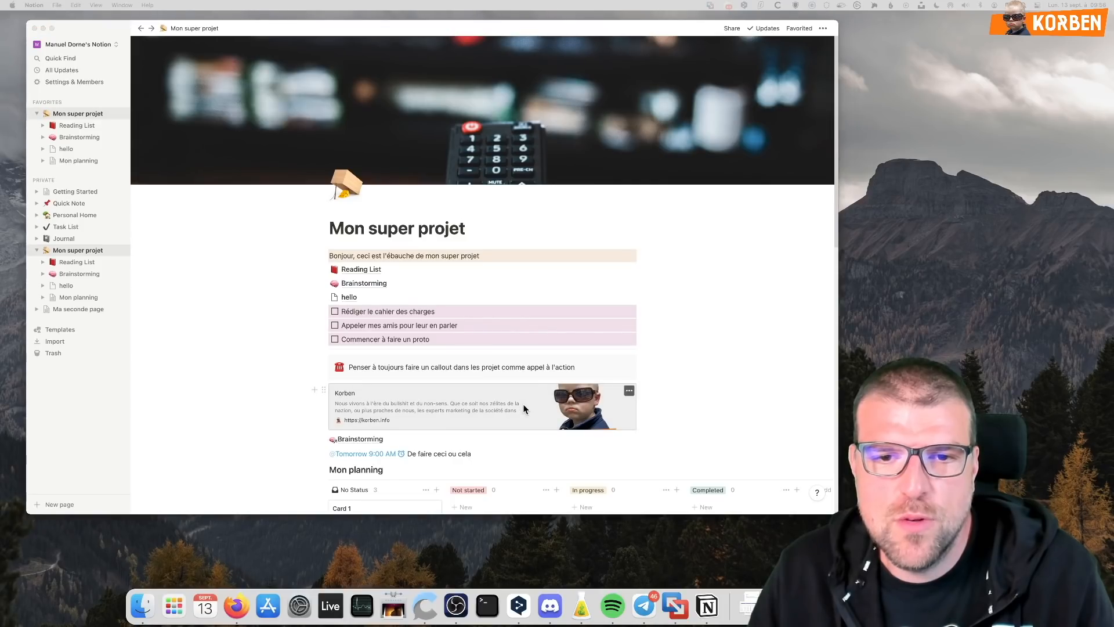
left_click(753, 281)
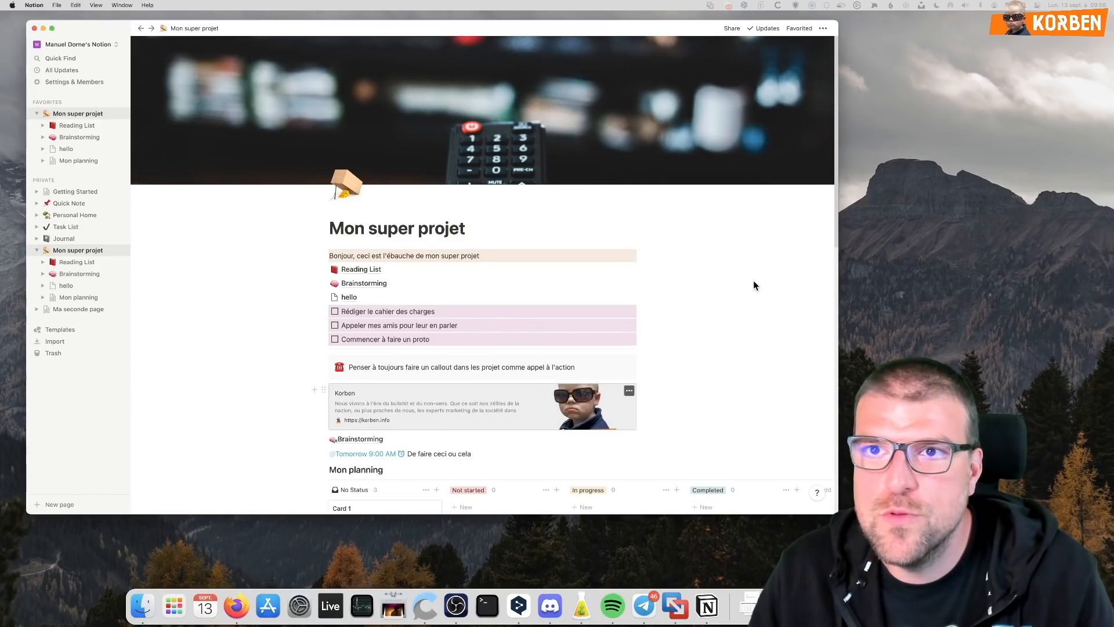
View the page's customization options for backlinks and page comments, leaving them as they are
left_click(823, 28)
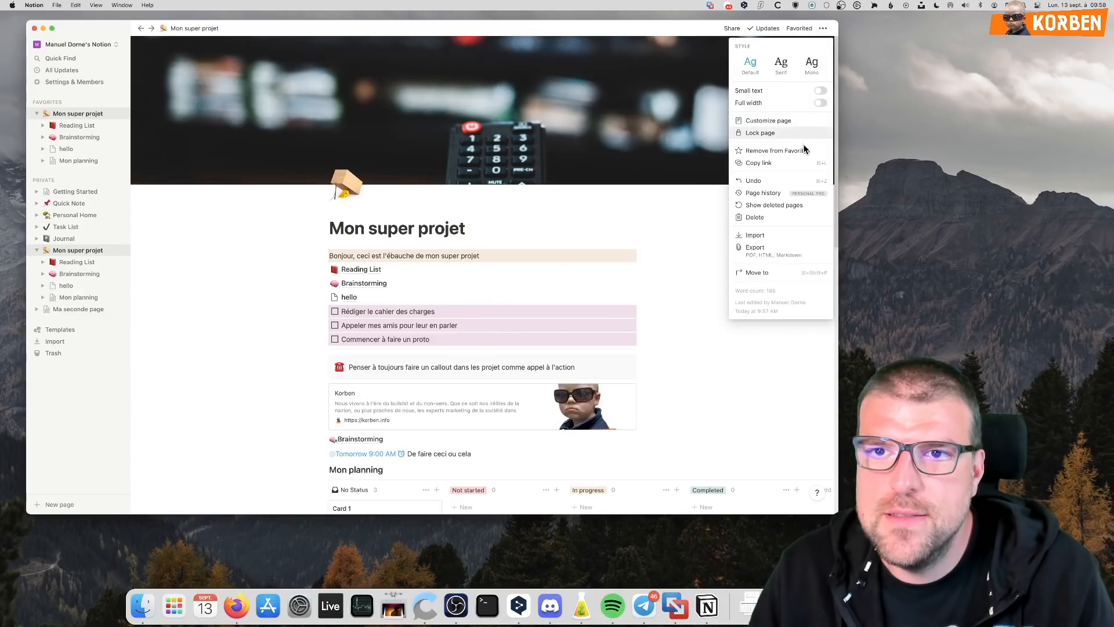
left_click(760, 122)
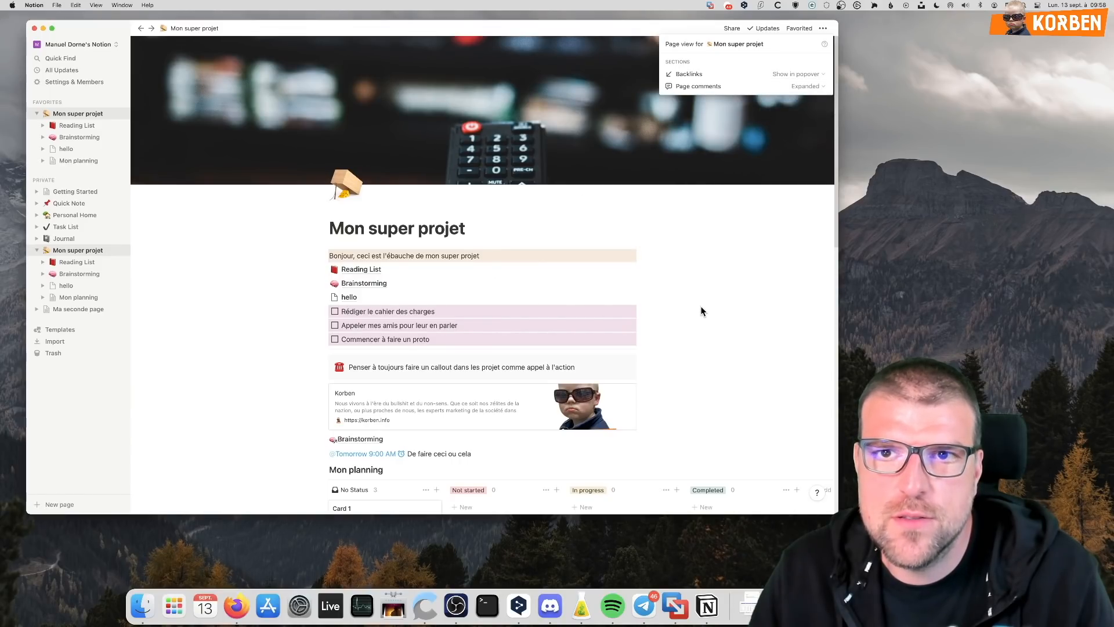
left_click(705, 420)
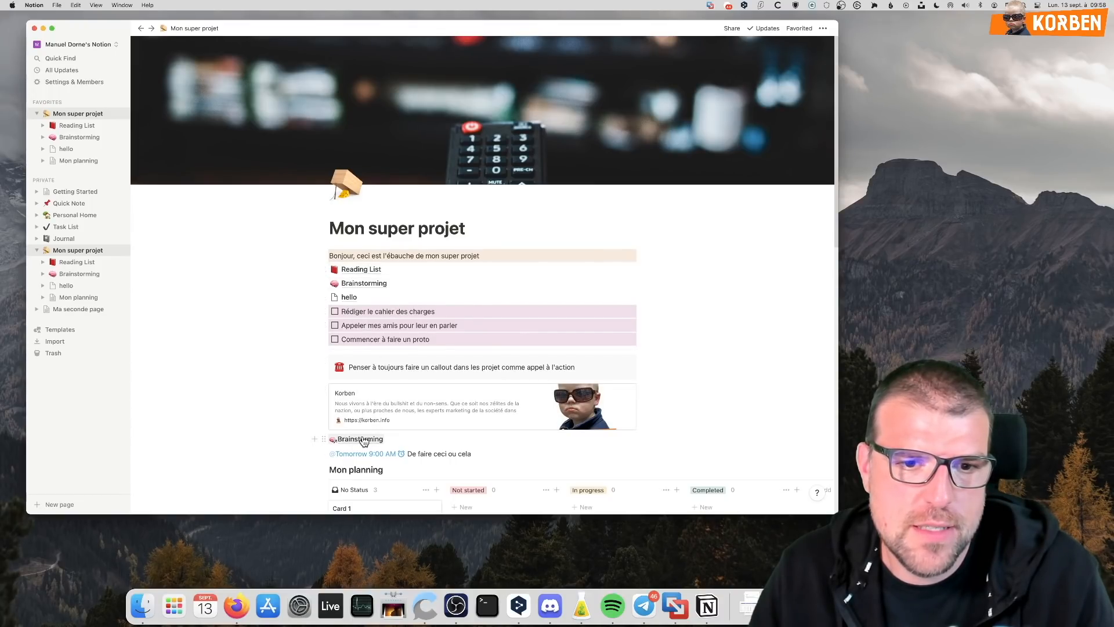
left_click(363, 439)
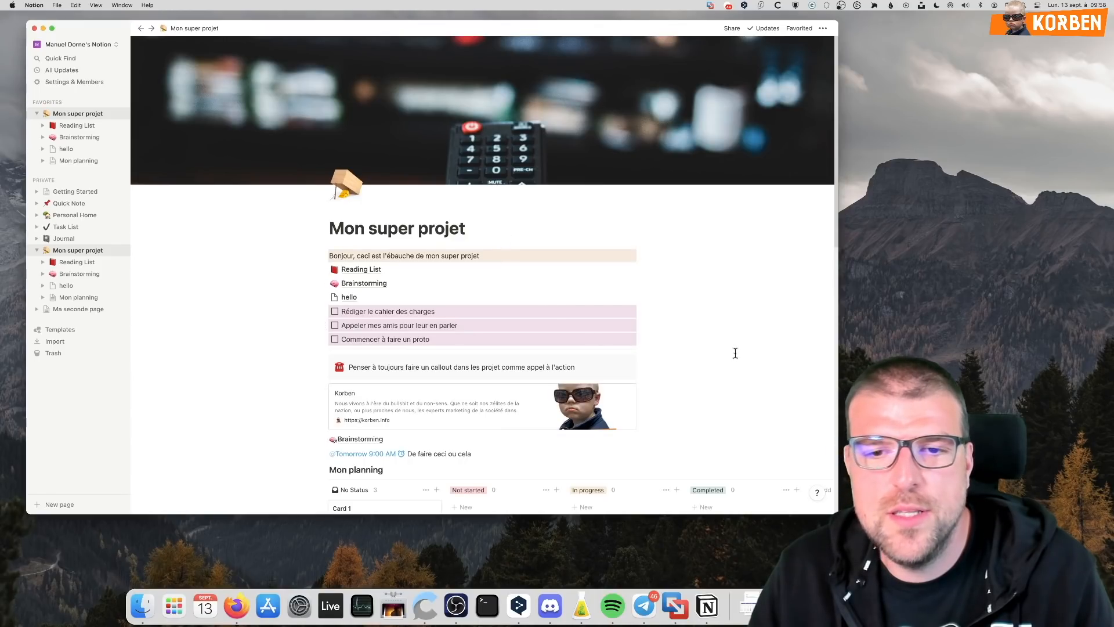
scroll(736, 353, "down", 5)
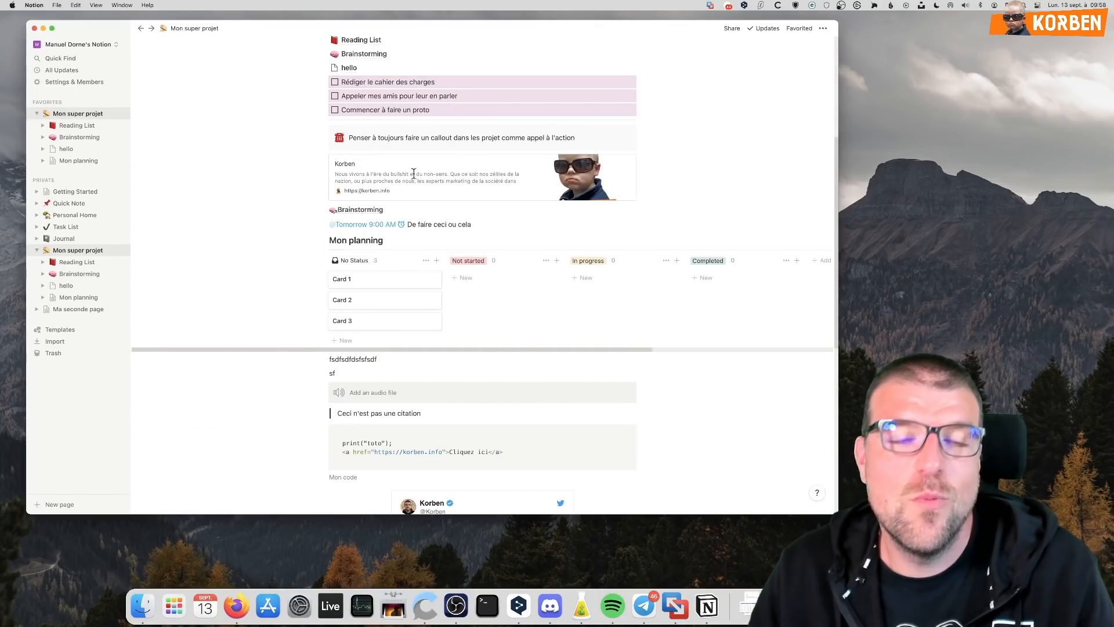
scroll(486, 368, "down", 6)
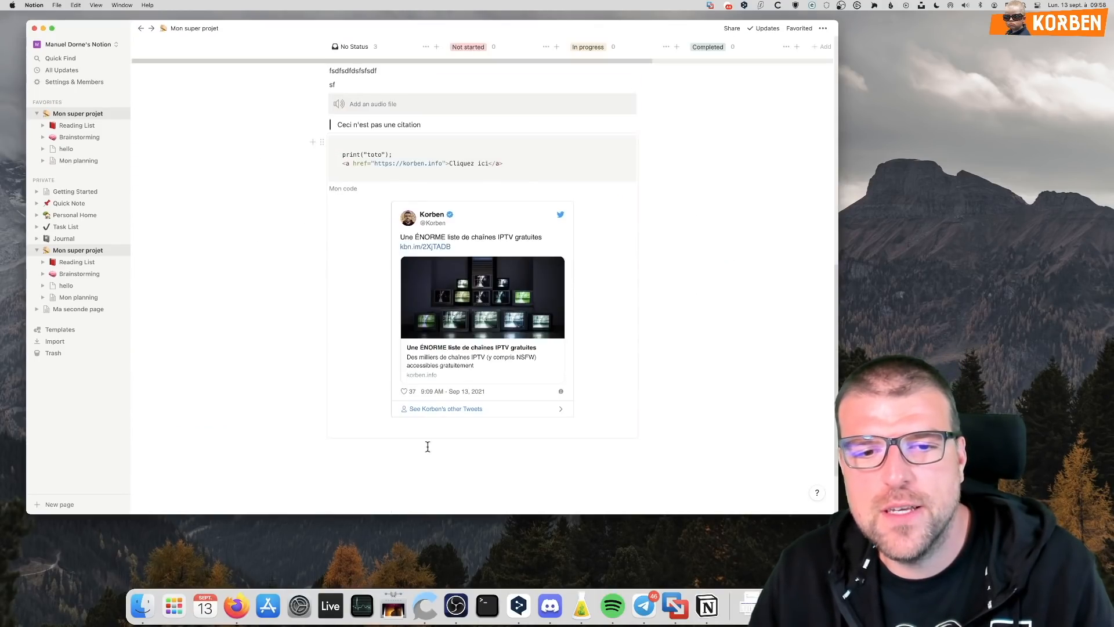
left_click(389, 456)
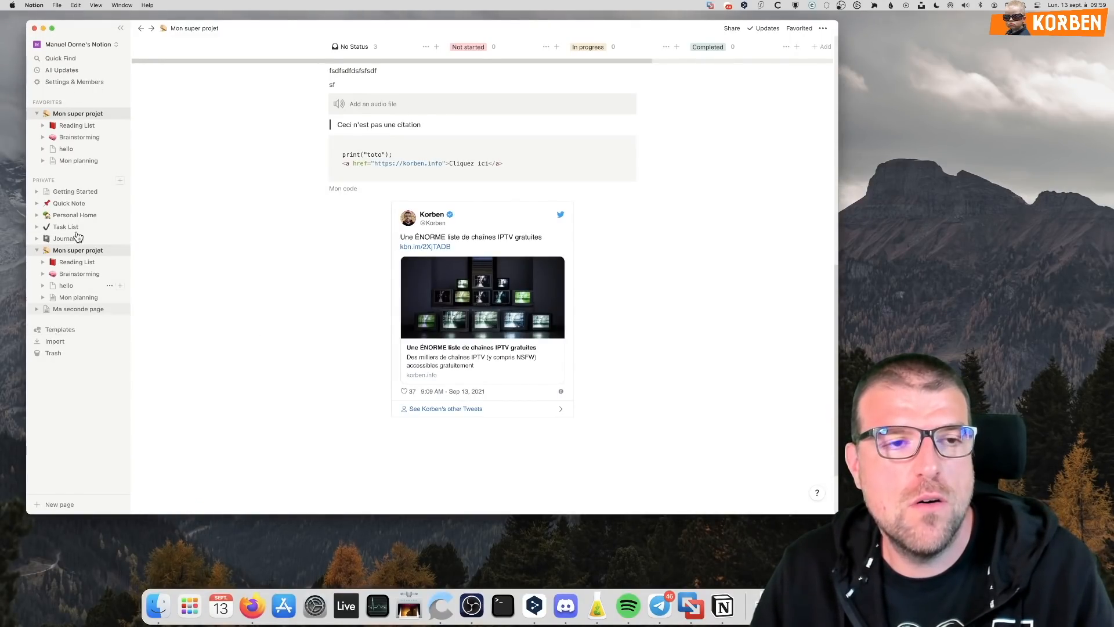
View the sources available for importing content into the workspace, then close the import window
left_click(62, 340)
left_click(250, 295)
left_click(61, 341)
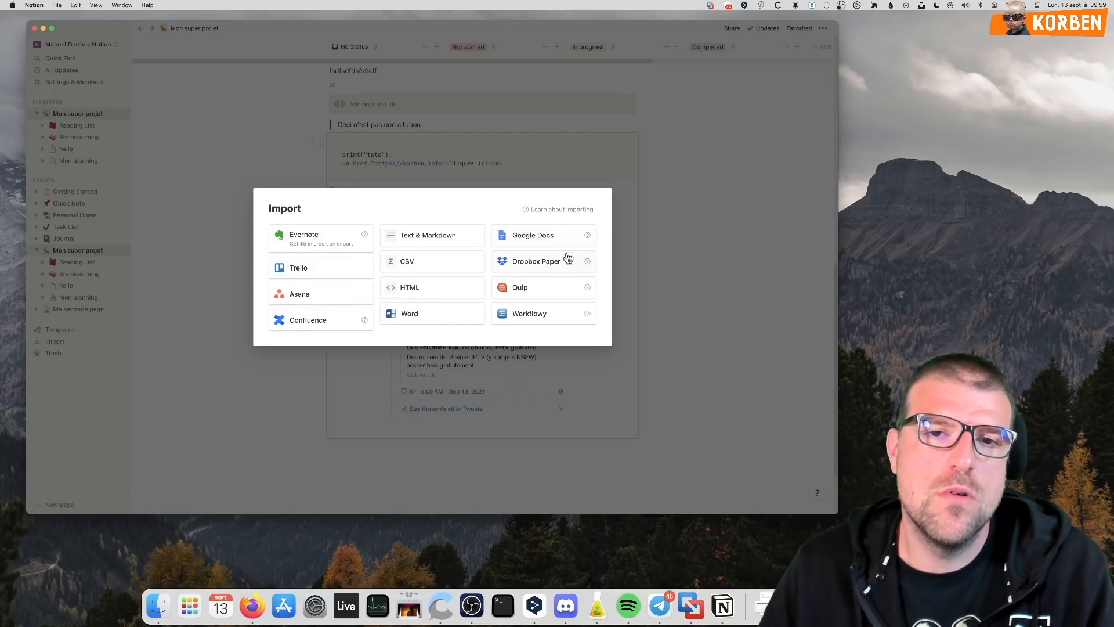
left_click(192, 353)
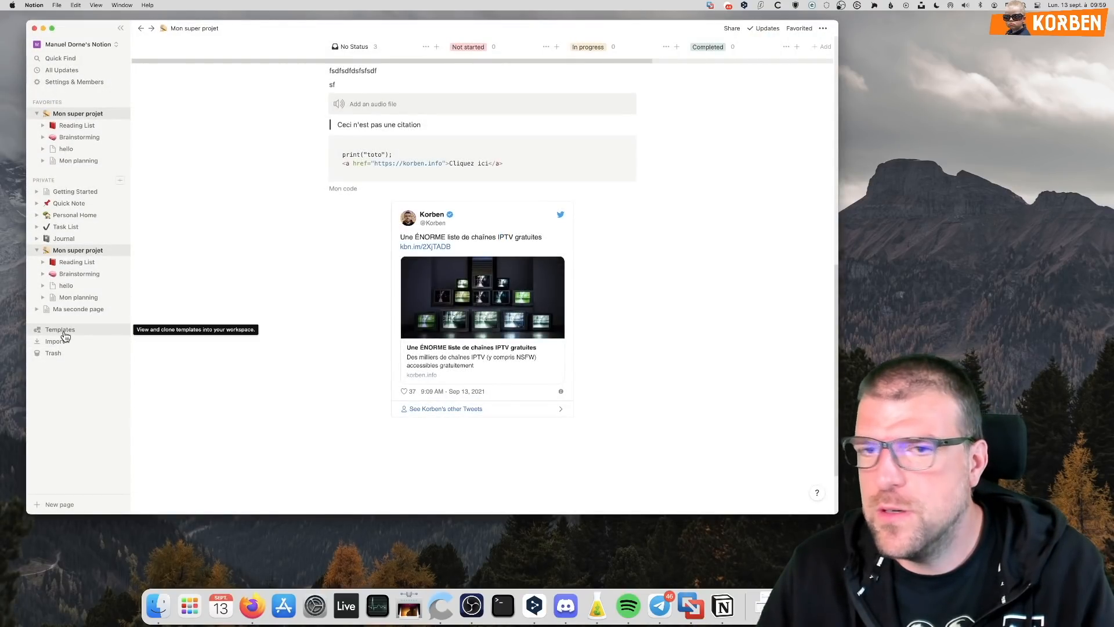
Preview the Reading List and Life Wiki templates in the Personal category, then close the template gallery
left_click(66, 333)
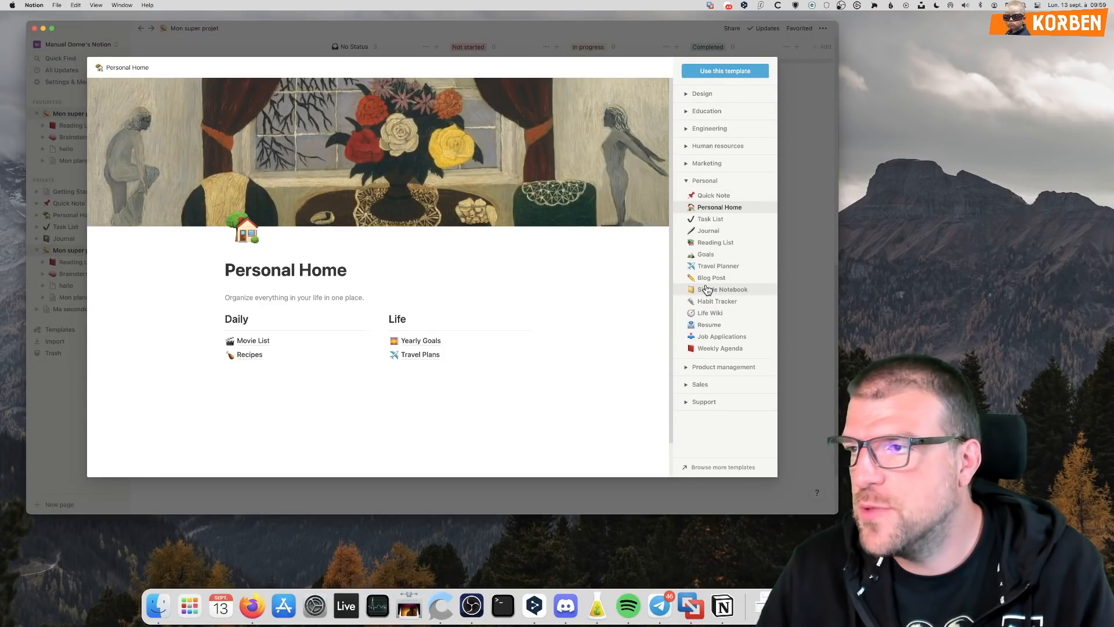
left_click(712, 247)
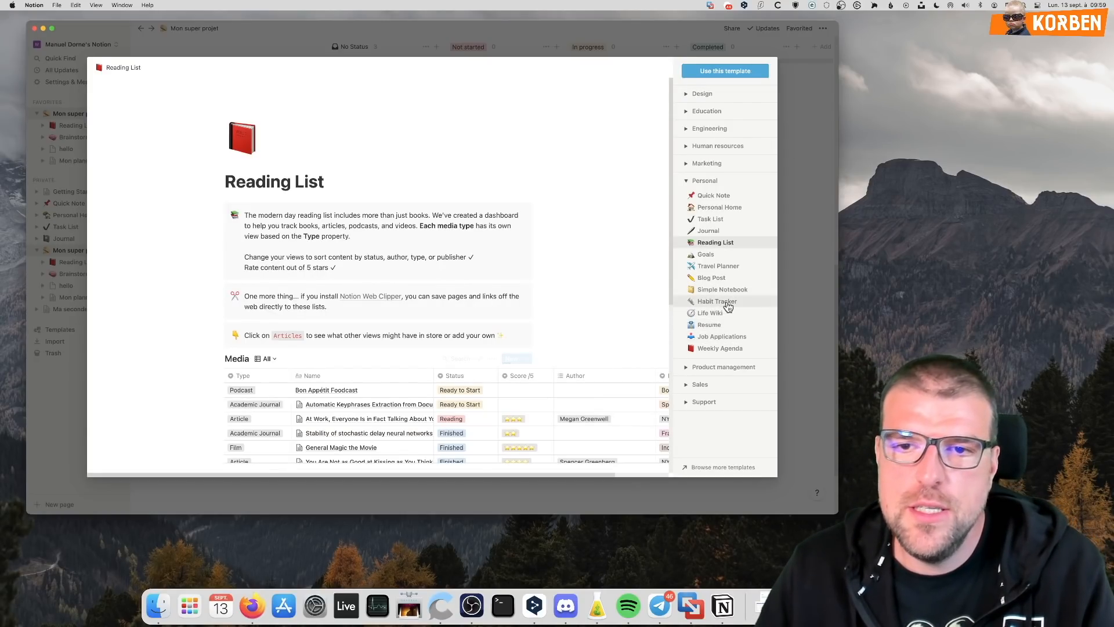
left_click(709, 313)
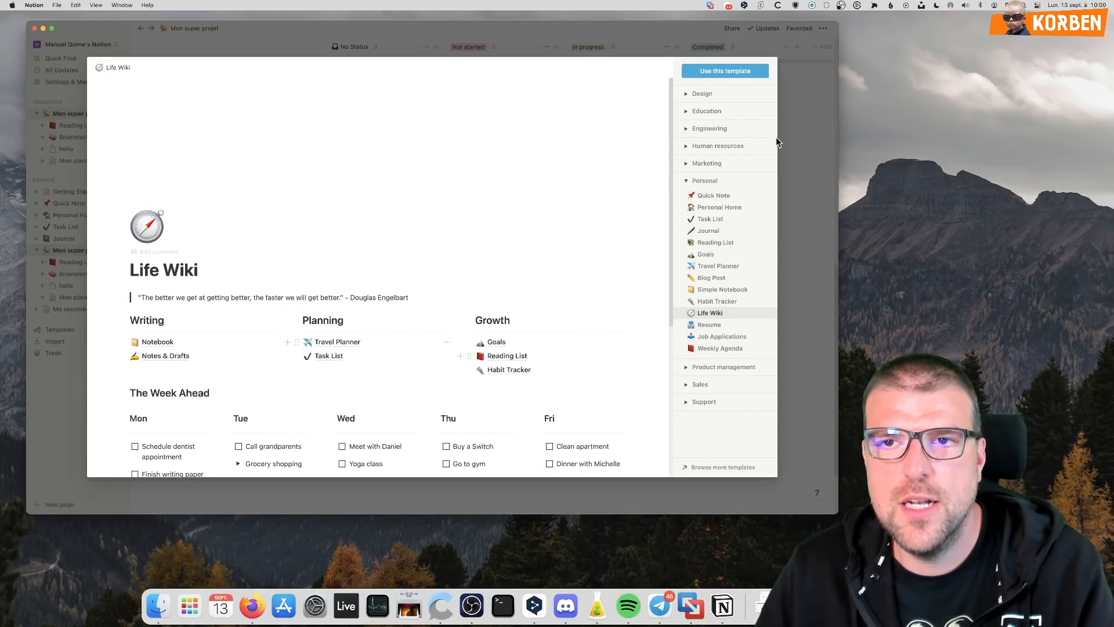
left_click(802, 128)
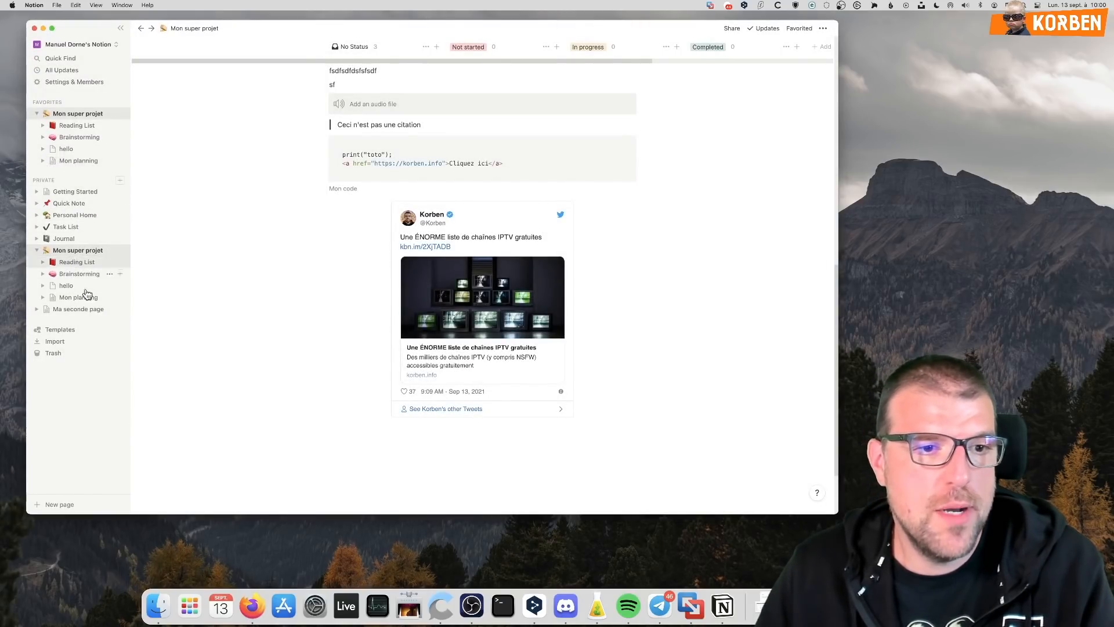
Create an empty private page titled "Ma base de client"
left_click(120, 182)
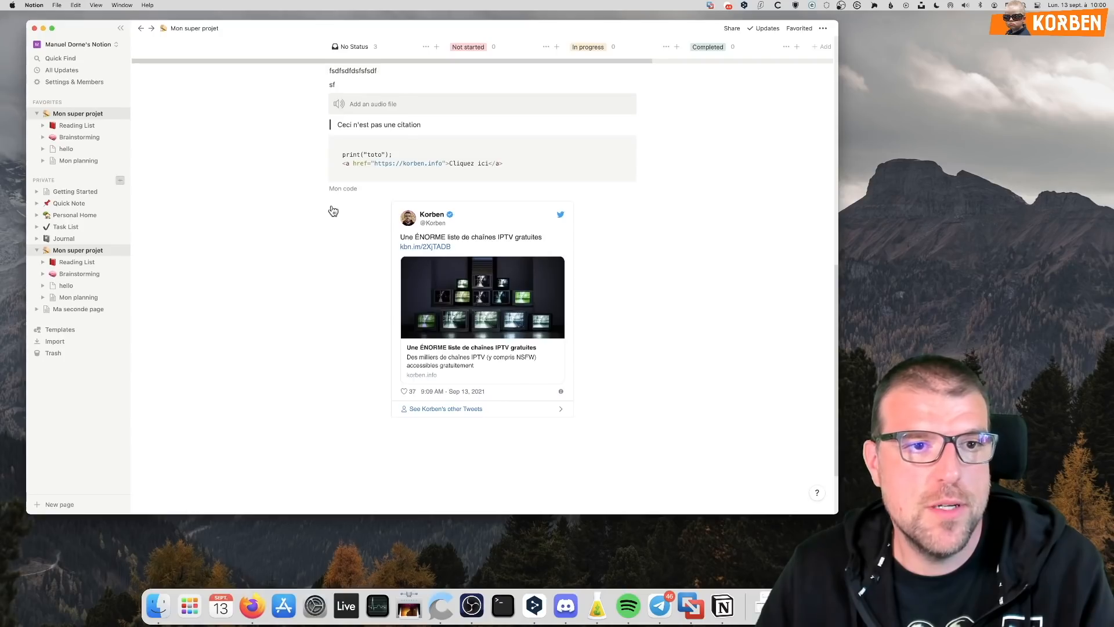
type("Ma bade d")
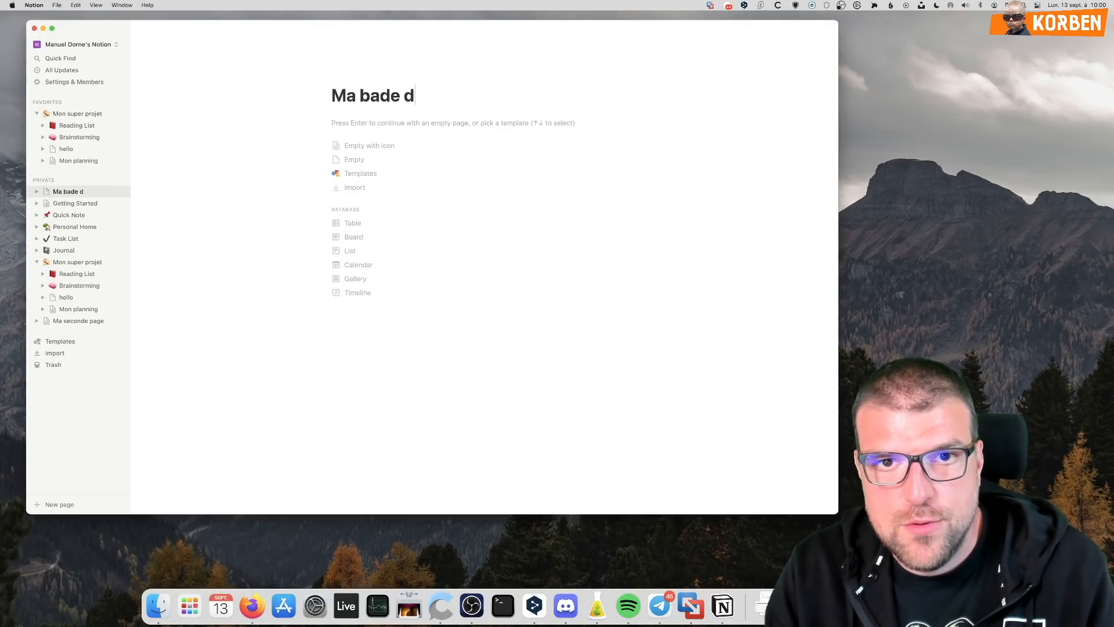
key("BackSpace")
key("BackSpace")
key("BackSpace")
key("BackSpace")
type("se de cle")
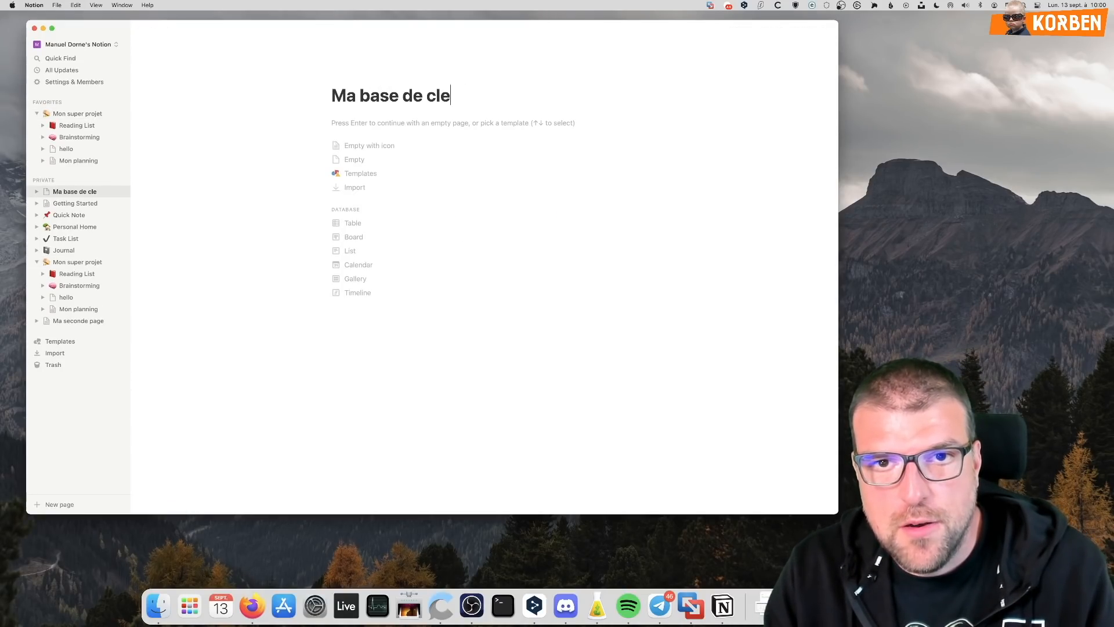
key("BackSpace")
key("BackSpace")
key("BackSpace")
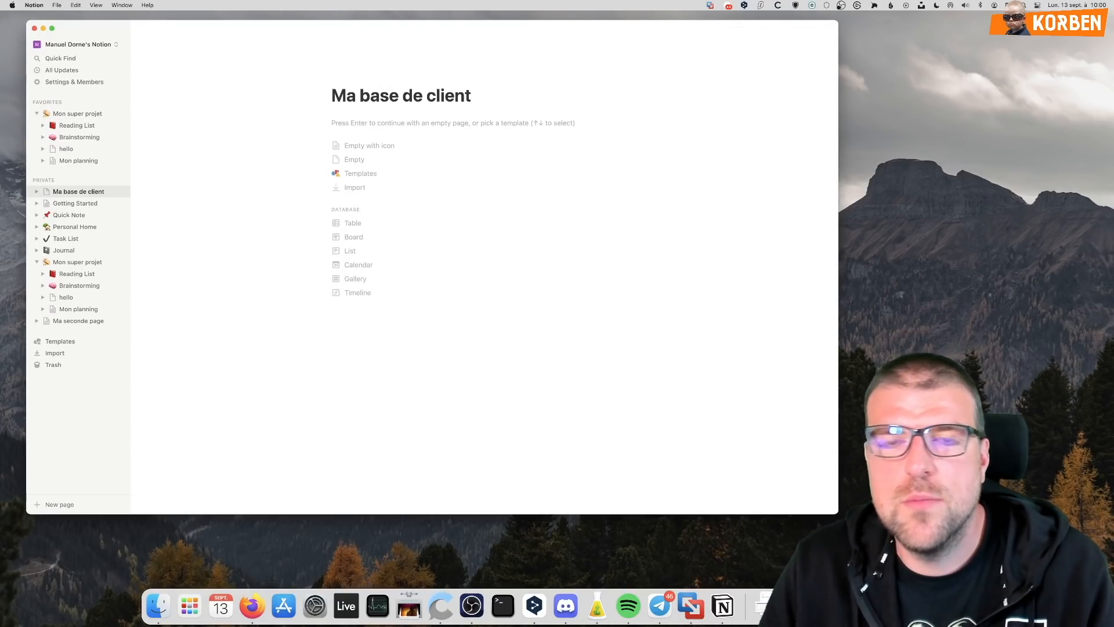
left_click(401, 126)
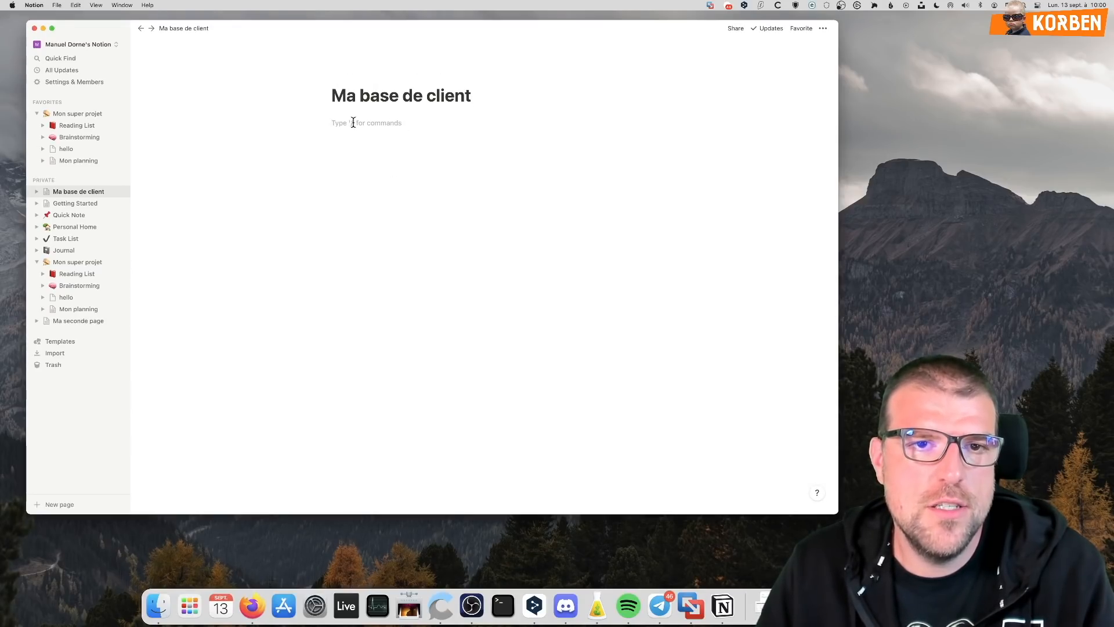
Insert a full-page table database into the "Ma base de client" page
left_click(407, 124)
left_click(316, 124)
scroll(343, 287, "down", 10)
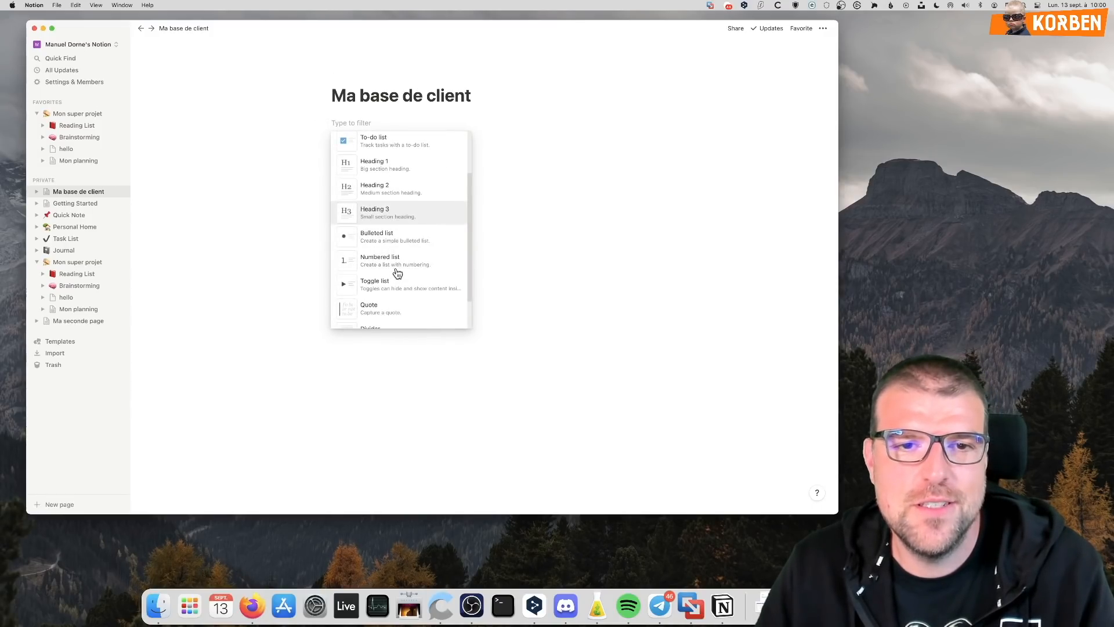
scroll(402, 250, "down", 6)
scroll(403, 226, "up", 8)
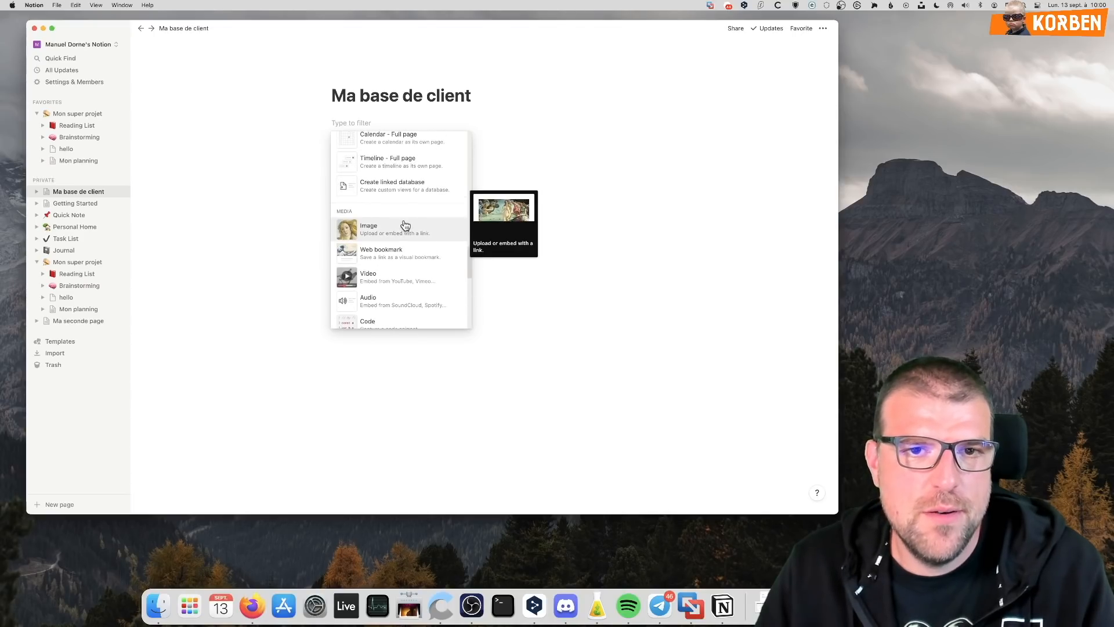
scroll(377, 216, "up", 5)
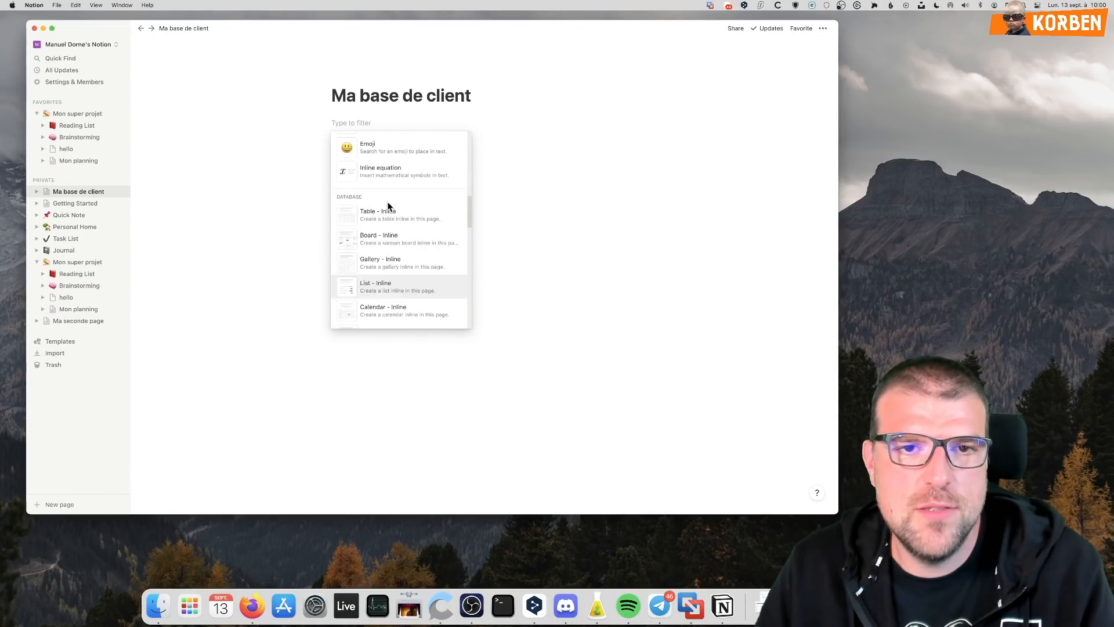
scroll(398, 277, "down", 5)
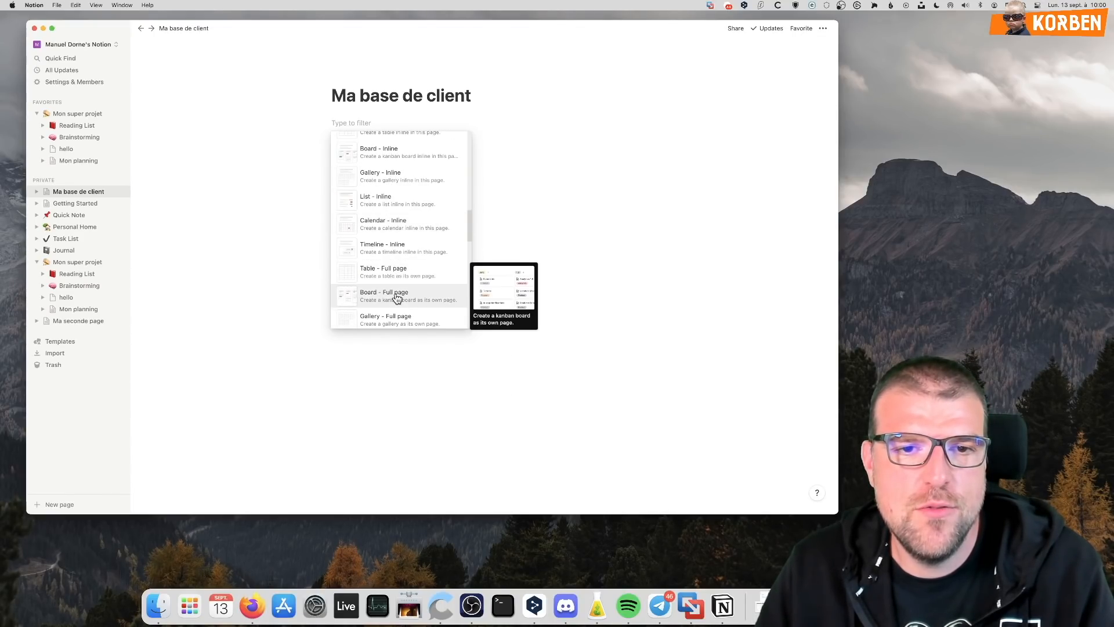
scroll(401, 216, "up", 2)
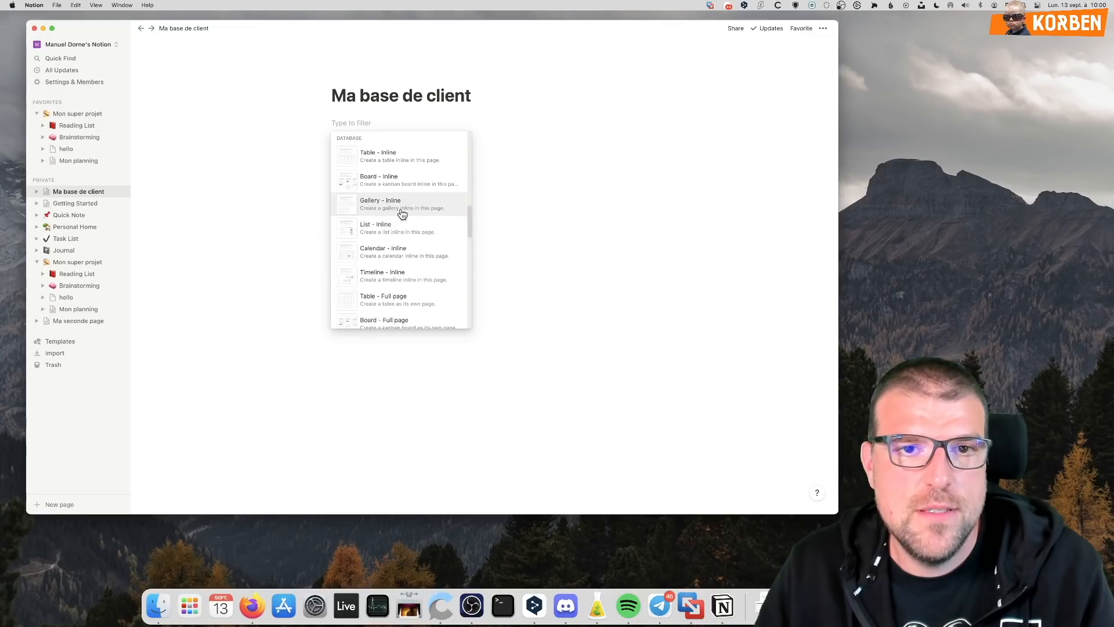
scroll(385, 234, "down", 2)
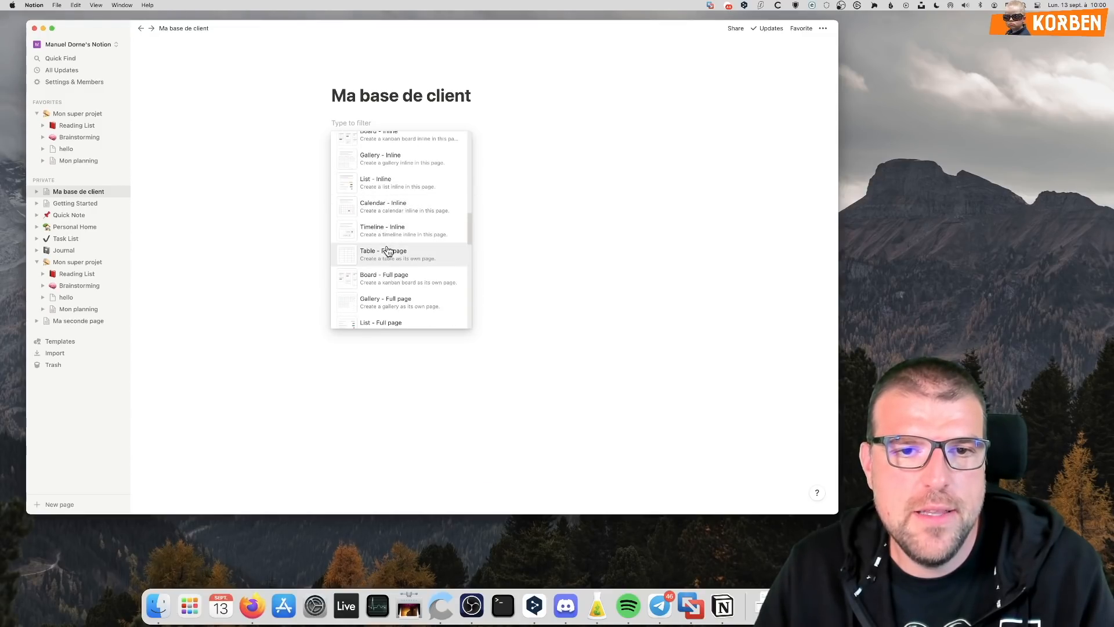
left_click(394, 254)
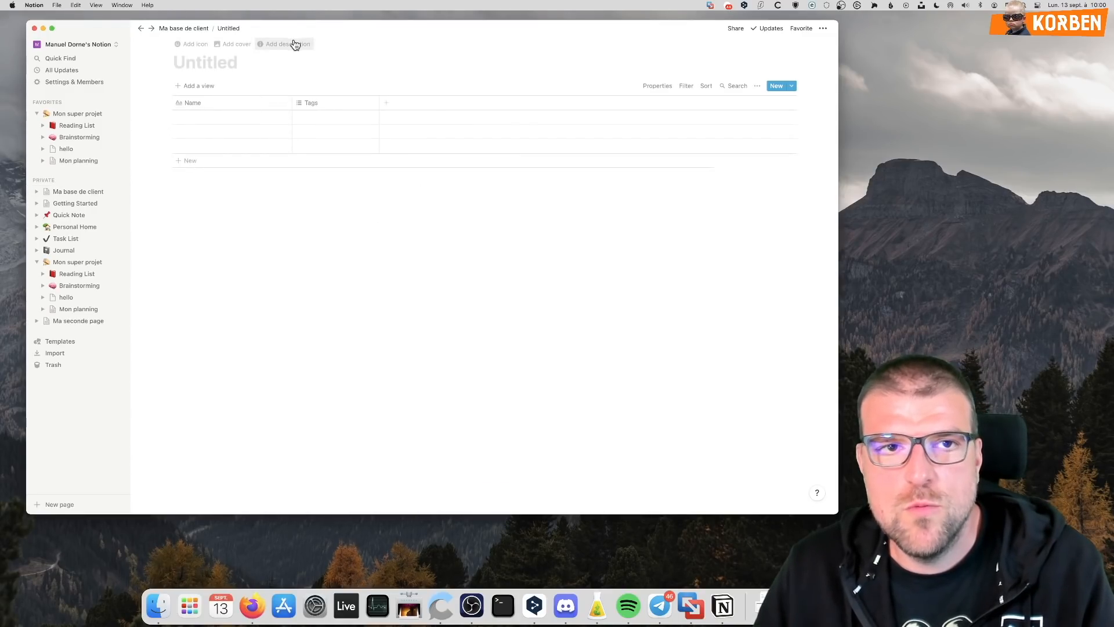
Title the new table database "Ma BDD client"
type("Ma DBB")
key("BackSpace")
key("BackSpace")
key("BackSpace")
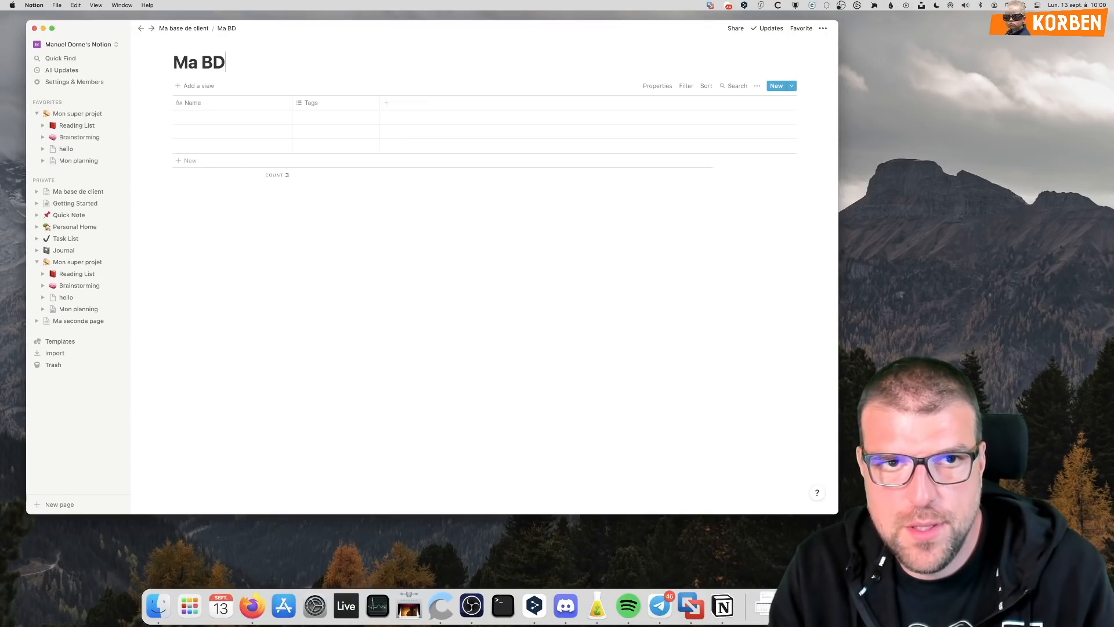
type("BDD client")
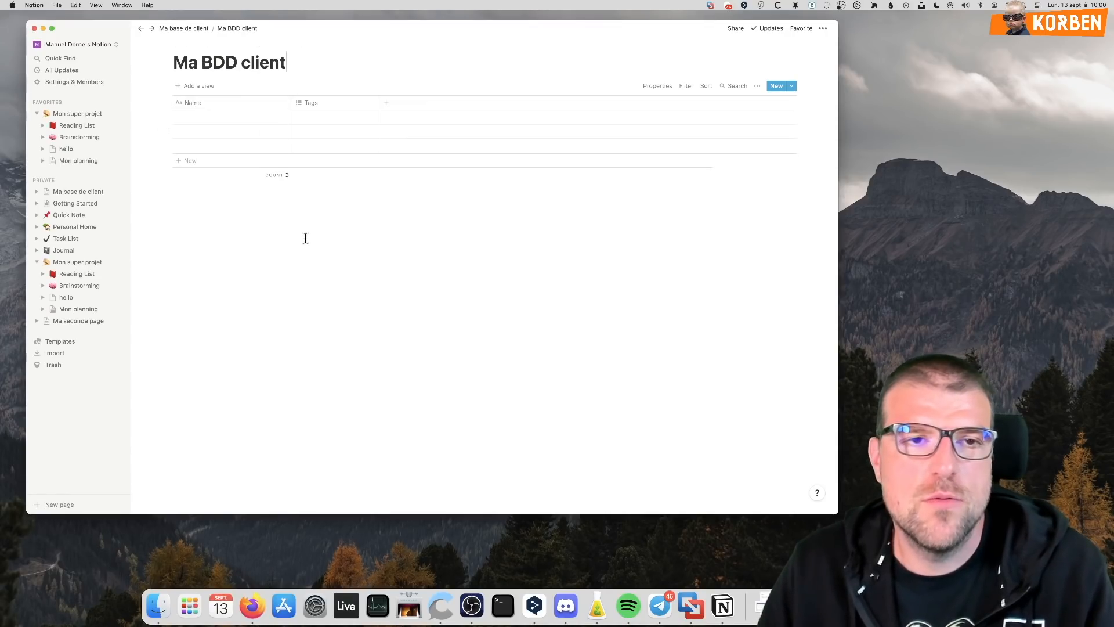
Rename the table's Name column as "ID"
left_click(191, 104)
left_click(300, 177)
left_click(215, 96)
type("ID")
key("Return")
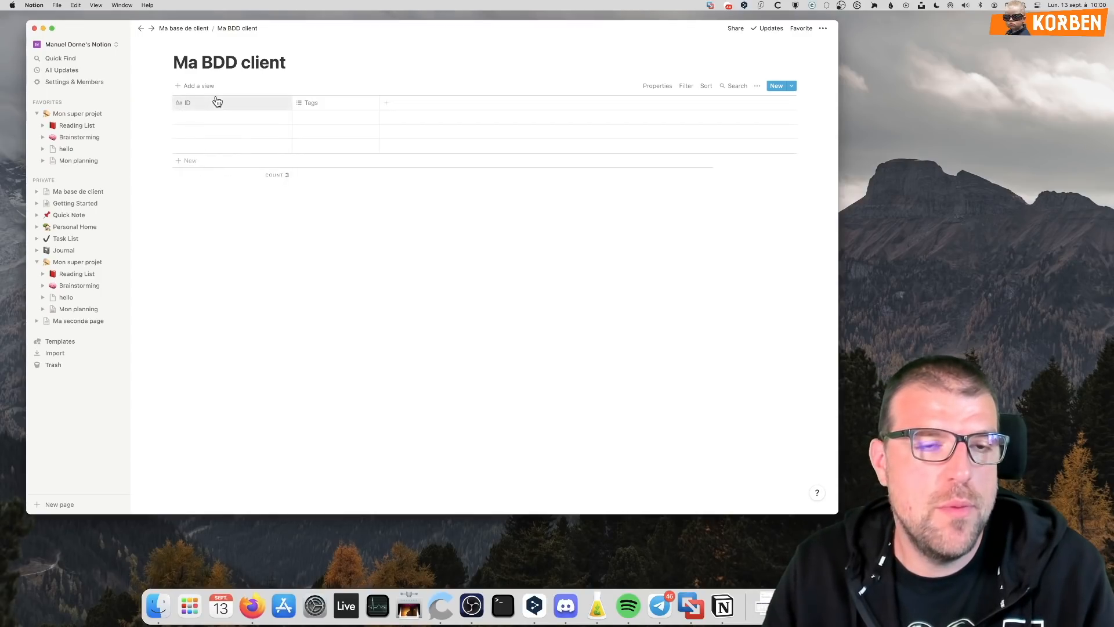
Enter 1, 2 and 3 in the ID column's first three rows and add an empty fourth row
left_click(233, 119)
type("1")
key("Return")
key("Down")
type("2")
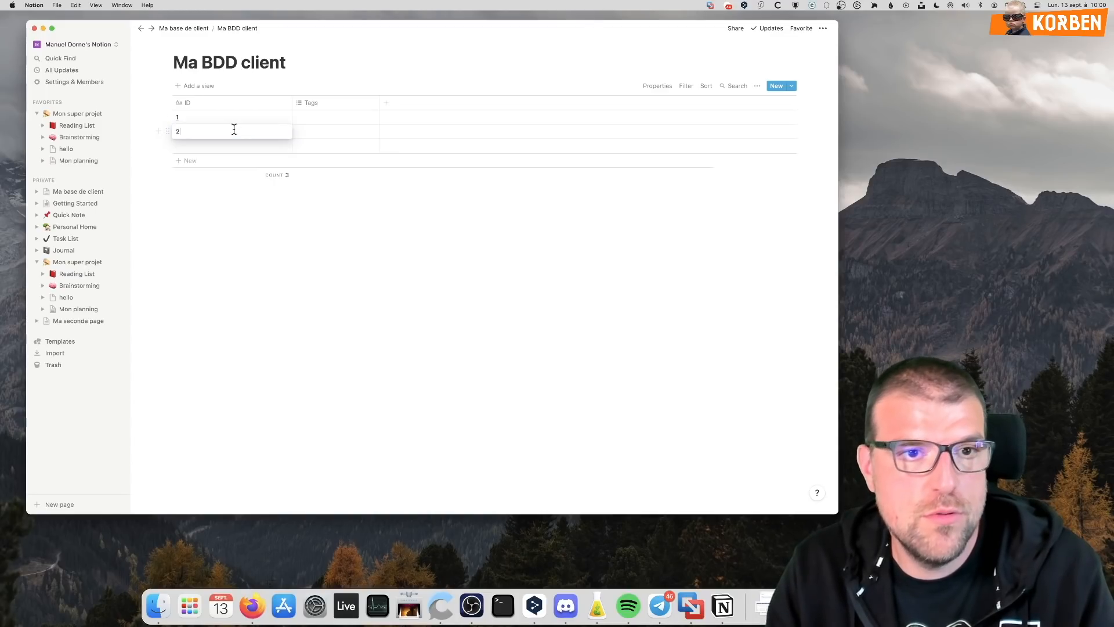
key("Return")
key("Down")
type("3")
key("Return")
key("Down")
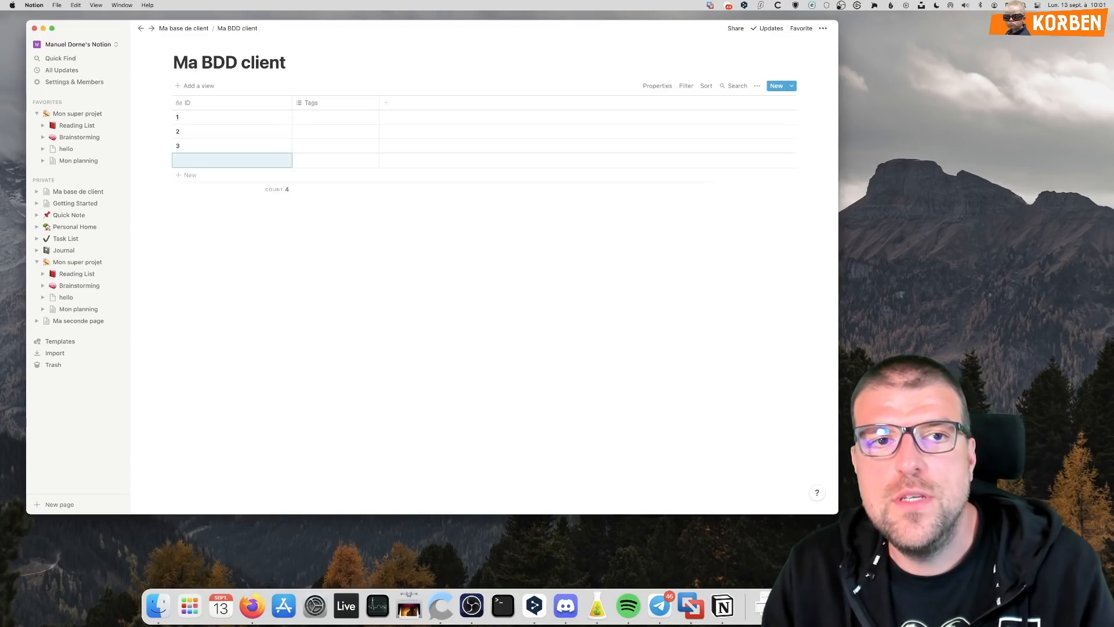
Fill the four rows of the ID column with Samsung, Lenovo, Microsoft and Apple, replacing the numbers
left_click(230, 104)
left_click(232, 103)
left_click(226, 116)
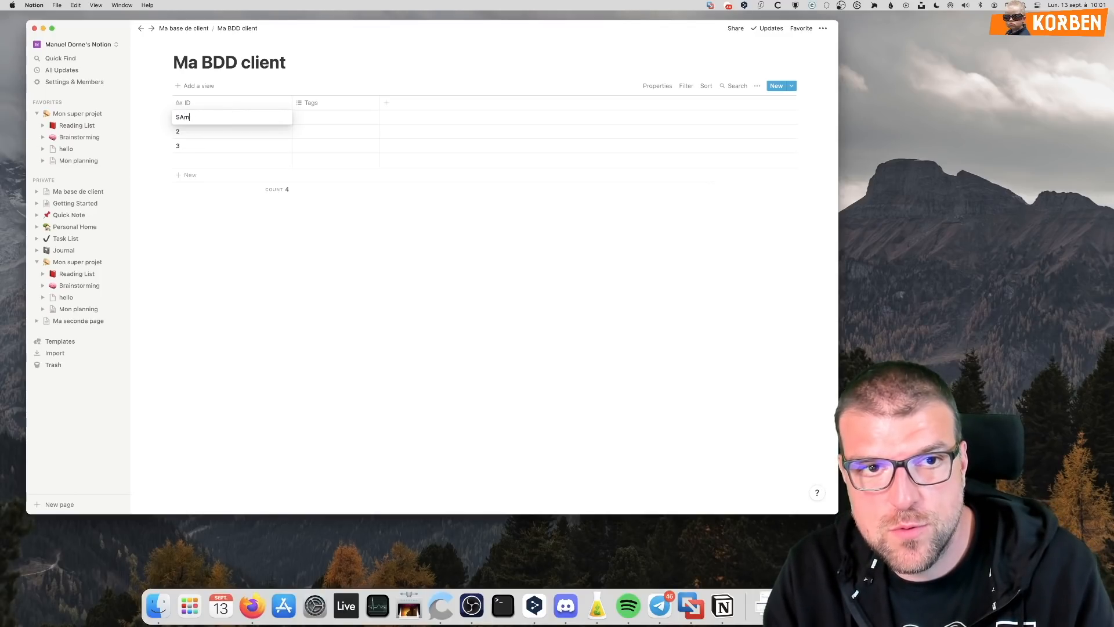
key("Return")
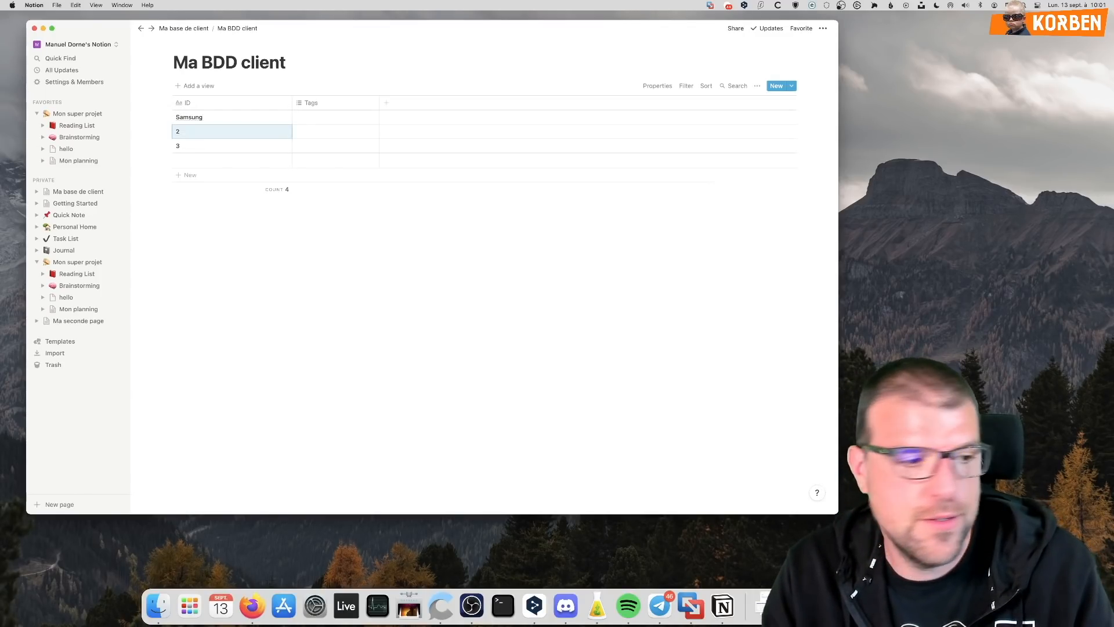
type("Lenovo")
key("Return")
type("Microsoft")
key("Return")
type("Apple")
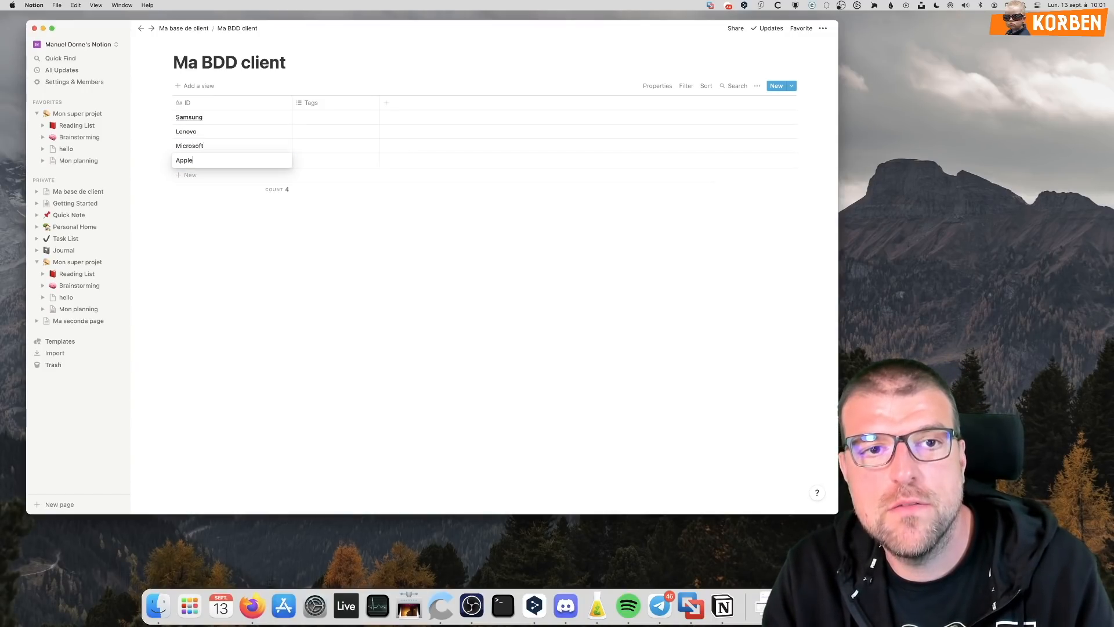
key("Escape")
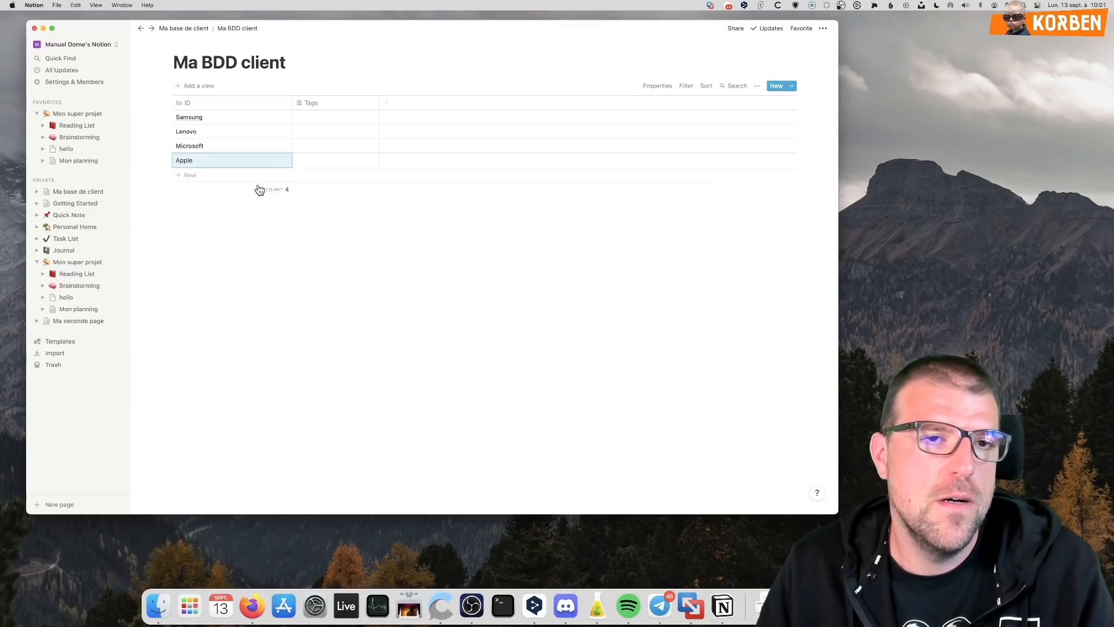
Write "Ceci est la page de Samsung" in the body of the Samsung row's page, then close that page
left_click(187, 116)
key("Escape")
left_click(276, 117)
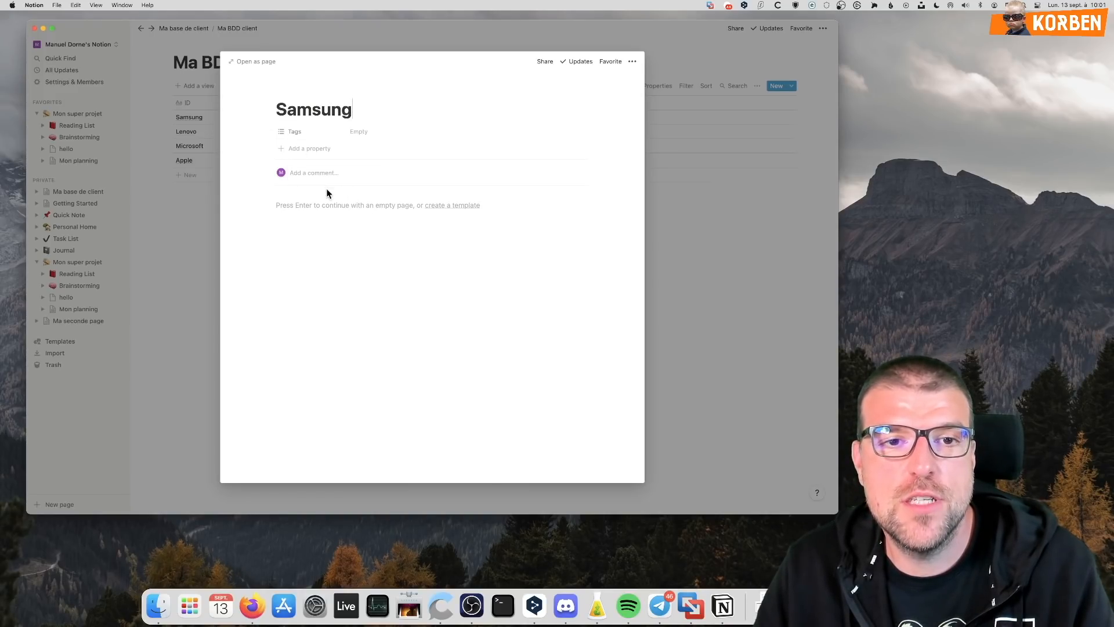
left_click(337, 206)
type("Ceci est la page de Samsung")
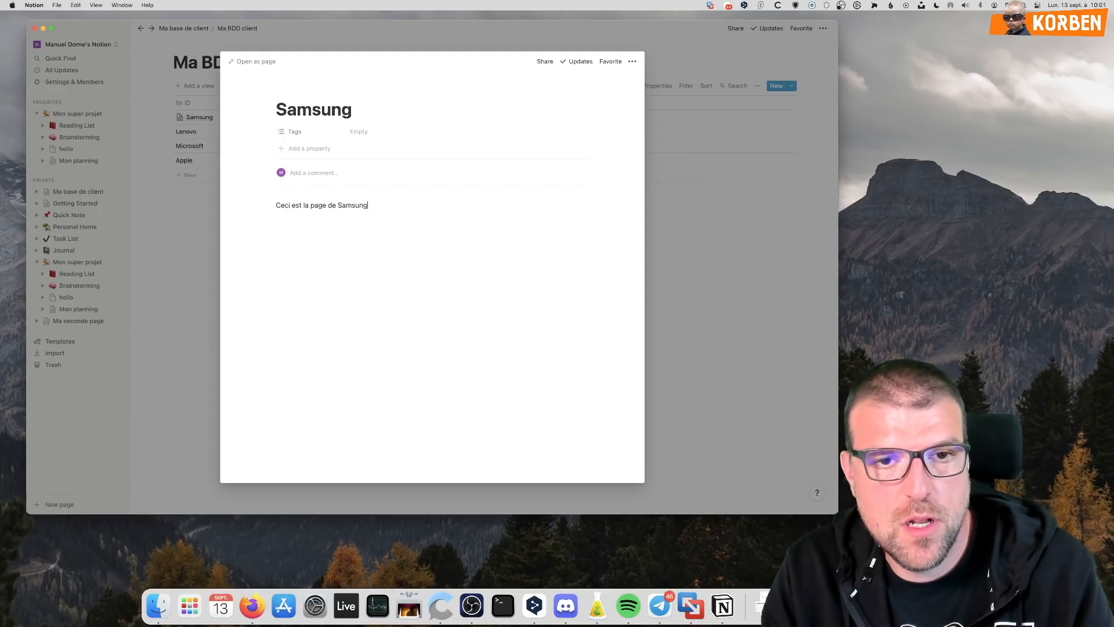
left_click(735, 270)
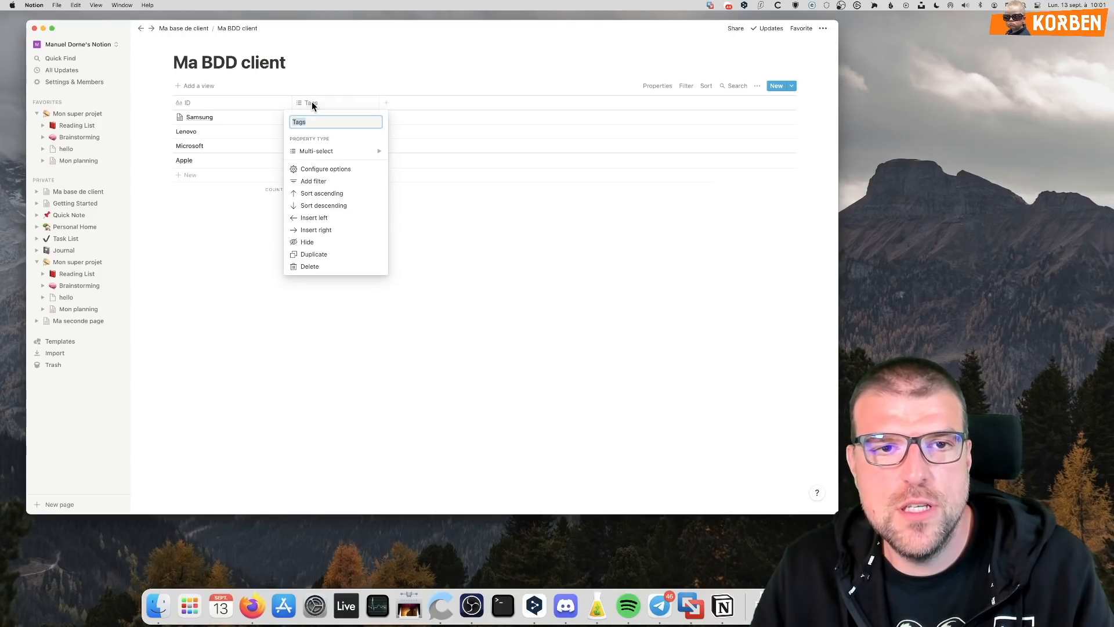
Change the Tags column's property type to Email and rename the column "Email"
mouse_move(349, 157)
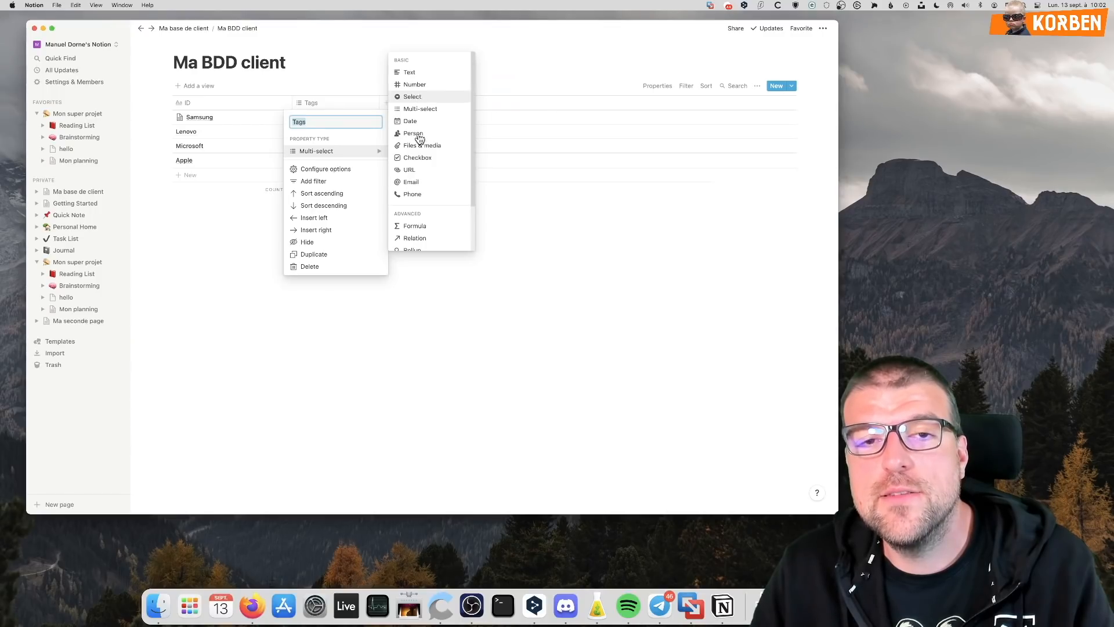
left_click(422, 182)
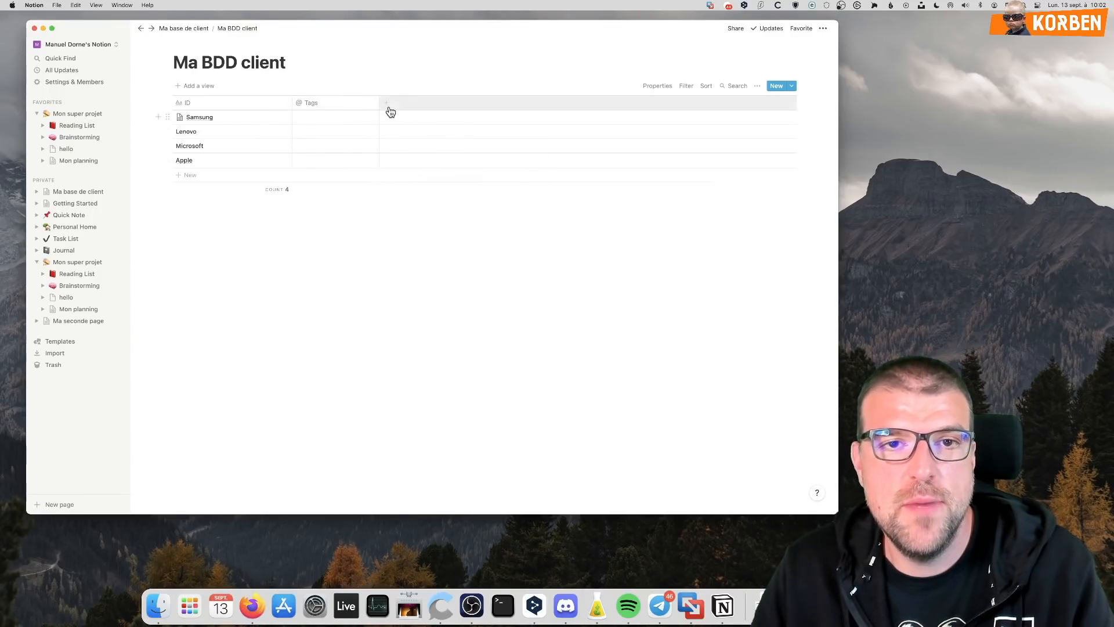
left_click(329, 103)
type("Email")
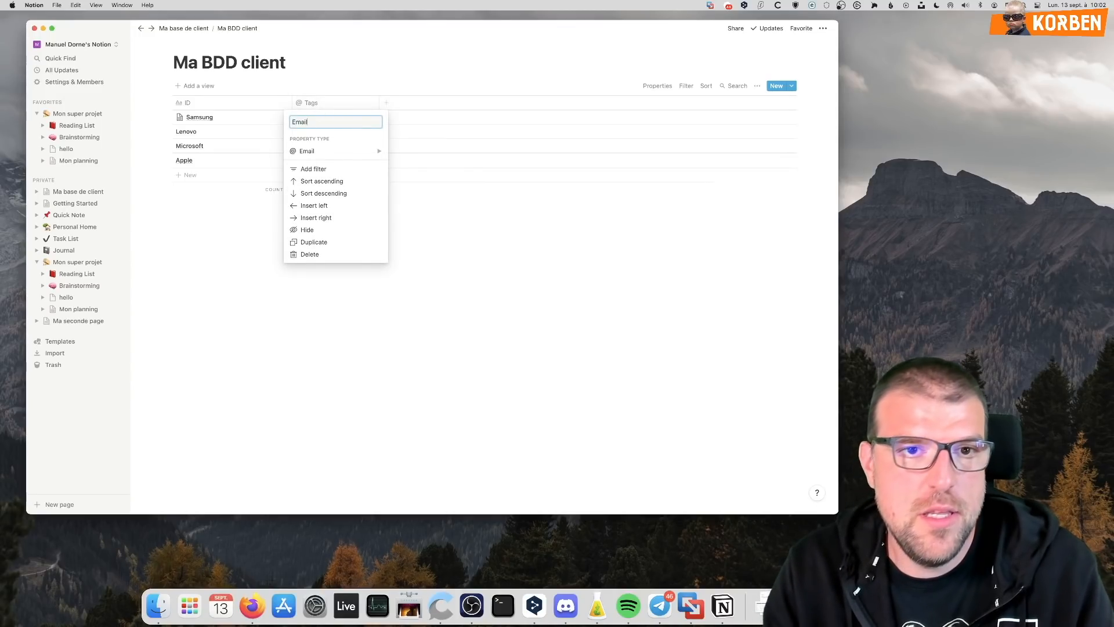
key("Return")
Add a column of type Created by after the Email column and name it "Créateur"
left_click(386, 104)
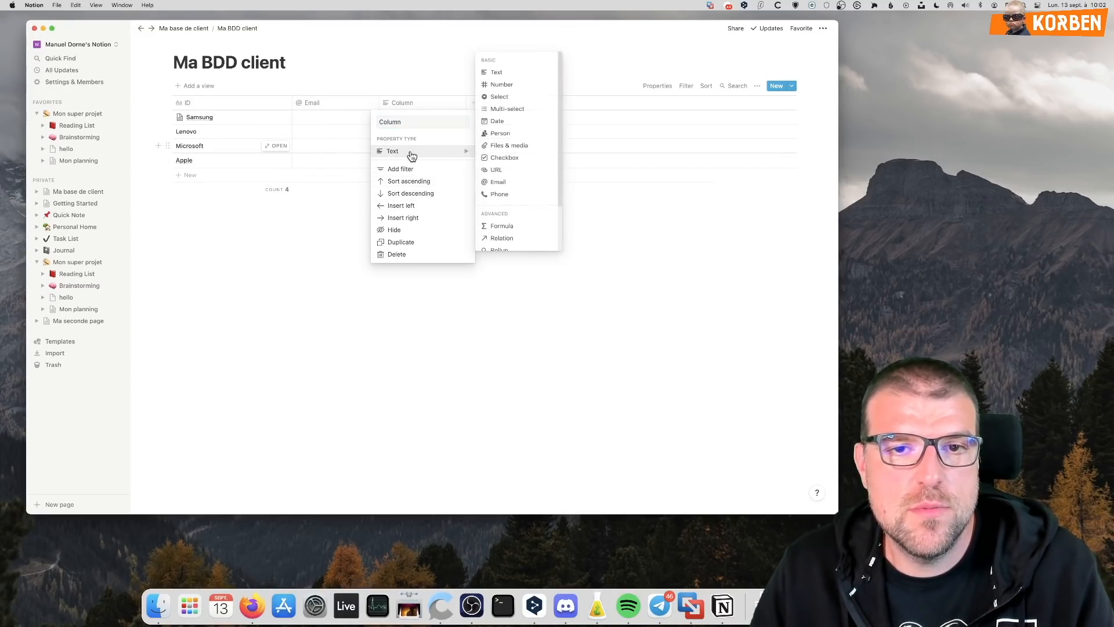
mouse_move(450, 149)
scroll(513, 197, "down", 2)
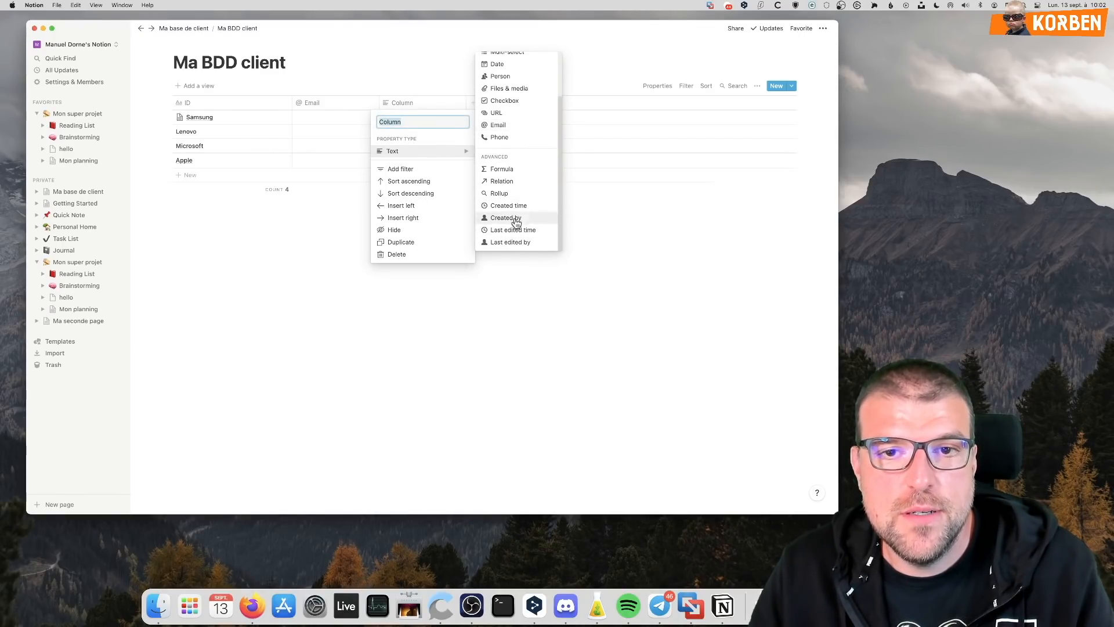
left_click(504, 218)
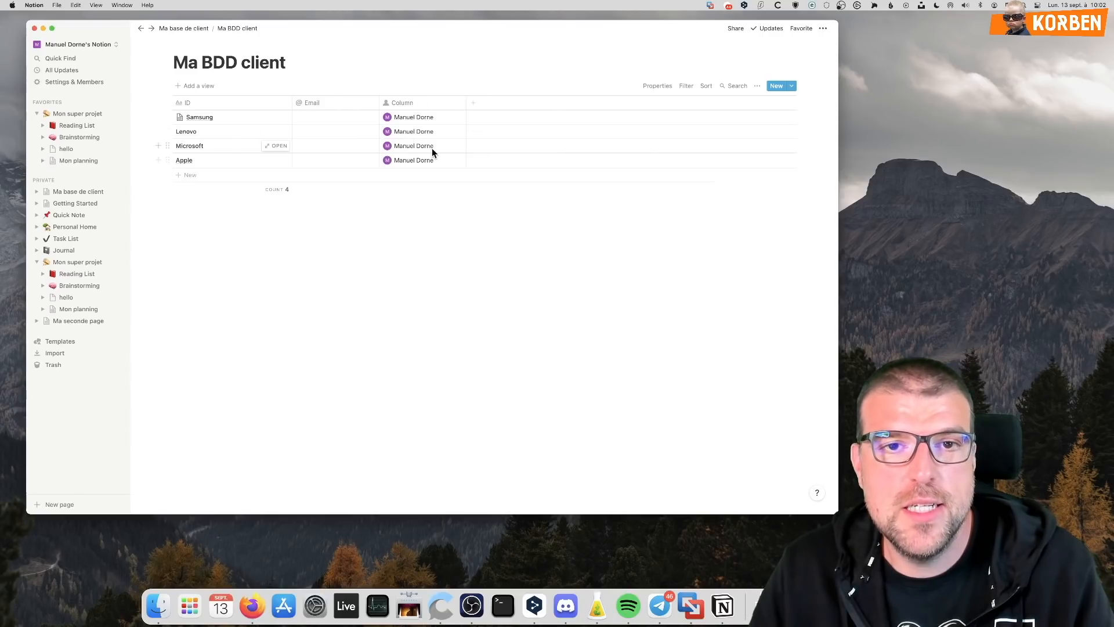
left_click(426, 100)
type("Créateur")
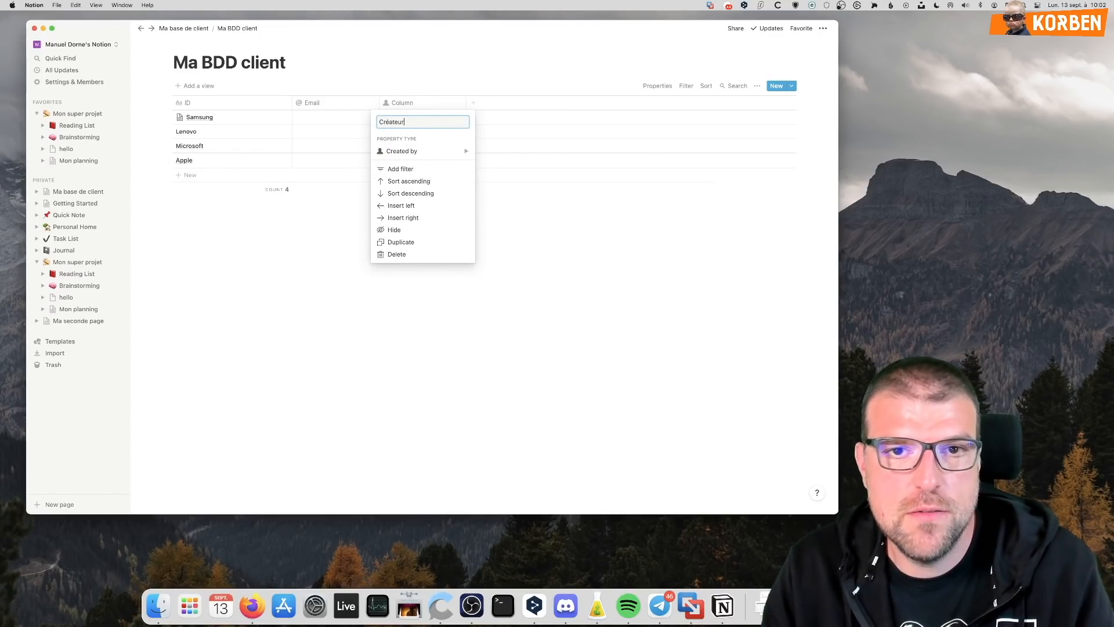
key("Return")
Add a Select column after Créateur and create the options "Prospect", "Signé" and "Parti" in the Samsung row's cell
mouse_move(497, 152)
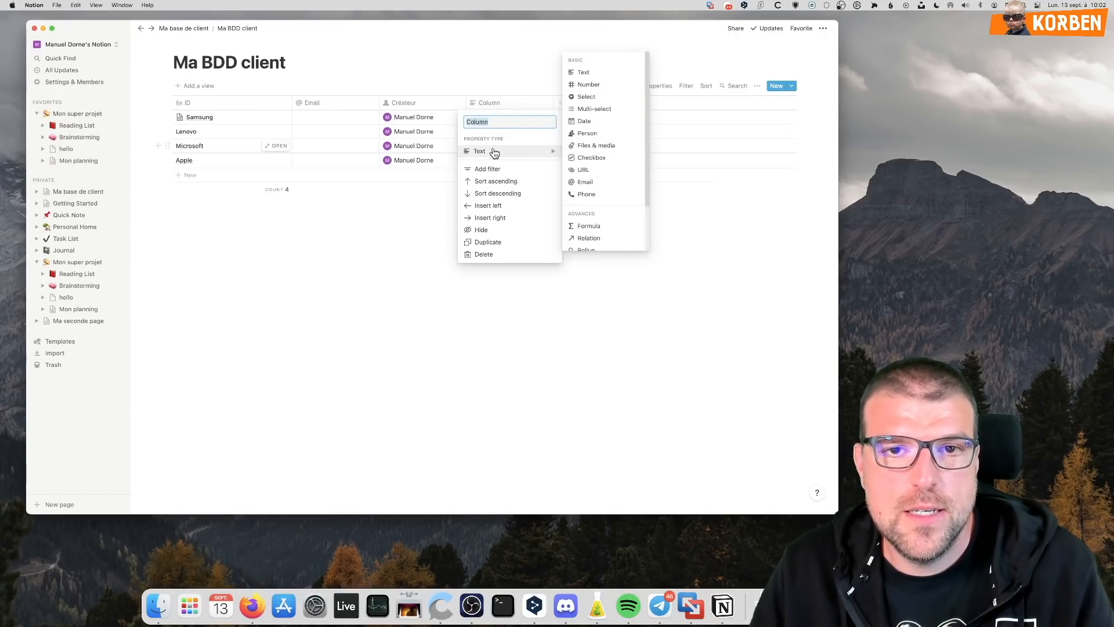
left_click(596, 100)
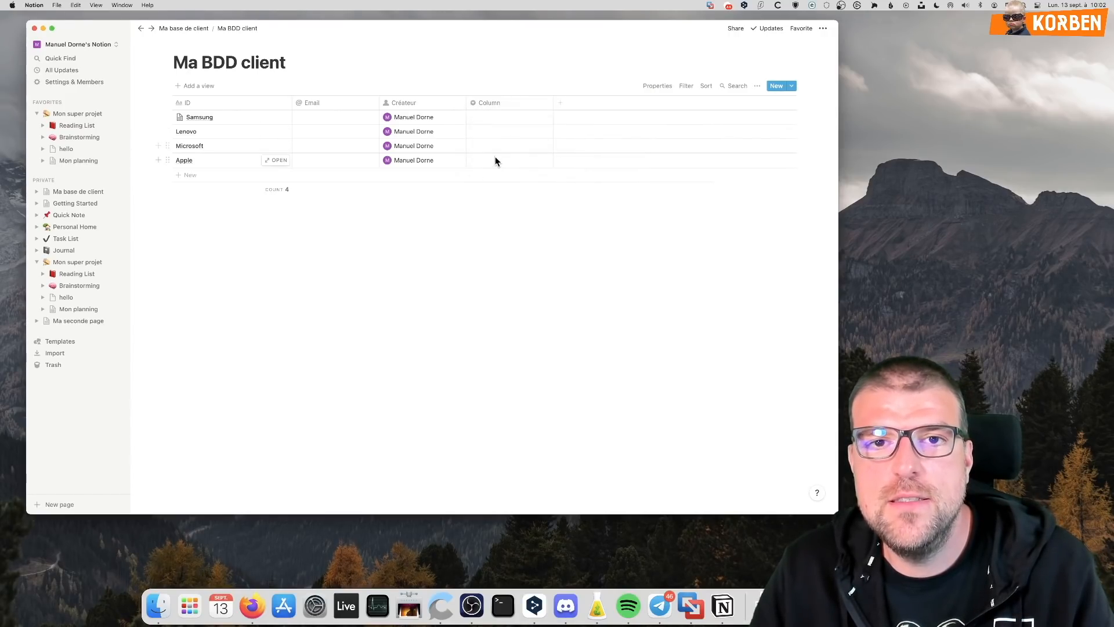
left_click(499, 117)
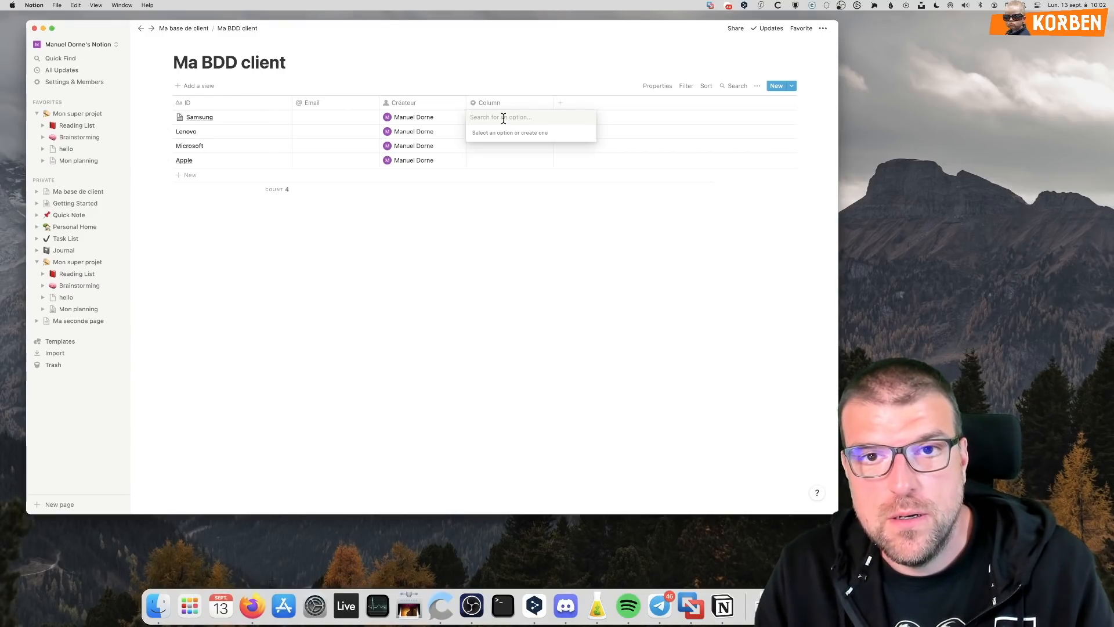
type("P")
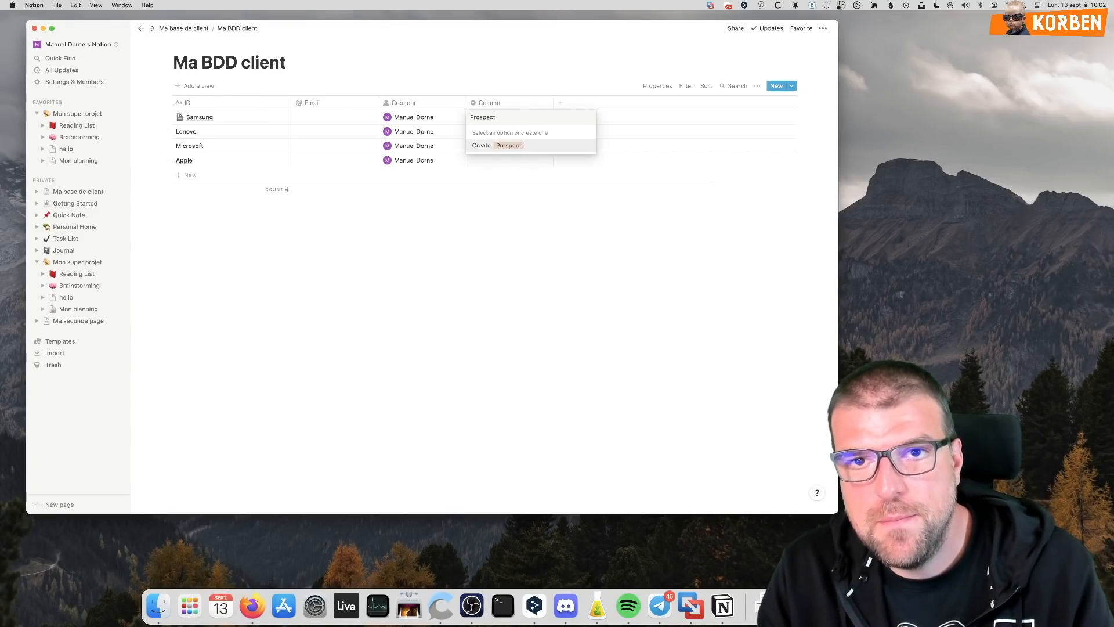
type("rospect")
key("Return")
left_click(503, 117)
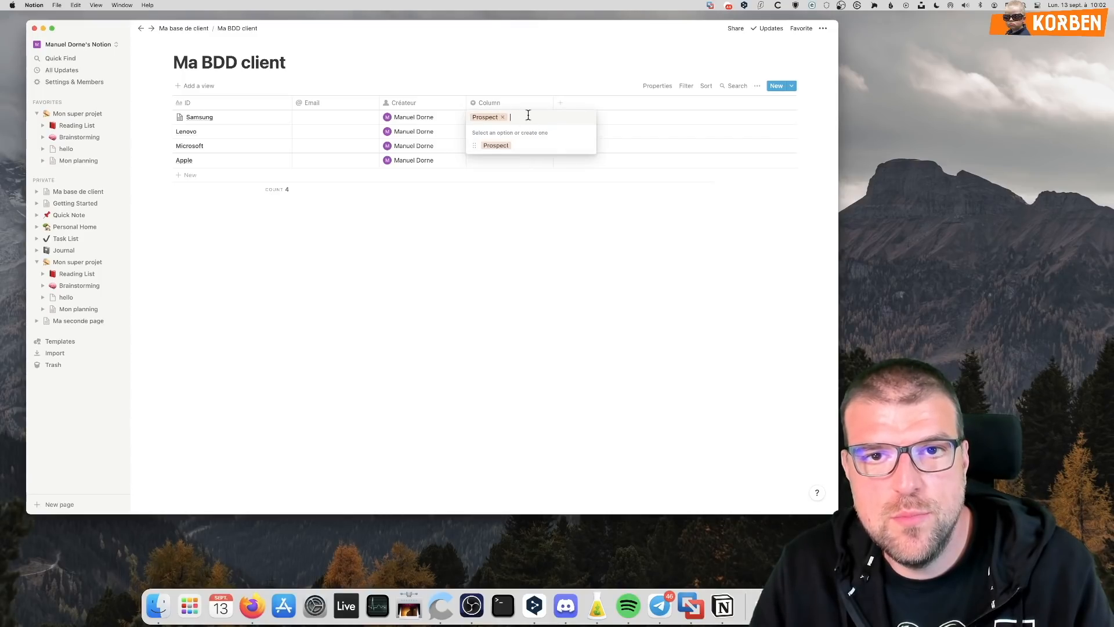
type("Signé")
key("Return")
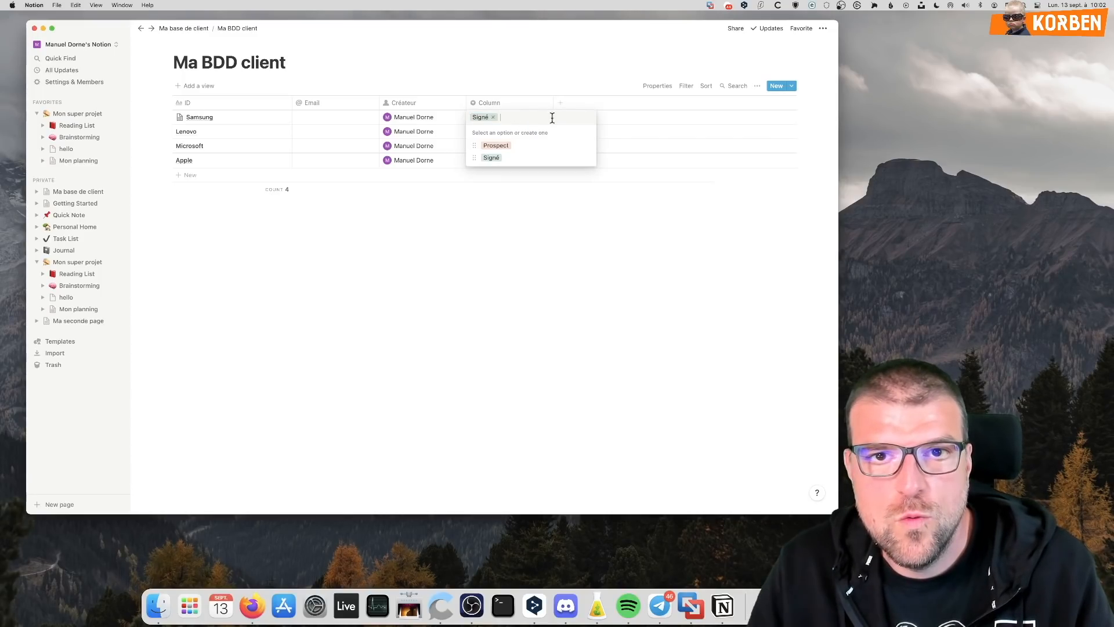
type("Parti")
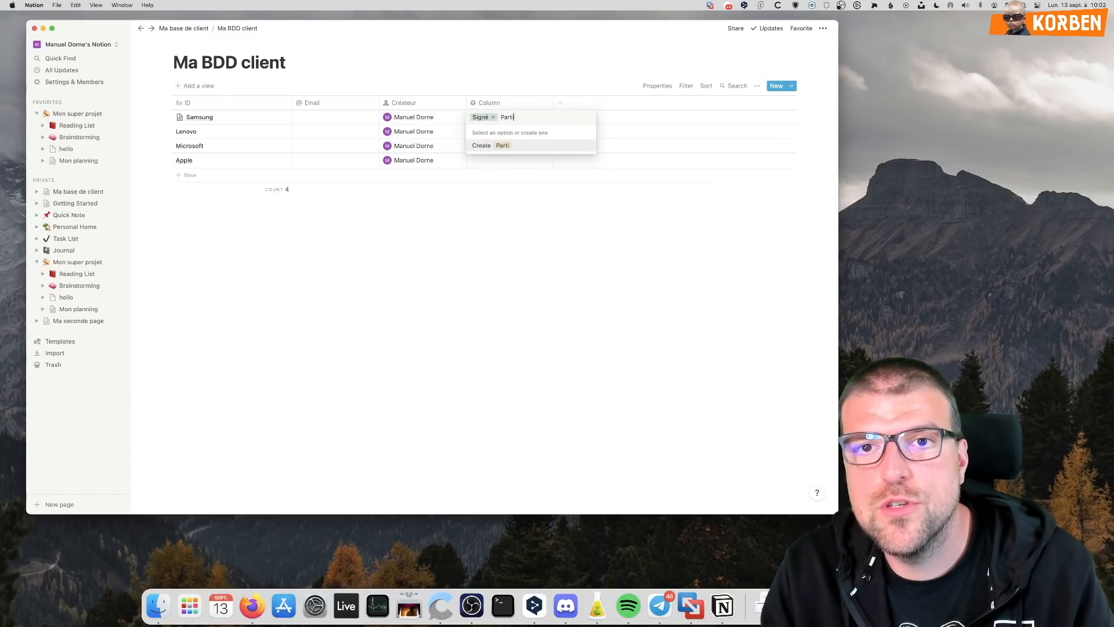
key("Return")
Set the colour of the "Parti" option to Blue
left_click(527, 121)
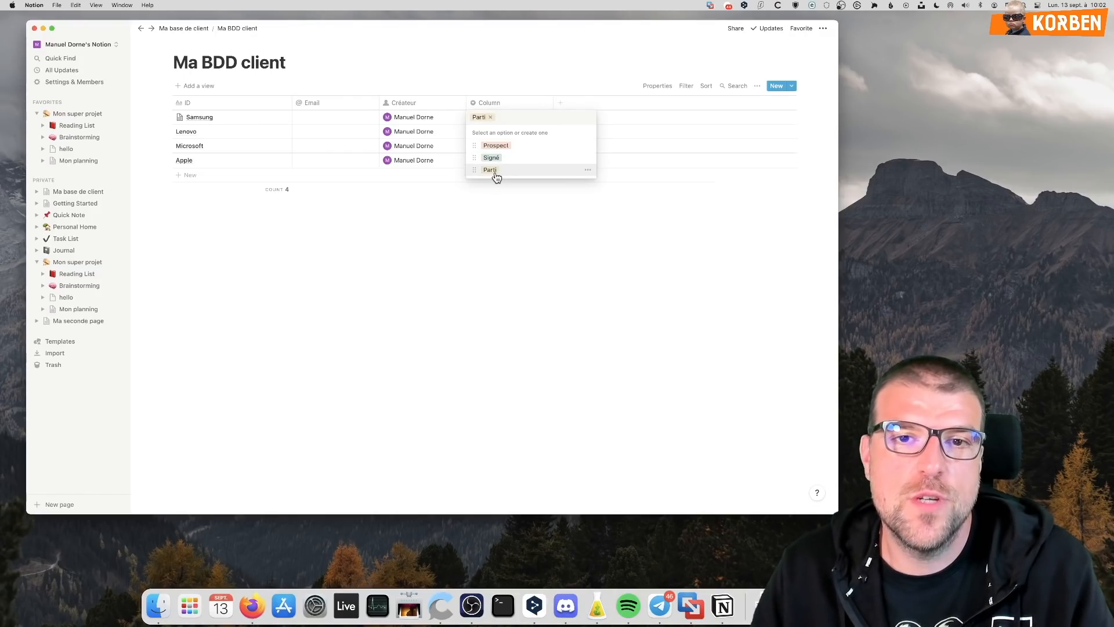
left_click(588, 170)
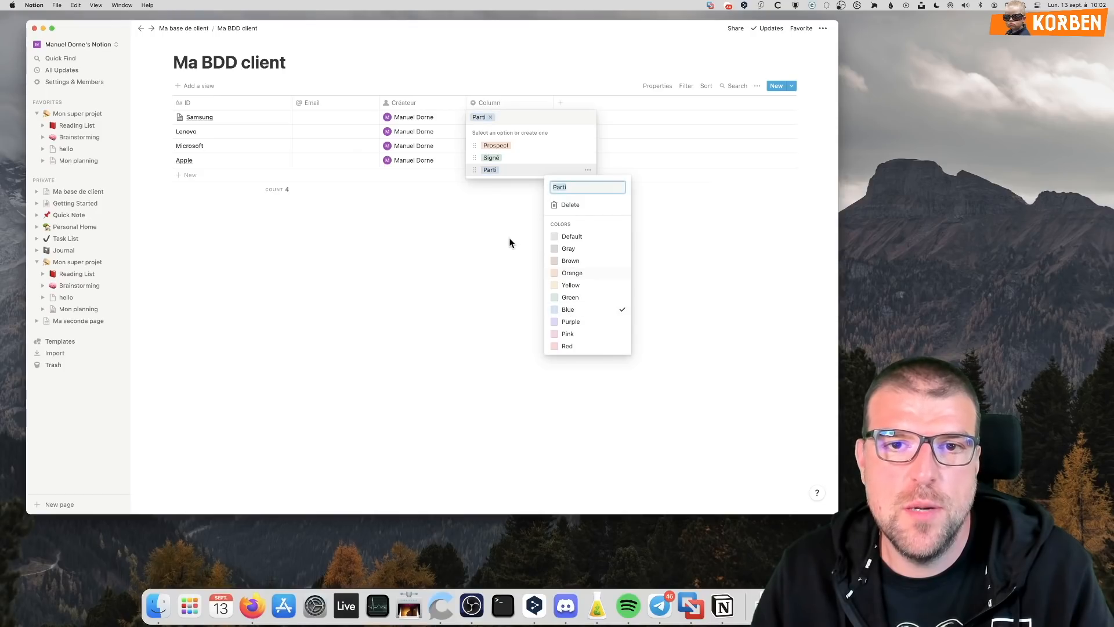
Set the status in the select column to "Signé" for Lenovo, "Parti" for Microsoft and "Prospect" for Apple
left_click(520, 160)
key("Escape")
left_click(502, 133)
left_click(491, 172)
left_click(498, 147)
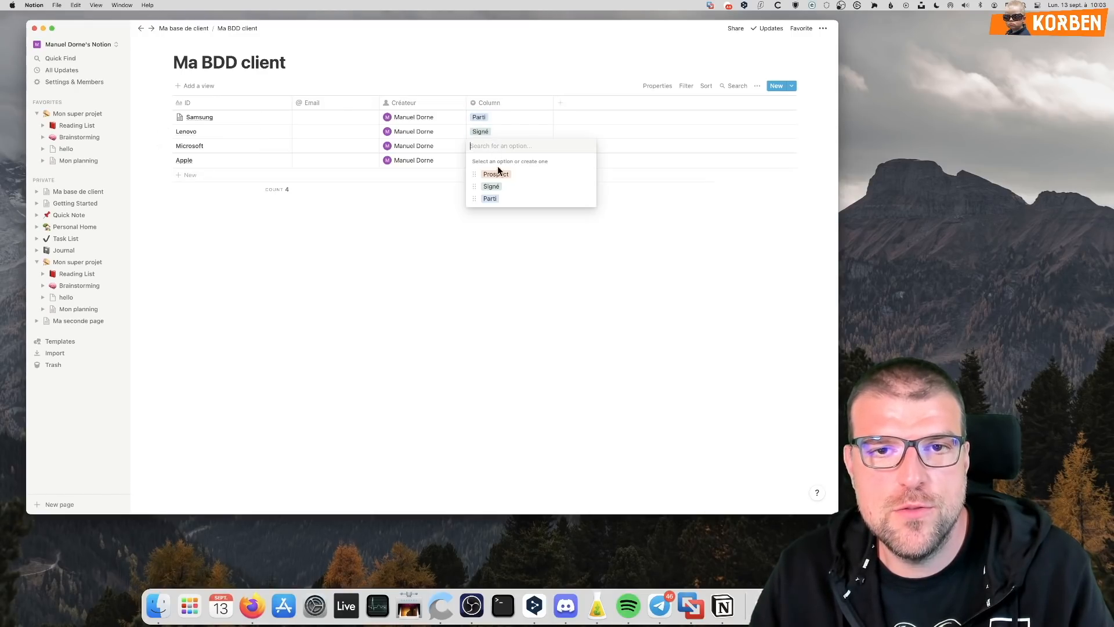
left_click(492, 200)
left_click(489, 156)
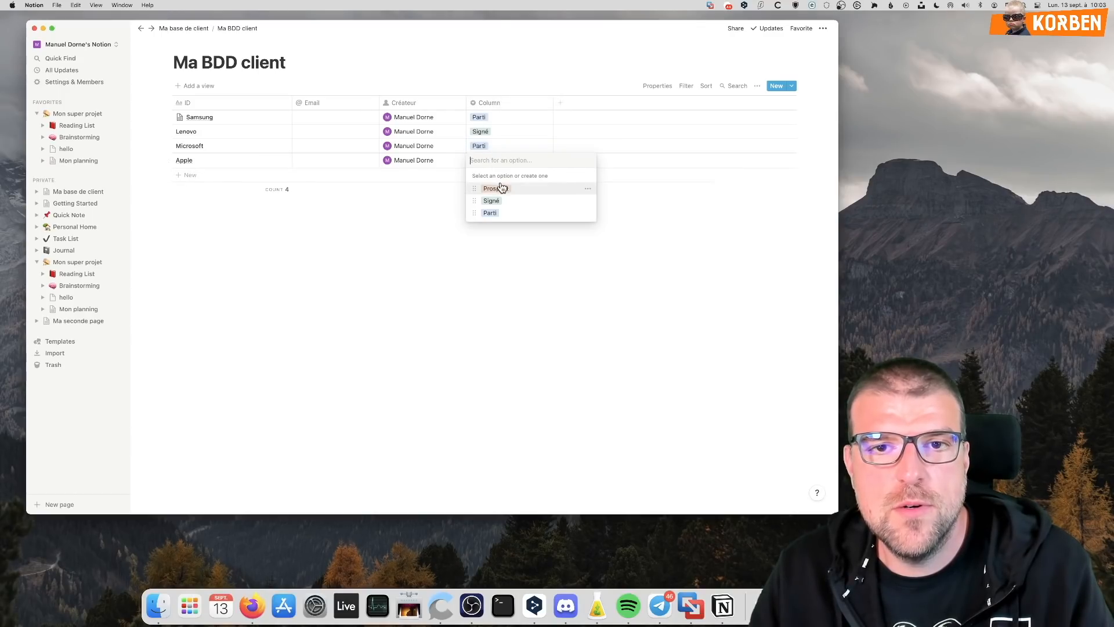
left_click(493, 187)
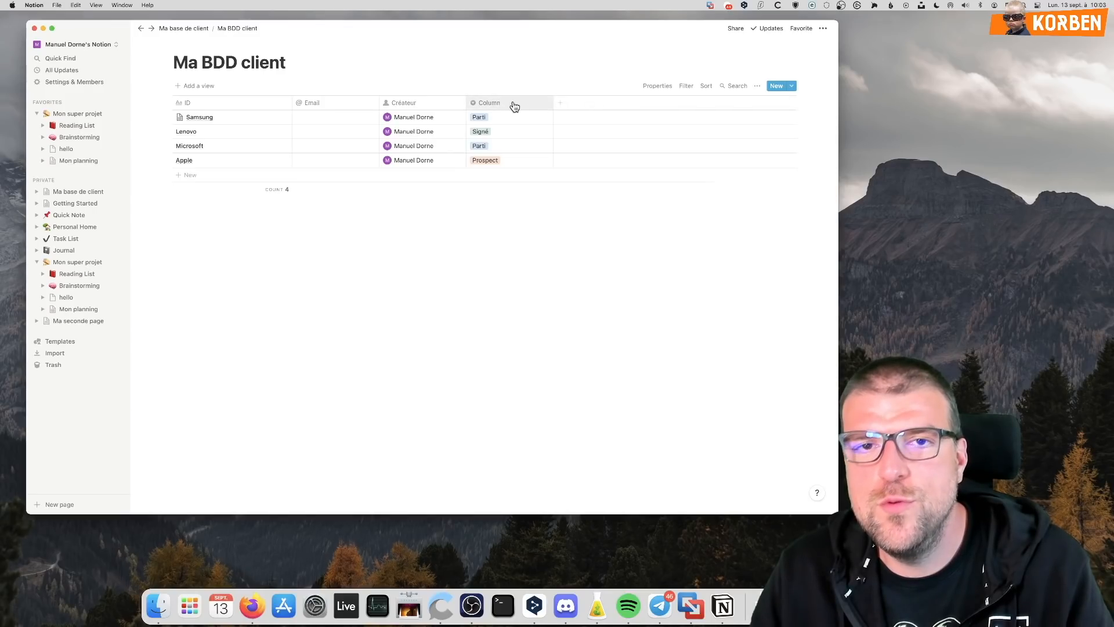
Add a Multi-select column after the status column and name it "Tags"
left_click(513, 102)
left_click(560, 104)
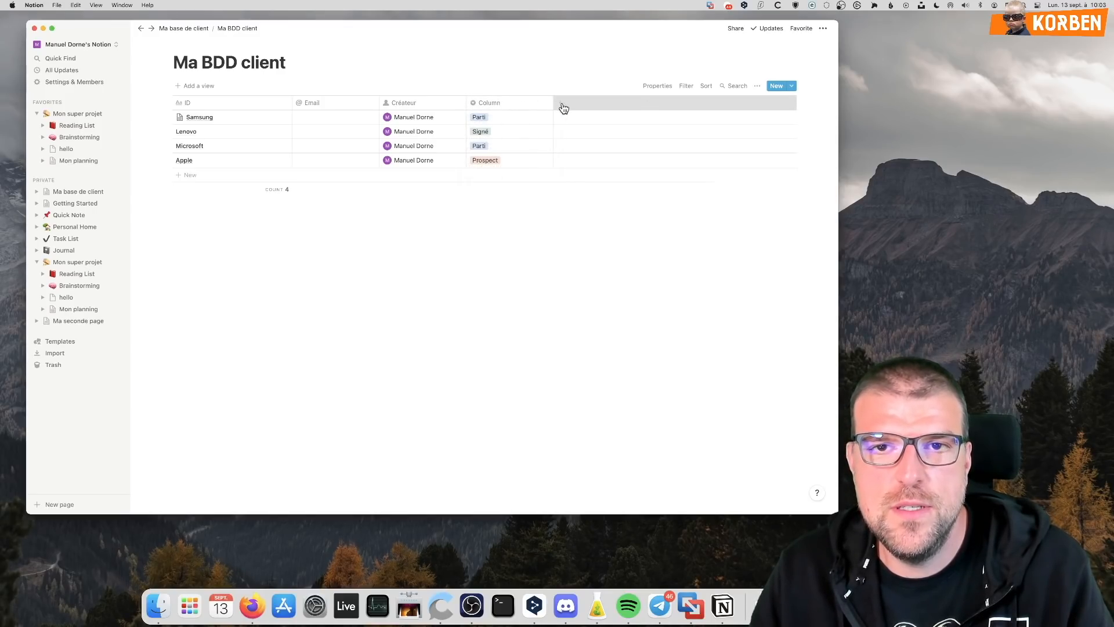
left_click(560, 104)
mouse_move(589, 156)
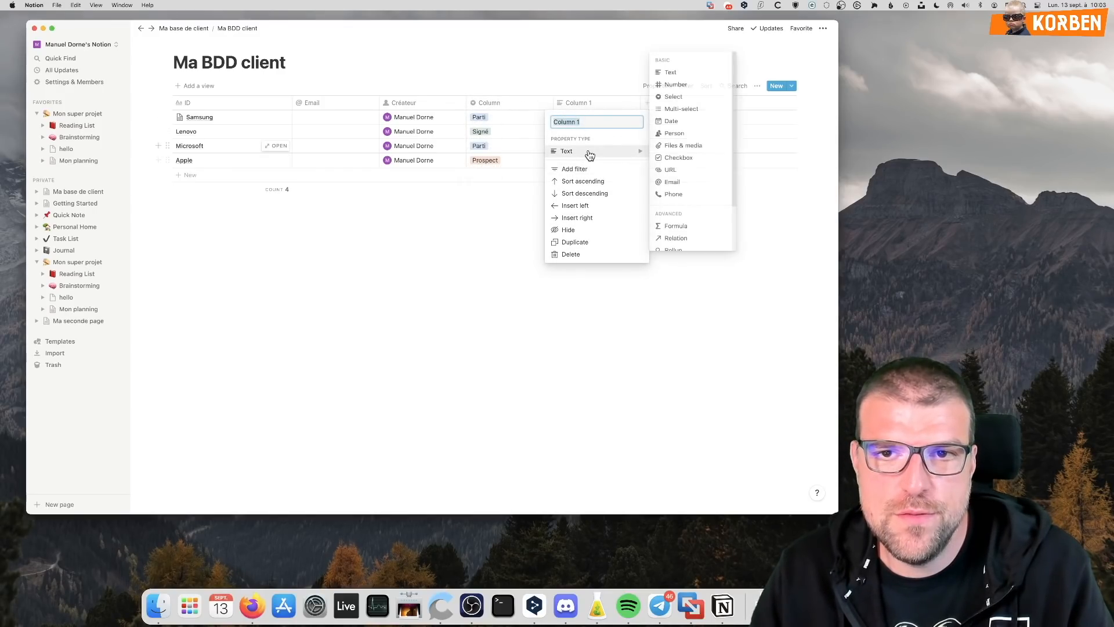
left_click(677, 109)
left_click(605, 104)
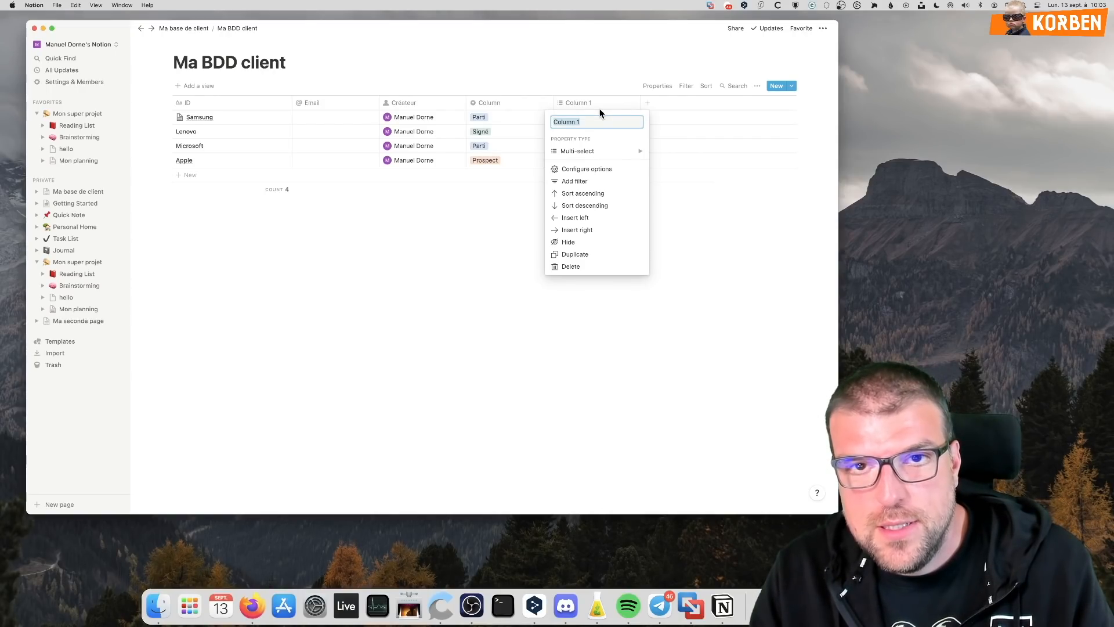
type("Ta")
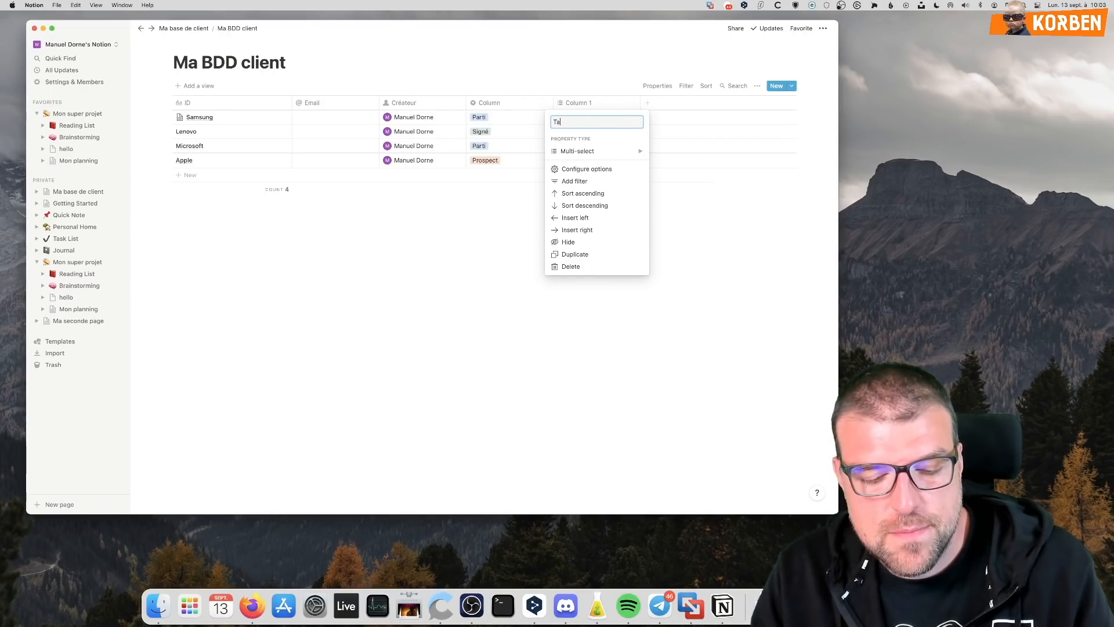
type("gs")
key("Return")
Create the tags "Pressé", "Gentil" and "High Tech" in the Samsung row's Tags cell
left_click(603, 119)
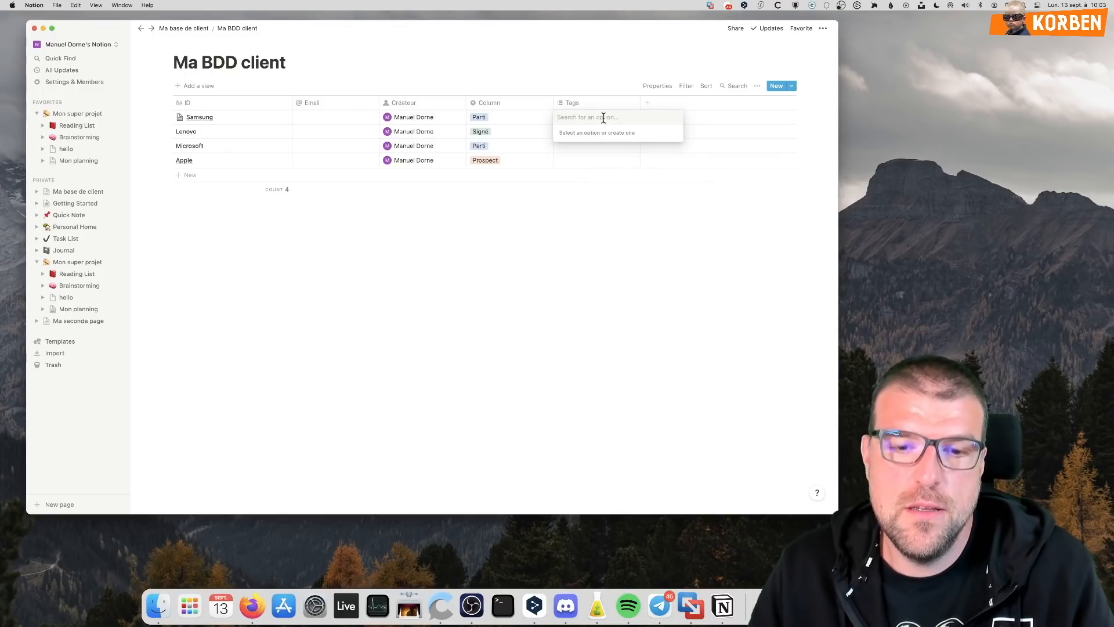
type("Pressé")
key("Return")
type("G")
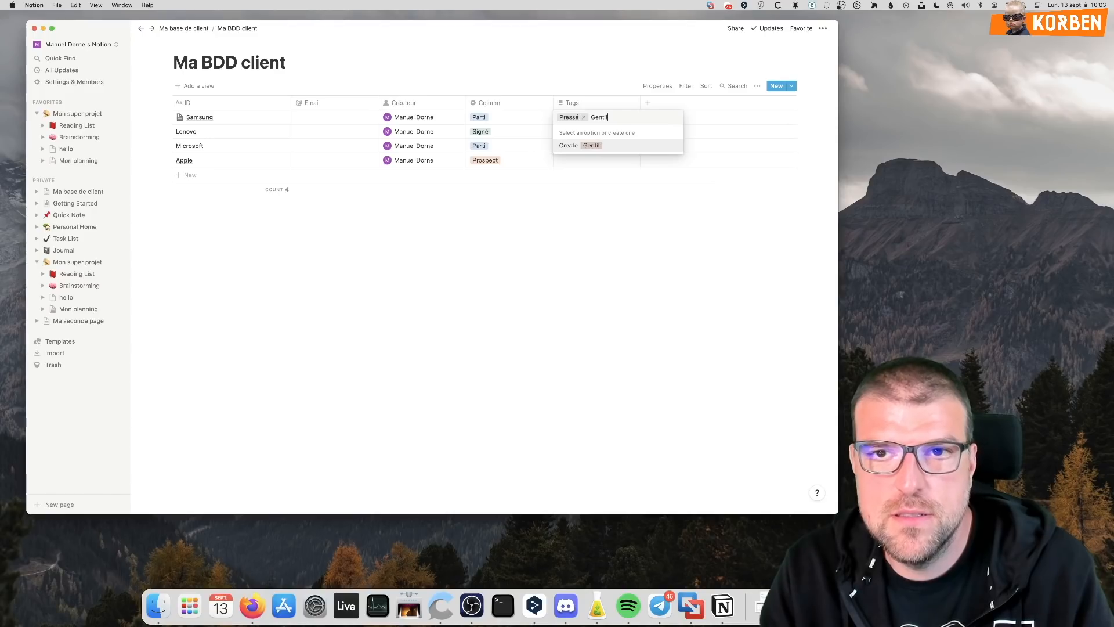
type("entil")
key("Return")
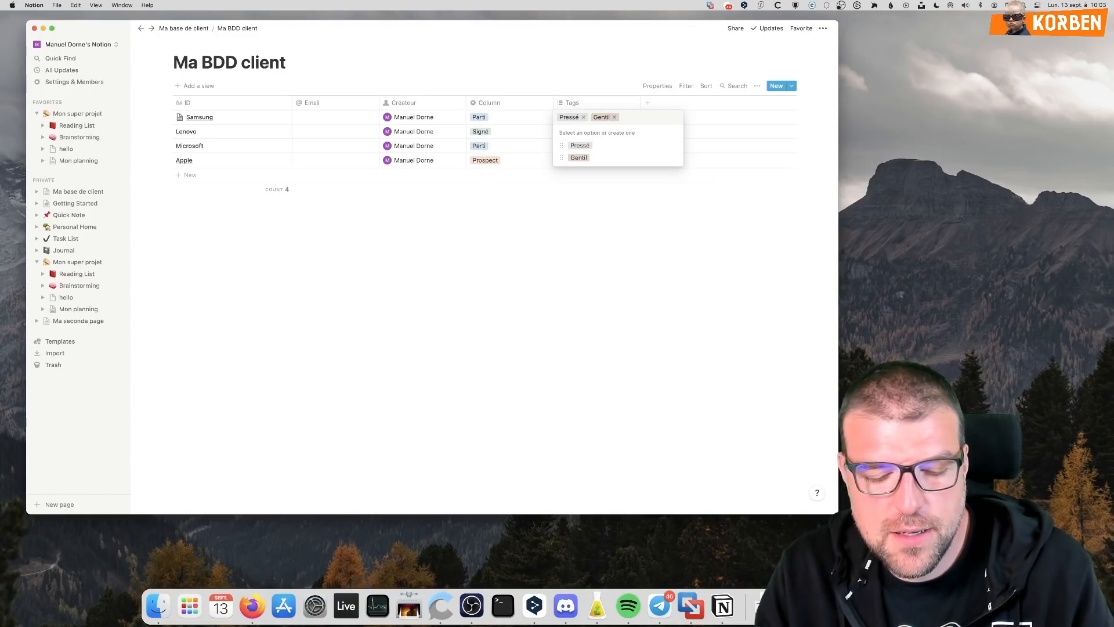
type("High Tech")
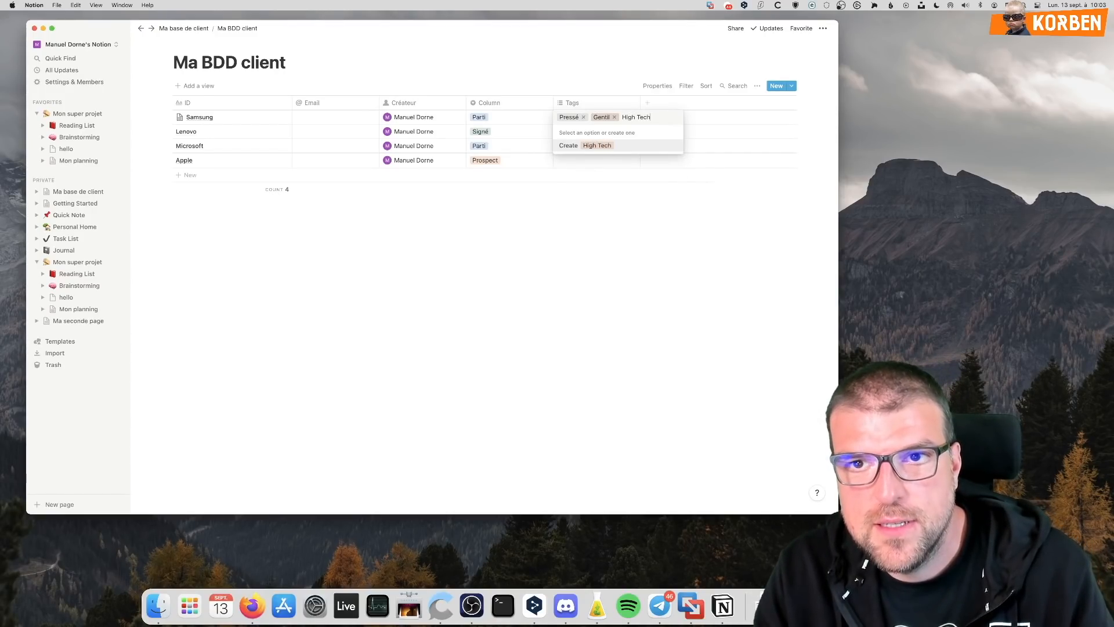
key("Return")
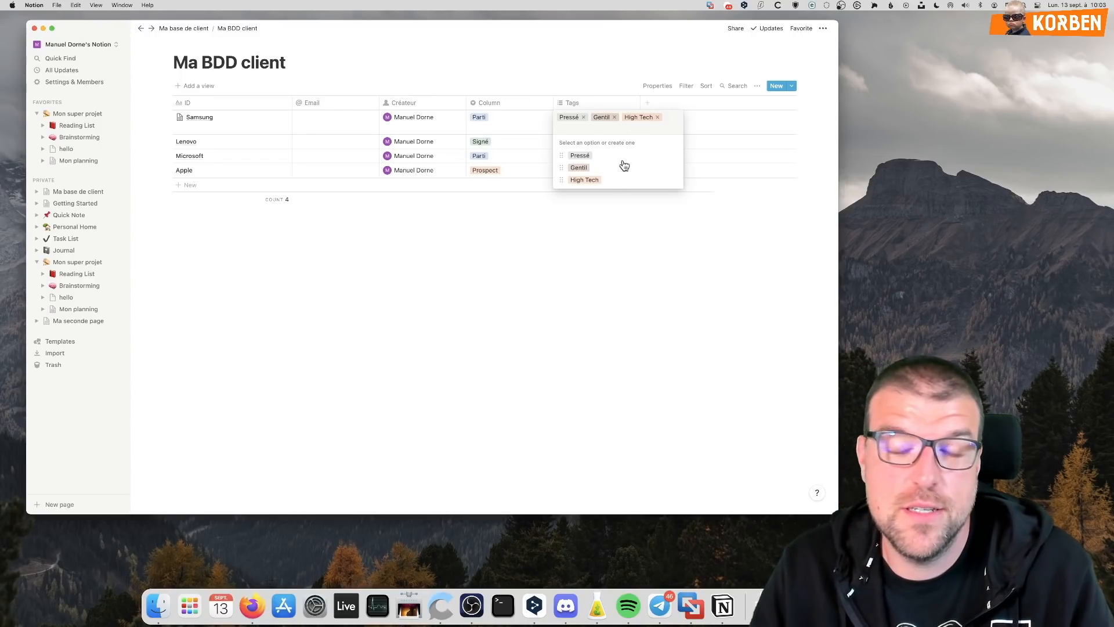
key("Escape")
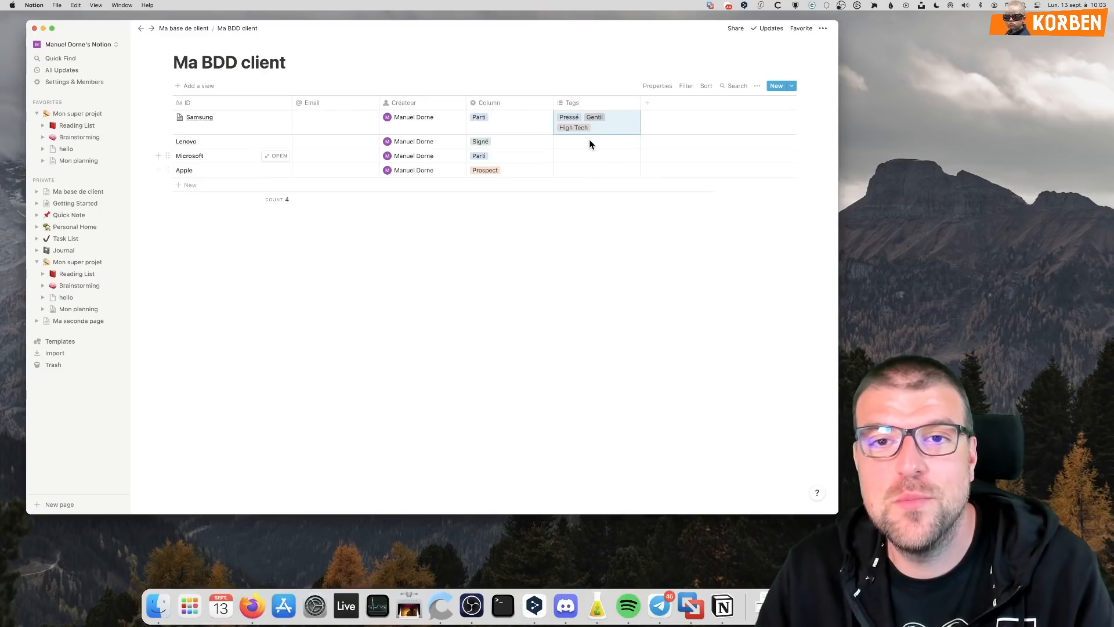
Assign the tag "Pressé" to Lenovo and the tags "Gentil" and "High Tech" to Microsoft
left_click(590, 144)
left_click(601, 170)
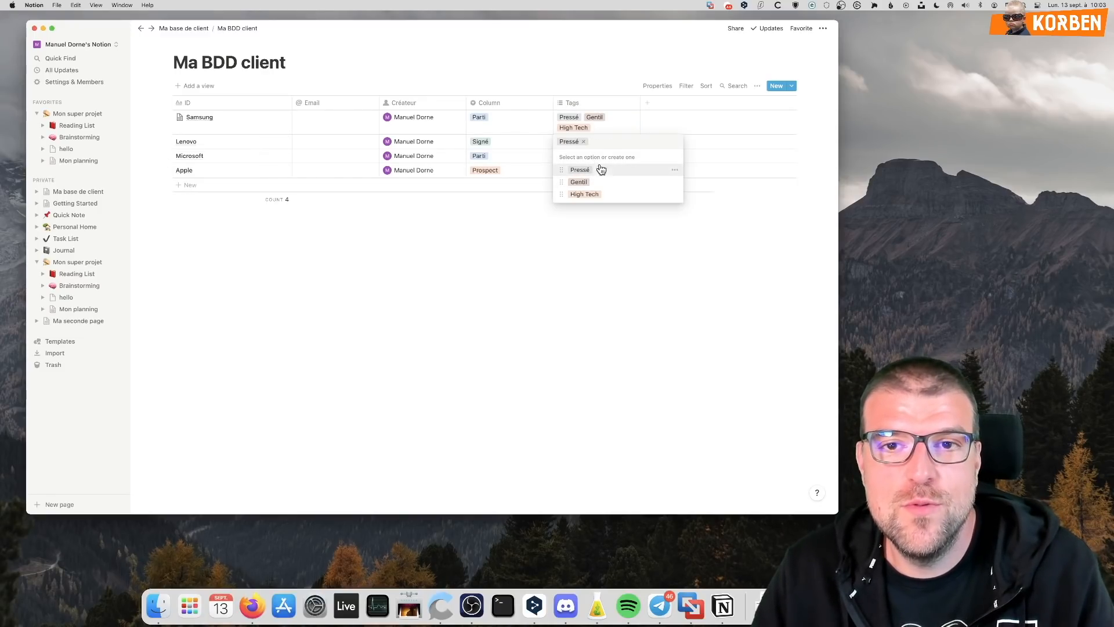
left_click(514, 291)
left_click(592, 157)
left_click(580, 197)
left_click(586, 208)
left_click(598, 279)
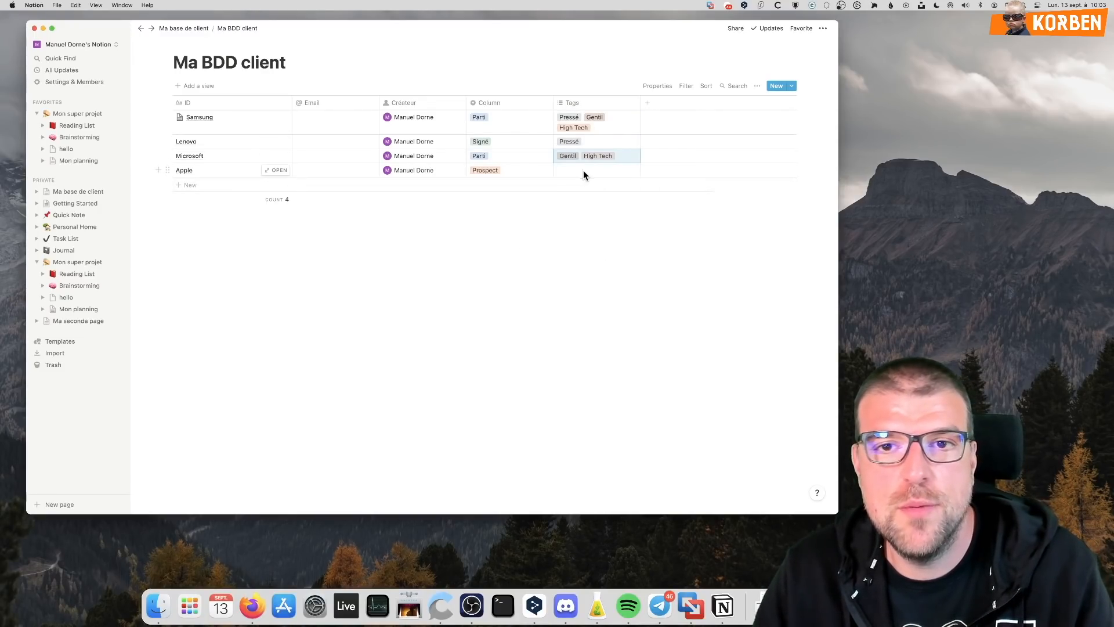
Assign the tag "Pressé" to Apple and add the tag "Gentil" to Lenovo
left_click(583, 172)
left_click(586, 200)
left_click(587, 308)
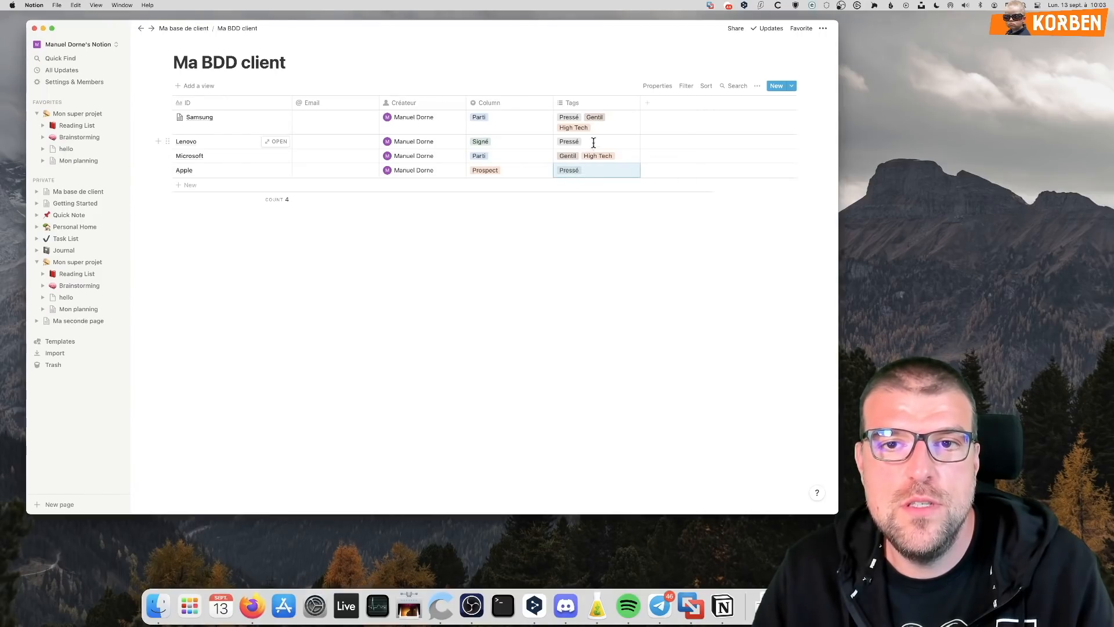
left_click(593, 142)
left_click(589, 184)
left_click(594, 270)
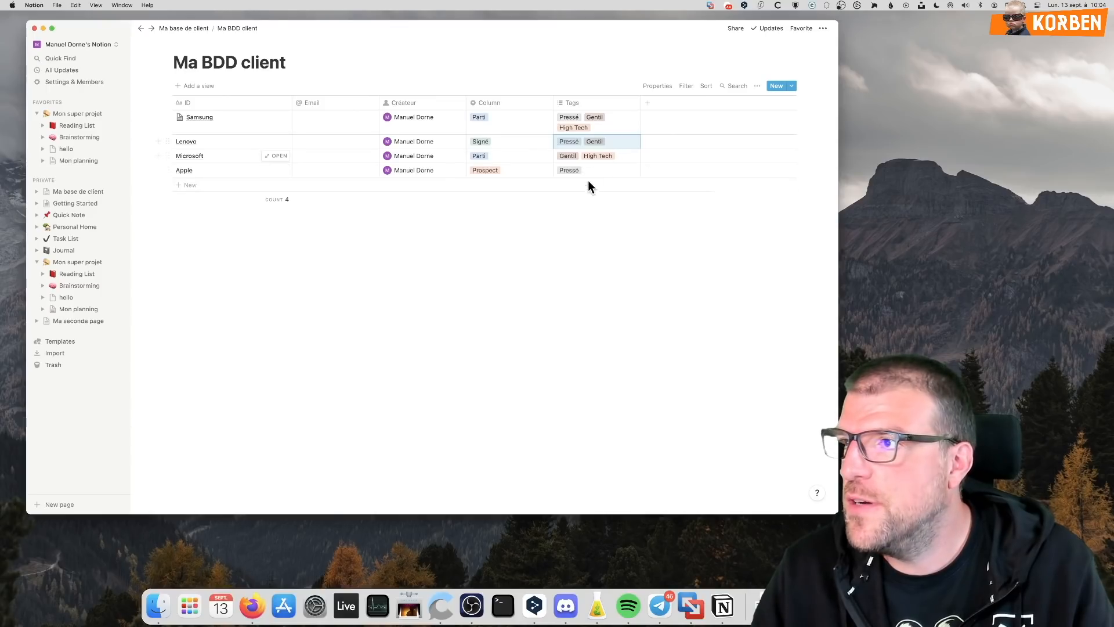
Add a Relation column after Tags linked to the Task List database and view the pages that can be linked to Samsung
left_click(646, 103)
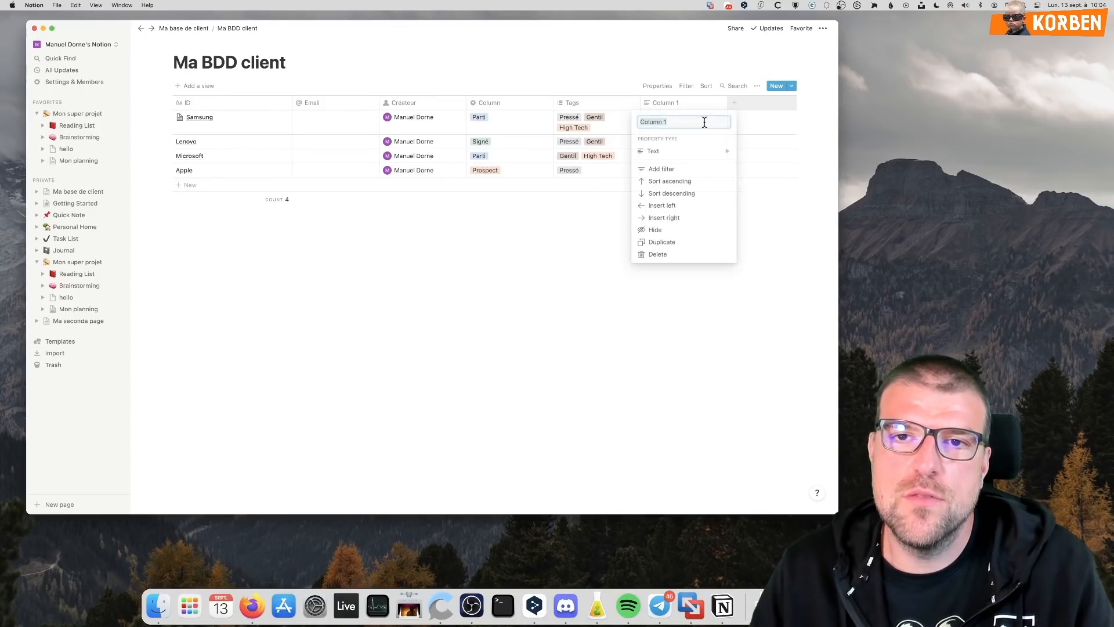
mouse_move(679, 153)
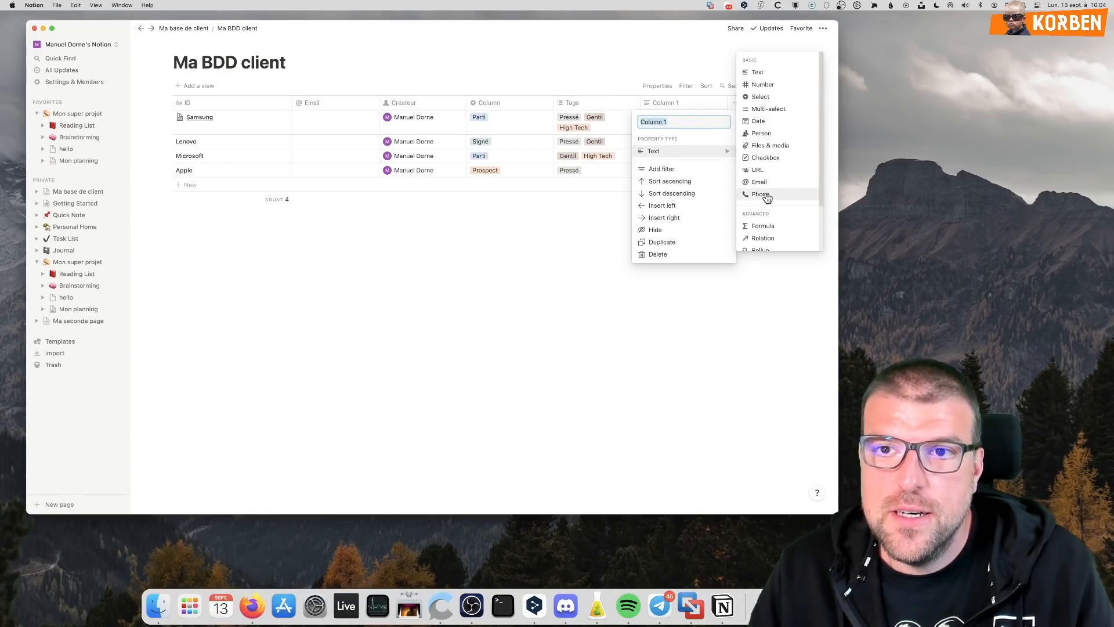
scroll(768, 202, "down", 1)
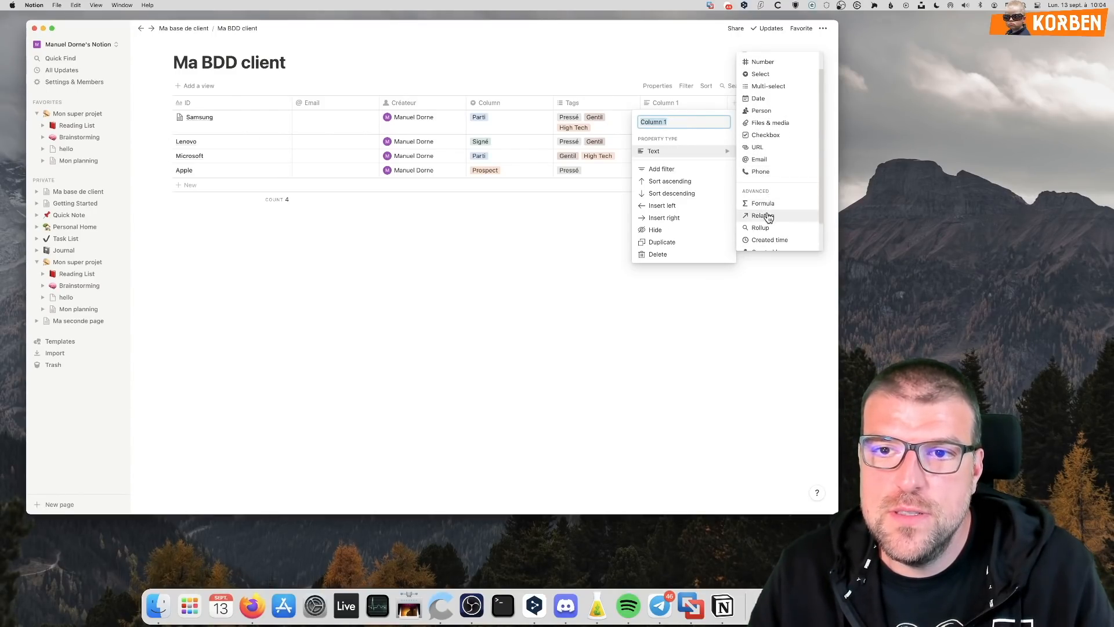
left_click(766, 223)
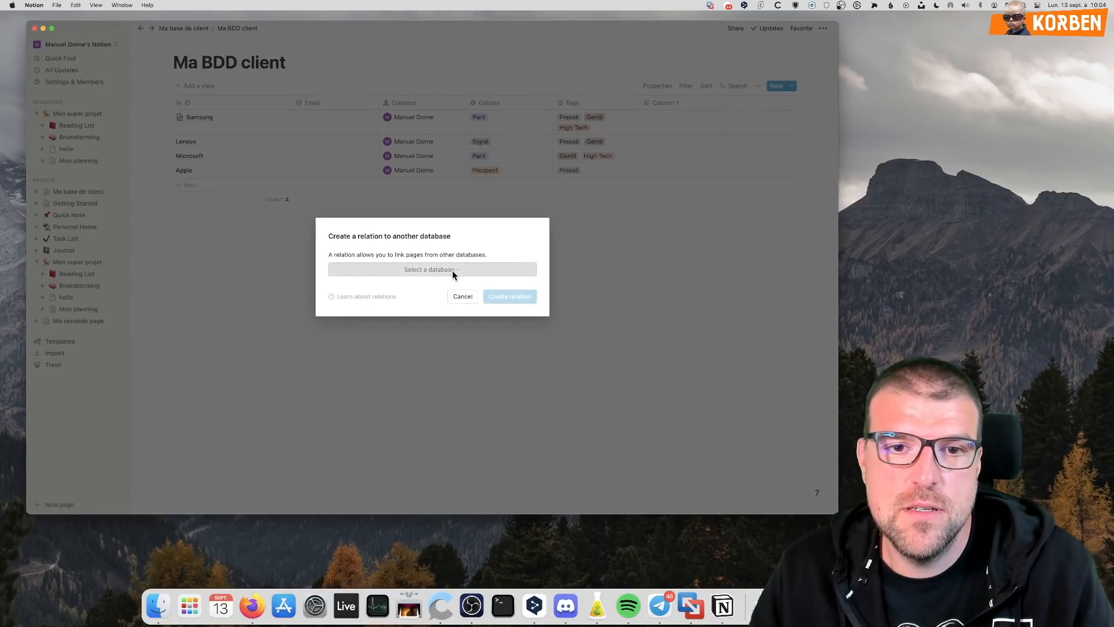
left_click(452, 270)
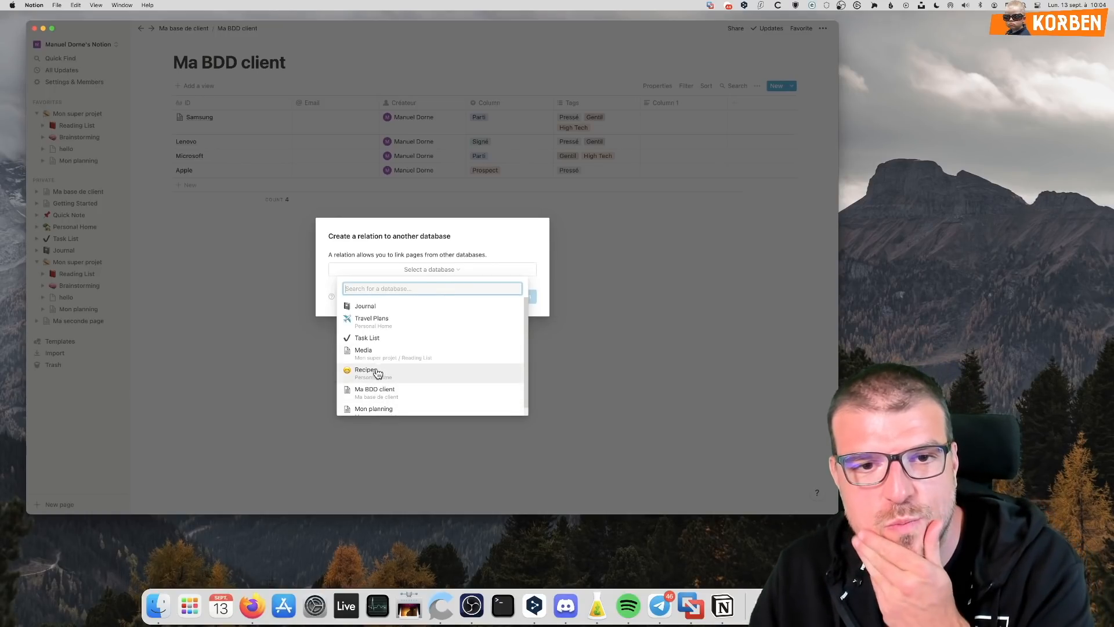
left_click(374, 338)
left_click(469, 297)
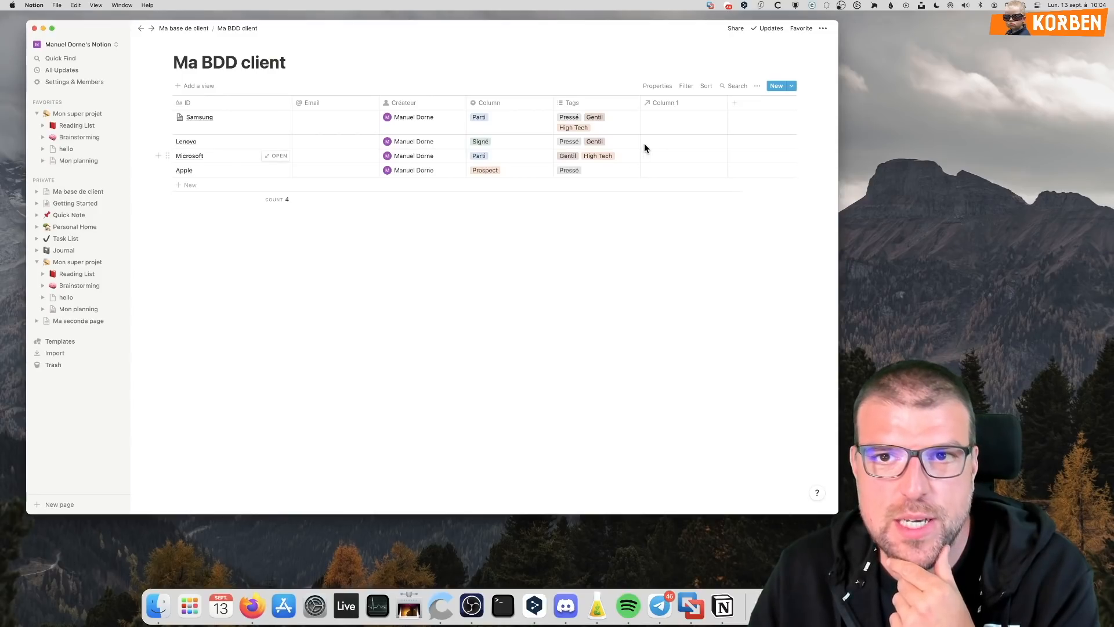
left_click(660, 117)
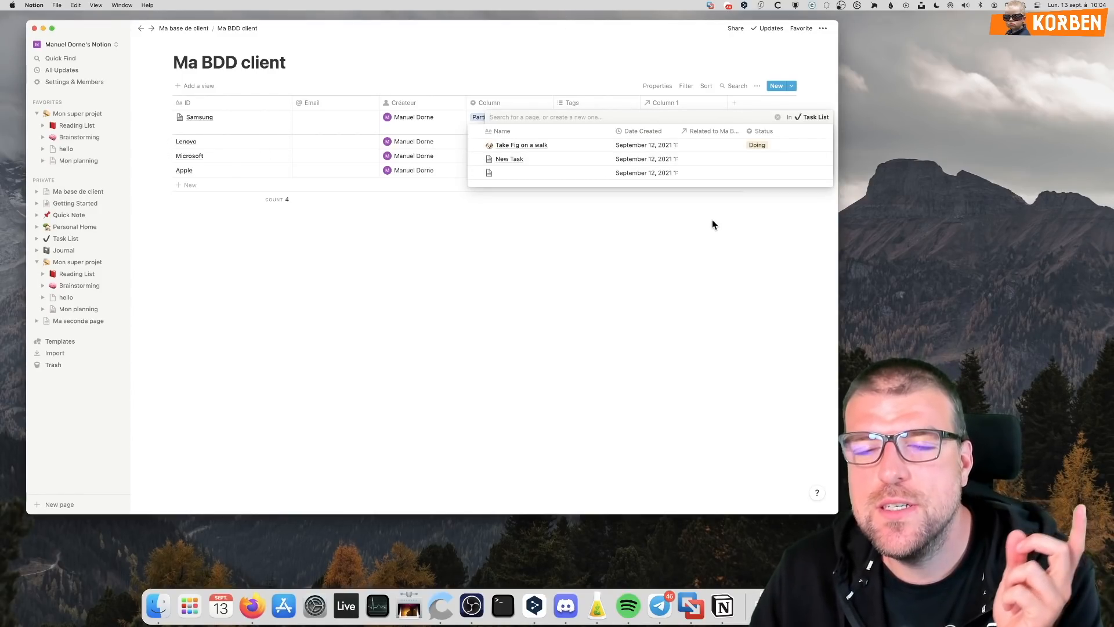
left_click(312, 316)
Open the Task List board and add the cards "Manger une patate" and "Renvoyer un rapport" to the Doing group
left_click(87, 239)
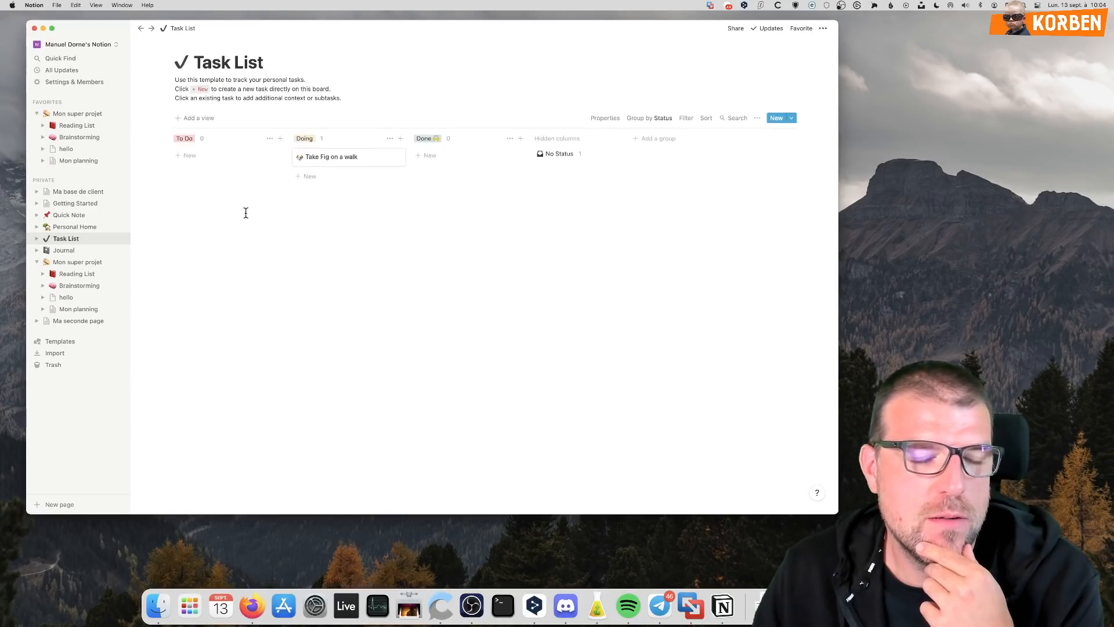
left_click(349, 177)
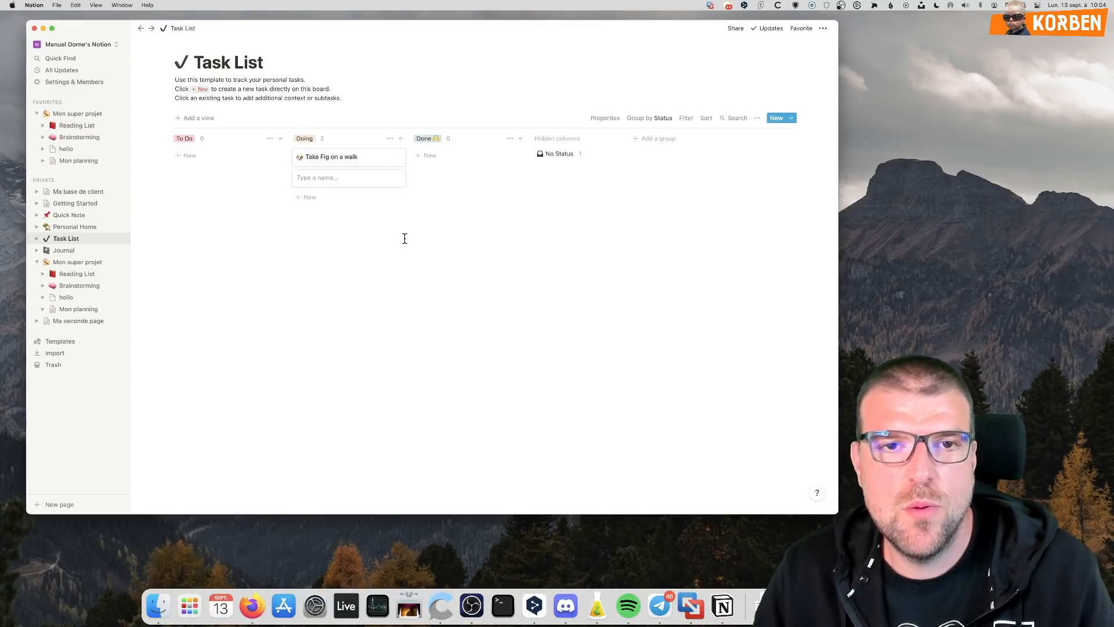
type("Manger une patate")
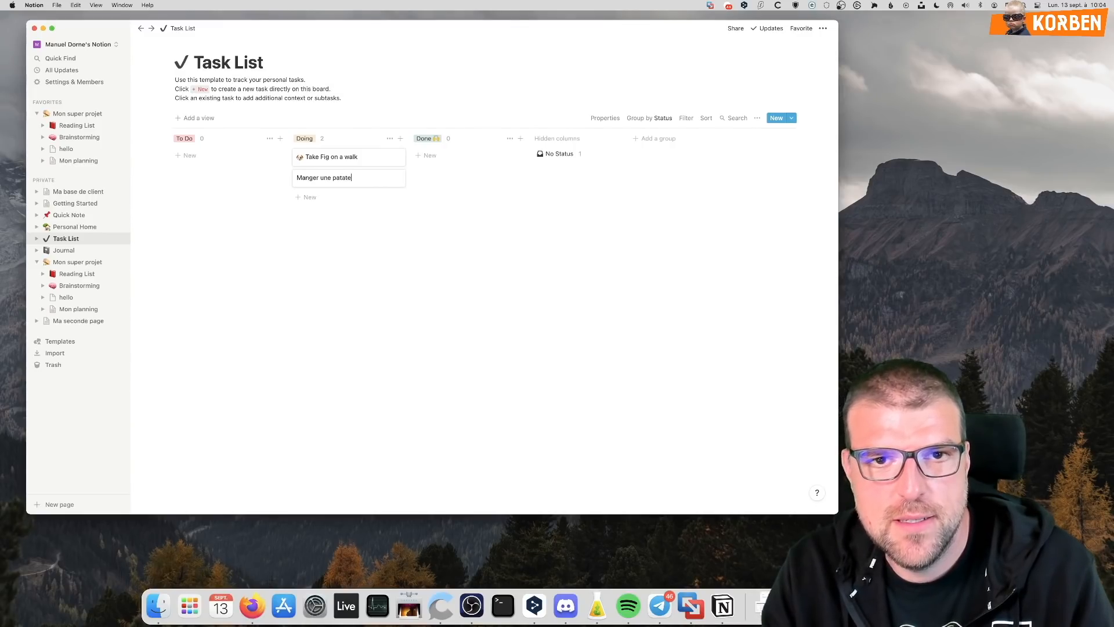
key("Return")
type("Renvoyer un rap")
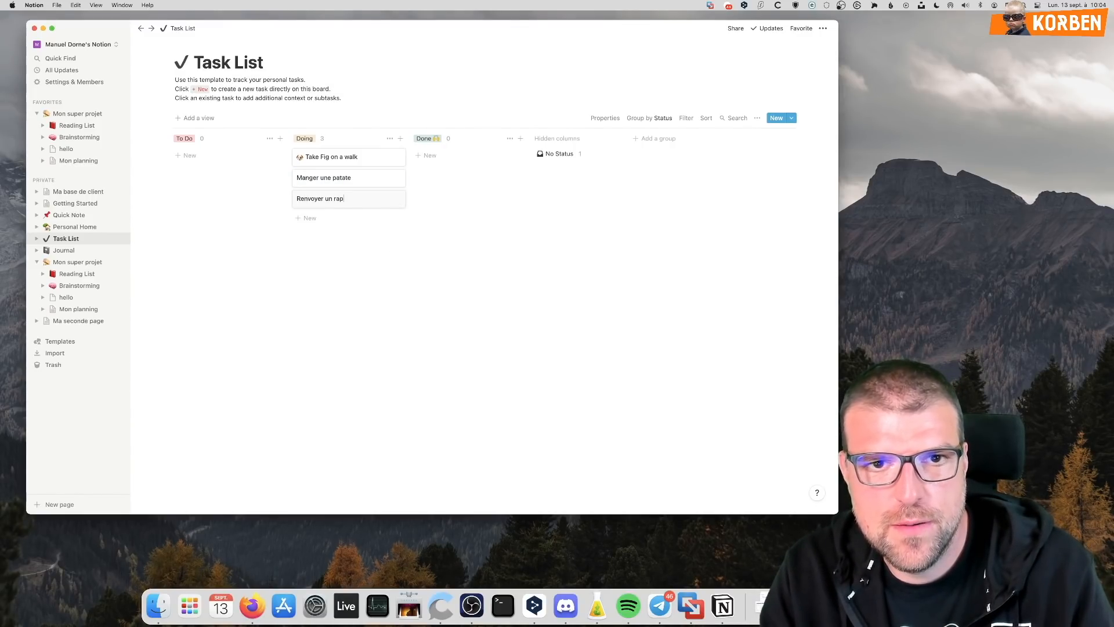
type("t")
Add the cards "Tondre la pelouse", "Jouer avec les enfants" and "Nettoyer la Ferrarri" to the To Do group
left_click(207, 155)
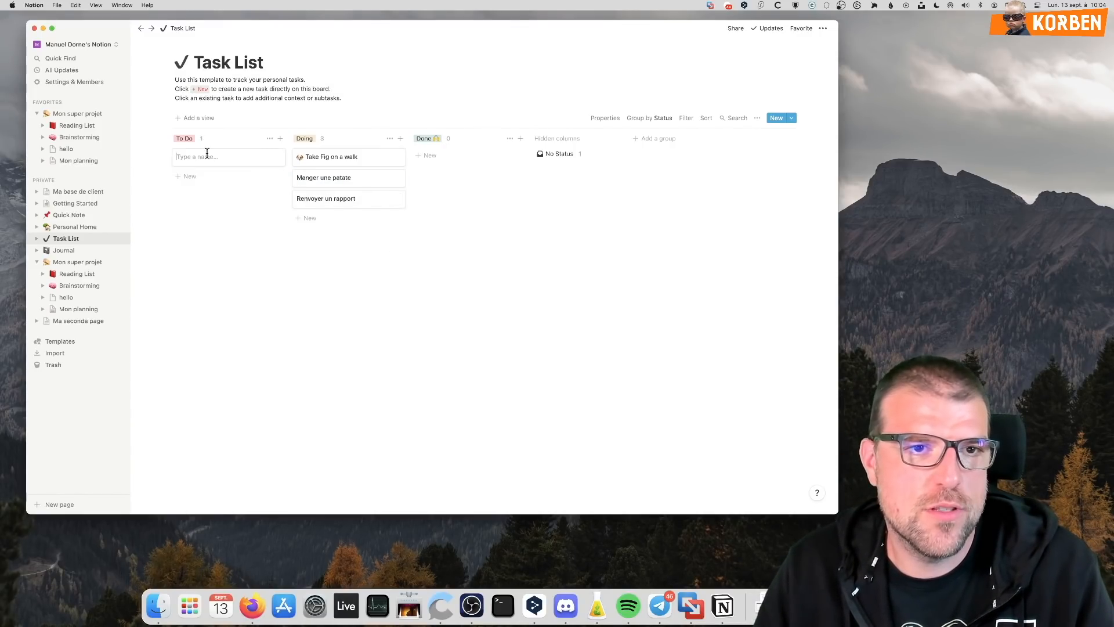
type("Tond")
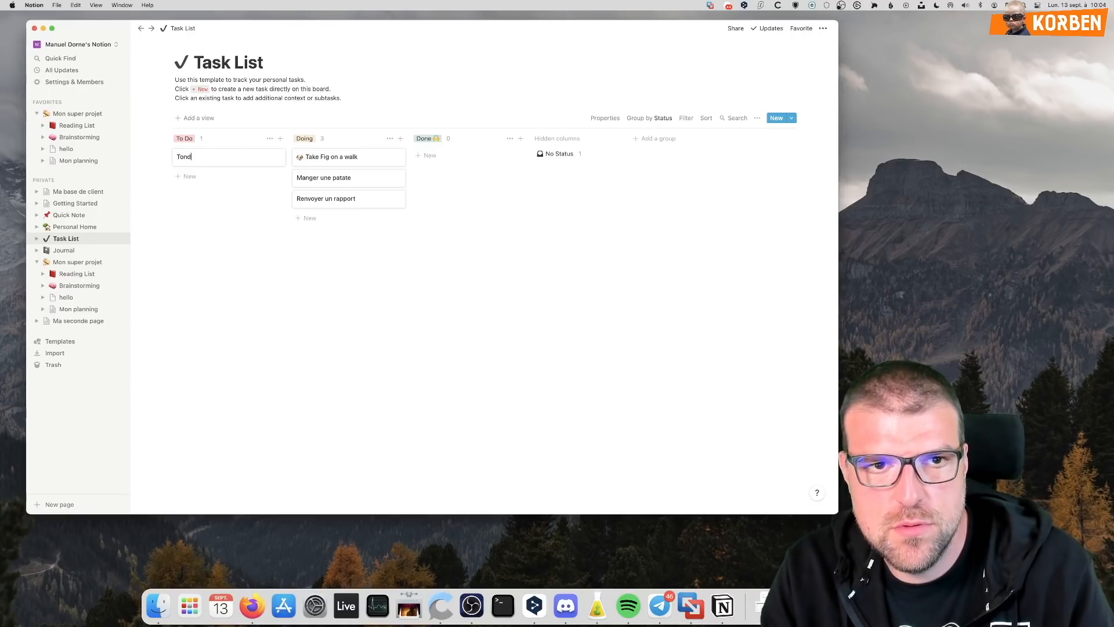
type("re la pelouse")
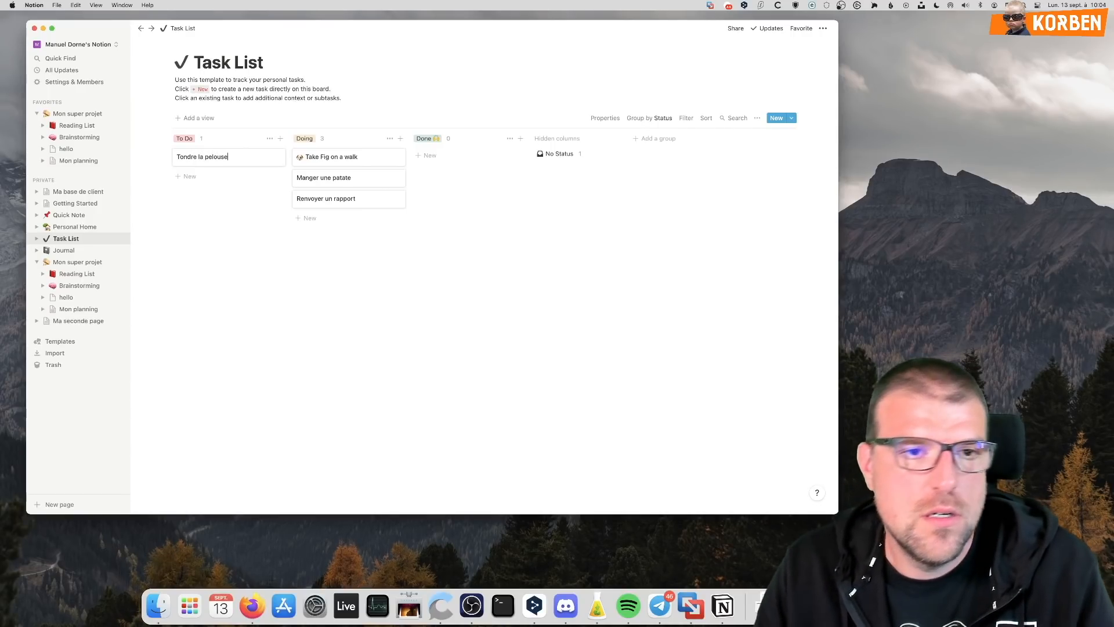
left_click(191, 176)
type("Jouer avec les enfants")
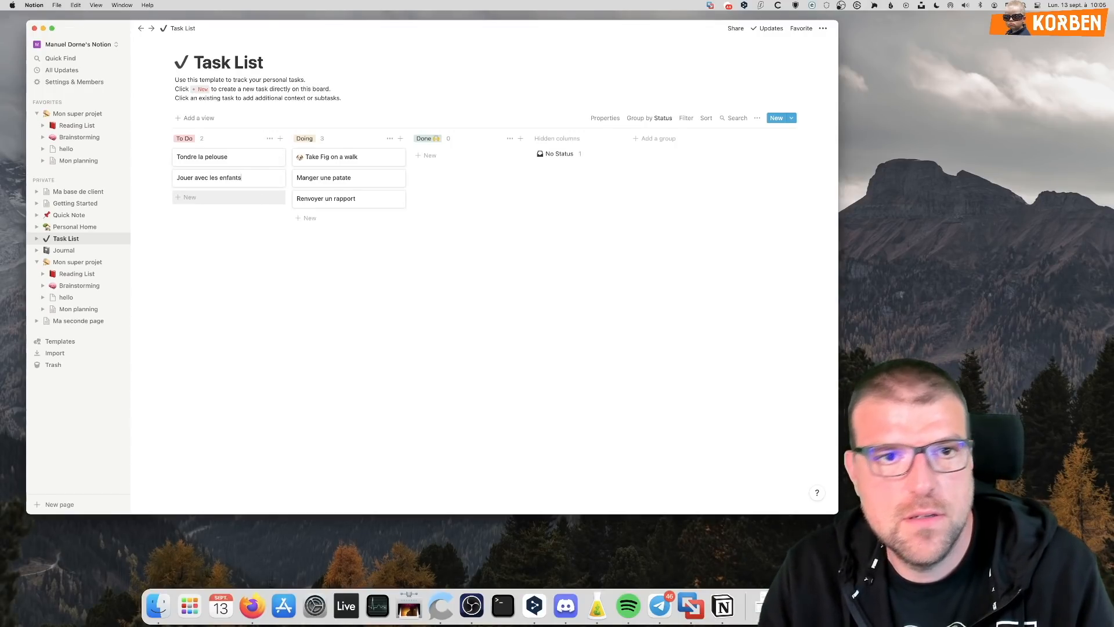
left_click(254, 197)
type("Nettoyger")
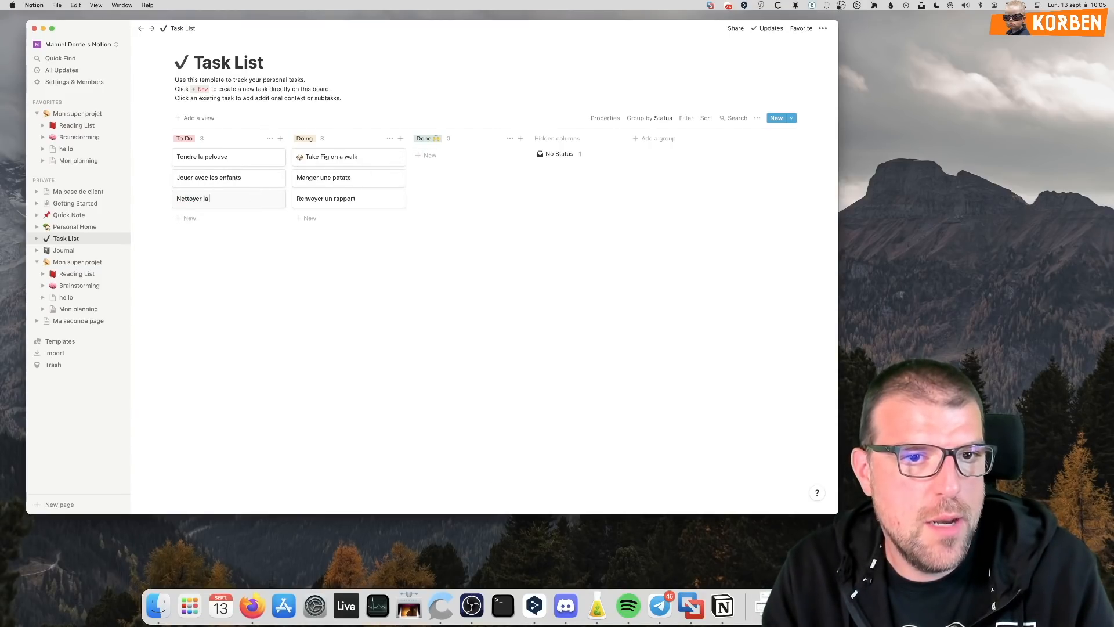
type(" la P")
key("BackSpace")
type("Fe")
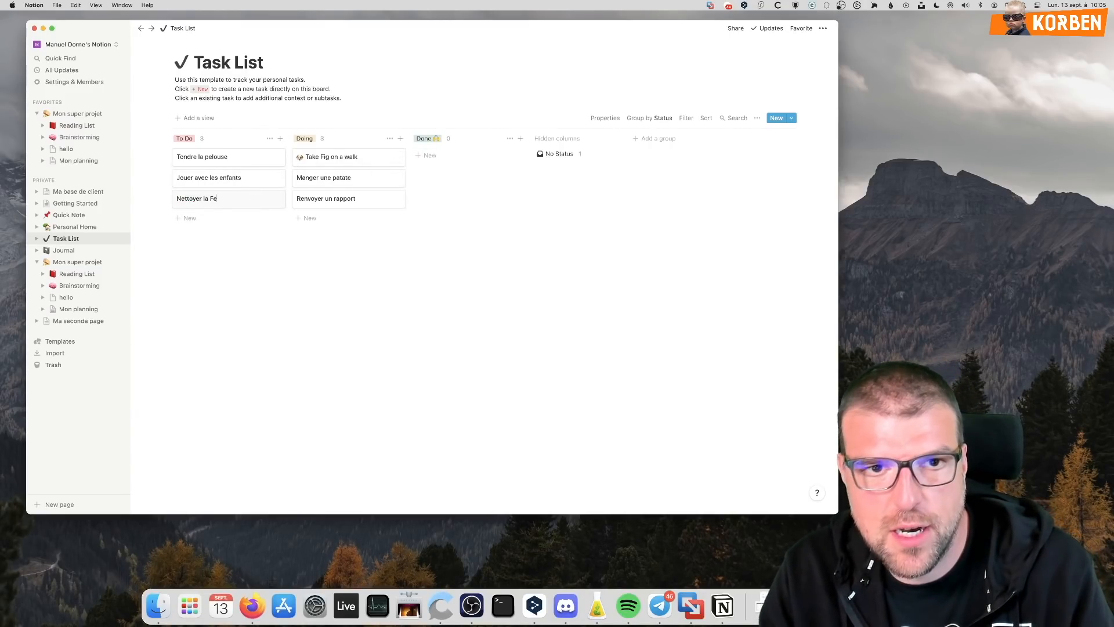
type("rrari")
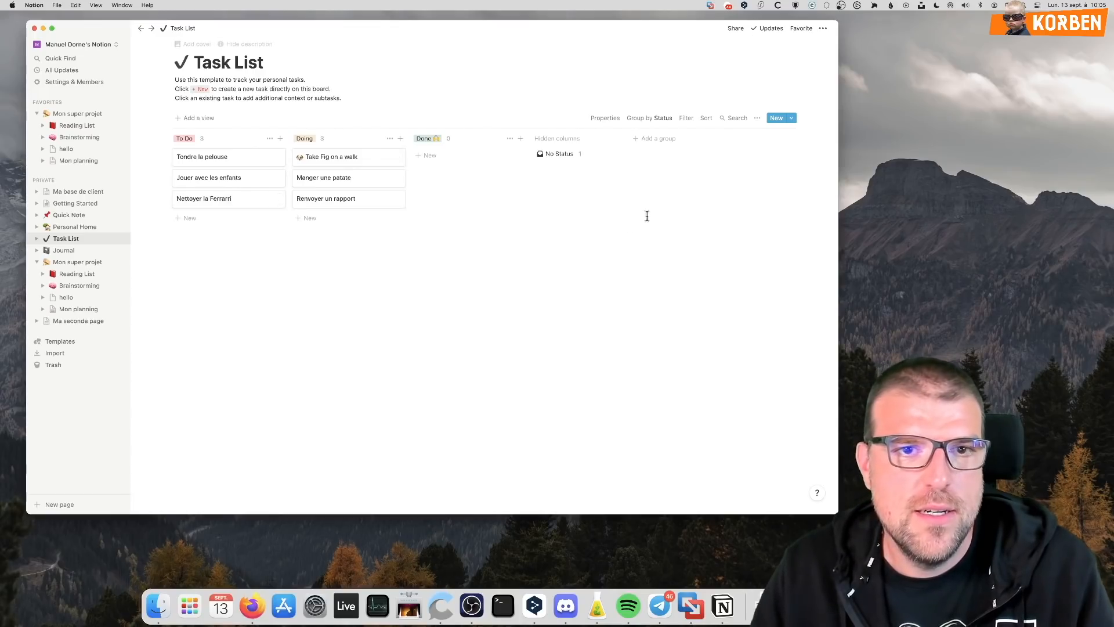
Correct the title of the third To Do card to "Nettoyer la Ferrari" and return to the board
left_click(220, 203)
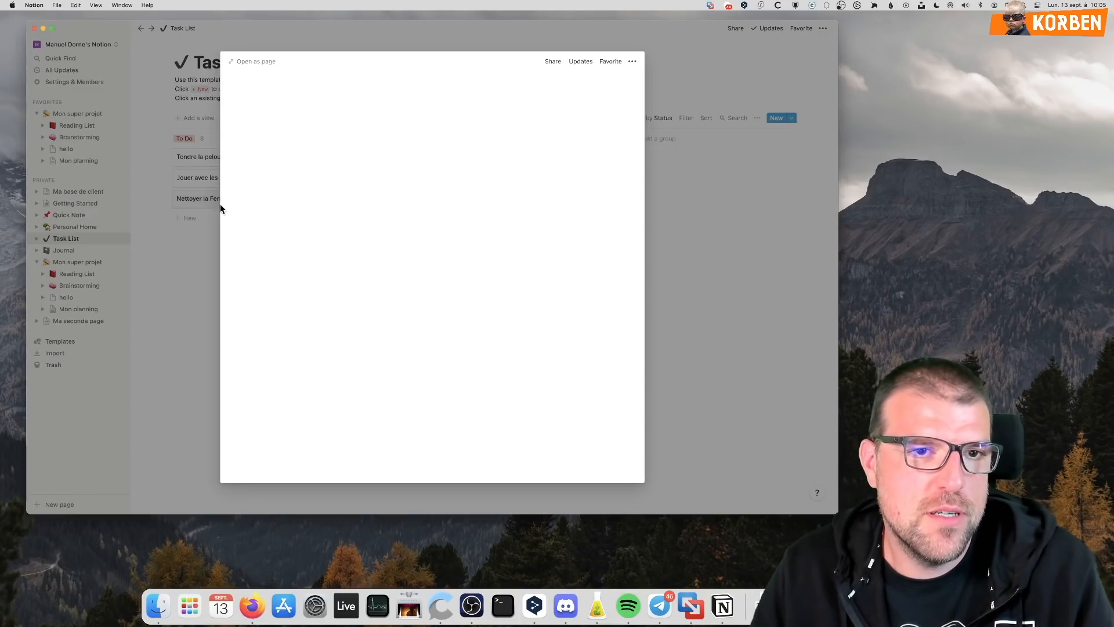
left_click(412, 109)
key("BackSpace")
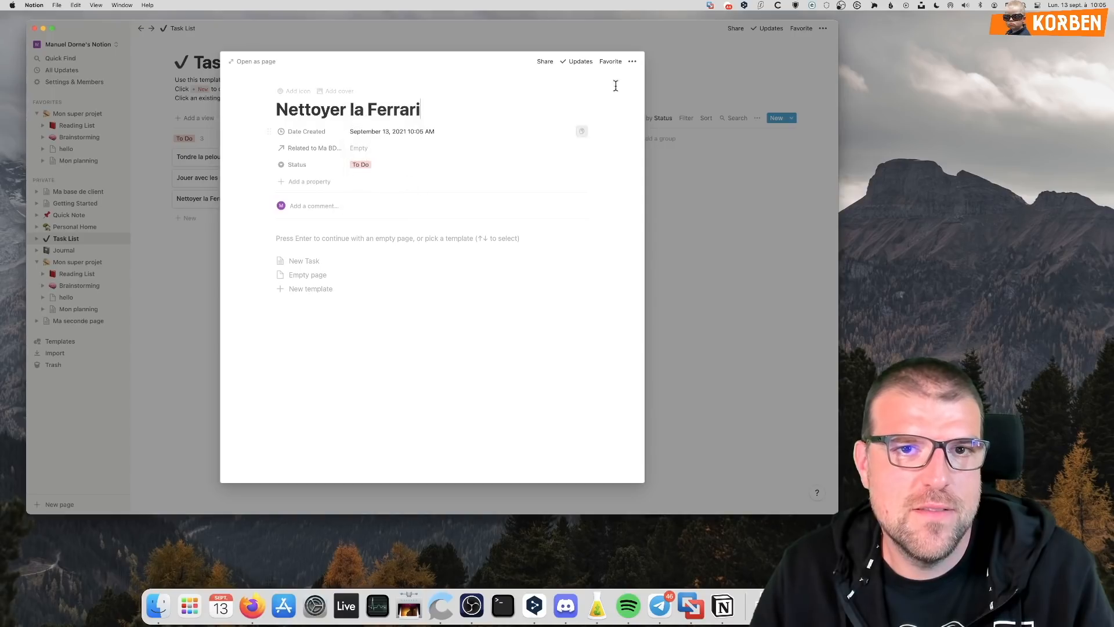
left_click(195, 224)
Add the card "Fini le ménage" to the Done group of the Task List board
left_click(464, 155)
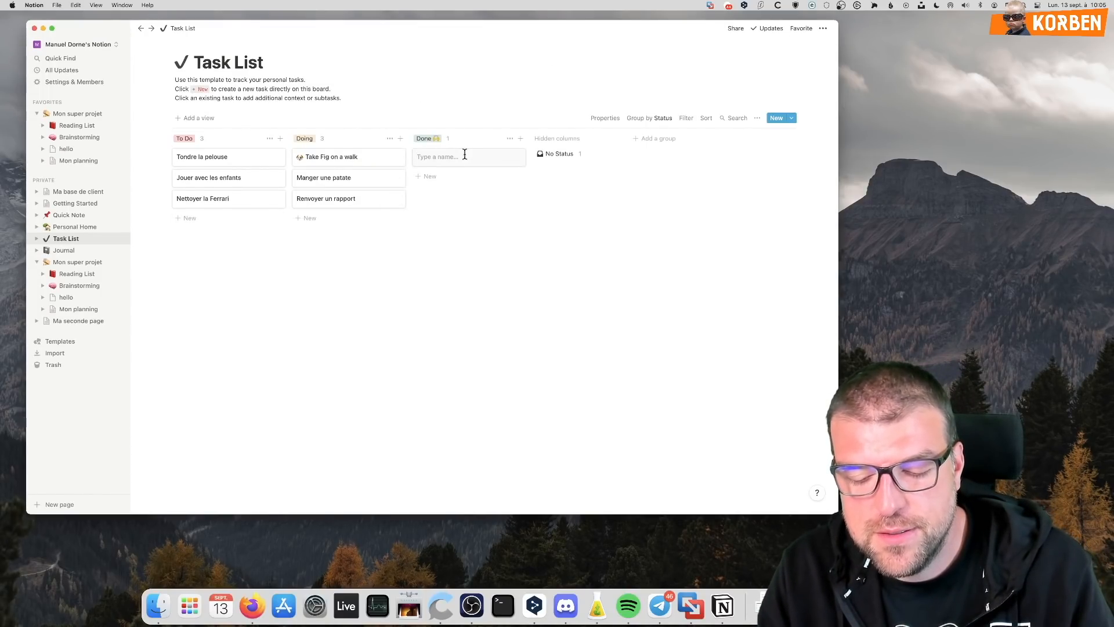
type("Fini le mé")
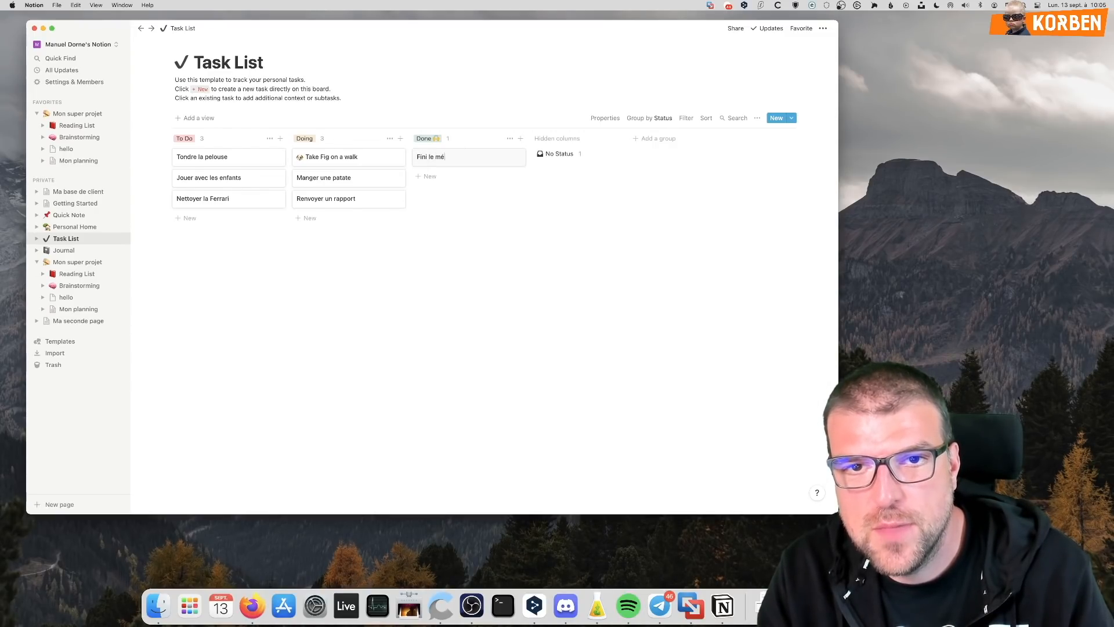
type("nga")
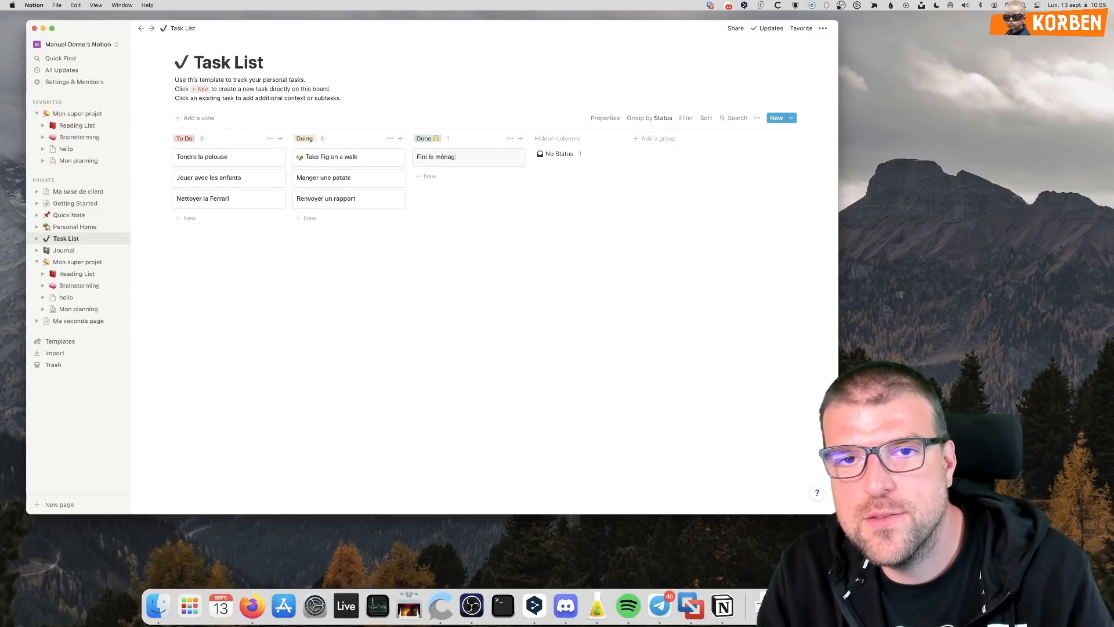
key("Return")
left_click(547, 242)
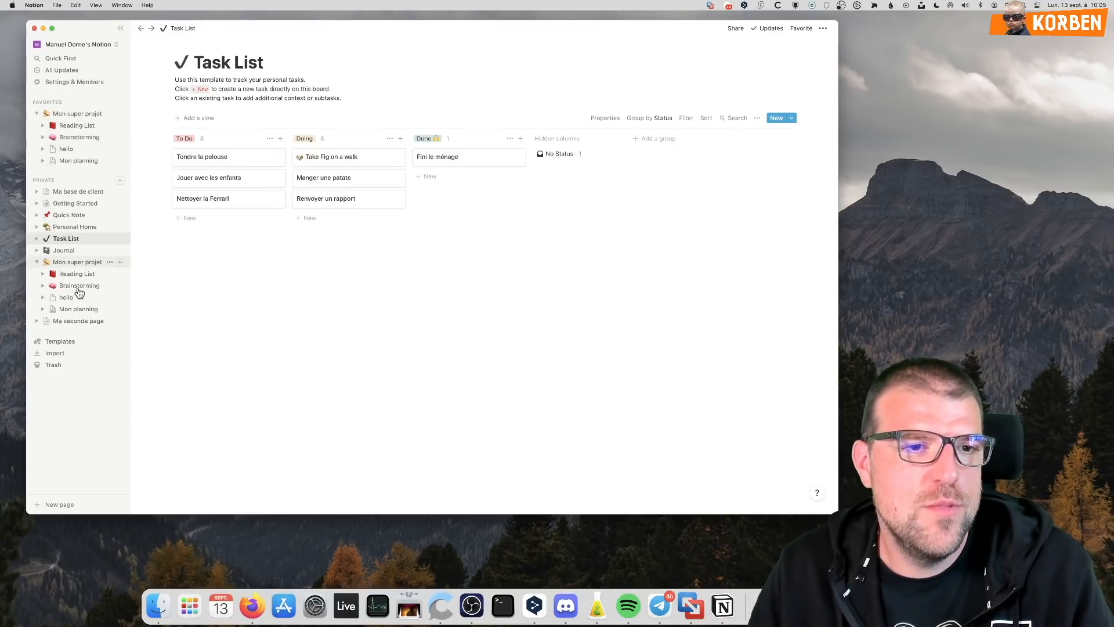
Find and open the "Ma base de client" page and give it an emoji icon
left_click(73, 319)
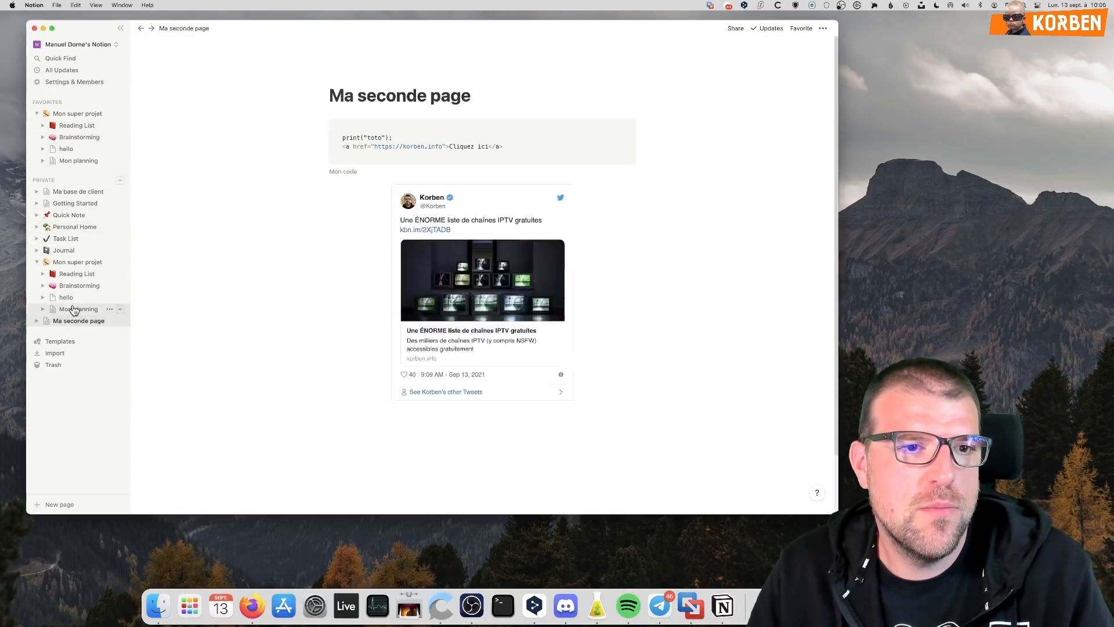
left_click(74, 311)
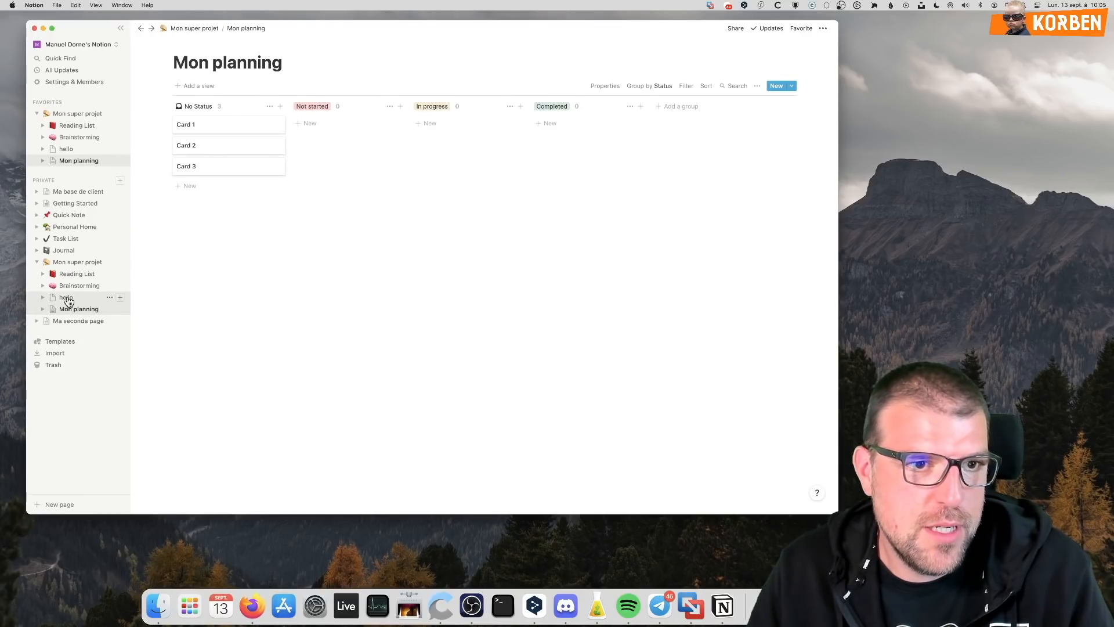
left_click(75, 193)
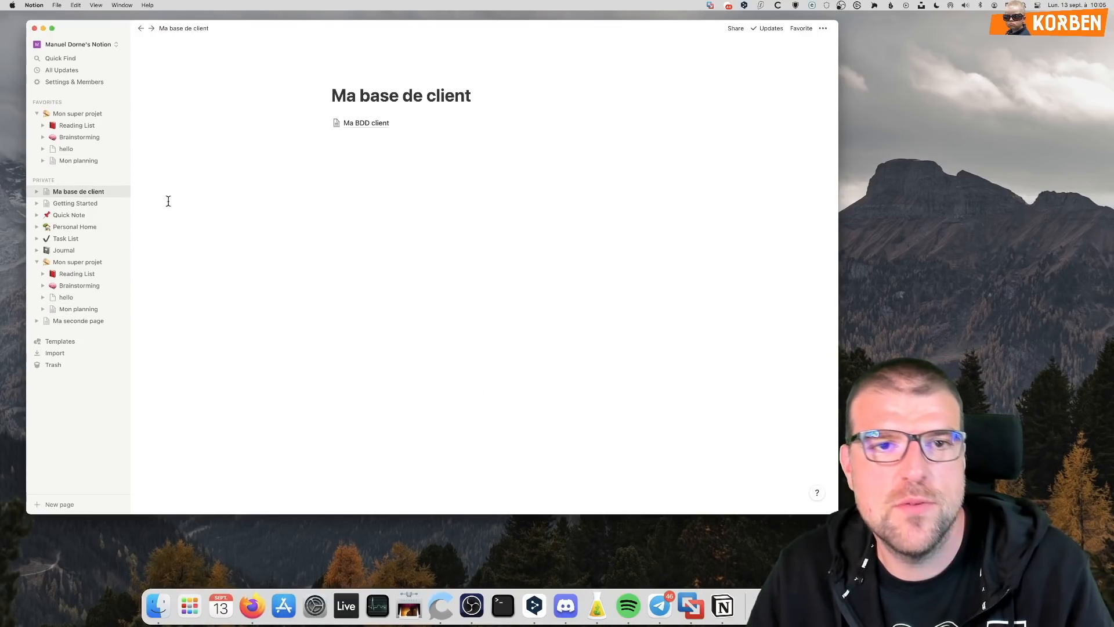
left_click(347, 76)
left_click(348, 99)
left_click(336, 231)
Open the "Ma BDD client" database and add an icon and a cover image to it
left_click(372, 167)
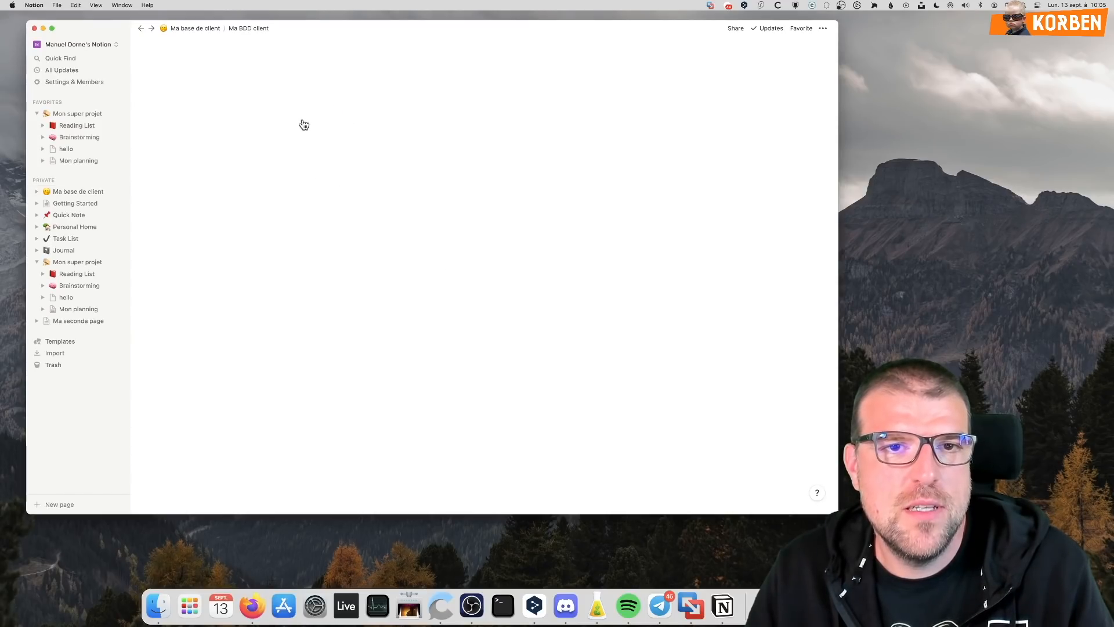
left_click(187, 45)
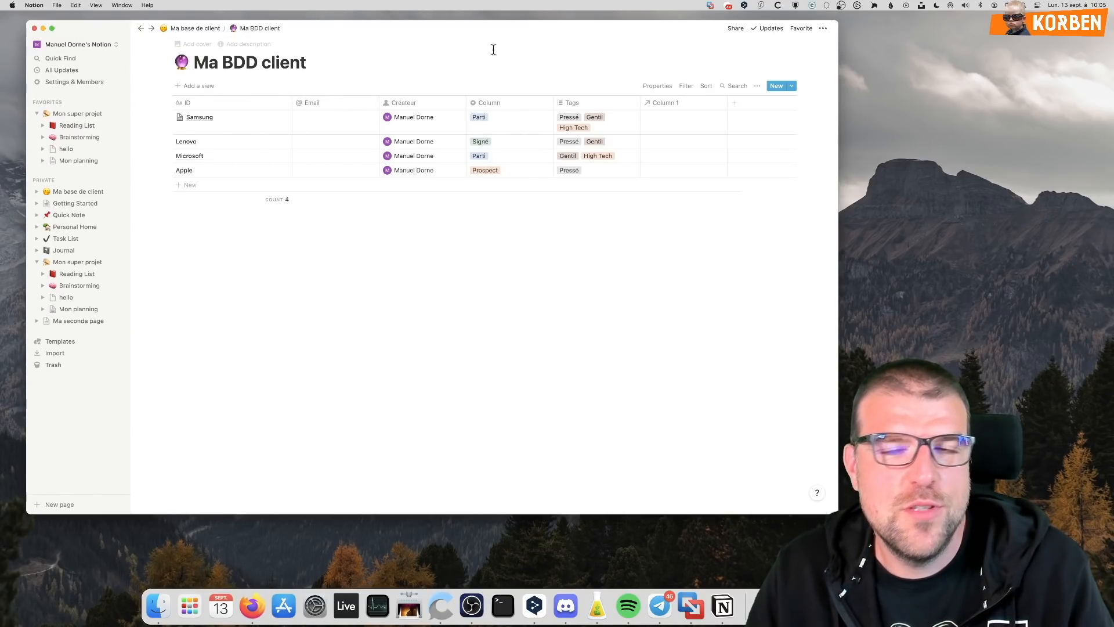
left_click(188, 47)
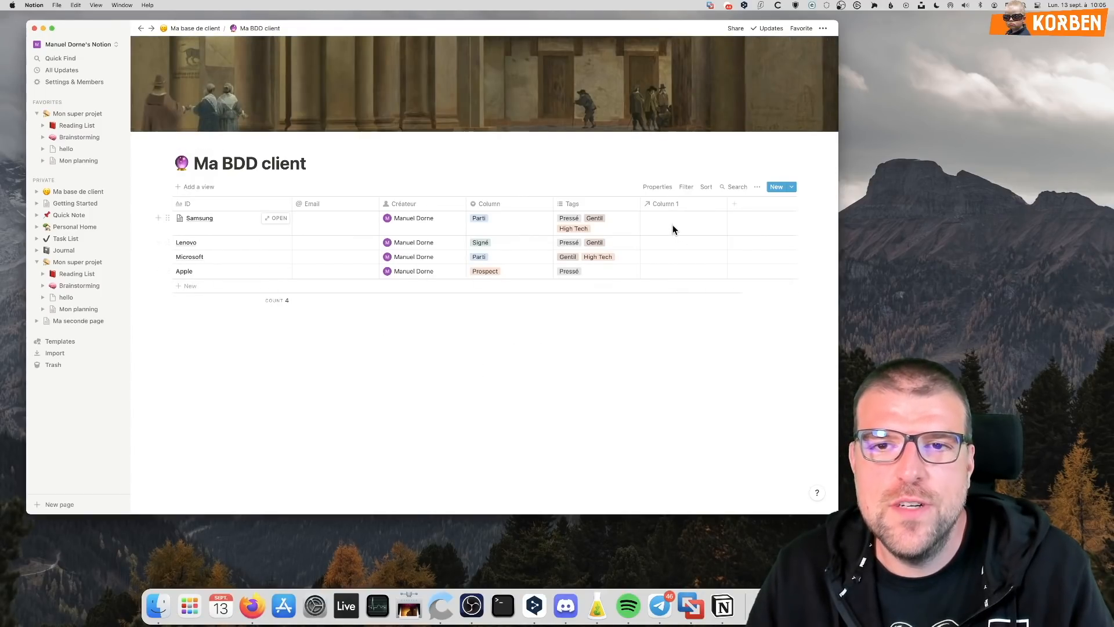
Link Samsung to the tasks "Renvoyer un rapport" and "Nettoyer la Ferrari" in the relation column and review the linked tasks
left_click(673, 224)
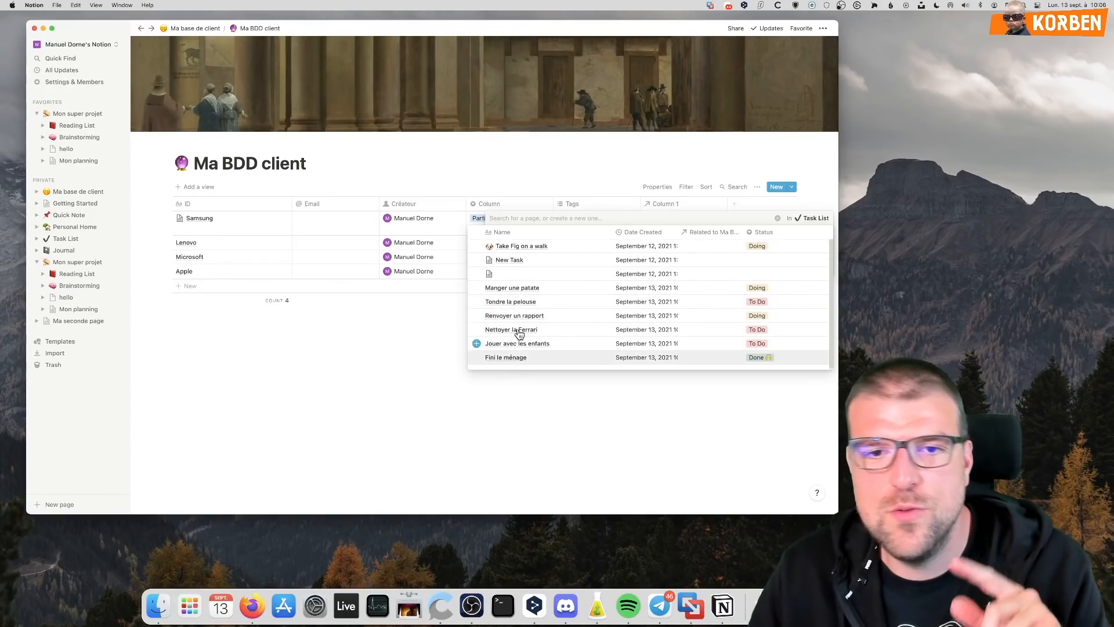
left_click(476, 315)
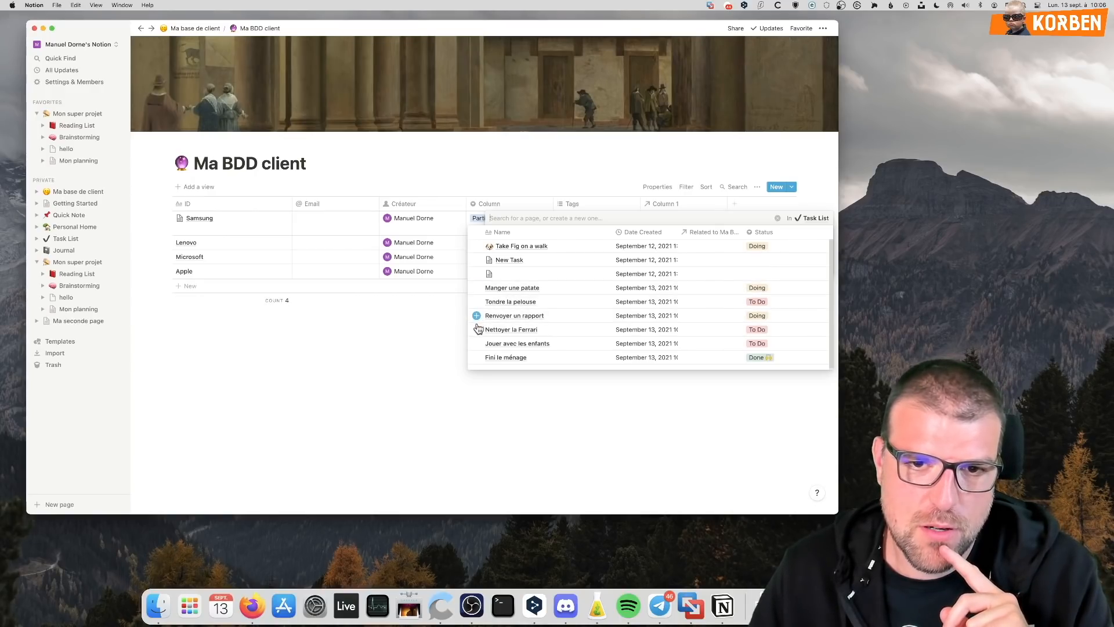
left_click(477, 329)
left_click(515, 441)
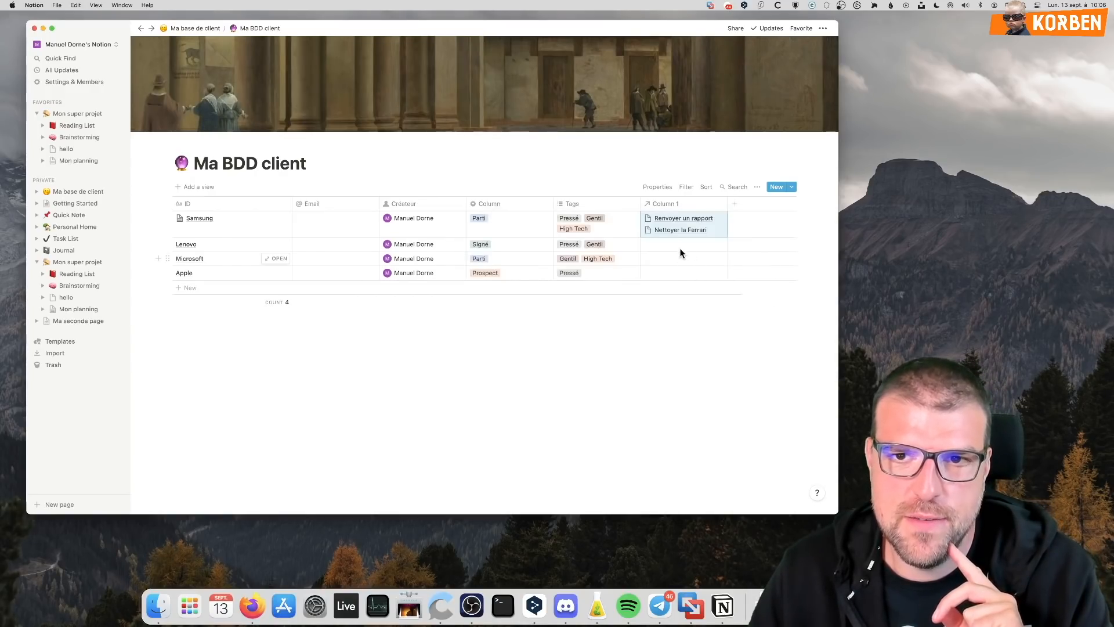
left_click(679, 218)
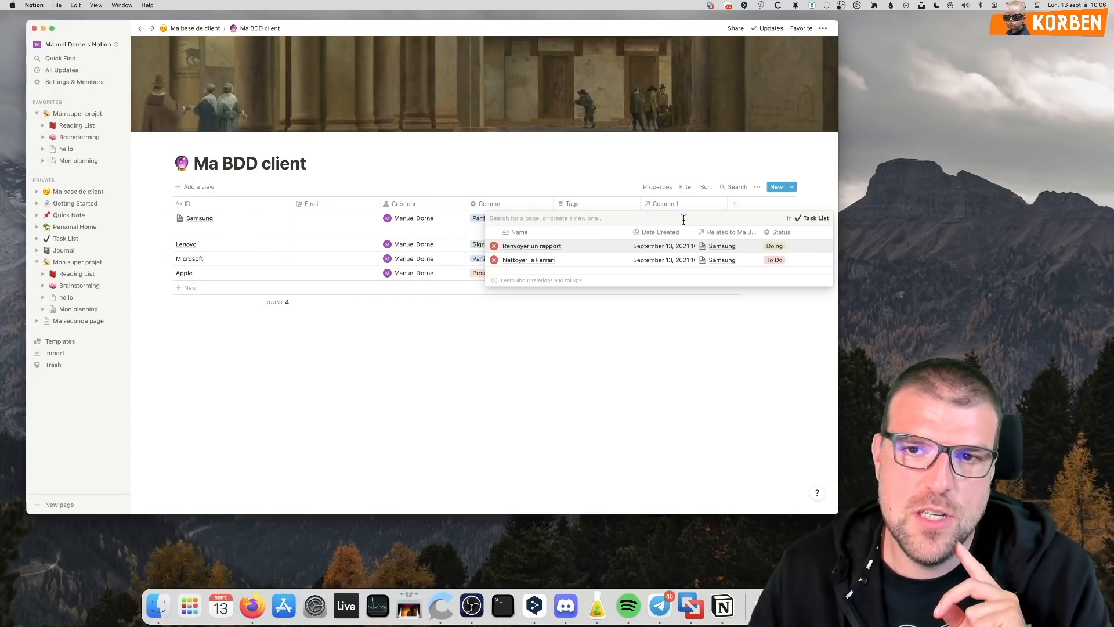
left_click(668, 411)
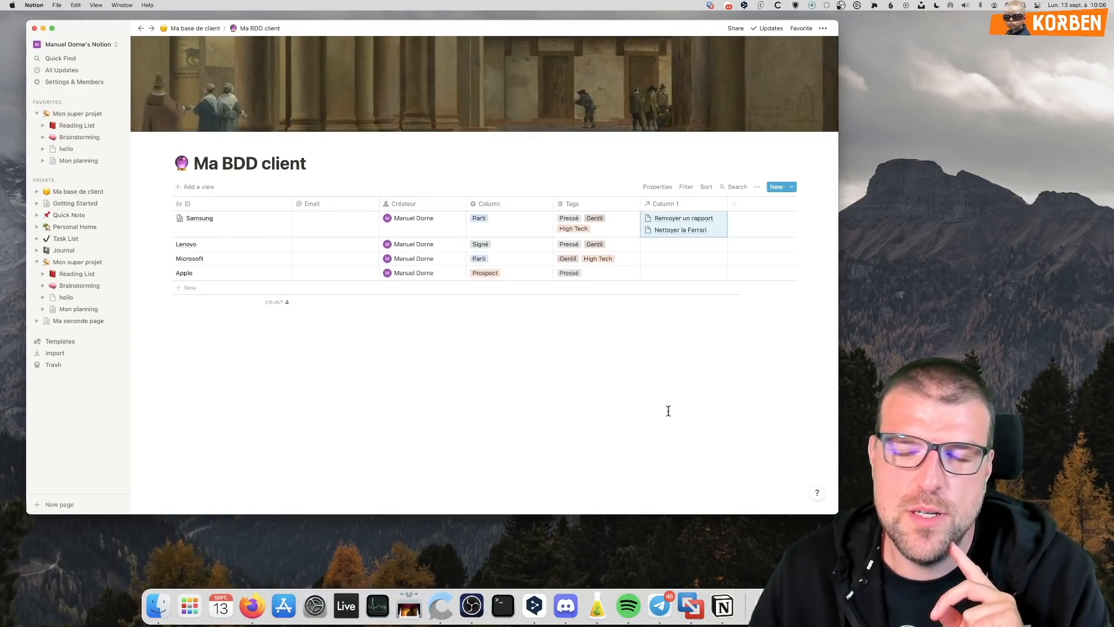
Add a Text column named "Nom" after the relation column
left_click(736, 205)
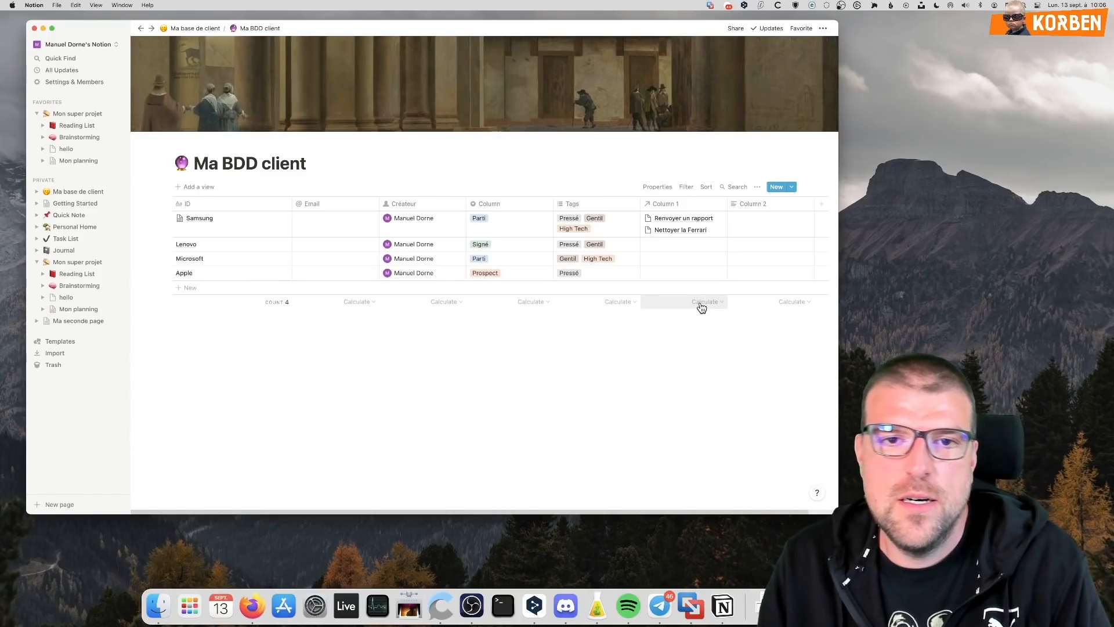
left_click(737, 204)
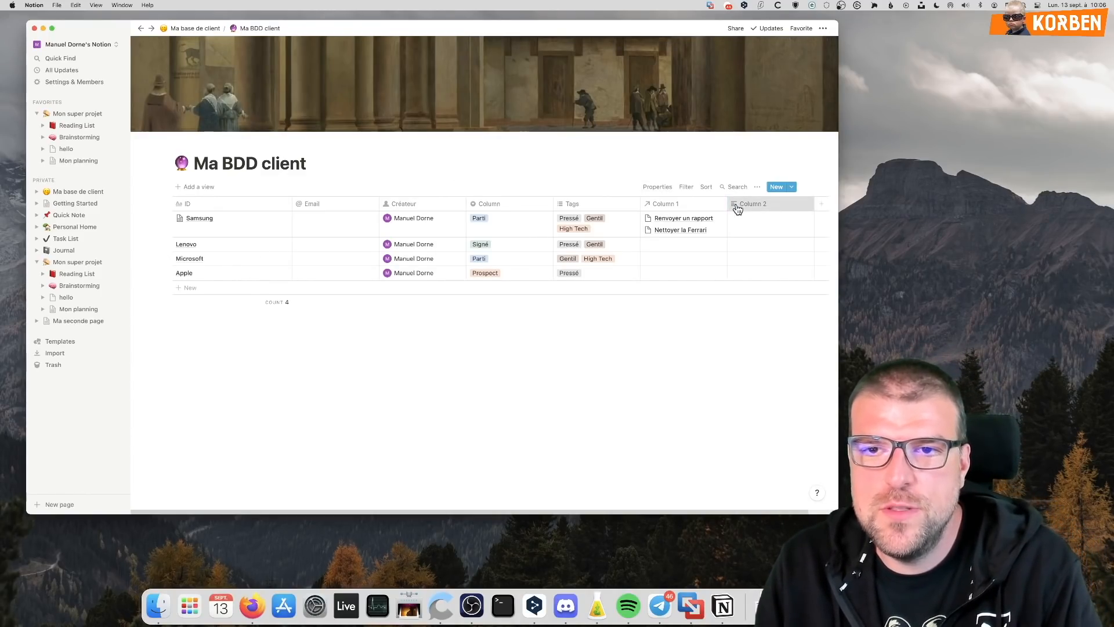
mouse_move(745, 254)
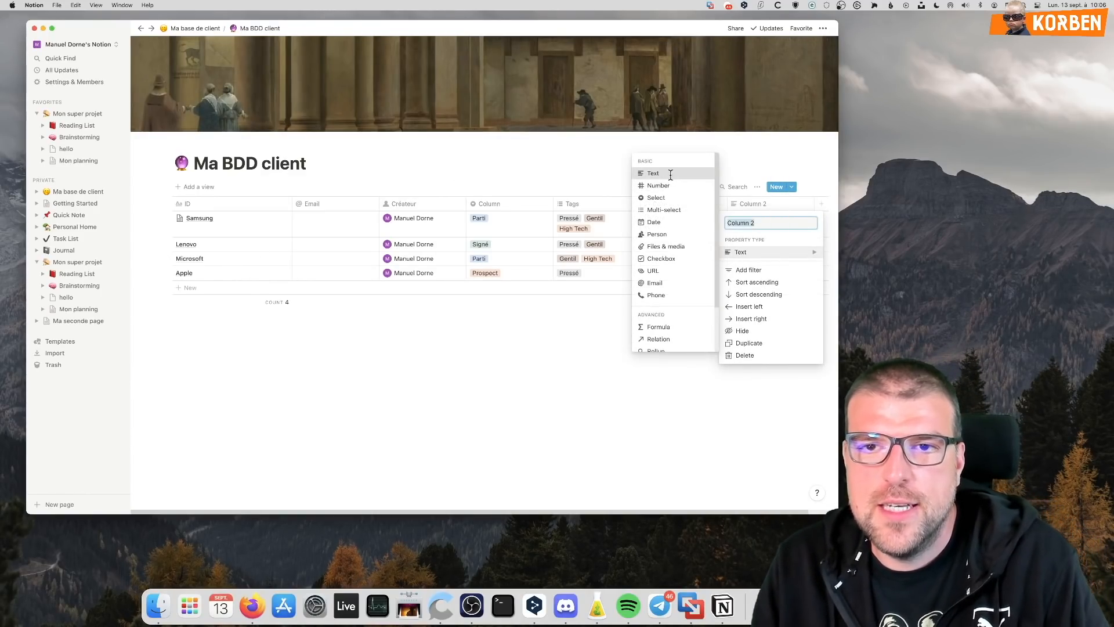
left_click(654, 172)
left_click(743, 203)
type("Nom")
key("Return")
Fill the Nom column with a name for Samsung, Lenovo, Microsoft and Apple, plus one in a new fifth row
left_click(780, 223)
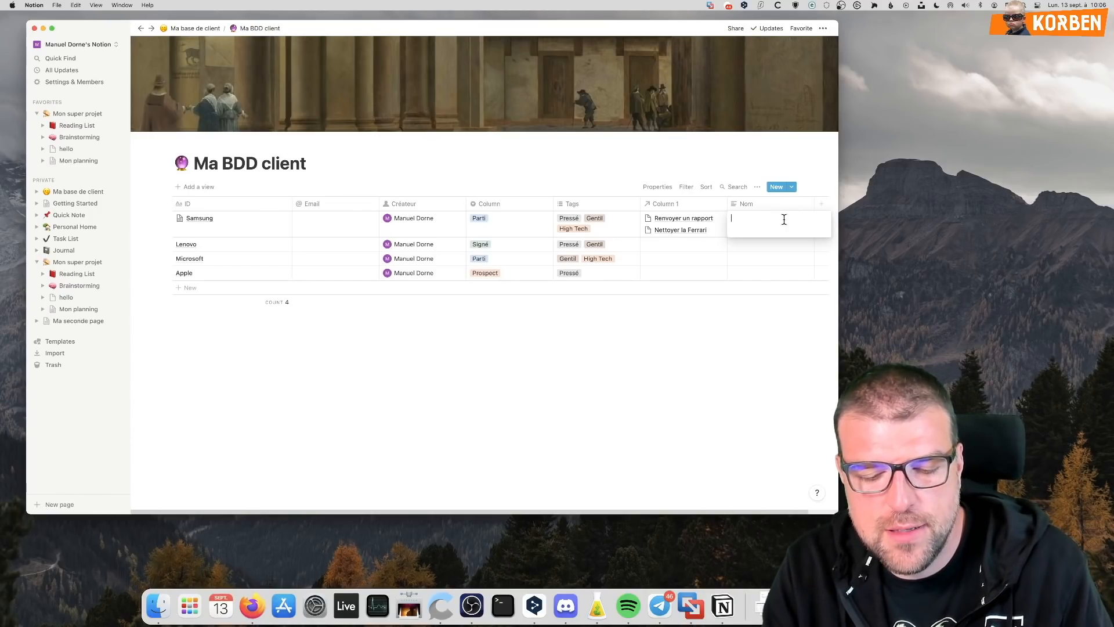
type("Toto")
key("Return")
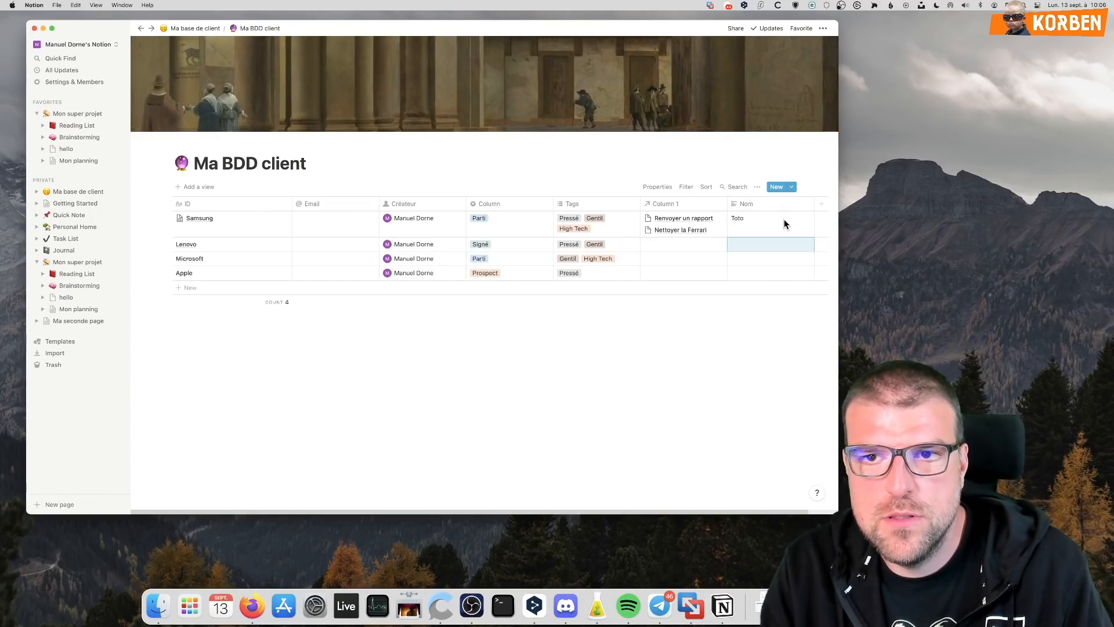
type("Totit")
key("Return")
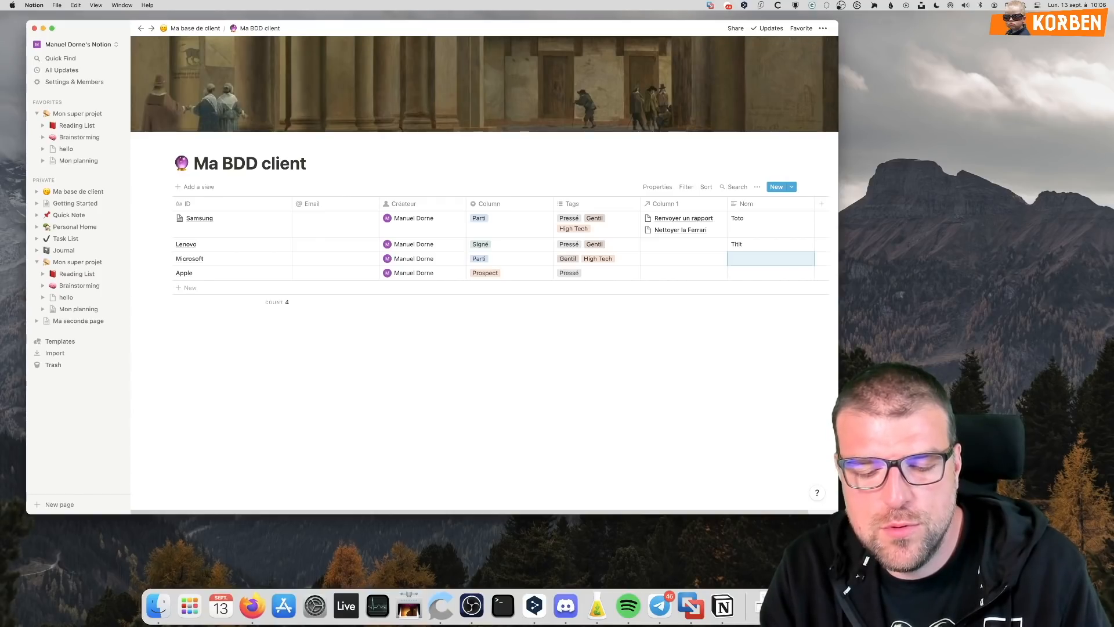
type("Durand")
key("Return")
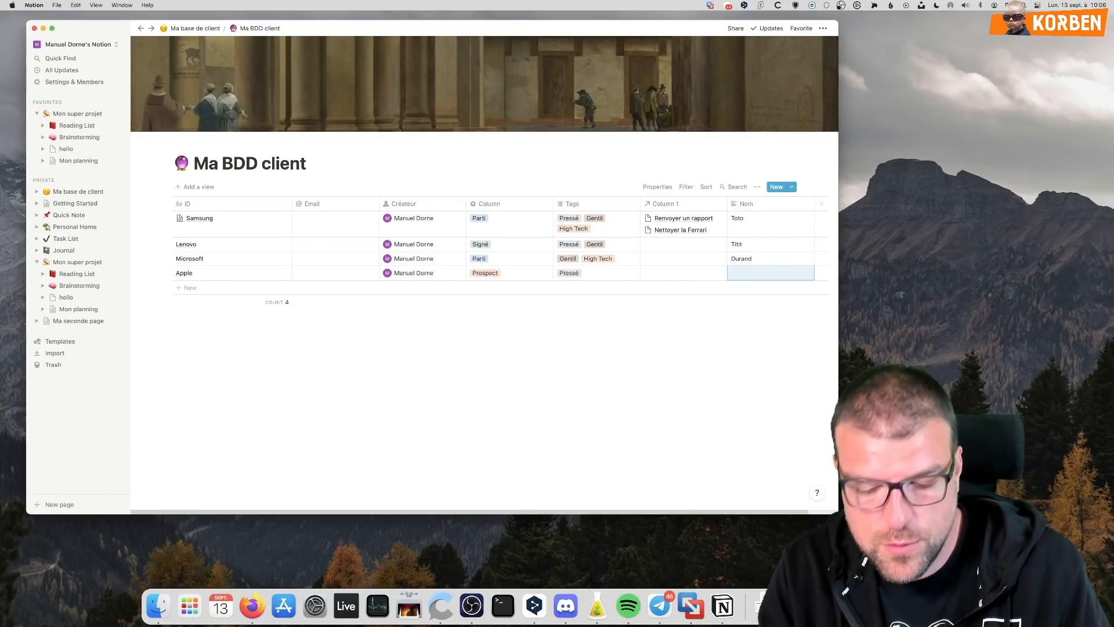
type("Franc")
type("ois")
key("Return")
type("Jean")
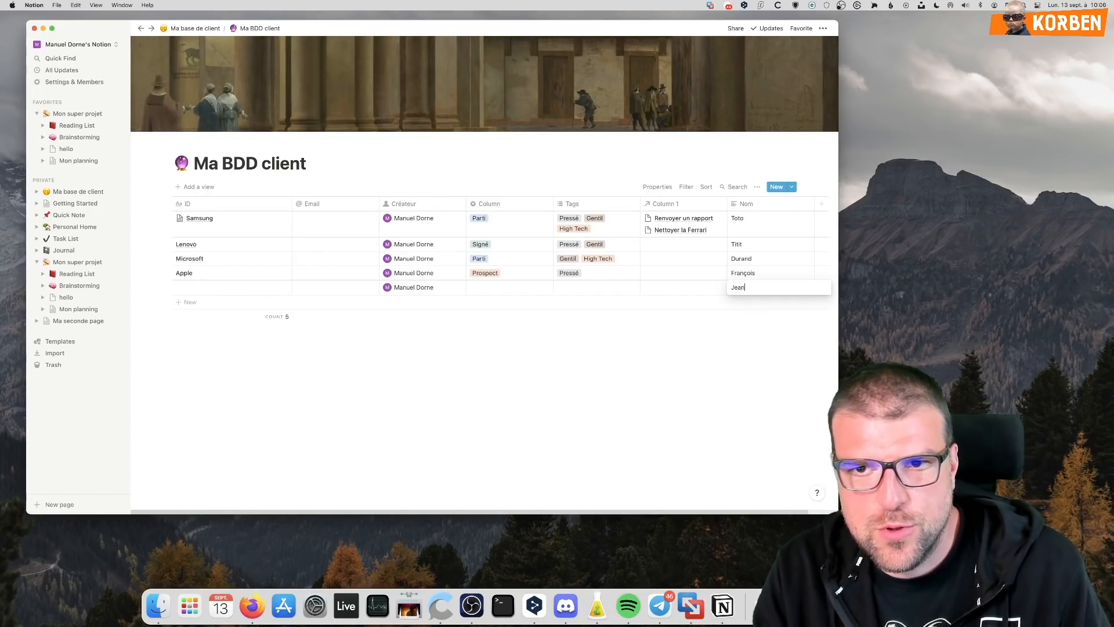
key("Return")
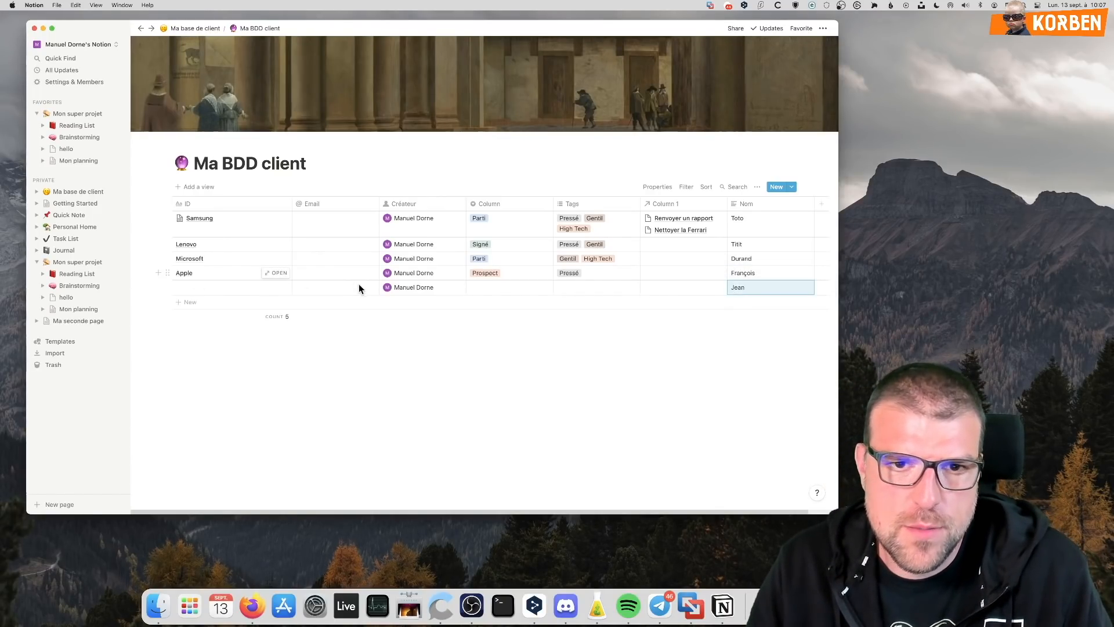
Set the ID of the new fifth row to "Anker"
left_click(239, 285)
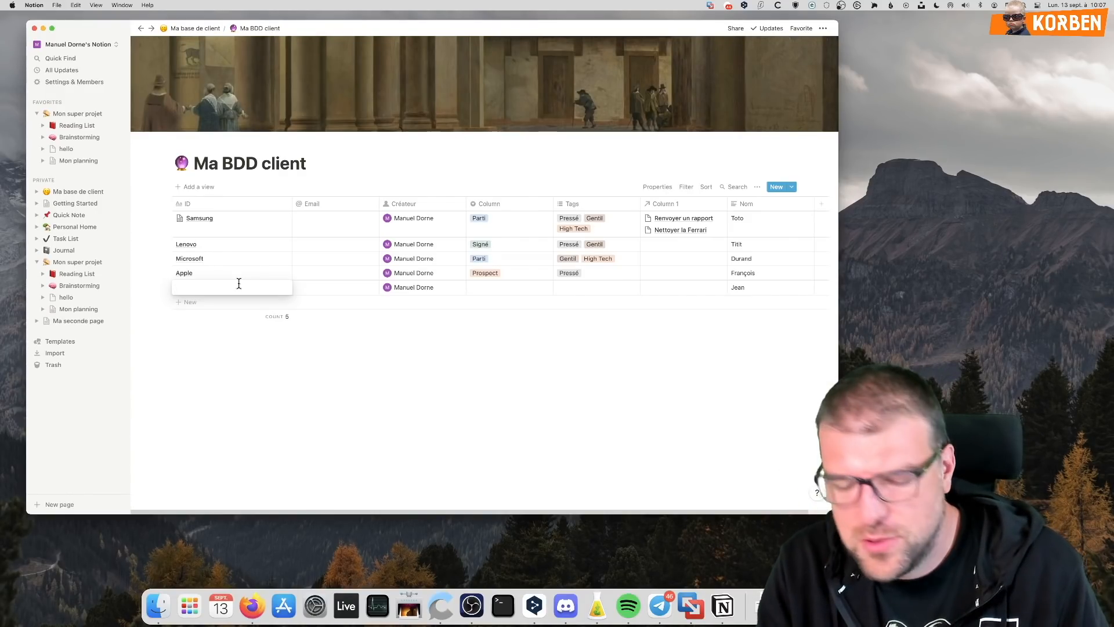
type("Anker")
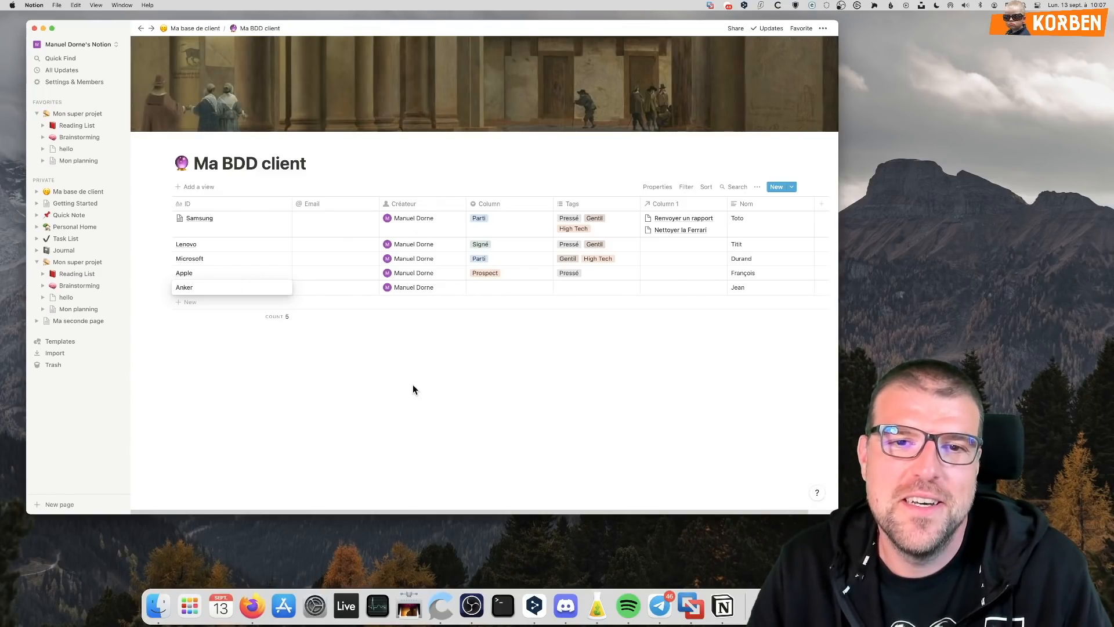
left_click(413, 385)
left_click(647, 351)
Widen the window and add a Text column named "Prénom" after Nom
left_click_drag(840, 473, 929, 464)
left_click(822, 205)
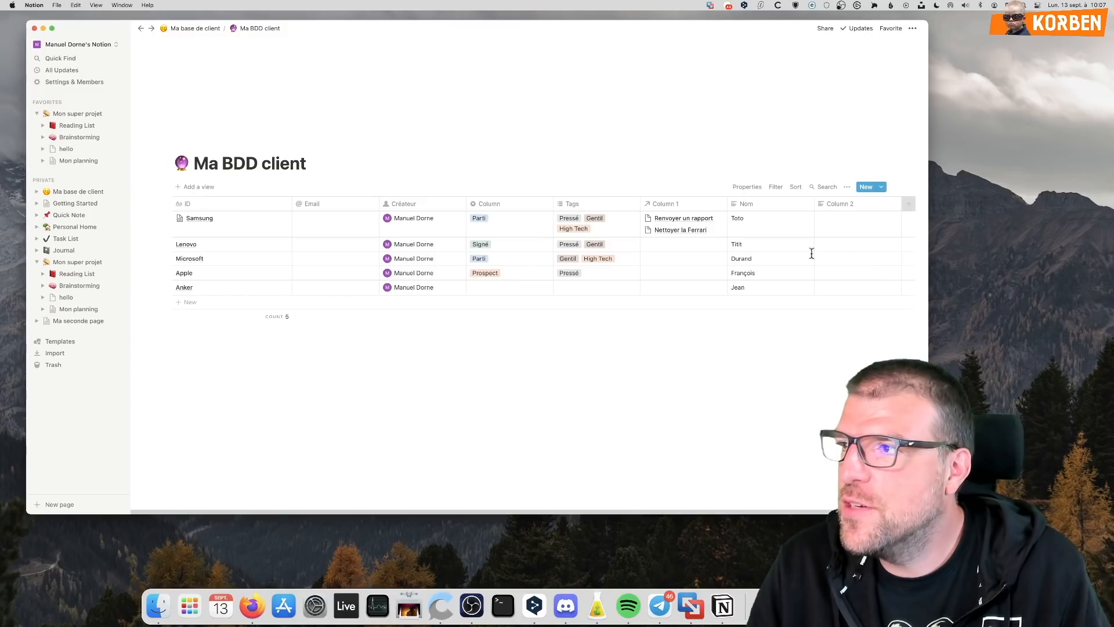
left_click(841, 205)
type("Préno")
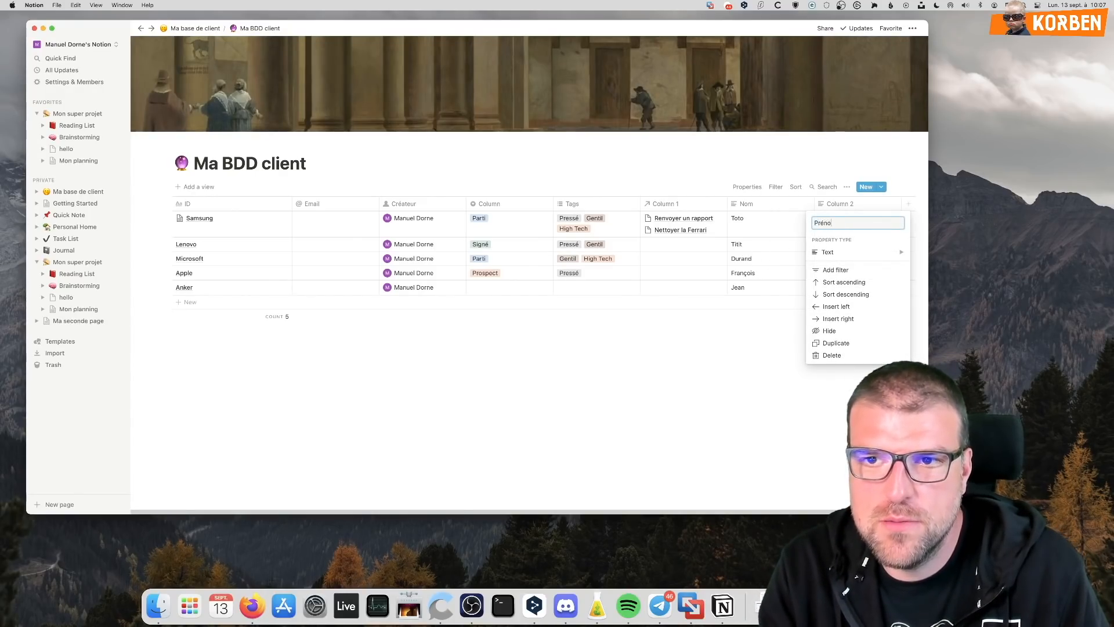
type("m")
key("Return")
Enter a first name for Samsung and for Lenovo in the Prénom column
left_click(841, 218)
type("r")
key("BackSpace")
type("Eric")
key("Return")
left_click(845, 244)
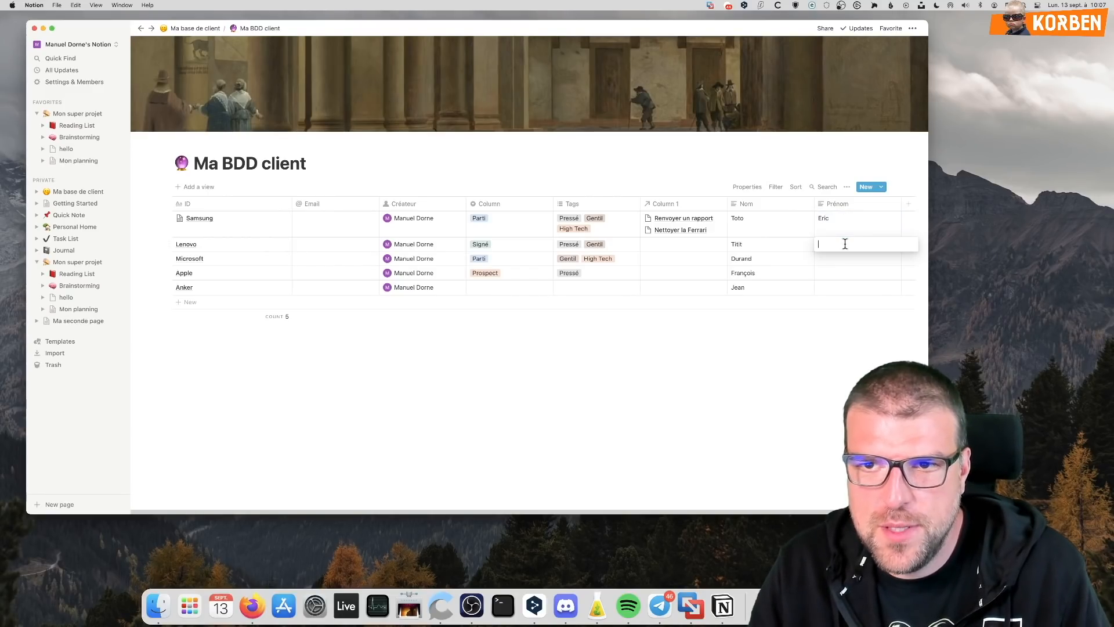
type("Nicolas")
Enter first names for Microsoft, Apple and Anker in the Prénom column, and narrow the window again
left_click(845, 259)
type("Josette")
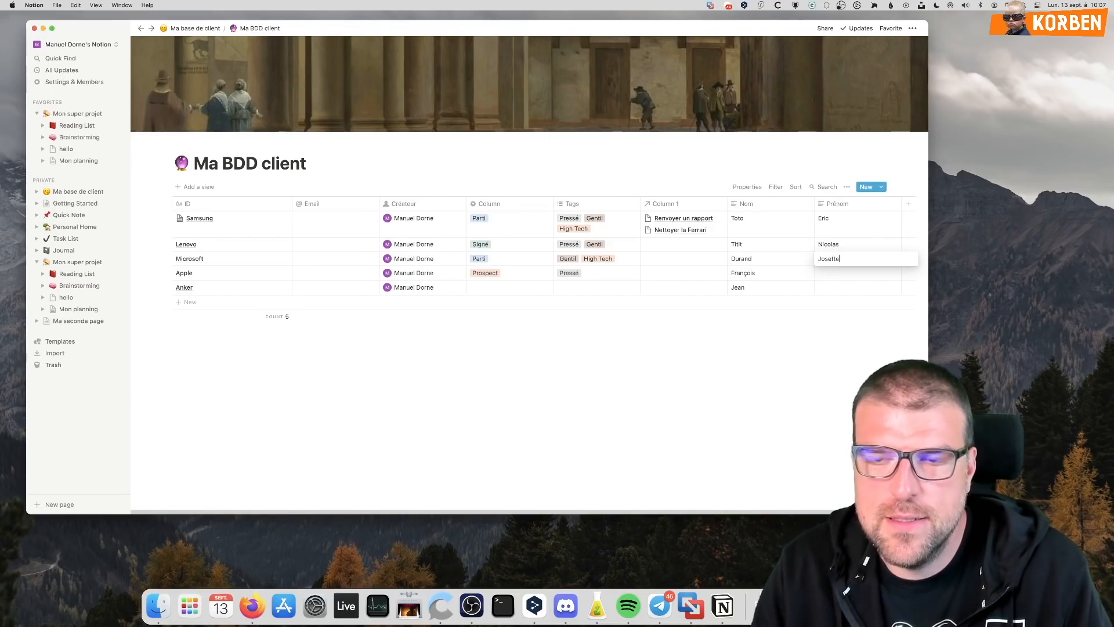
left_click(833, 271)
type("Marie")
left_click(869, 287)
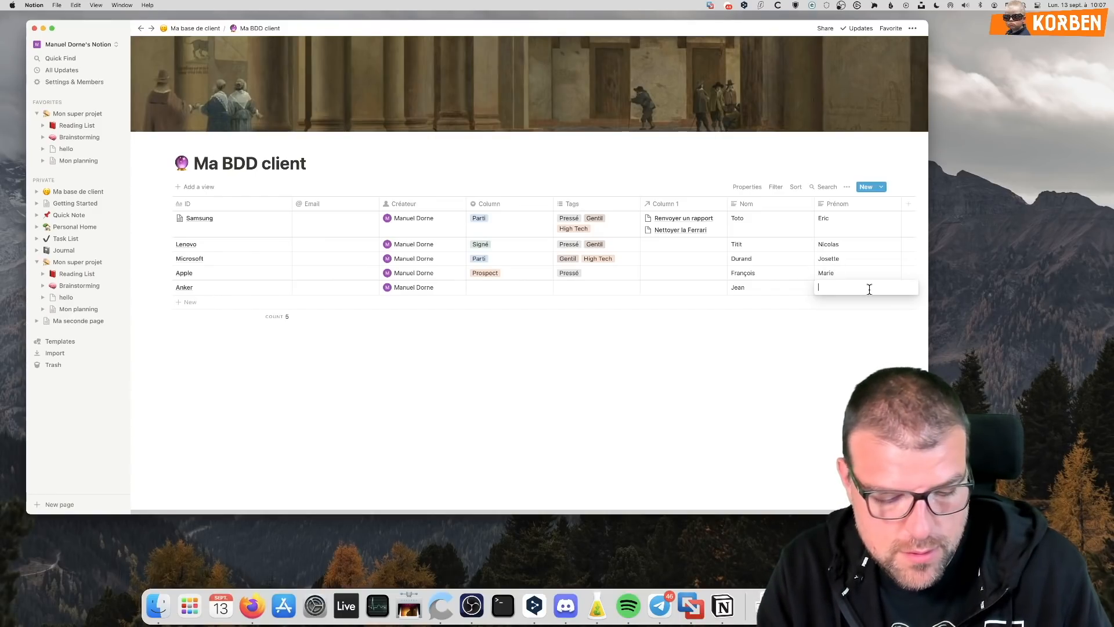
type("Robert")
key("Return")
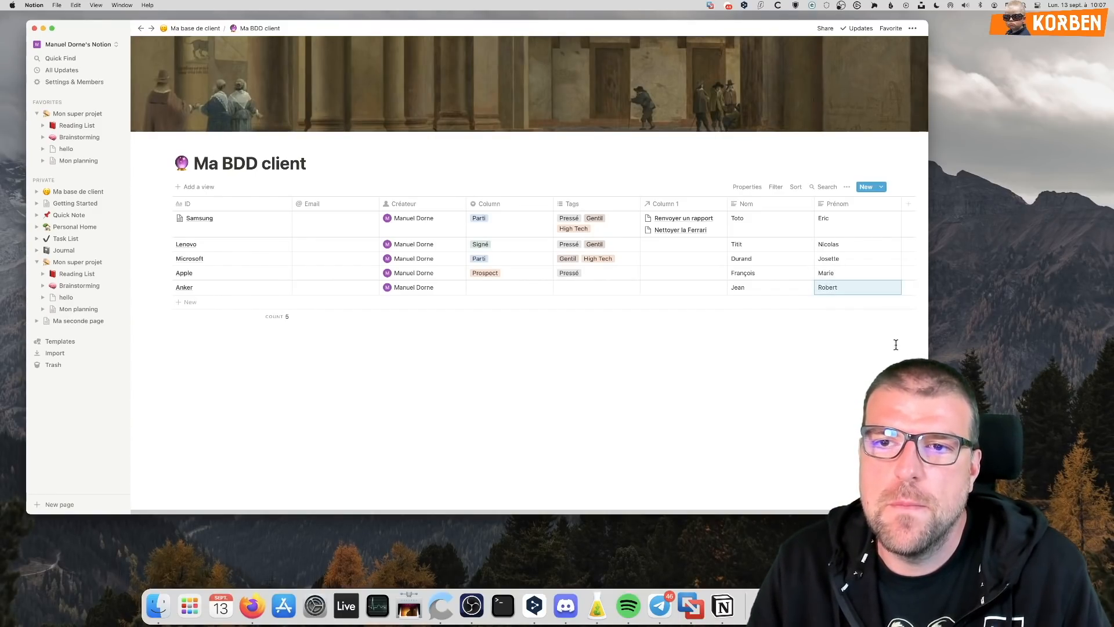
left_click_drag(929, 289, 876, 289)
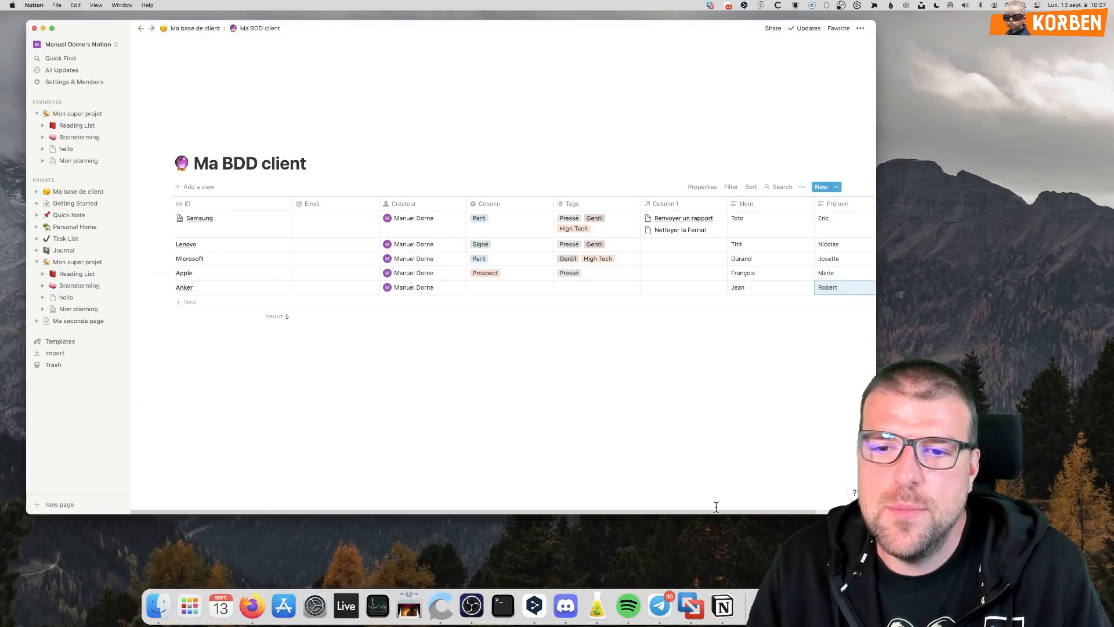
Add a column named "Nom complet" after the Prénom column
left_click_drag(232, 511, 497, 516)
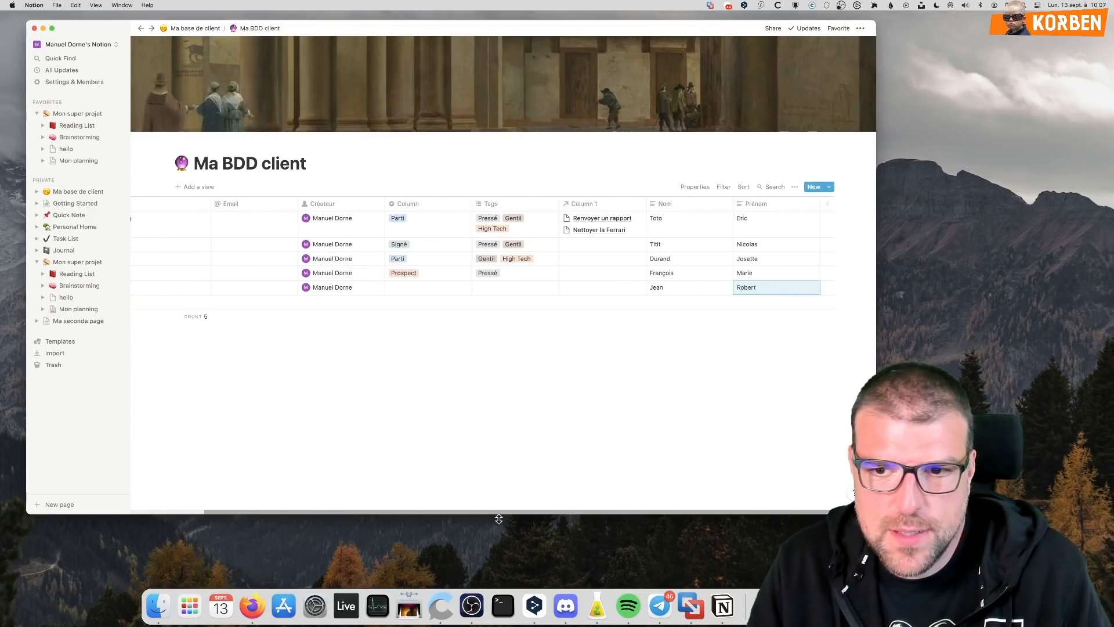
left_click(828, 208)
type("Nom complet")
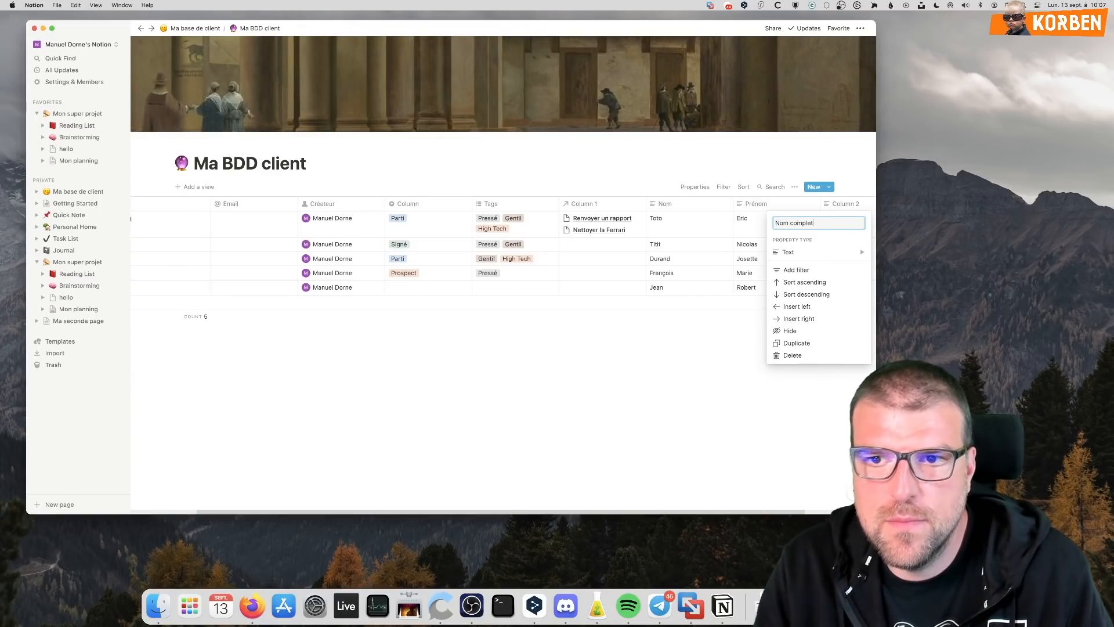
key("Return")
left_click(839, 220)
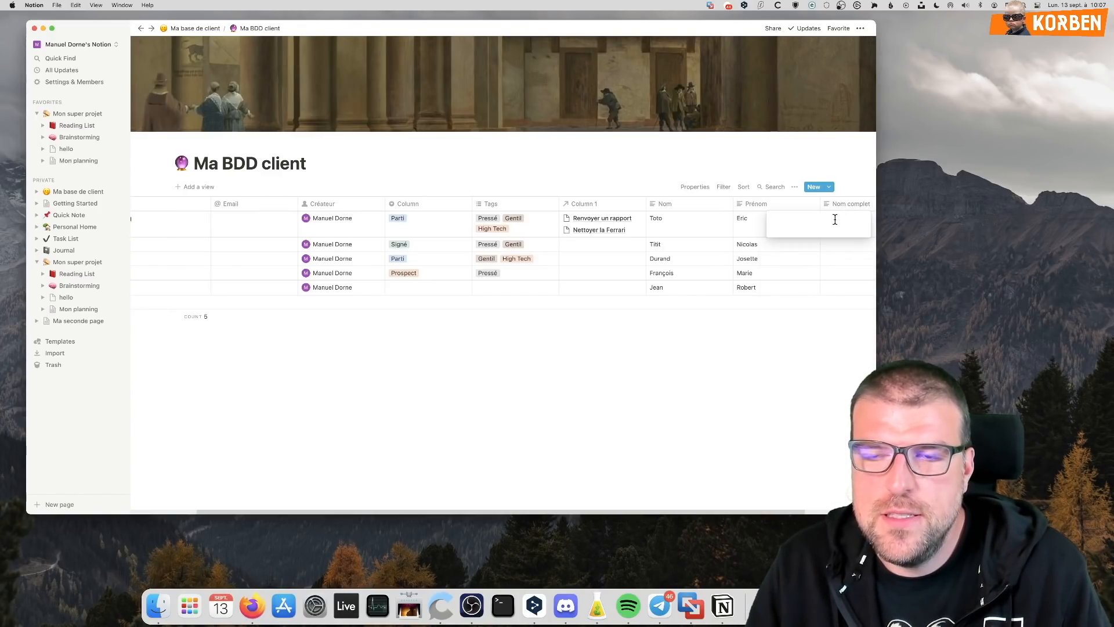
Change the property type of the Nom complet column to Formula
left_click(838, 204)
left_click(838, 203)
mouse_move(813, 252)
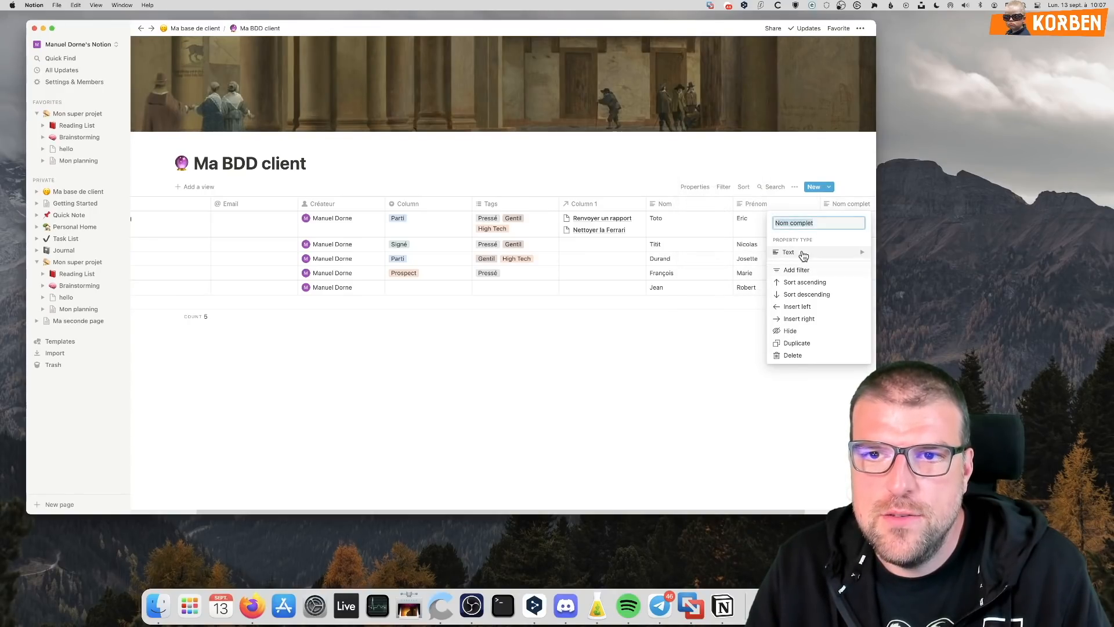
scroll(708, 325, "down", 2)
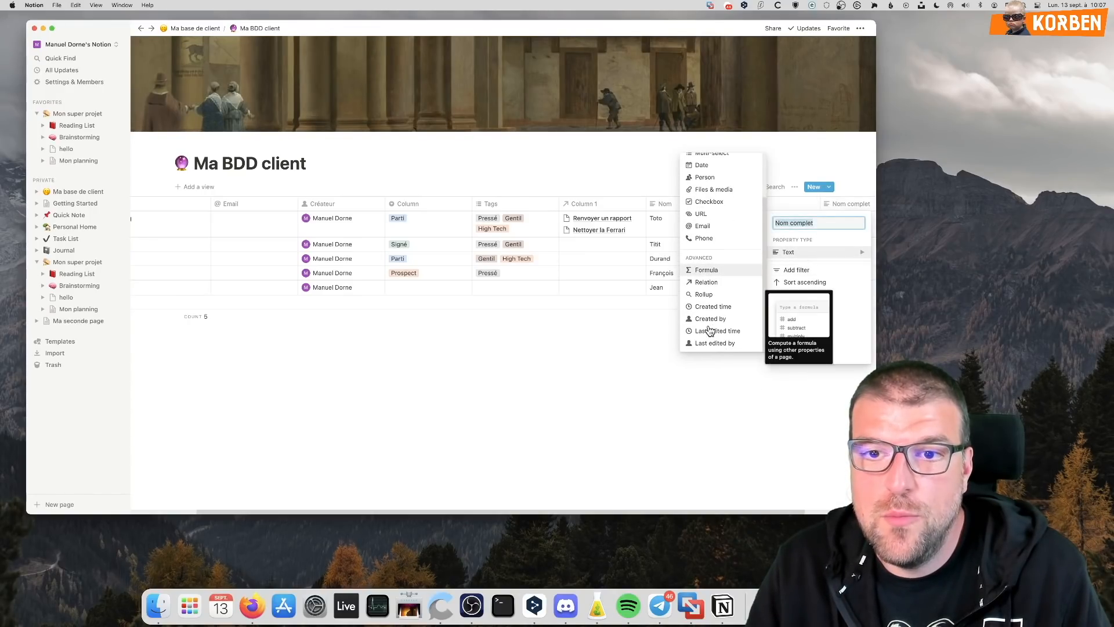
left_click(707, 271)
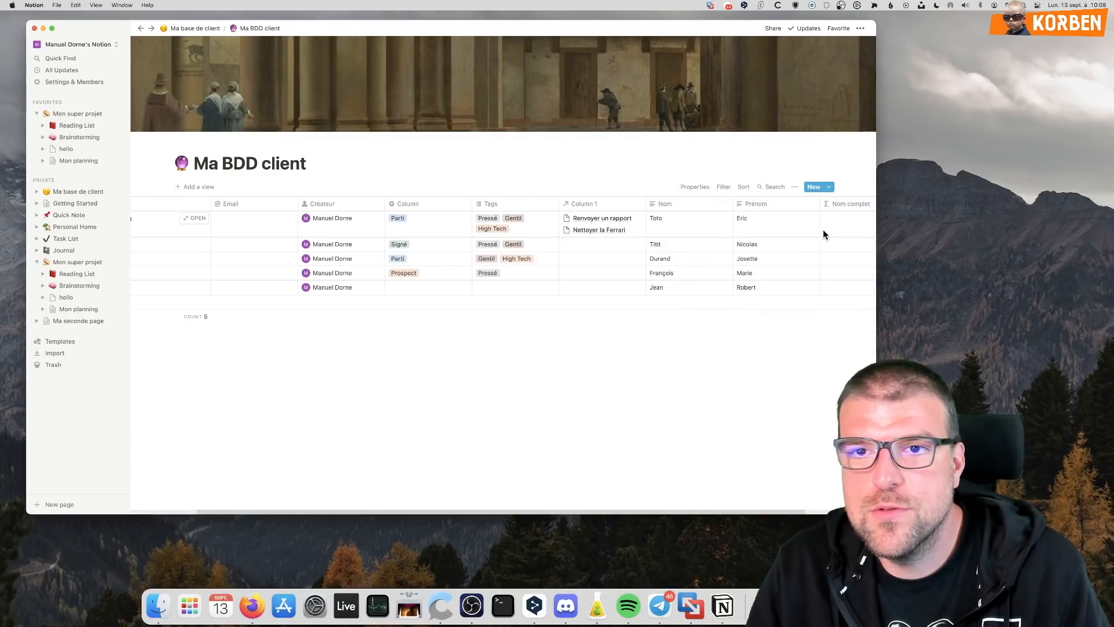
Widen and reposition the window, and open the formula editor from the Samsung row's Nom complet cell
left_click_drag(877, 401, 1041, 401)
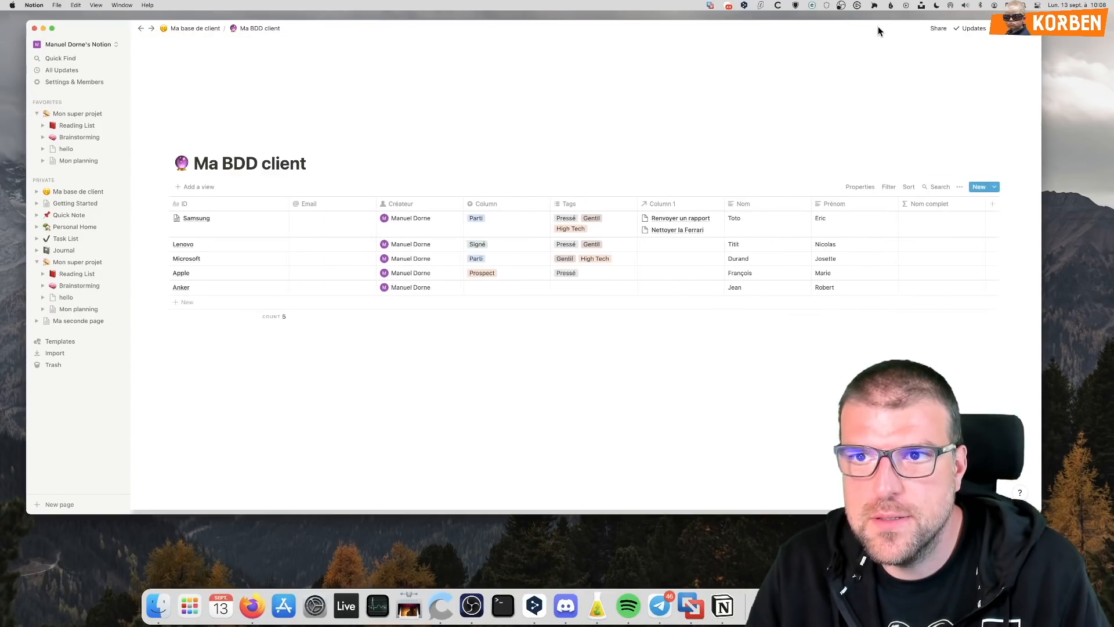
left_click_drag(879, 28, 699, 31)
left_click(747, 231)
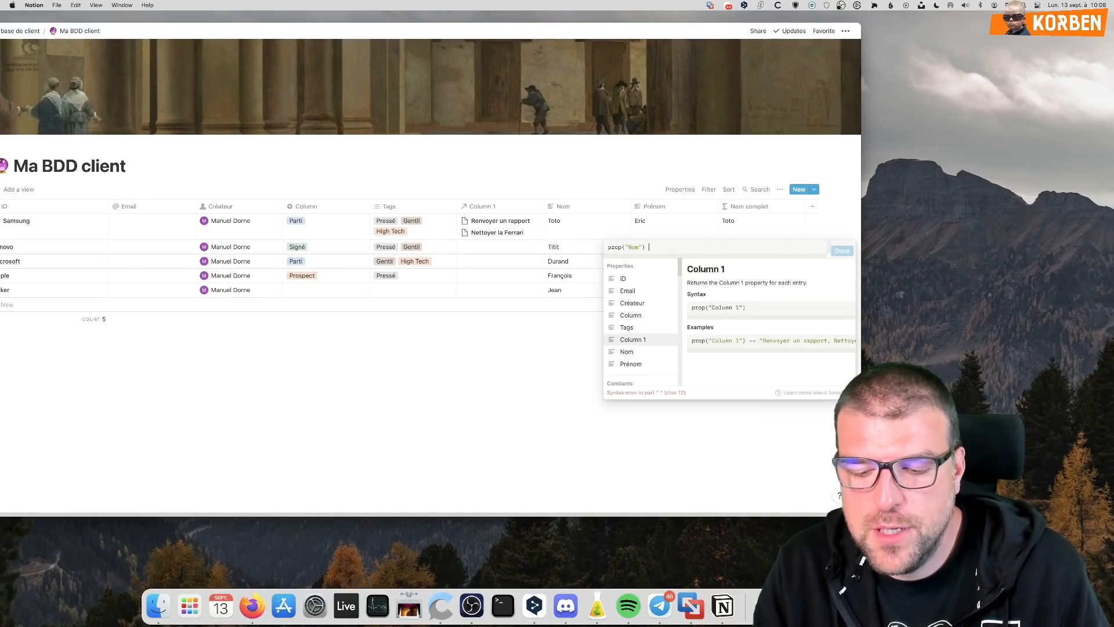
Replace the started Nom complet formula with prop("Prénom") + " " + prop("Nom") and apply it
key("BackSpace")
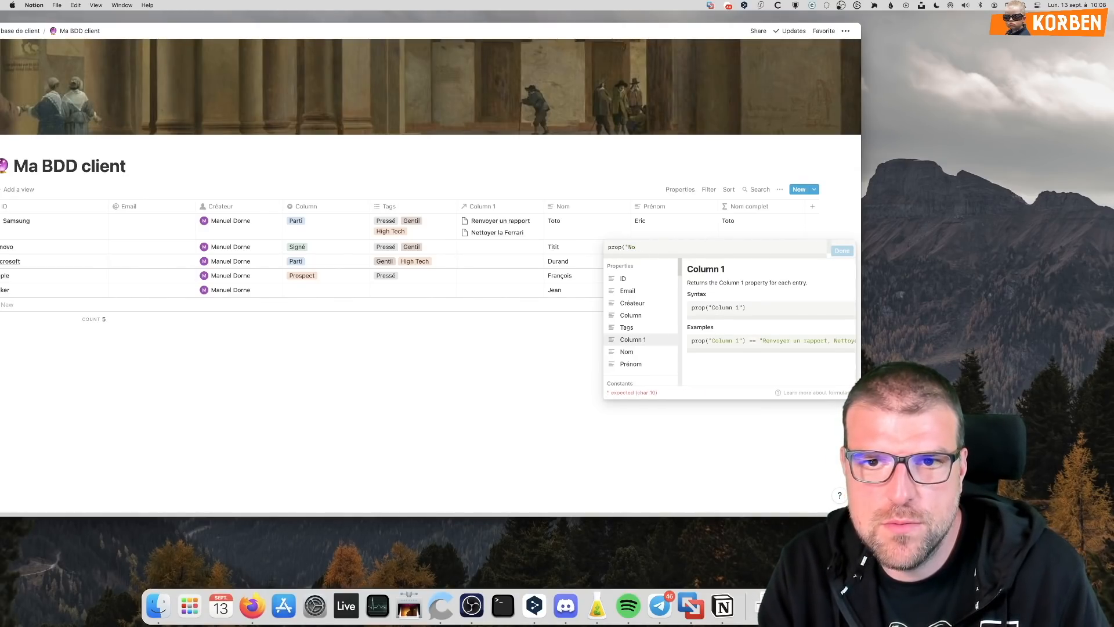
key("BackSpace")
key("BackSpace")
key("BackSpace")
key("BackSpace")
key("BackSpace")
key("BackSpace")
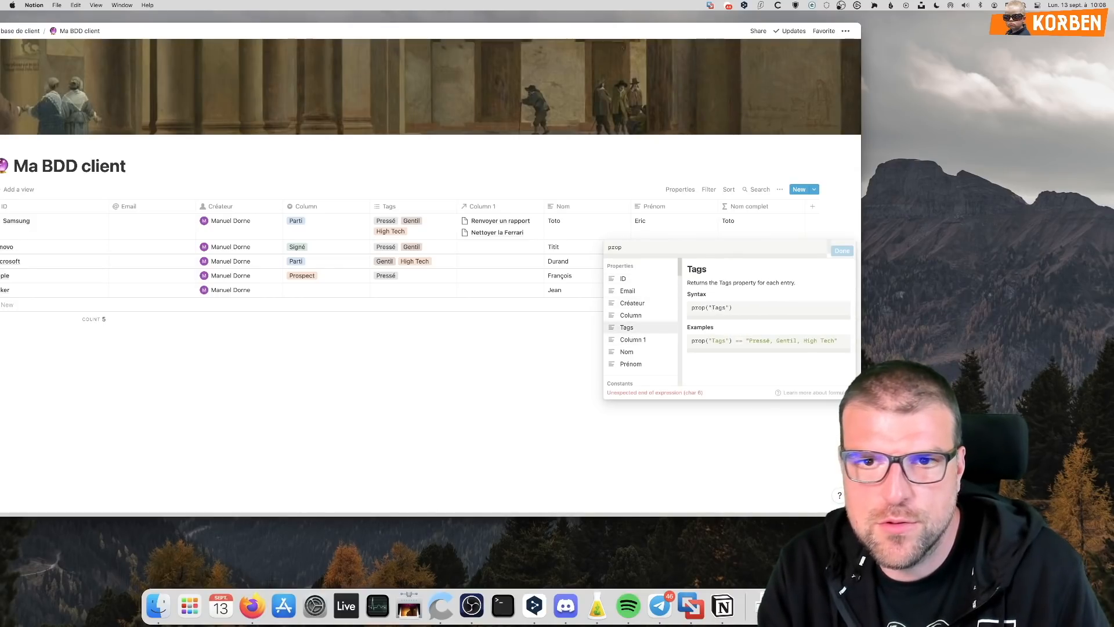
left_click(638, 364)
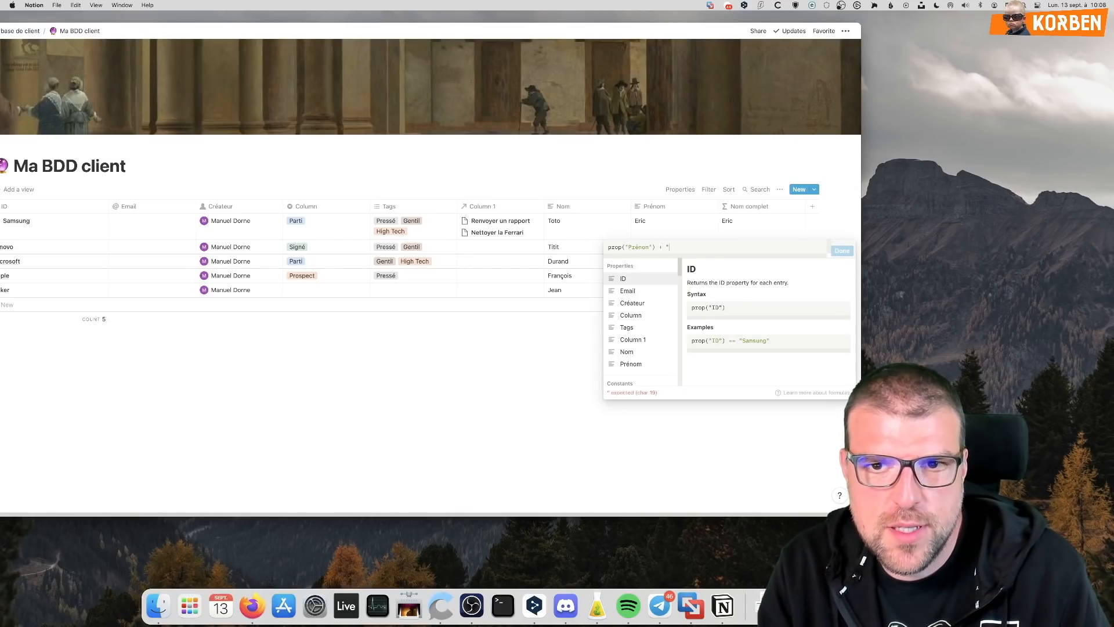
type("+ \" \" +")
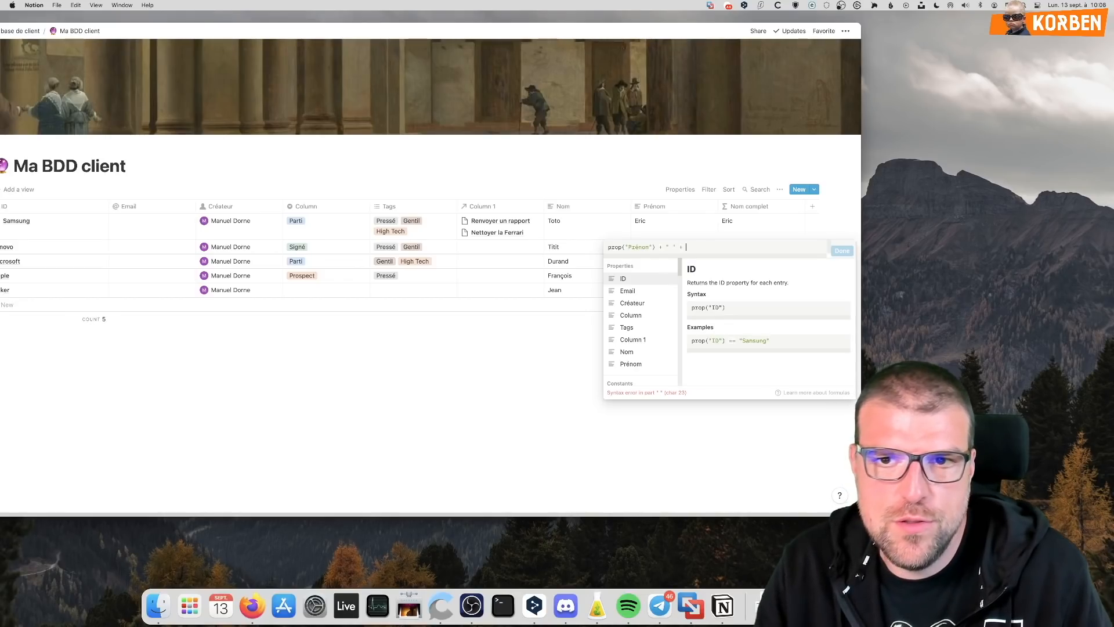
left_click(638, 352)
left_click(842, 250)
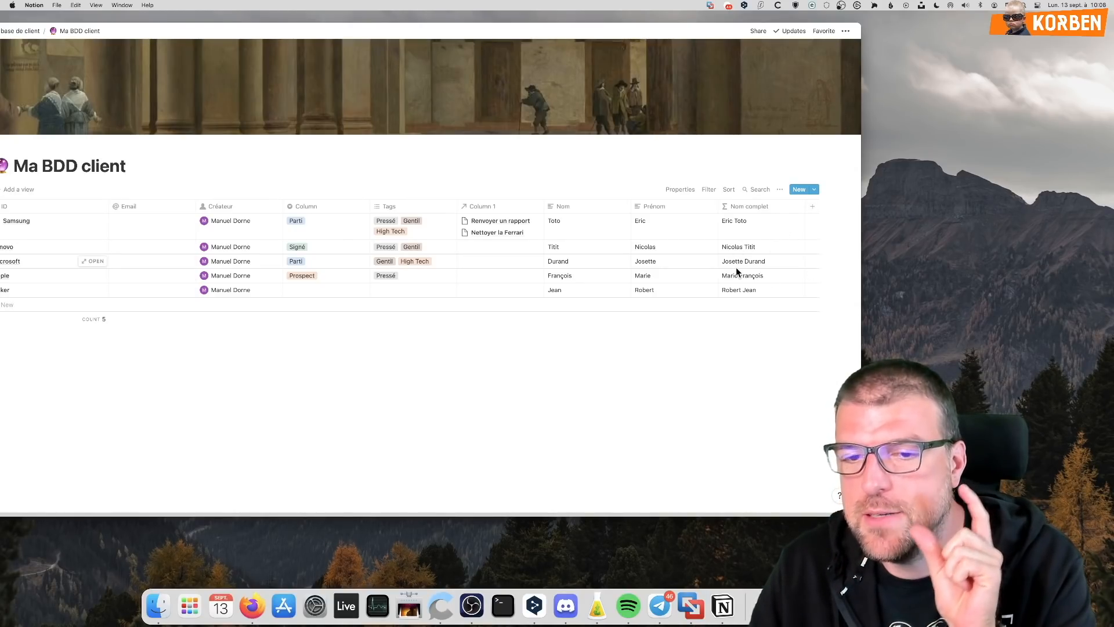
Reopen the Nom complet formula, browse the available properties and constants, and open the formula help page
left_click(752, 221)
scroll(657, 364, "down", 2)
scroll(658, 365, "down", 2)
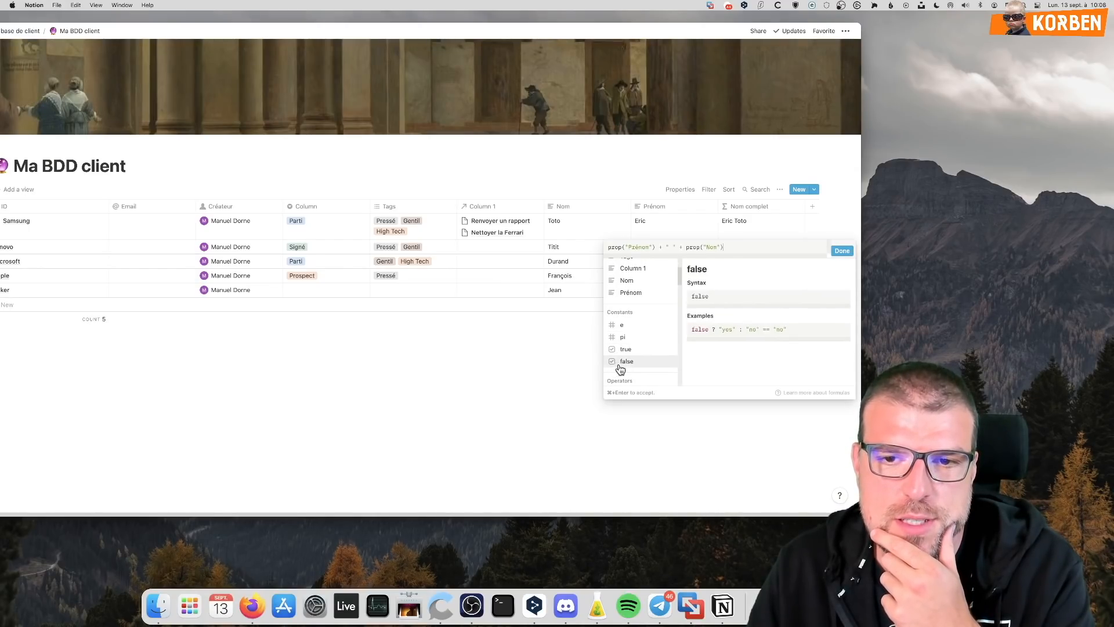
scroll(659, 311, "up", 3)
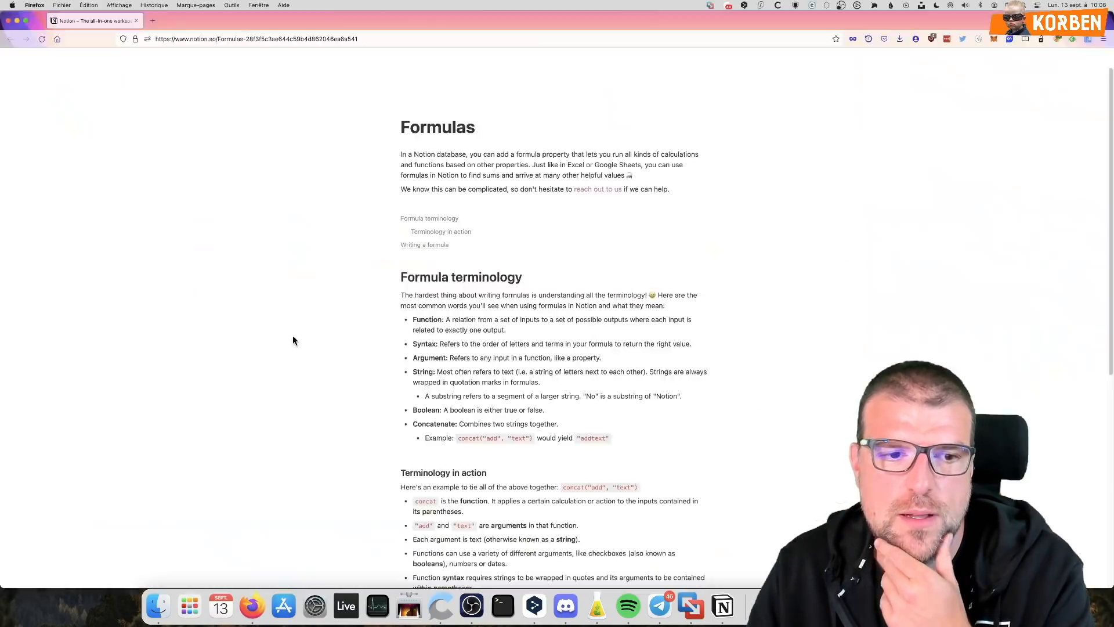
Read the Formulas help page in Firefox from terminology to troubleshooting, and close the formula editor back in Notion
scroll(455, 396, "down", 5)
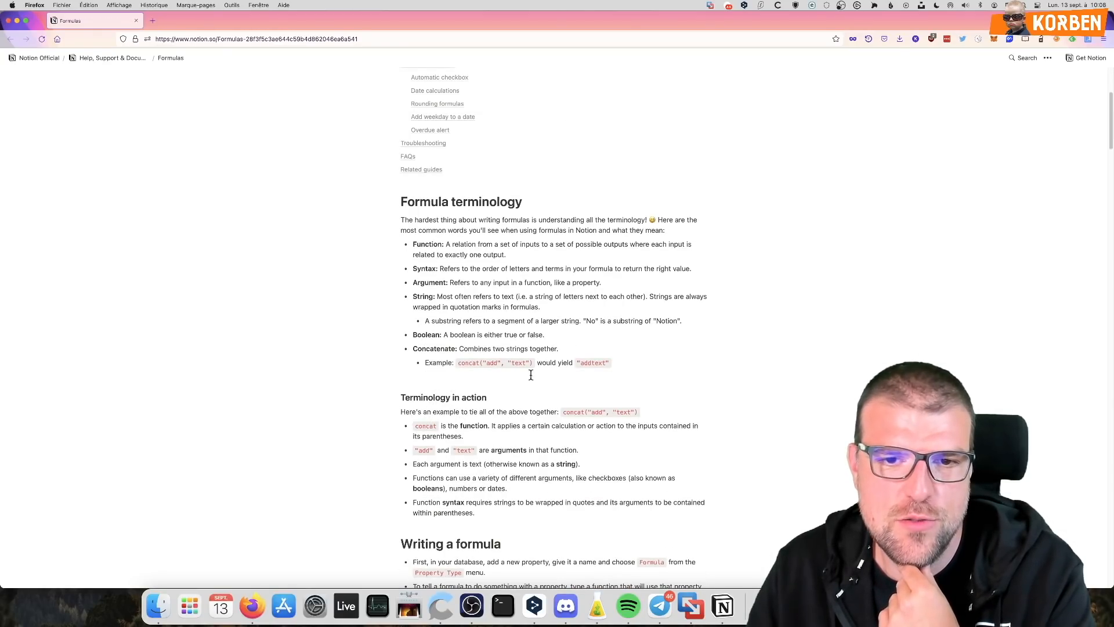
scroll(530, 374, "down", 3)
scroll(495, 434, "down", 9)
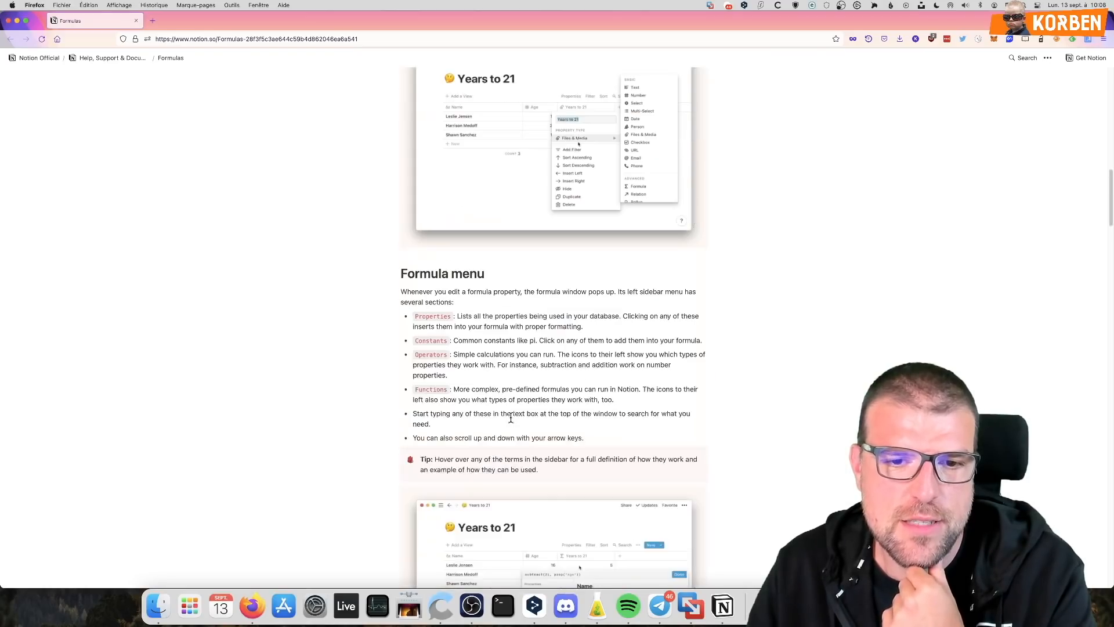
scroll(441, 319, "down", 10)
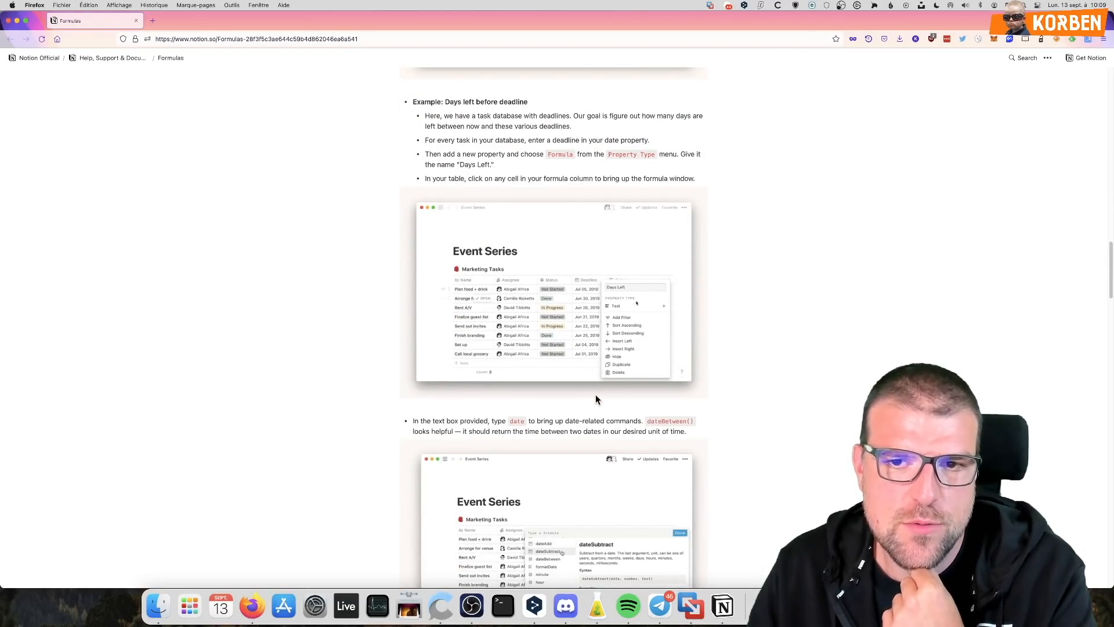
scroll(596, 395, "down", 4)
scroll(591, 308, "down", 15)
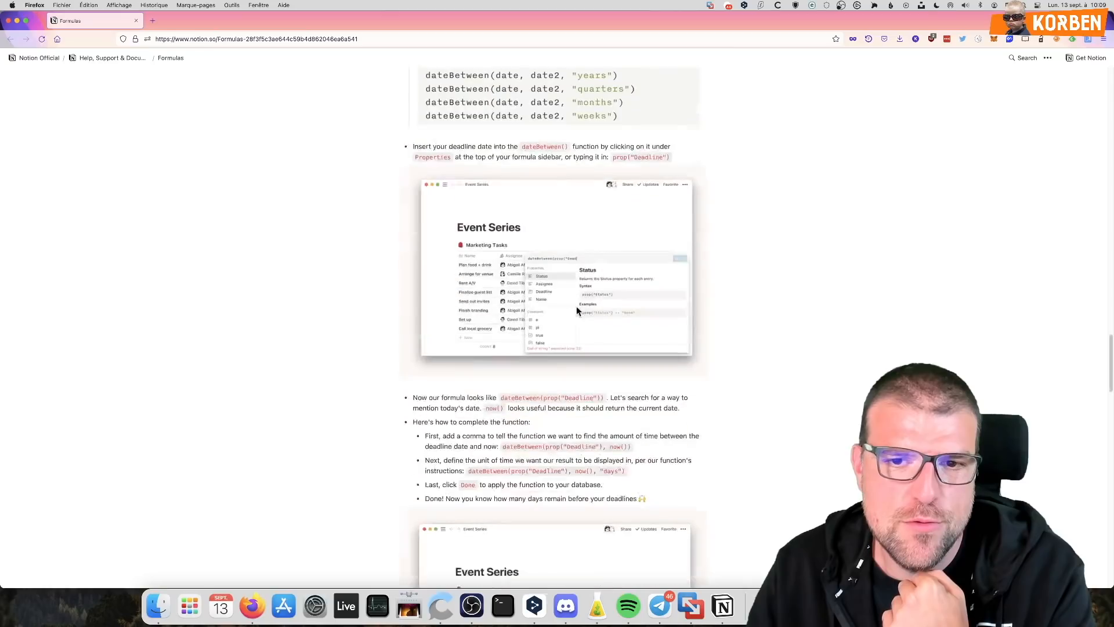
scroll(472, 341, "down", 20)
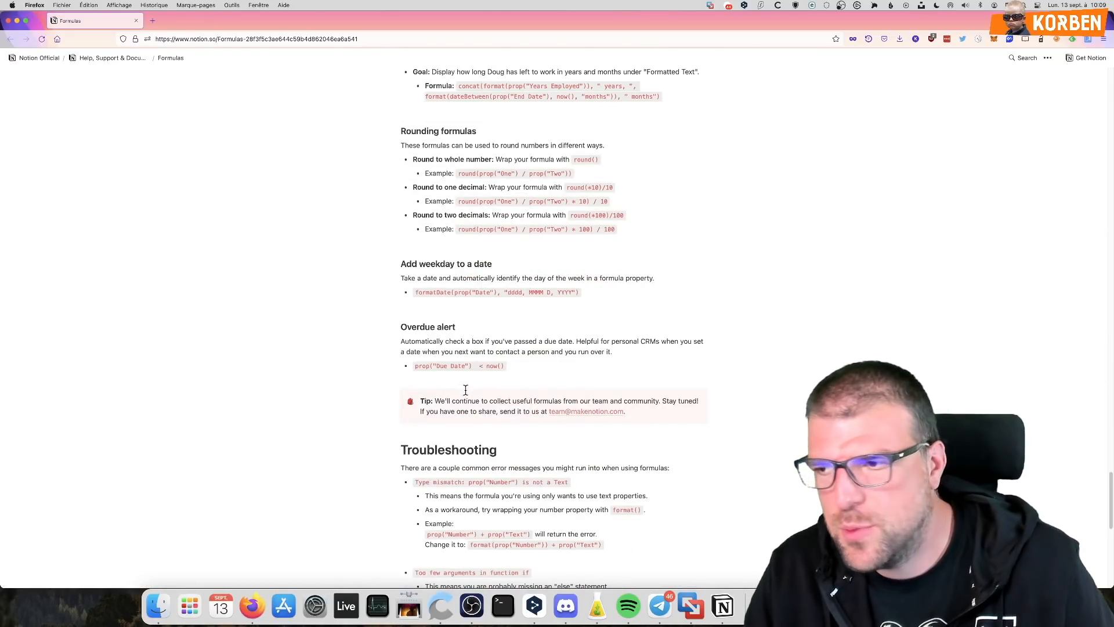
scroll(419, 355, "down", 4)
scroll(402, 386, "down", 4)
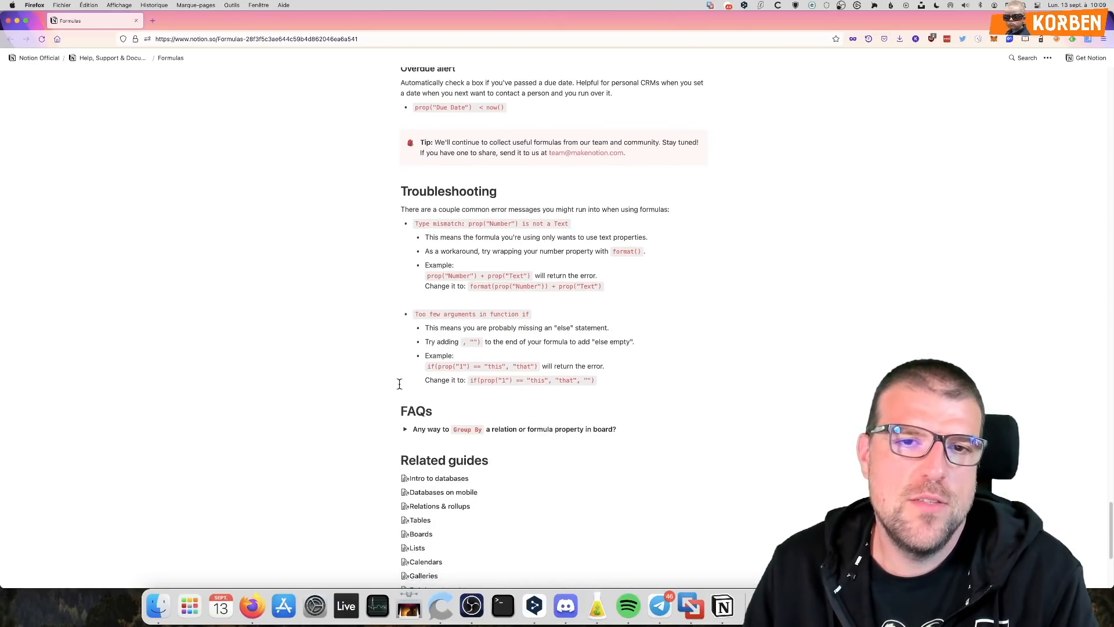
scroll(403, 386, "up", 11)
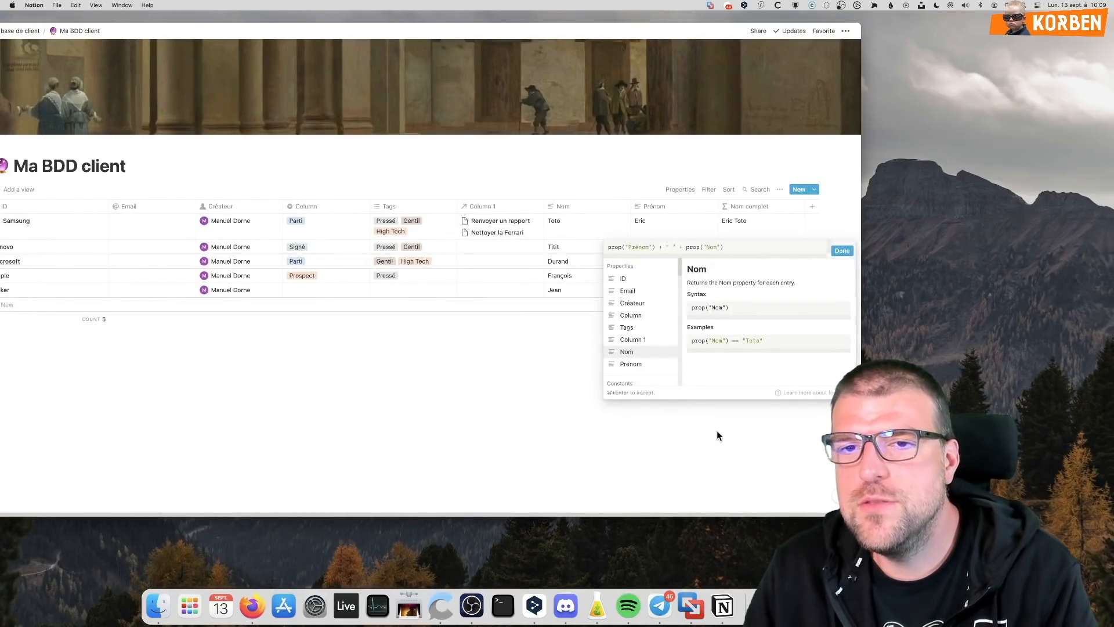
left_click(841, 250)
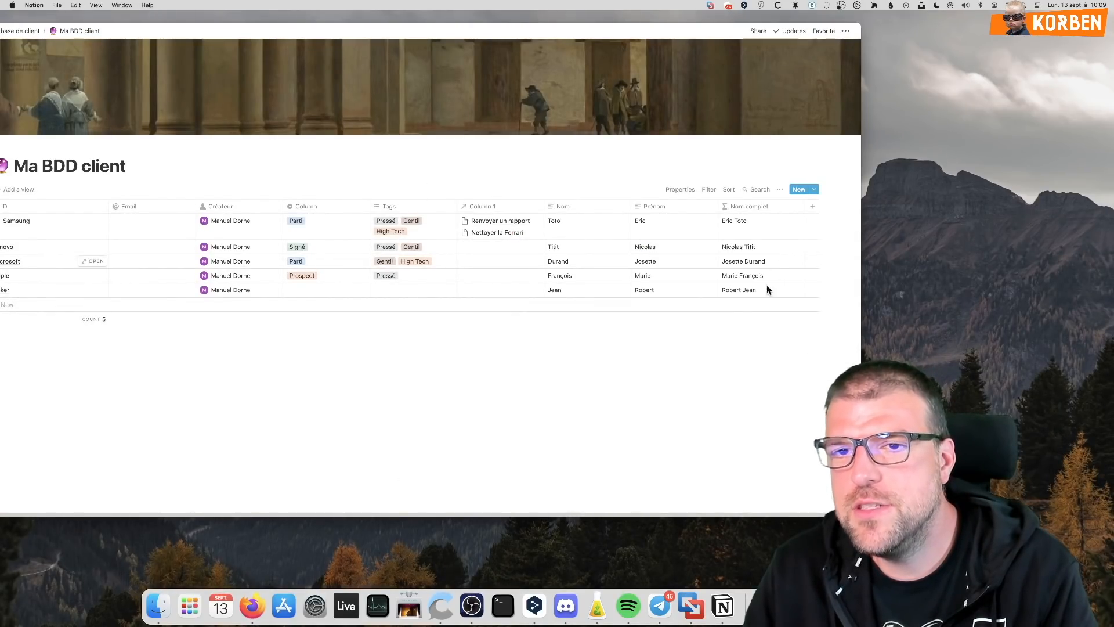
Bring the whole window back into view and add a Board view to the client database
left_click_drag(315, 33, 485, 25)
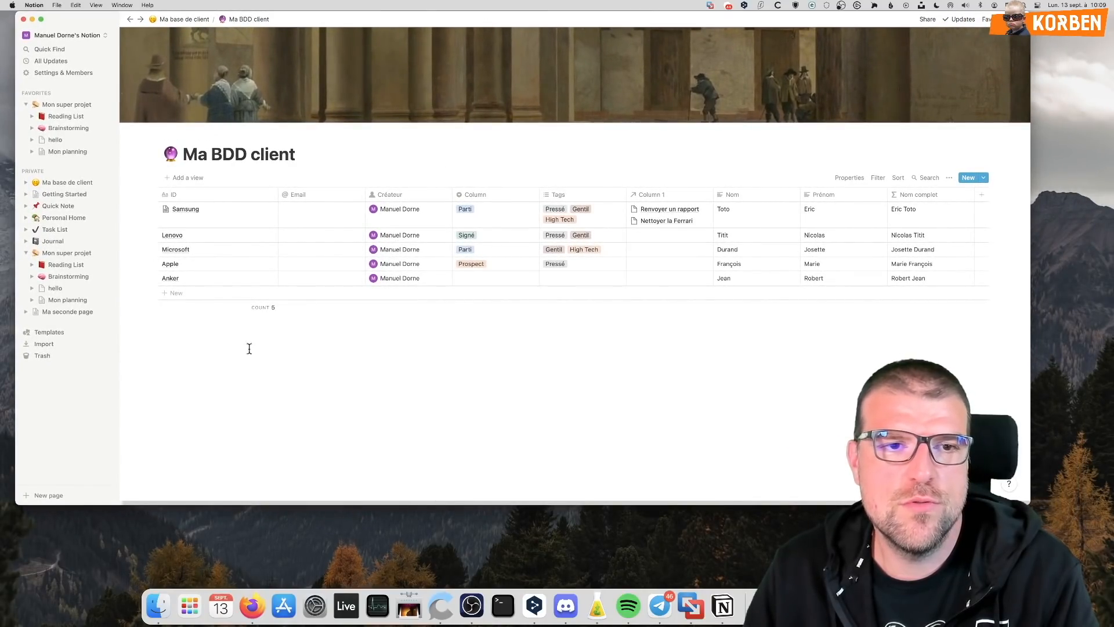
left_click(177, 179)
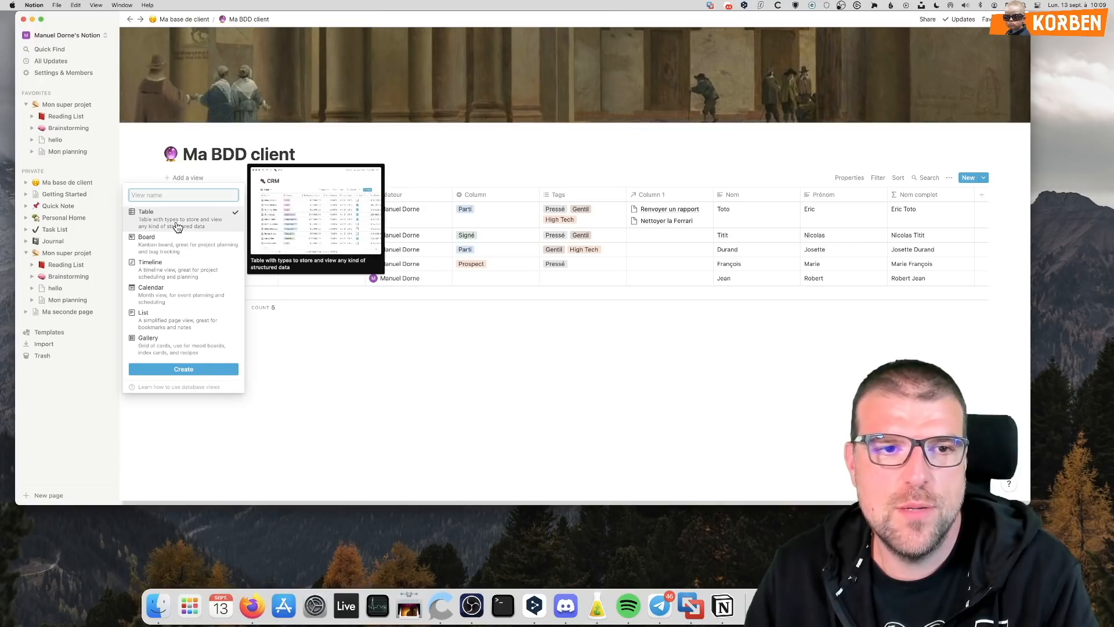
left_click(181, 243)
left_click(178, 369)
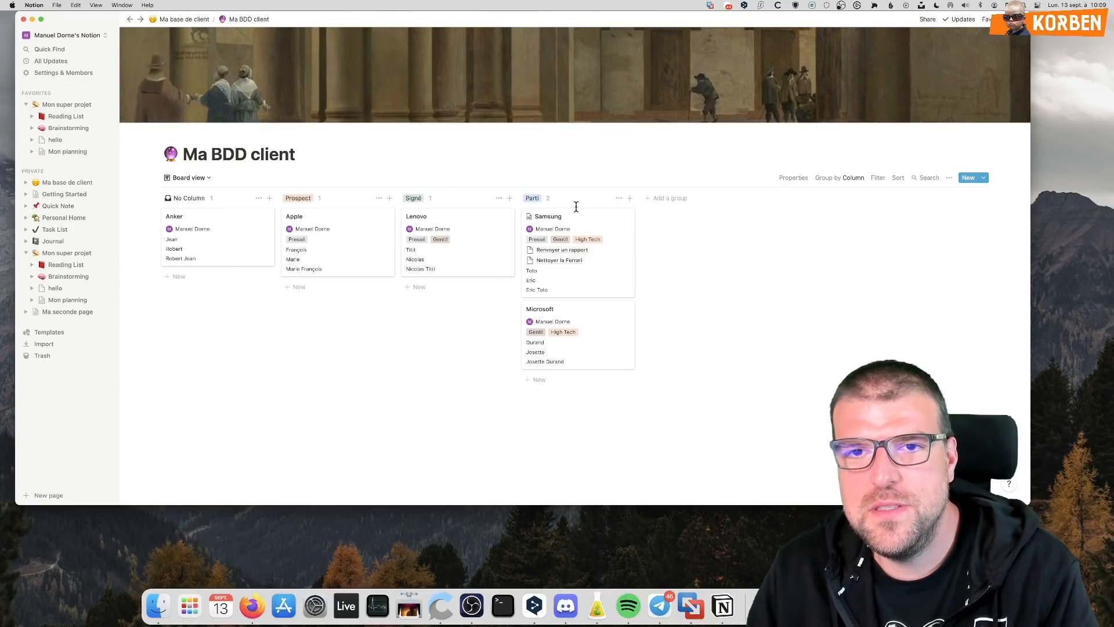
Move the Microsoft and Apple cards into the Signé group and switch back to the Default view
left_click_drag(552, 316, 457, 307)
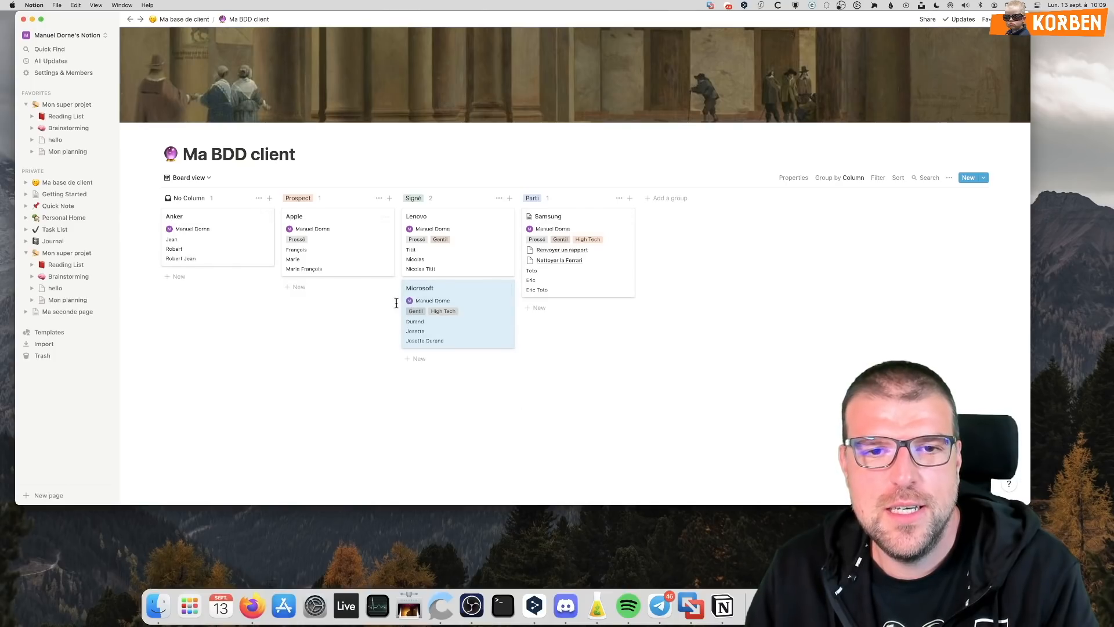
left_click_drag(318, 226, 418, 408)
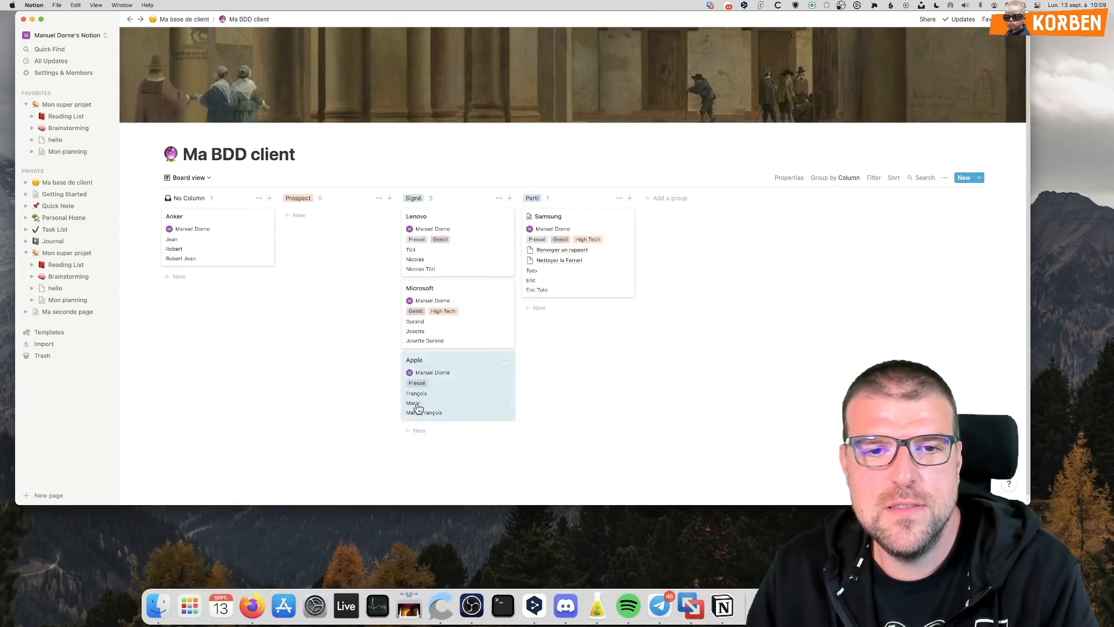
left_click(209, 178)
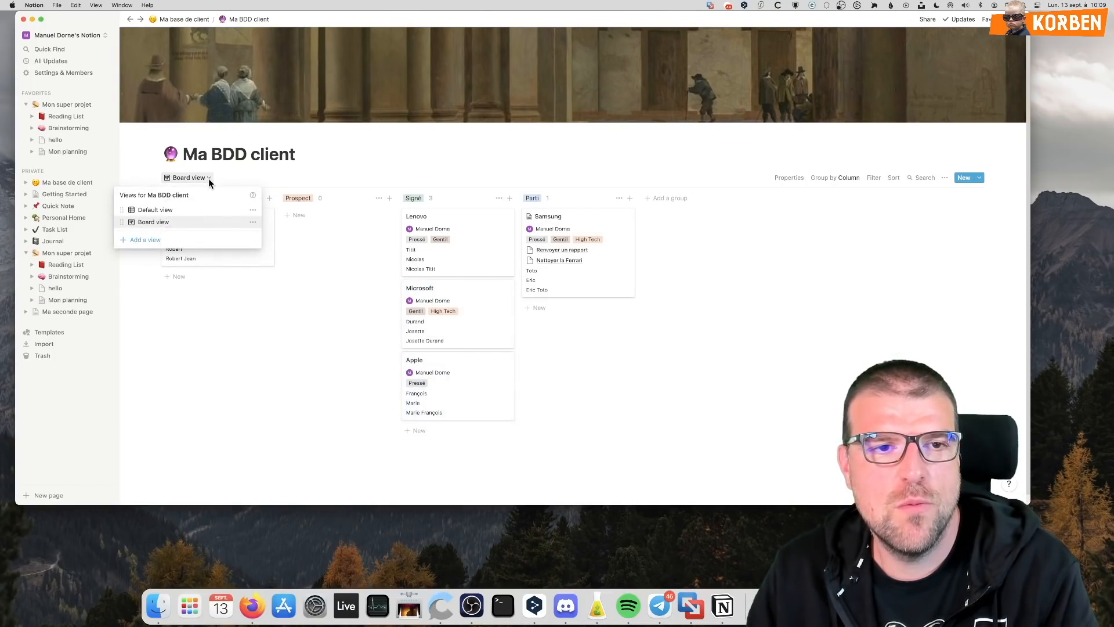
left_click(195, 211)
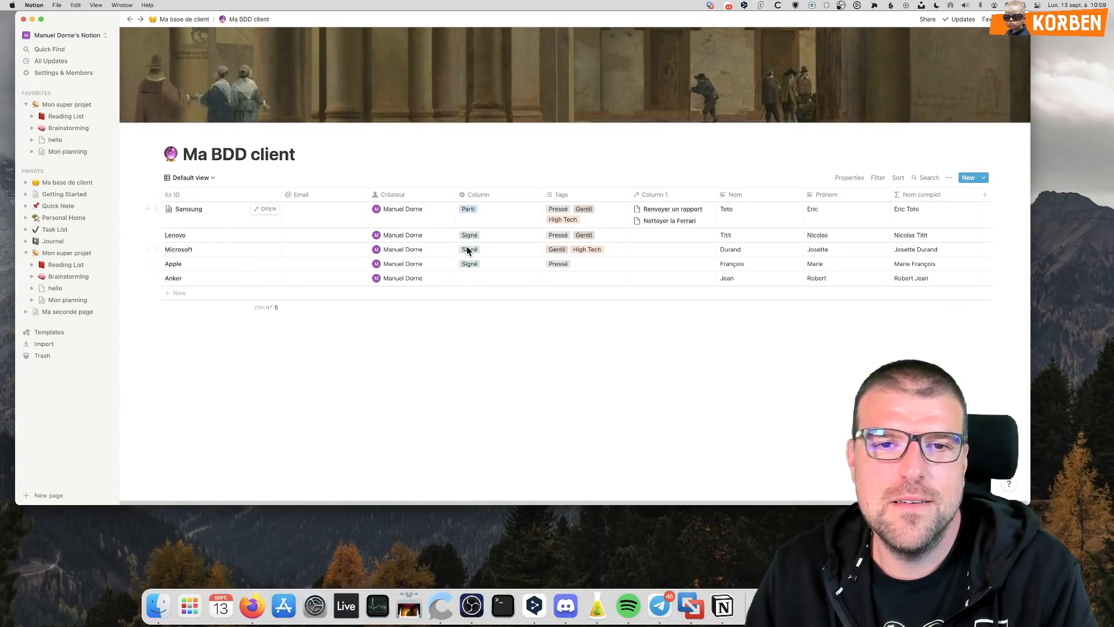
Check the property type of the column named "Column" without changing it
left_click(464, 200)
left_click(507, 246)
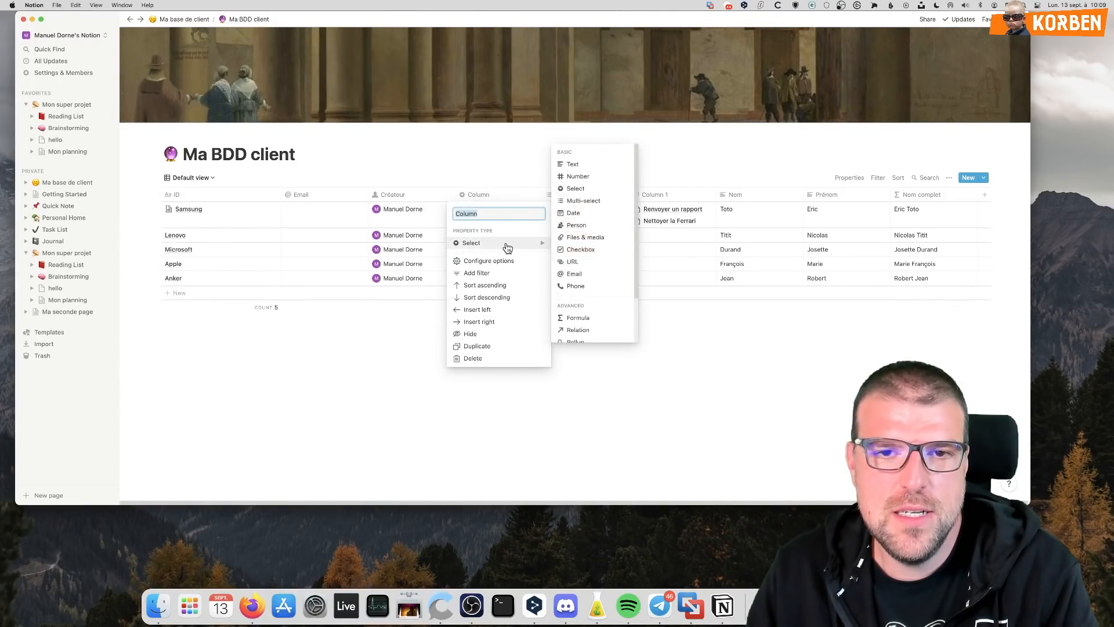
left_click(560, 415)
Add a Timeline view to the client database
left_click(181, 179)
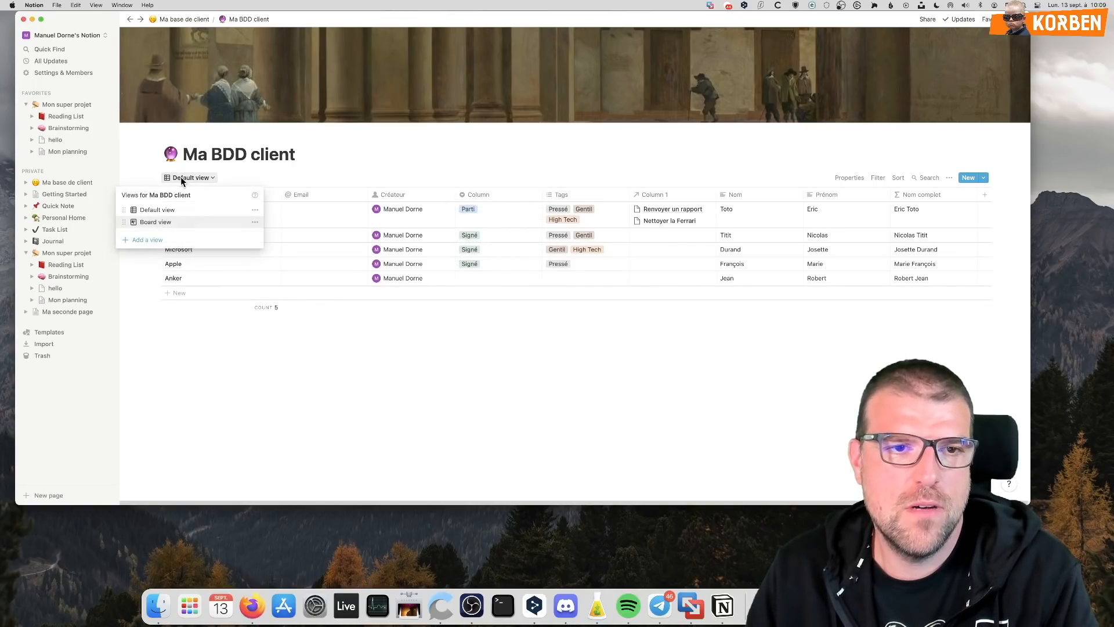
left_click(159, 241)
left_click(308, 221)
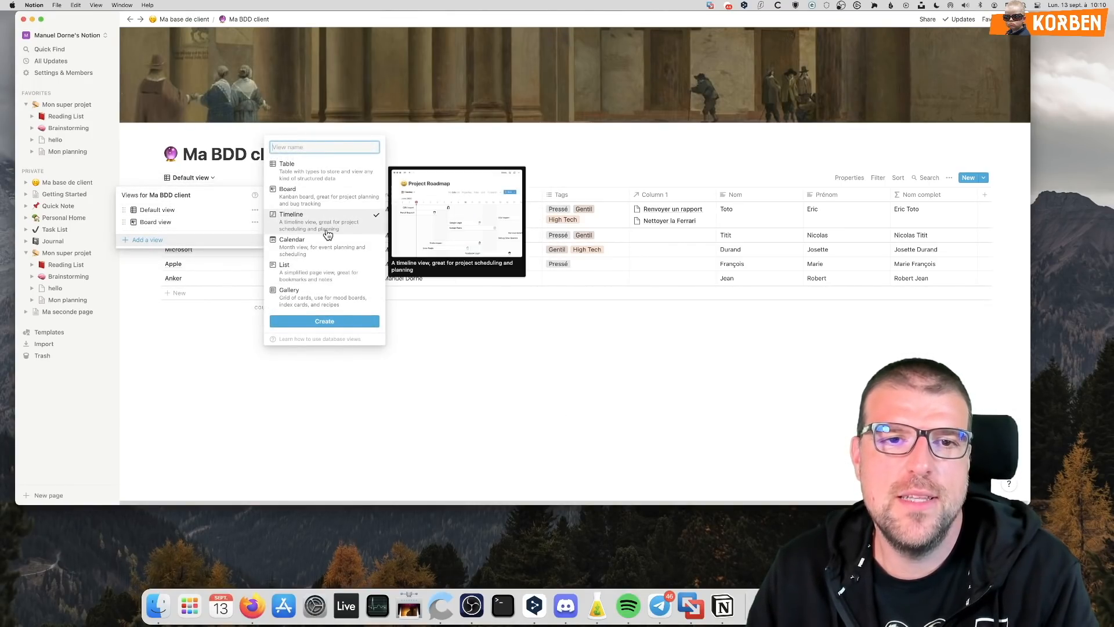
left_click(324, 322)
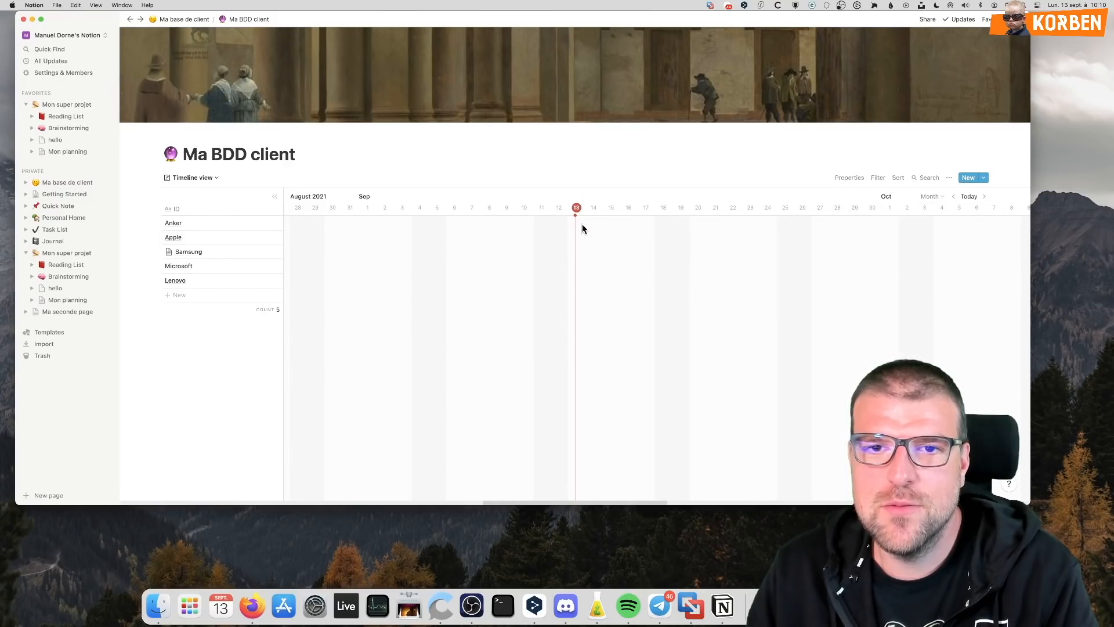
Add an untitled entry to the timeline and schedule Apple from September 13 to September 17, 2021
left_click(856, 244)
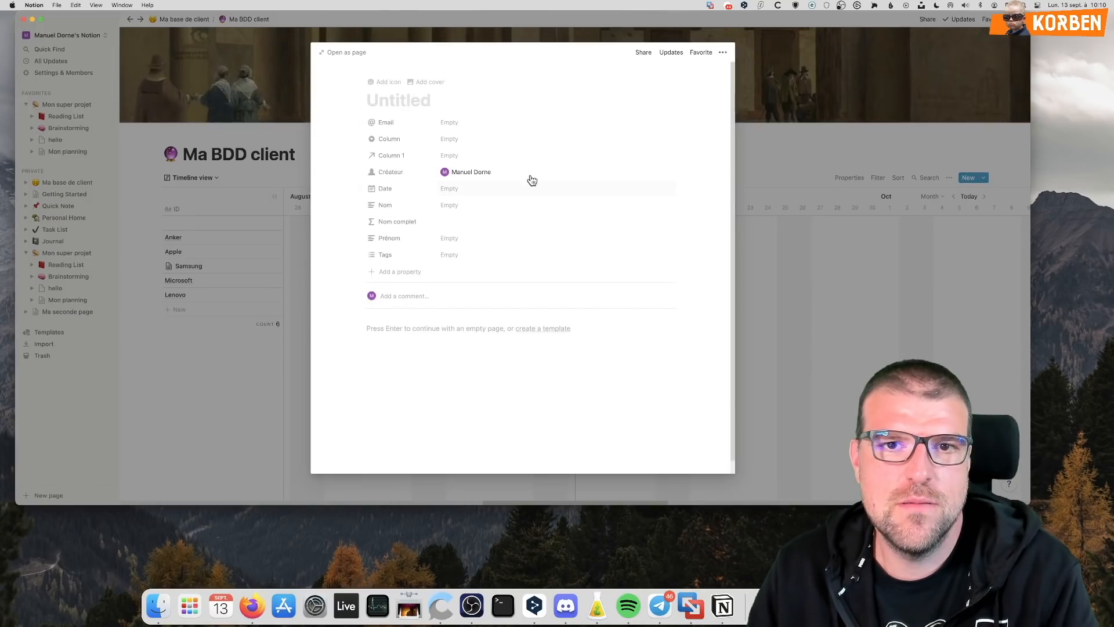
left_click(799, 325)
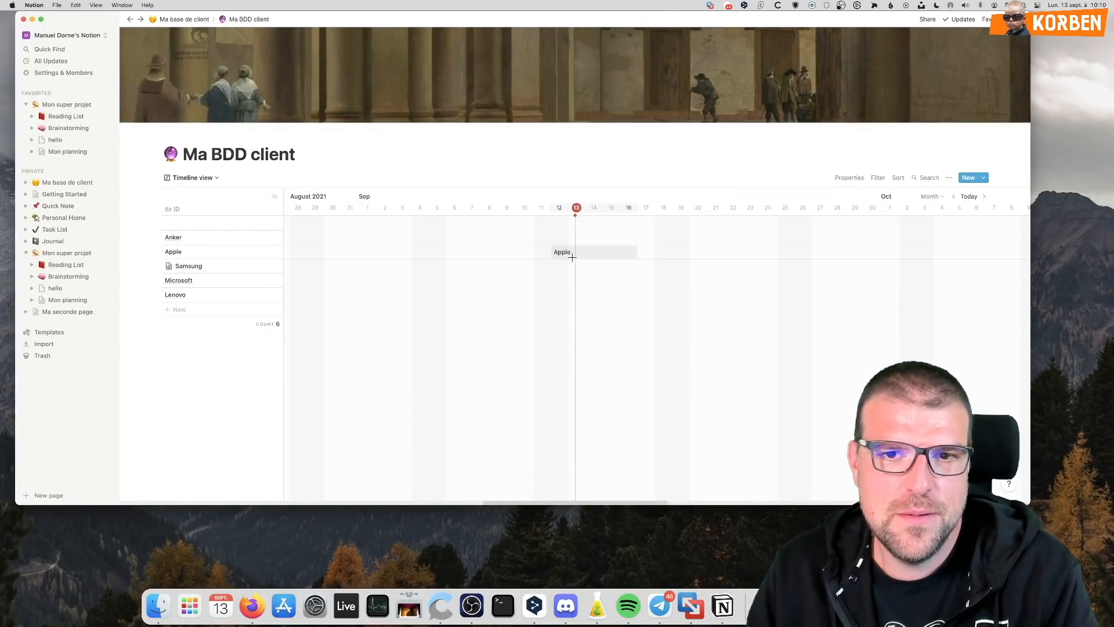
left_click(605, 255)
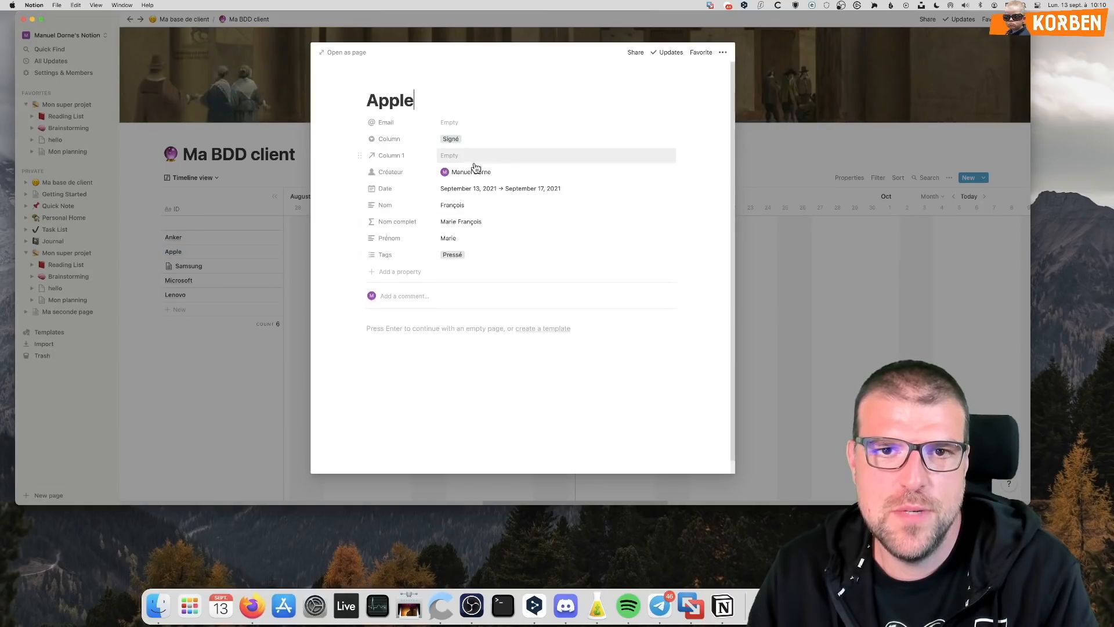
left_click(754, 278)
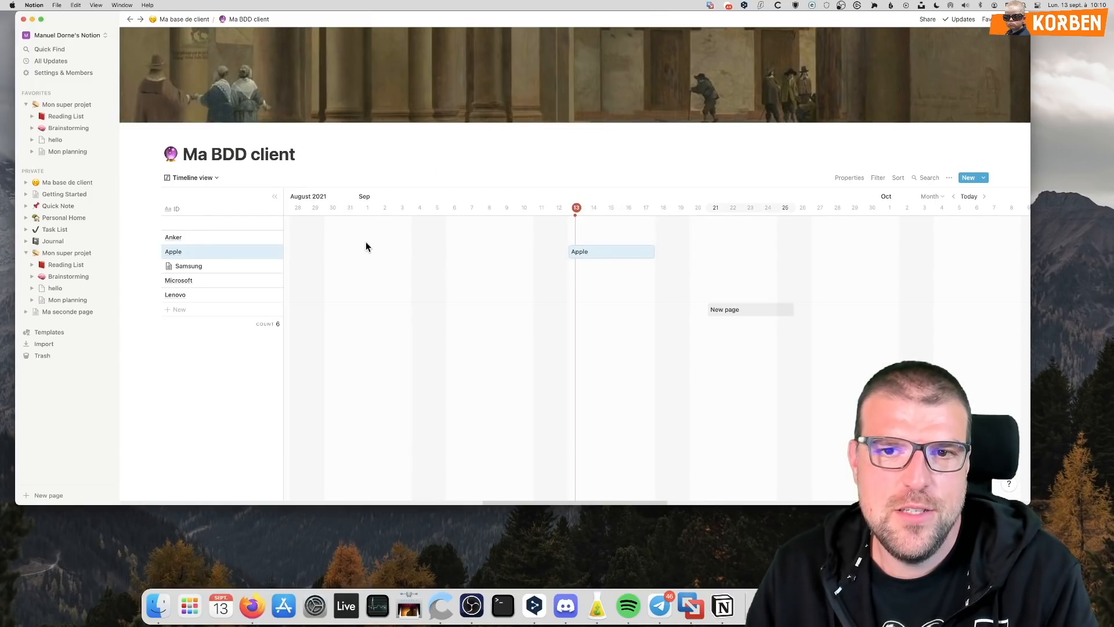
Switch the client database back to its Default view
left_click(182, 179)
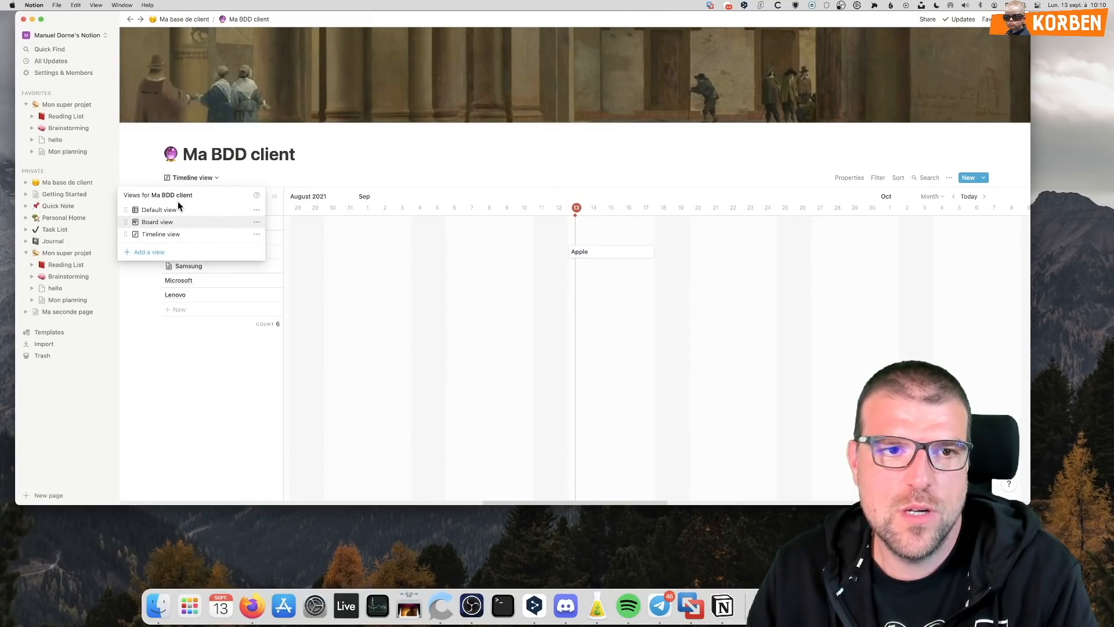
left_click(168, 210)
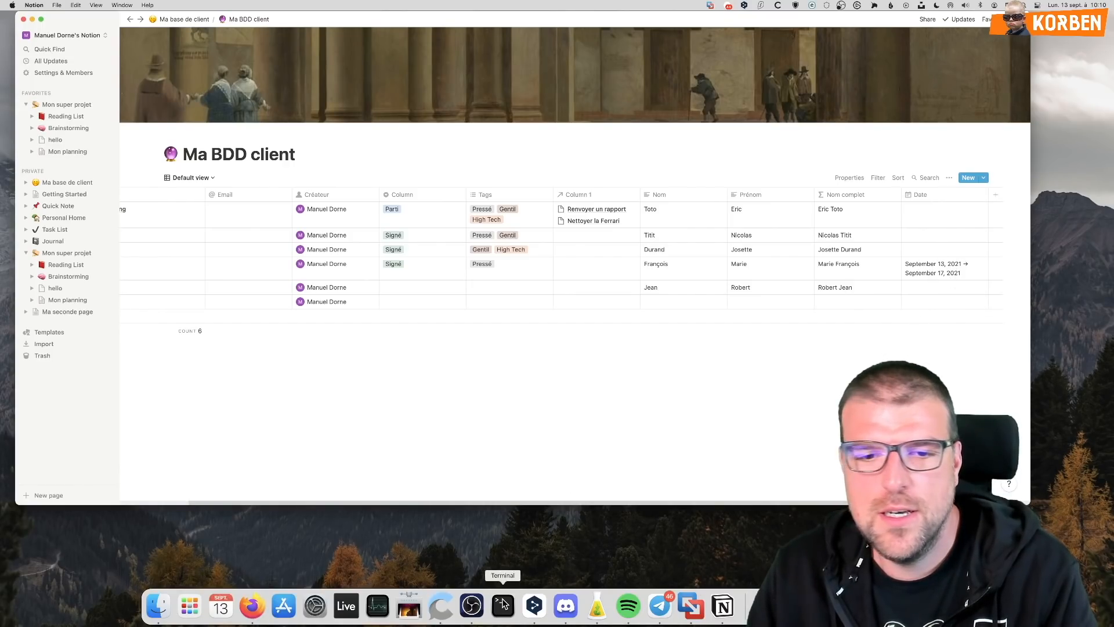
left_click(475, 605)
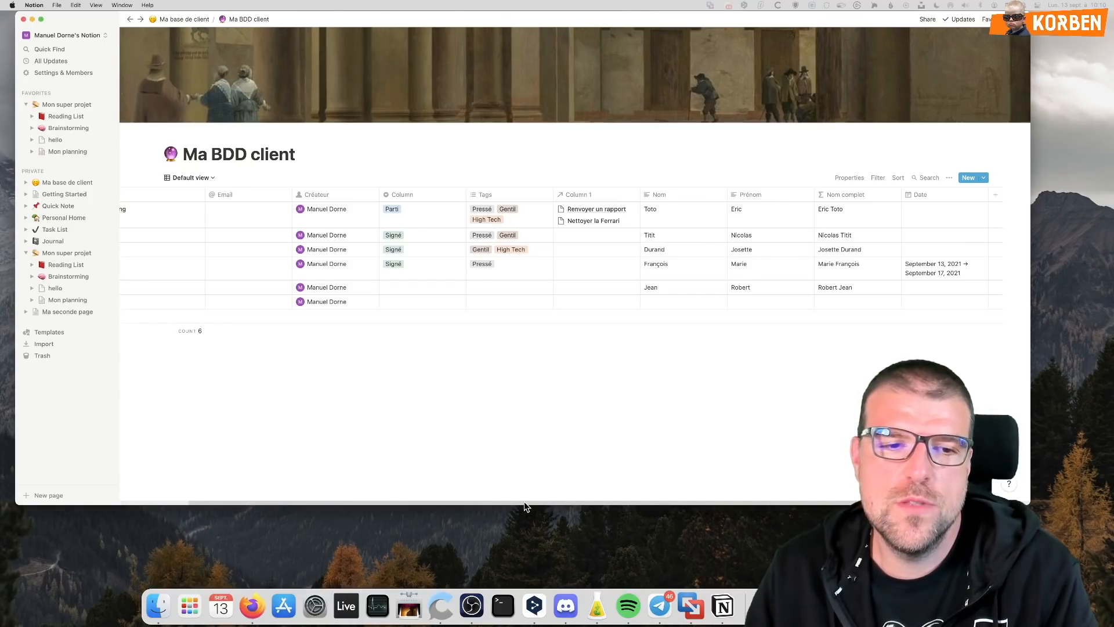
left_click_drag(522, 504, 391, 503)
Add a Calendar view to the client database
left_click(194, 181)
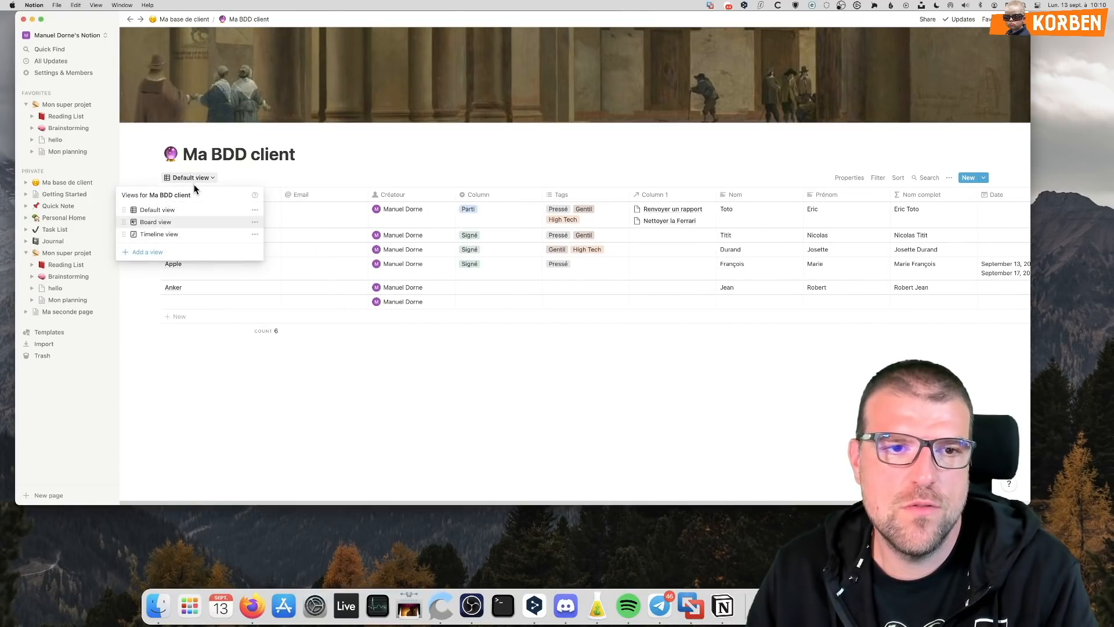
left_click(172, 251)
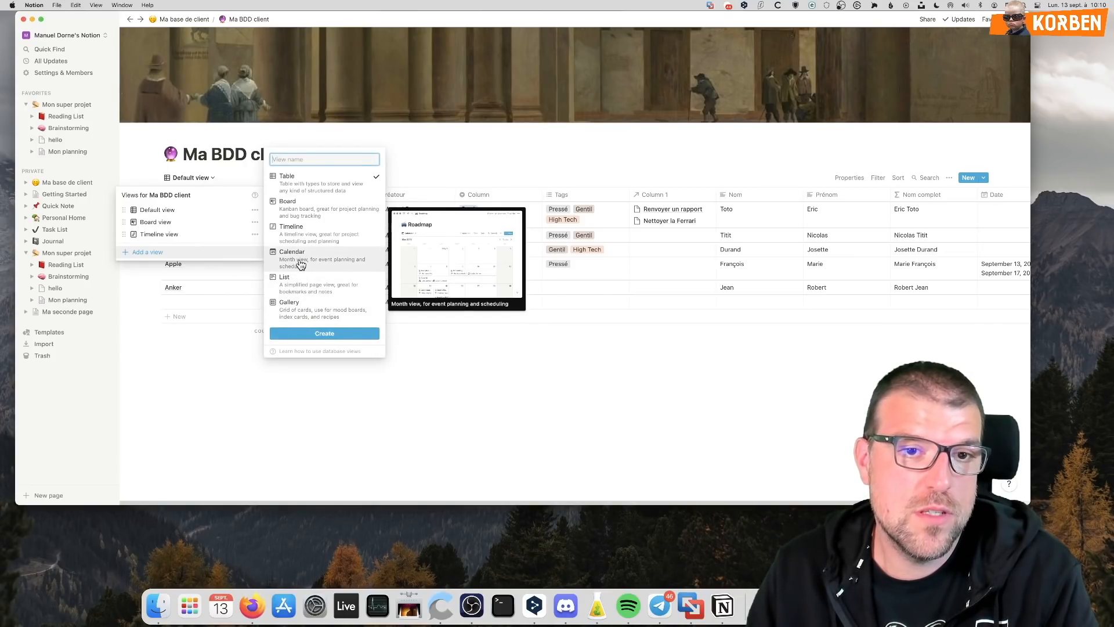
left_click(301, 264)
left_click(343, 334)
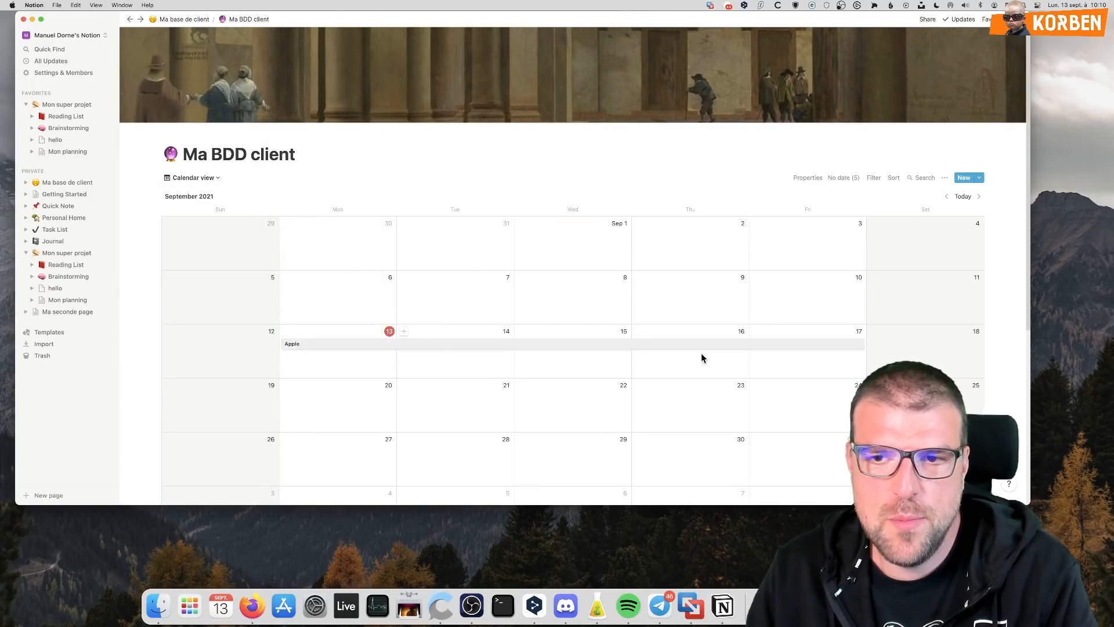
Add a List view to the client database
left_click(209, 177)
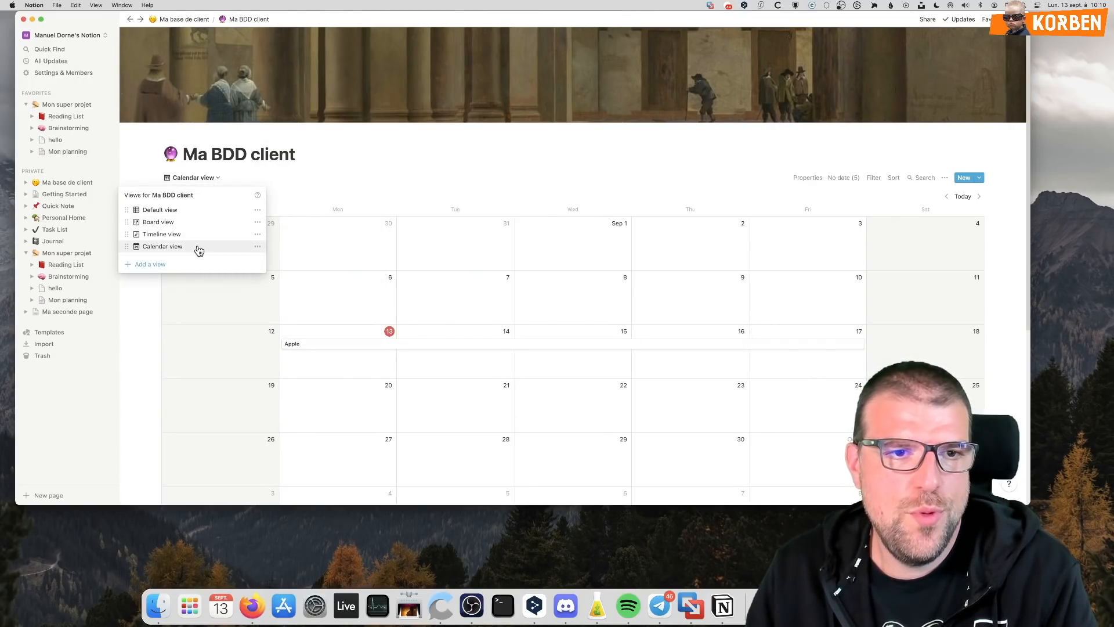
left_click(191, 266)
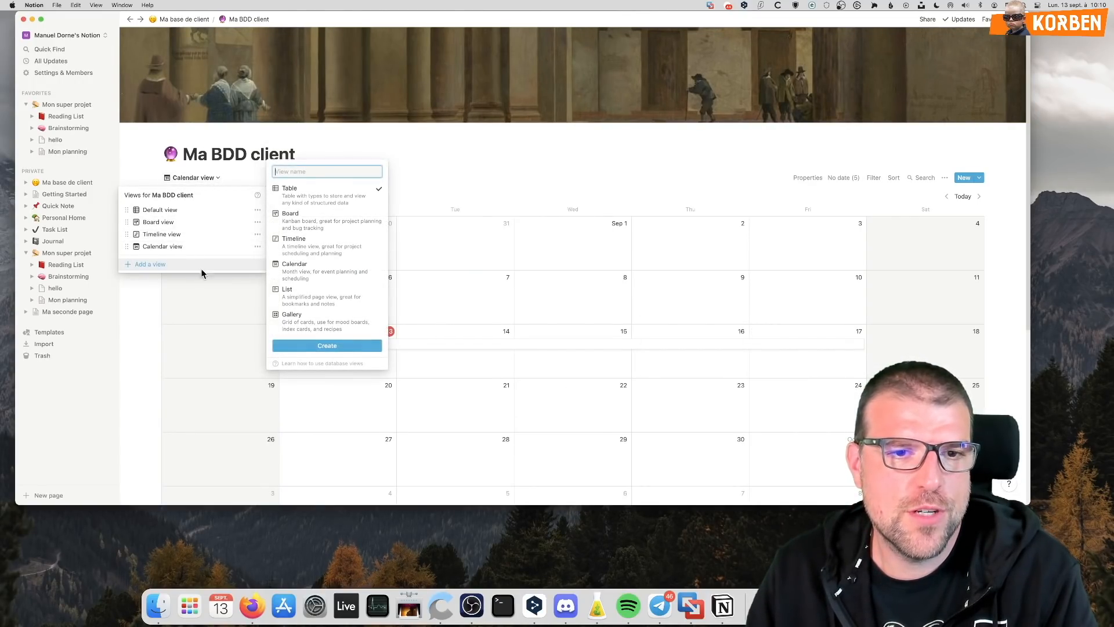
left_click(301, 298)
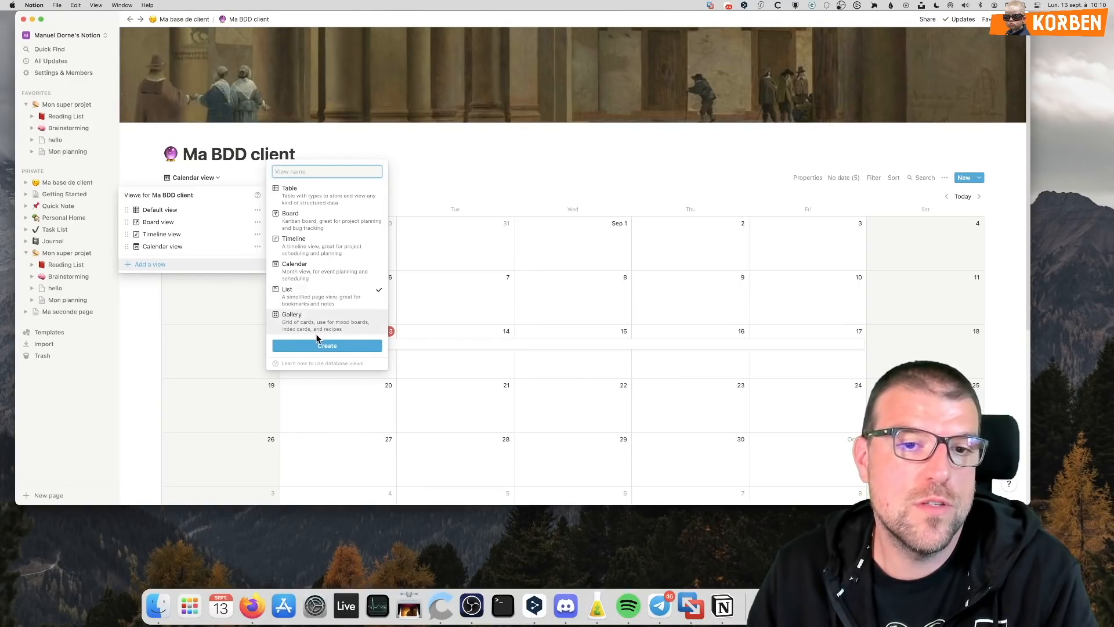
left_click(328, 347)
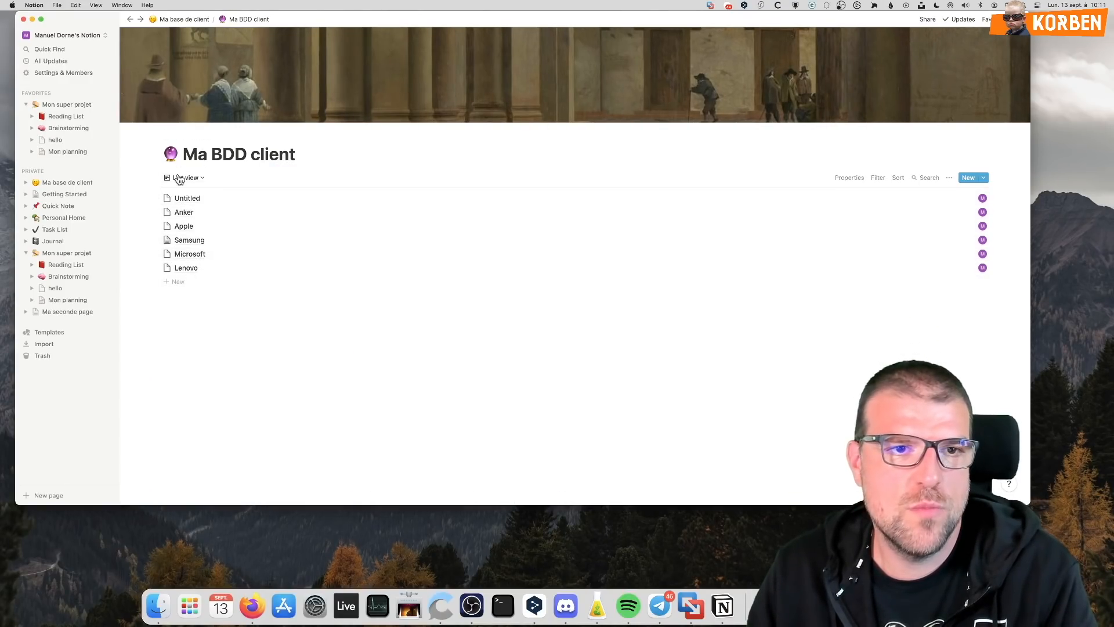
Add a Gallery view to the client database
left_click(181, 180)
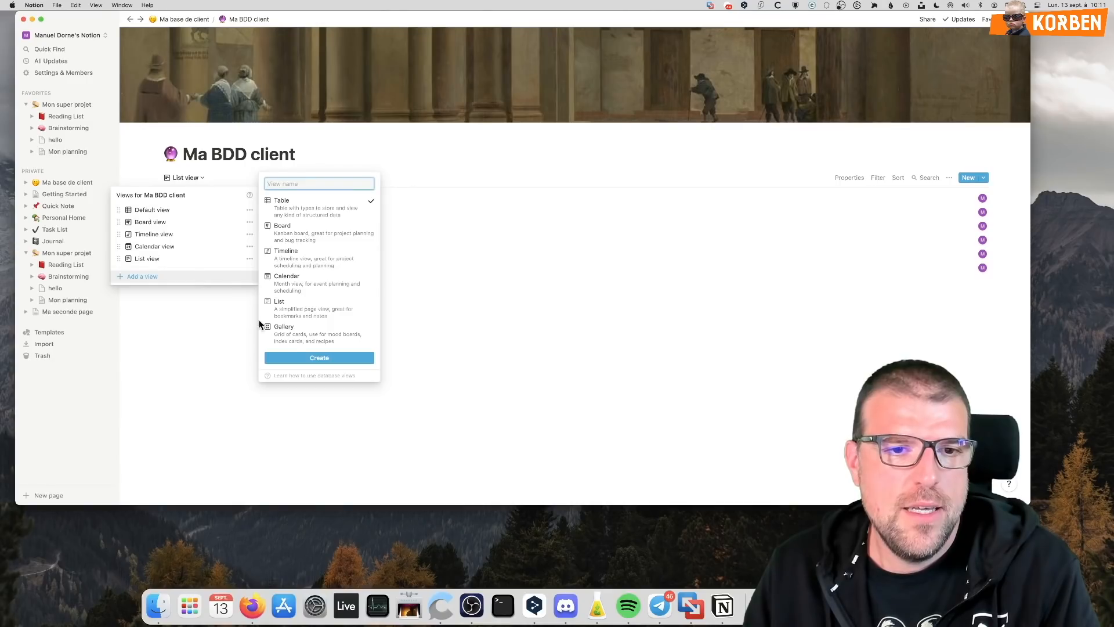
left_click(303, 343)
left_click(302, 358)
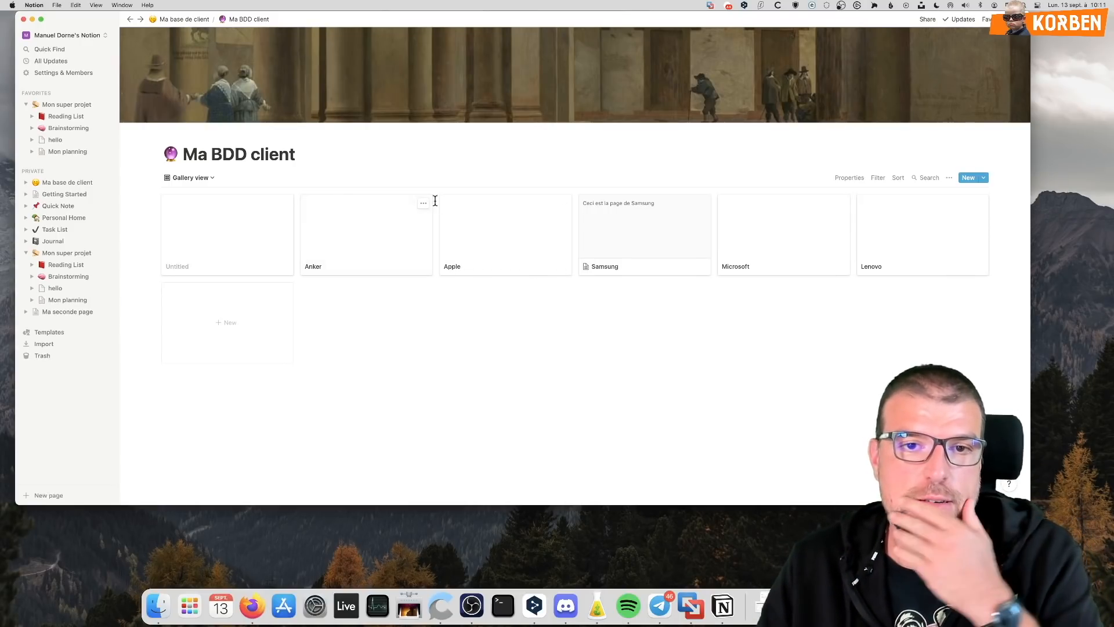
left_click(424, 203)
mouse_move(458, 303)
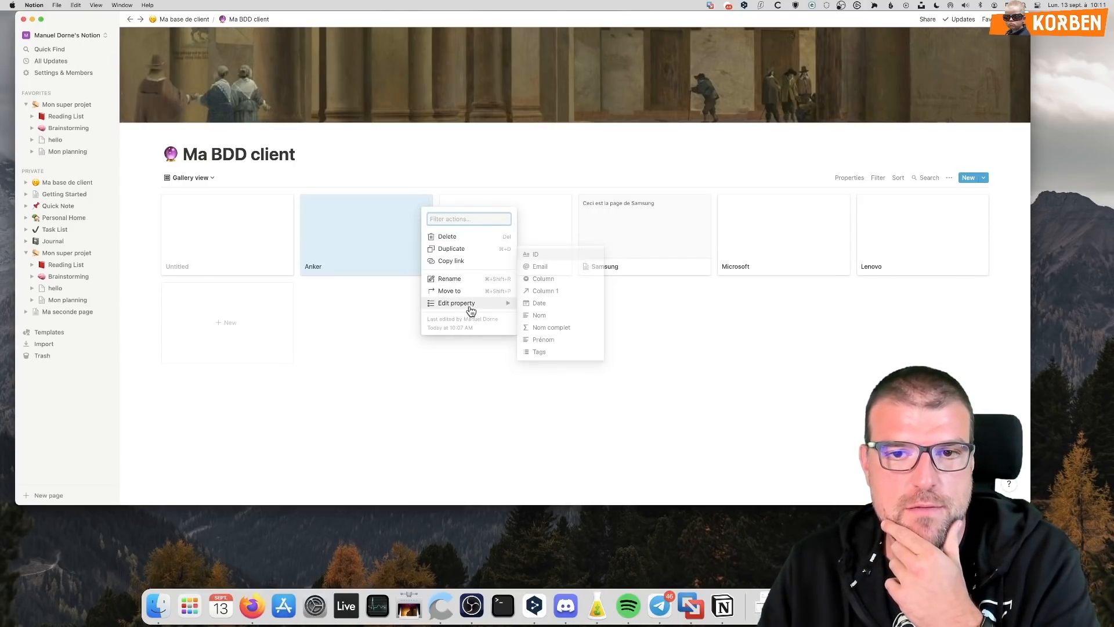
left_click(376, 244)
Add a cover and an icon to the Anker page, then reopen it from the gallery to check it and close it
left_click(378, 251)
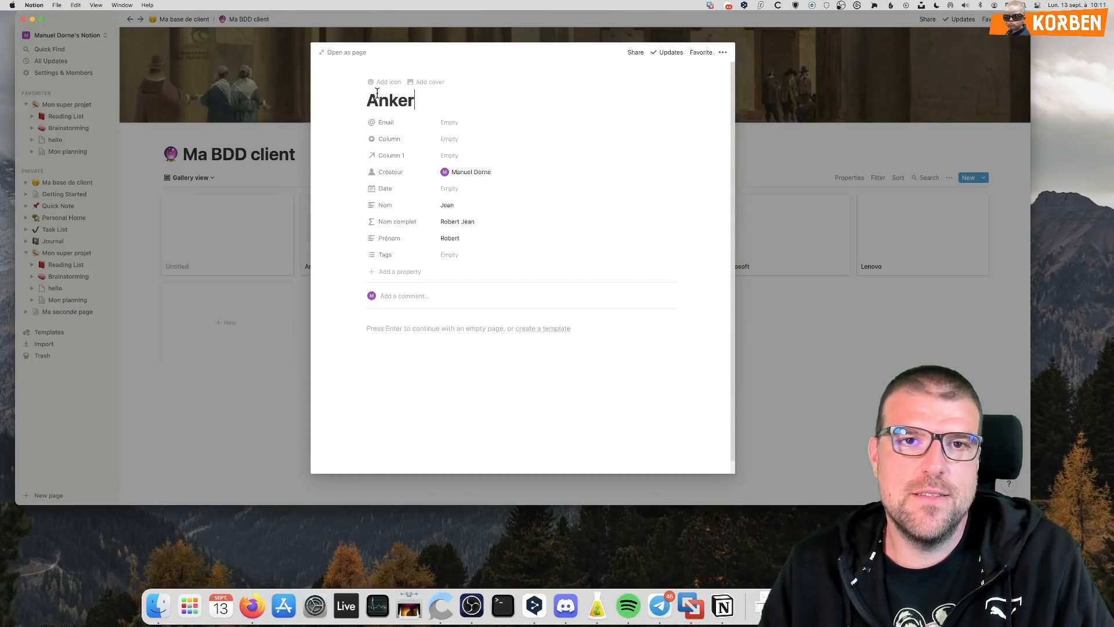
left_click(413, 82)
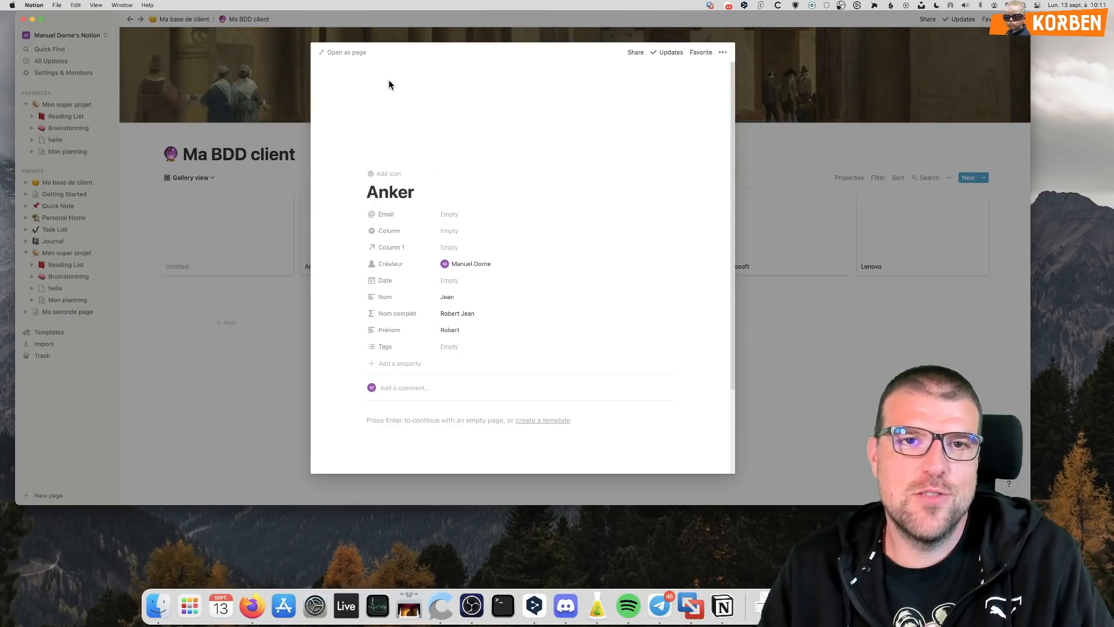
left_click(376, 174)
key("Escape")
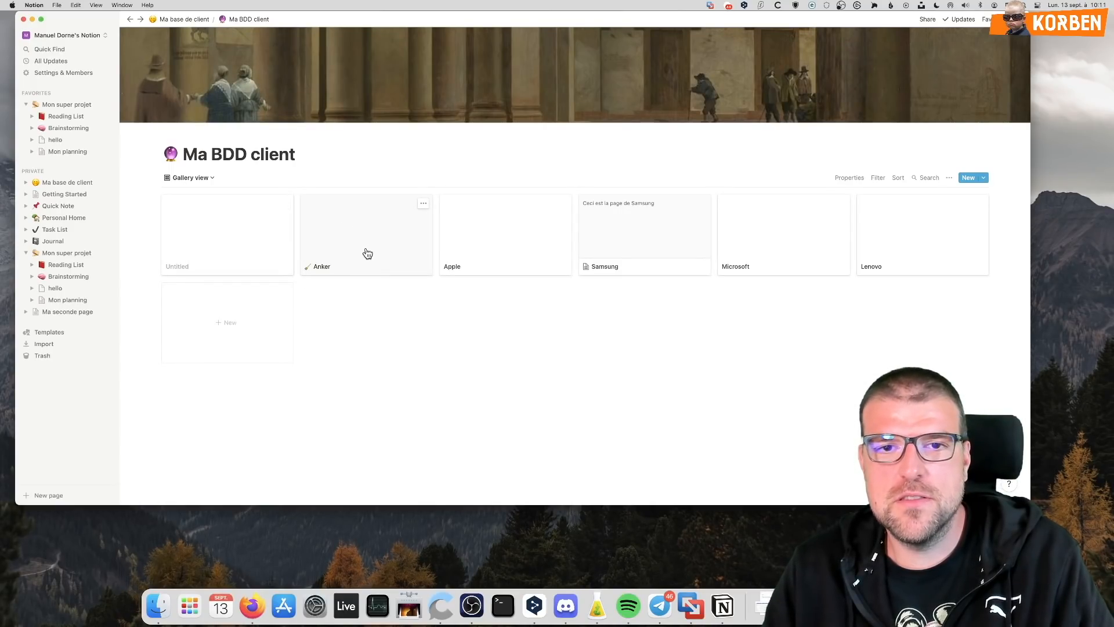
left_click(387, 221)
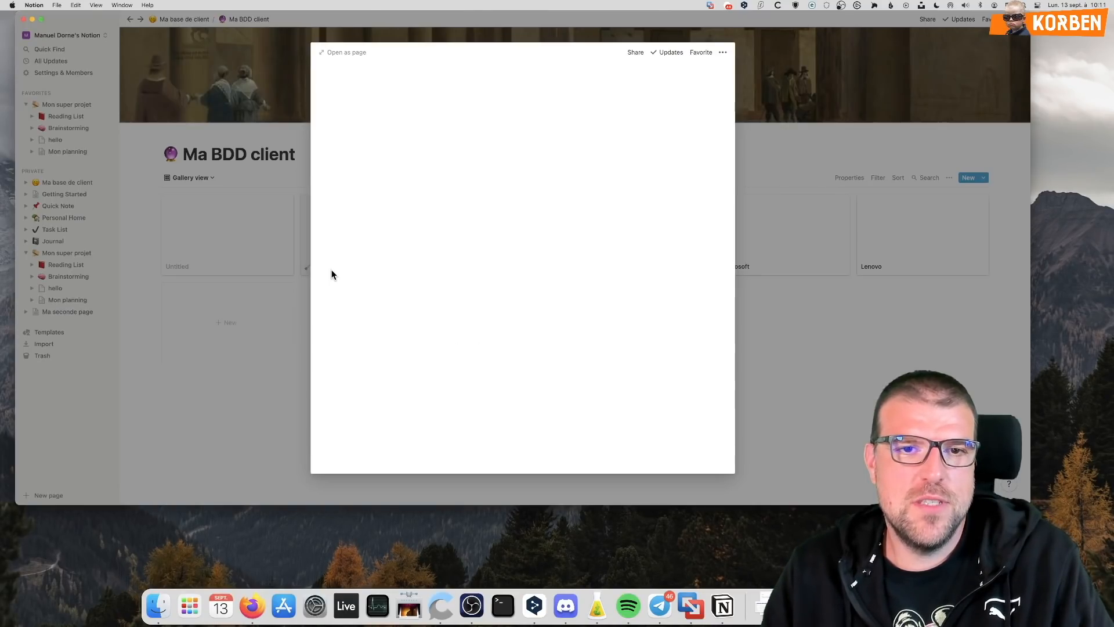
left_click(278, 408)
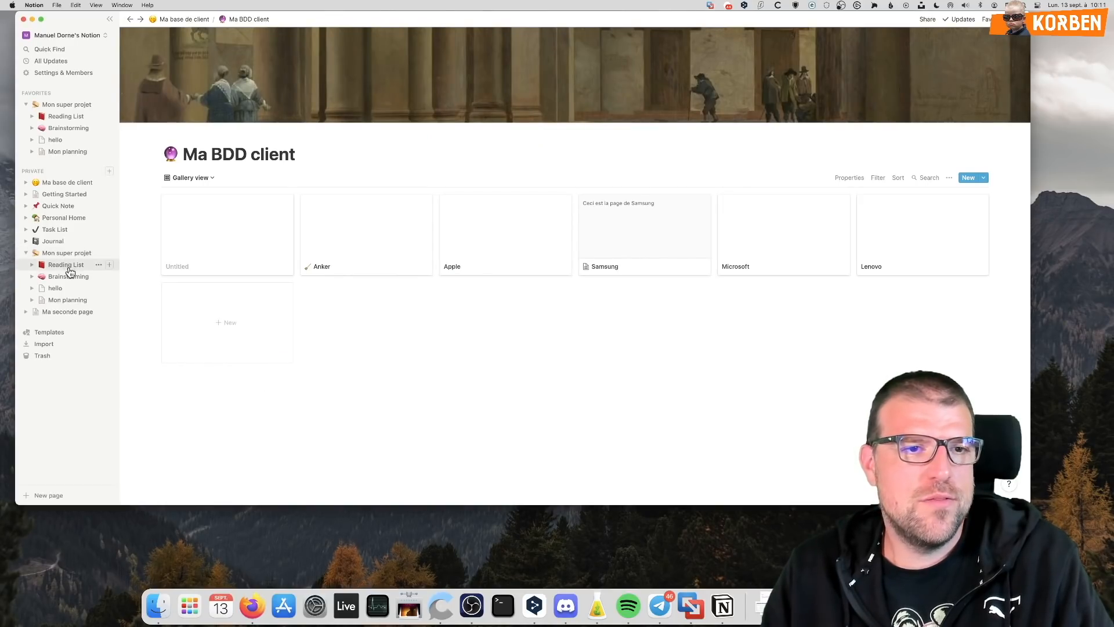
Expand Ma base de client and Ma BDD client in the page tree down to the database views, then open the Brainstorming page
left_click(62, 194)
left_click(27, 186)
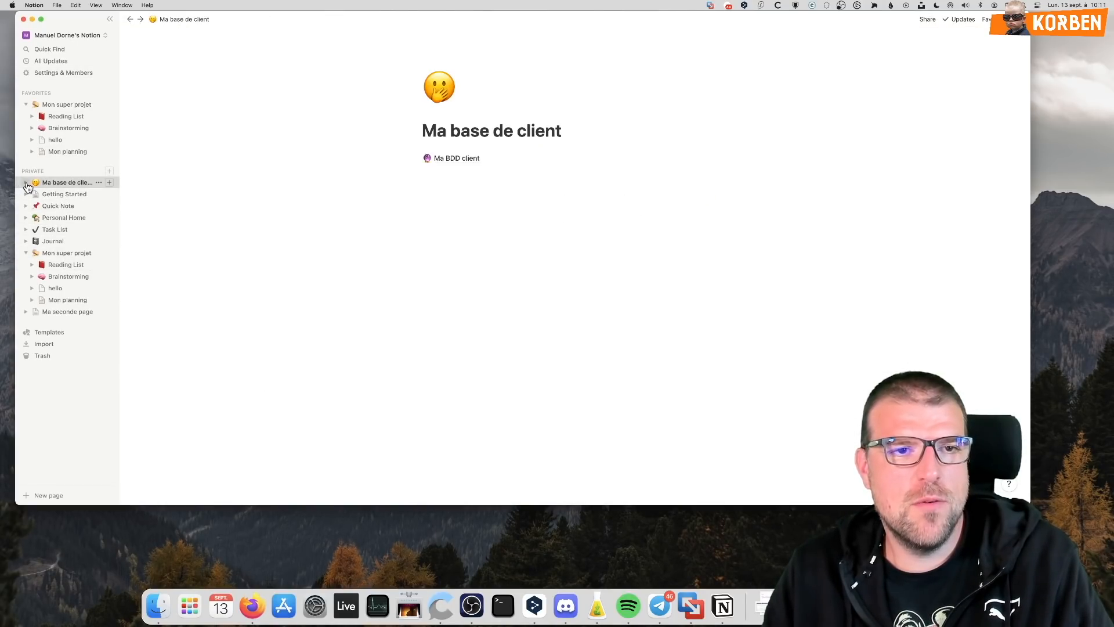
left_click(26, 183)
left_click(33, 197)
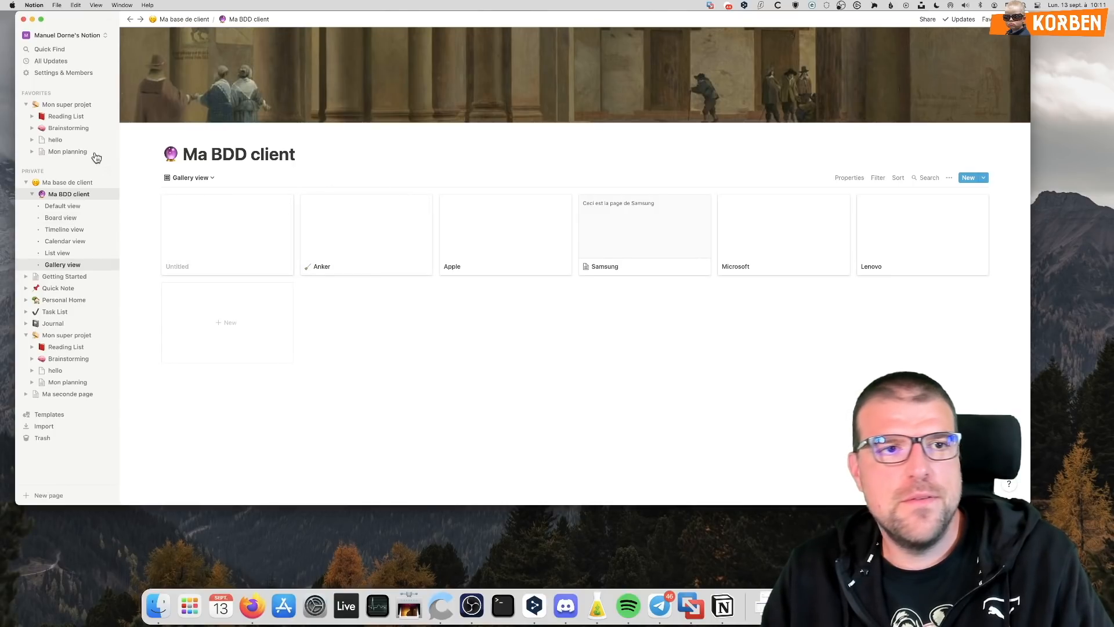
left_click(66, 128)
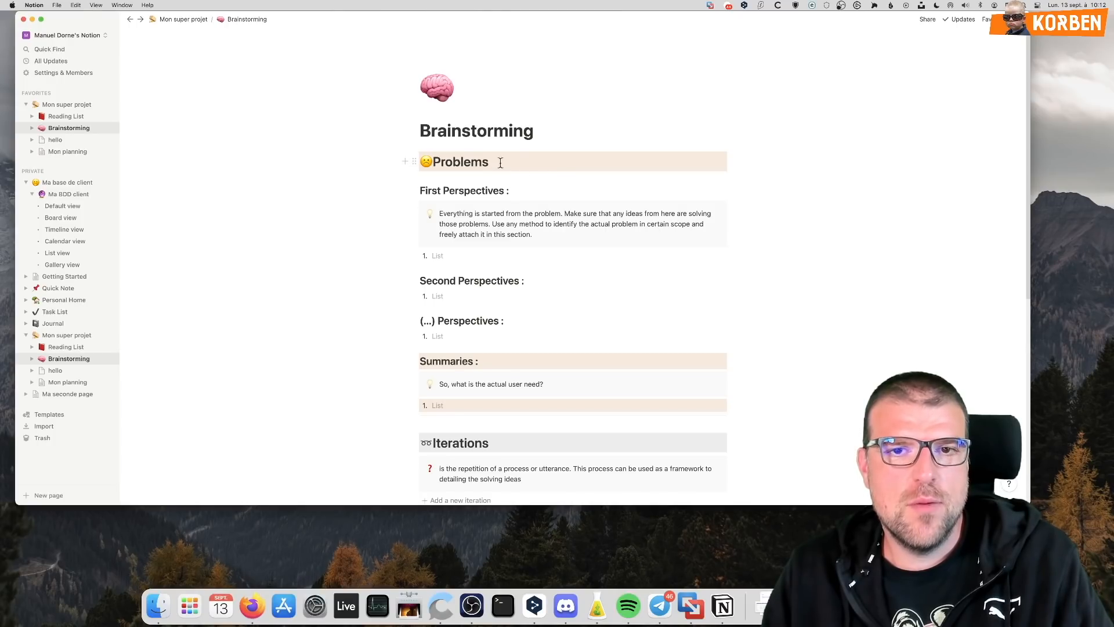
Insert a linked database of Ma BDD client directly under the title of Ma seconde page
left_click(51, 394)
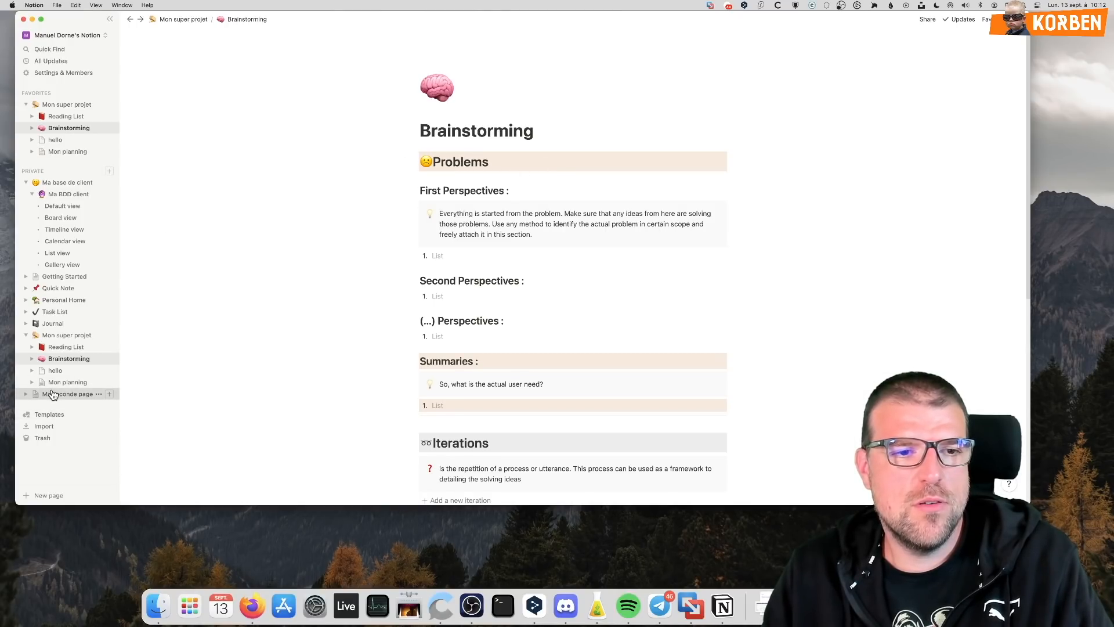
left_click(579, 80)
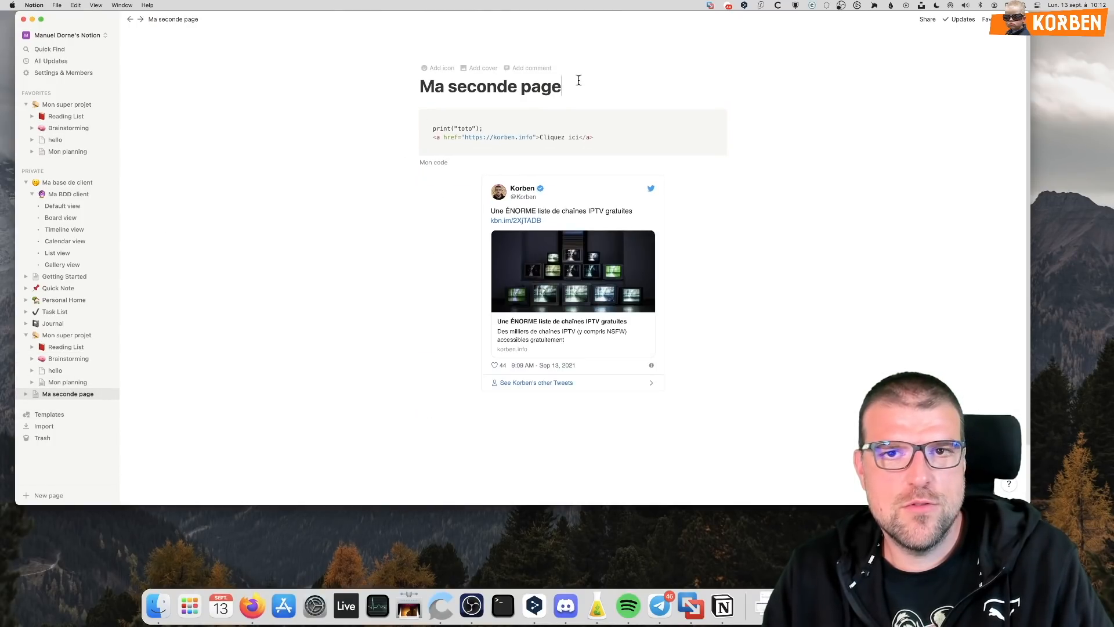
key("Return")
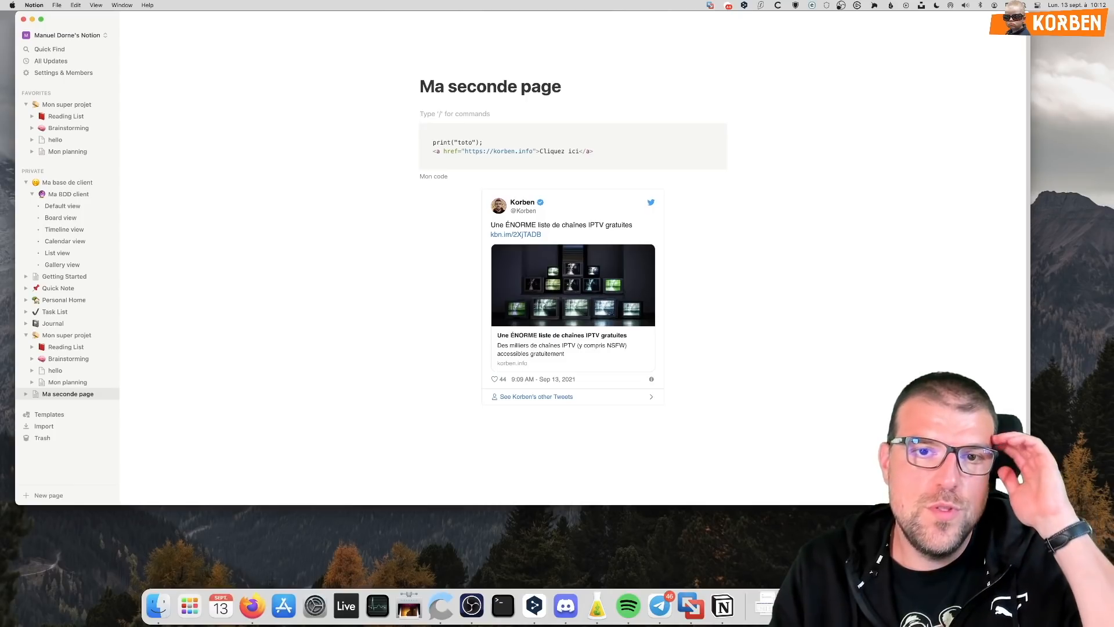
type("/")
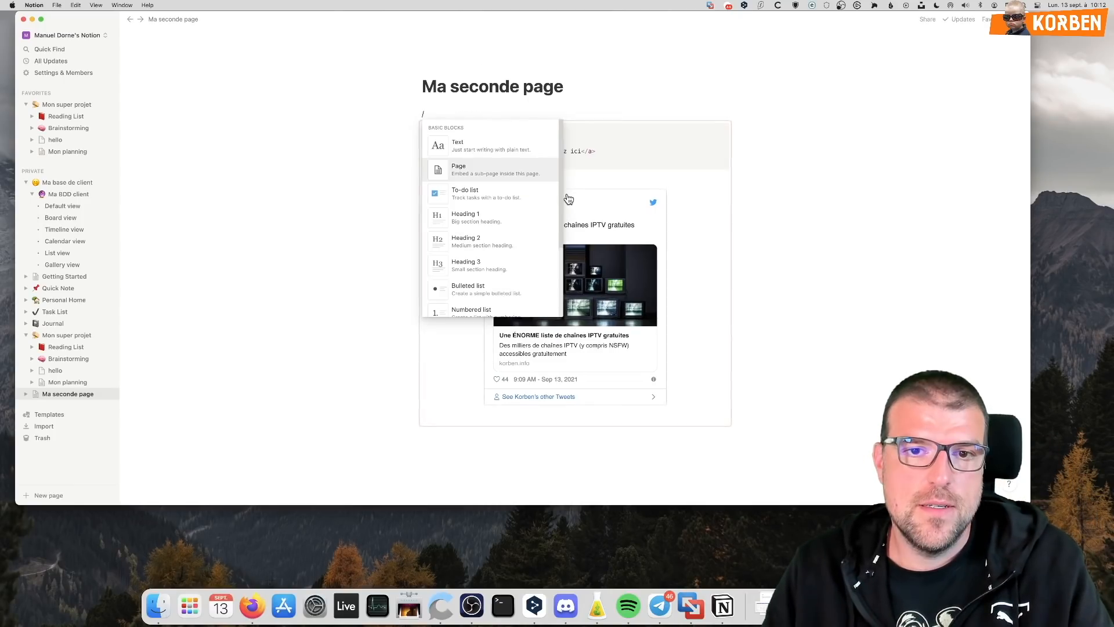
scroll(488, 277, "down", 10)
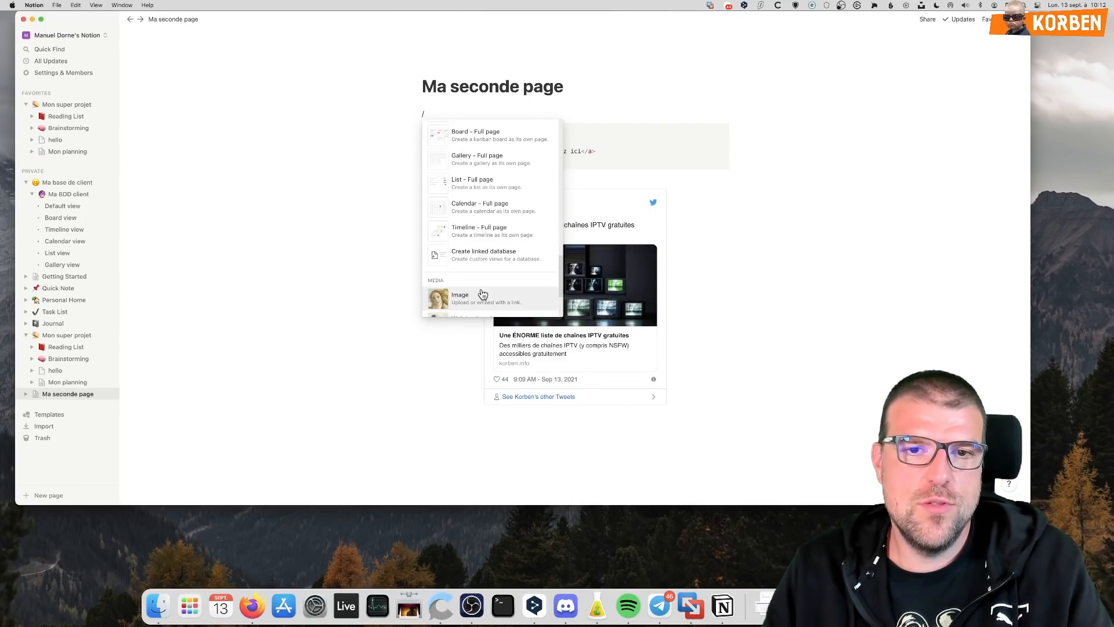
scroll(480, 293, "up", 5)
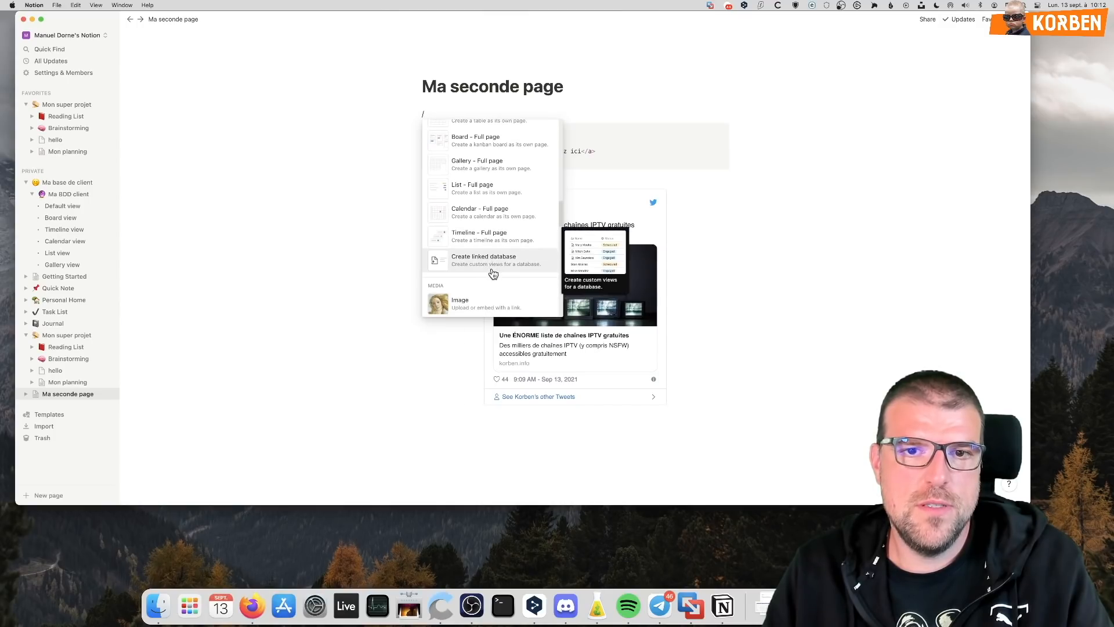
left_click(493, 266)
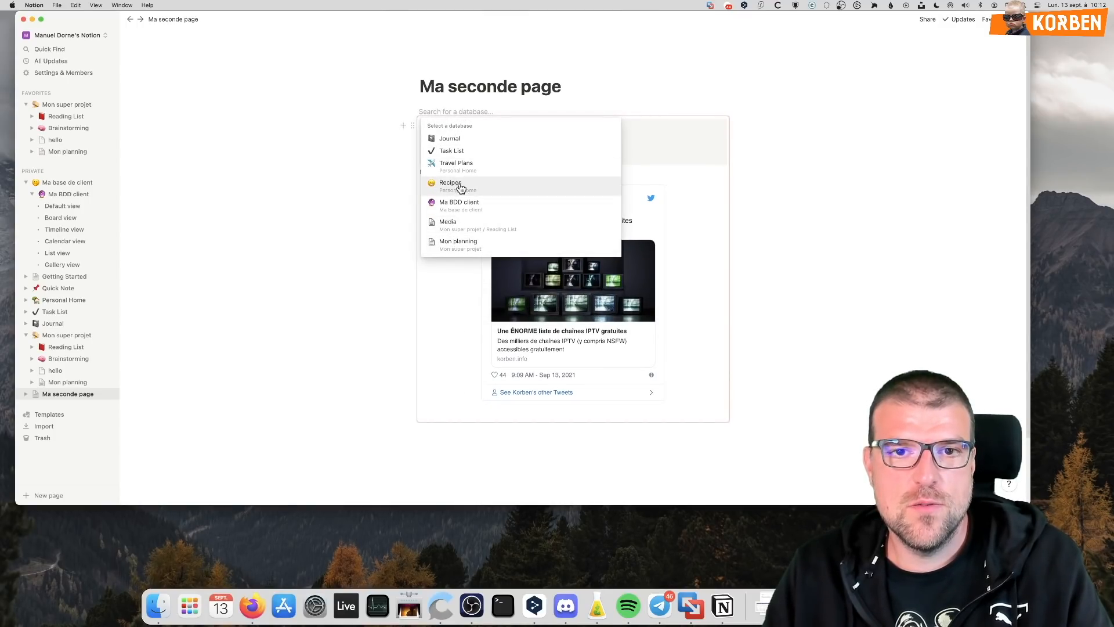
left_click(460, 209)
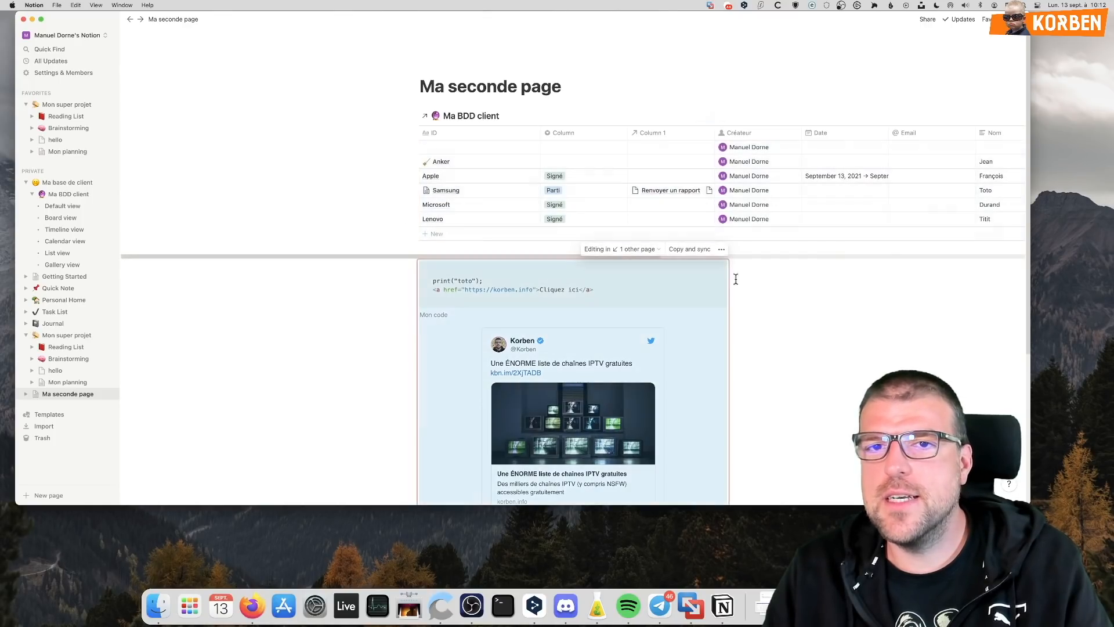
left_click(423, 253)
left_click(203, 304)
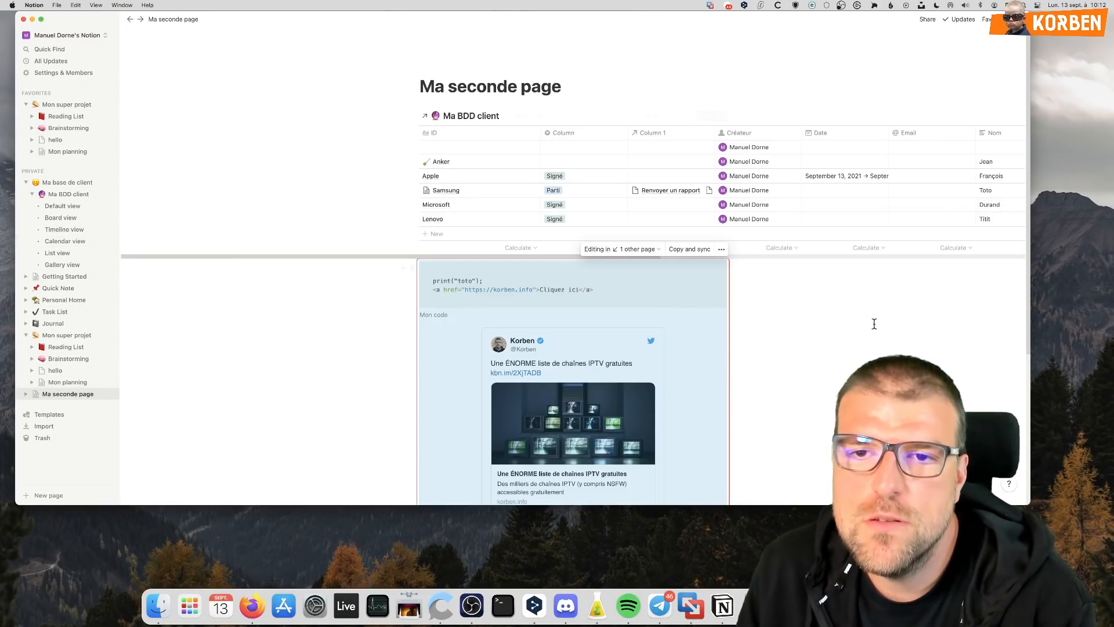
left_click(712, 91)
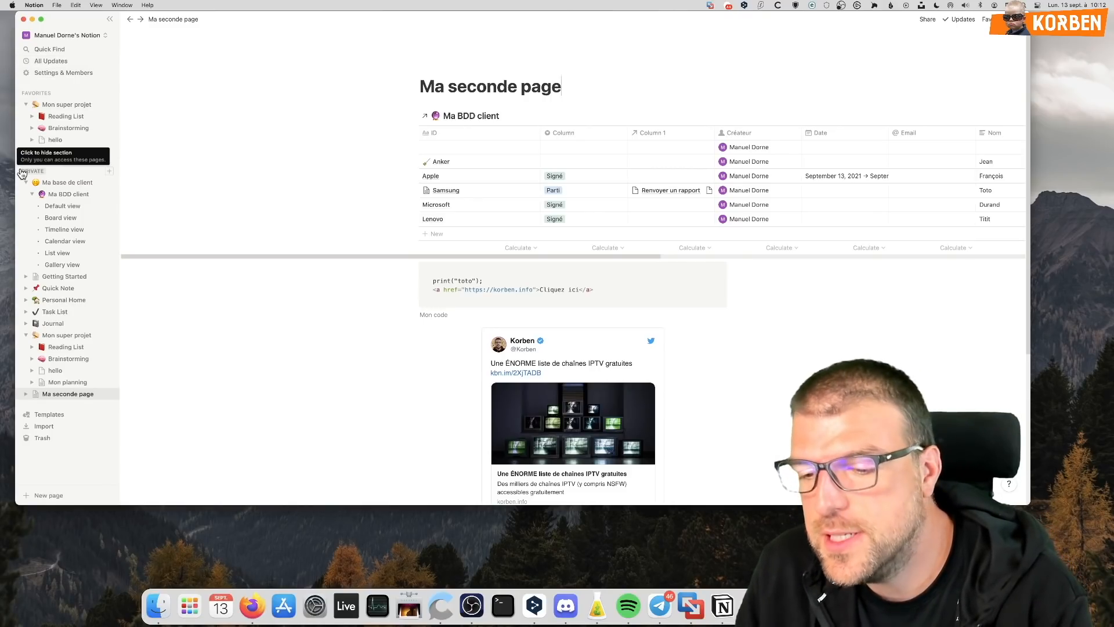
Open the trash to look over the deleted pages, then close it
left_click(51, 439)
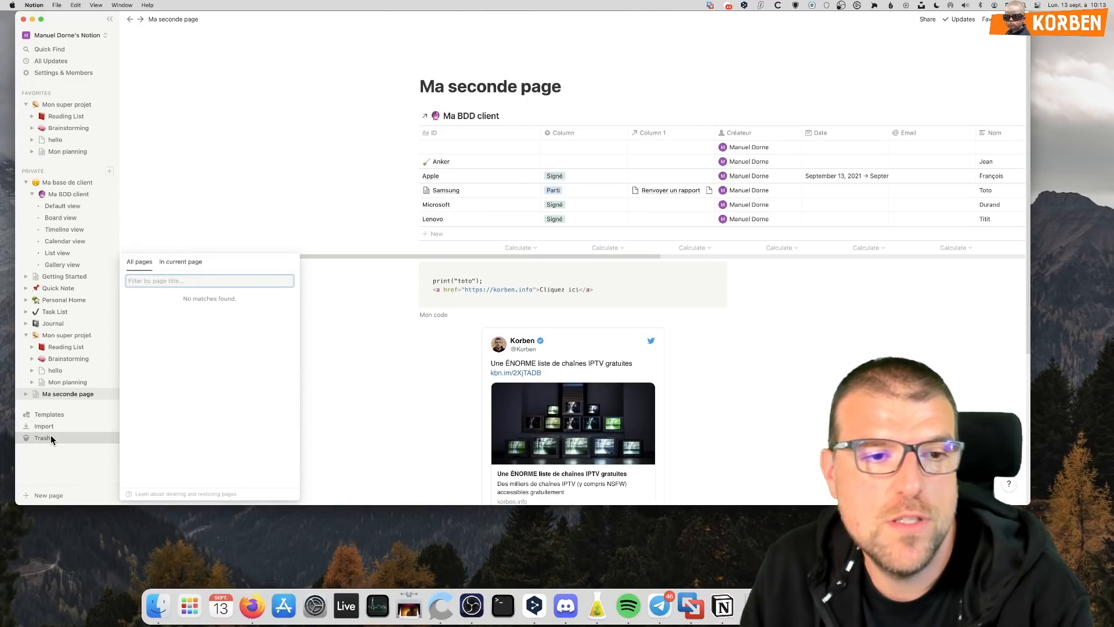
scroll(176, 385, "up", 1)
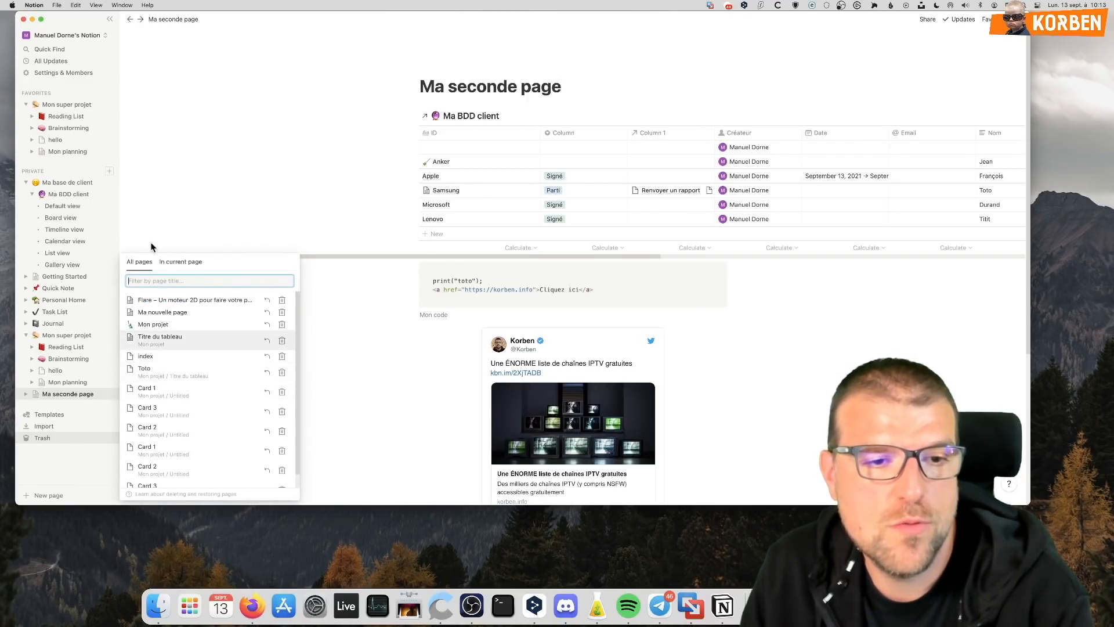
left_click(196, 168)
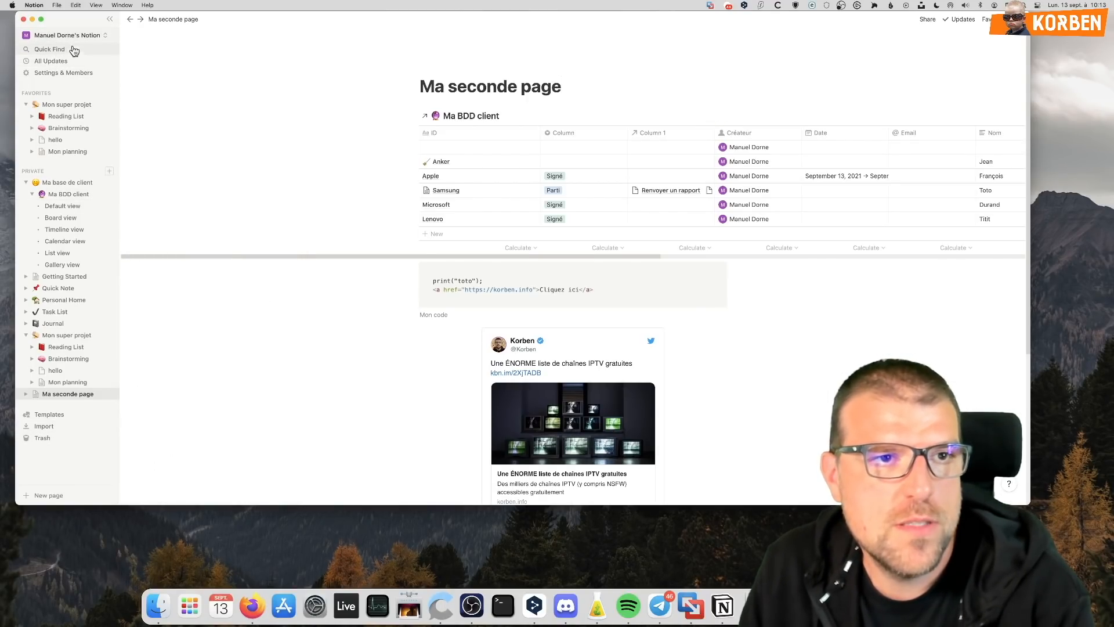
Open the workspace settings and look through the members, connected apps and integrations sections
left_click(69, 72)
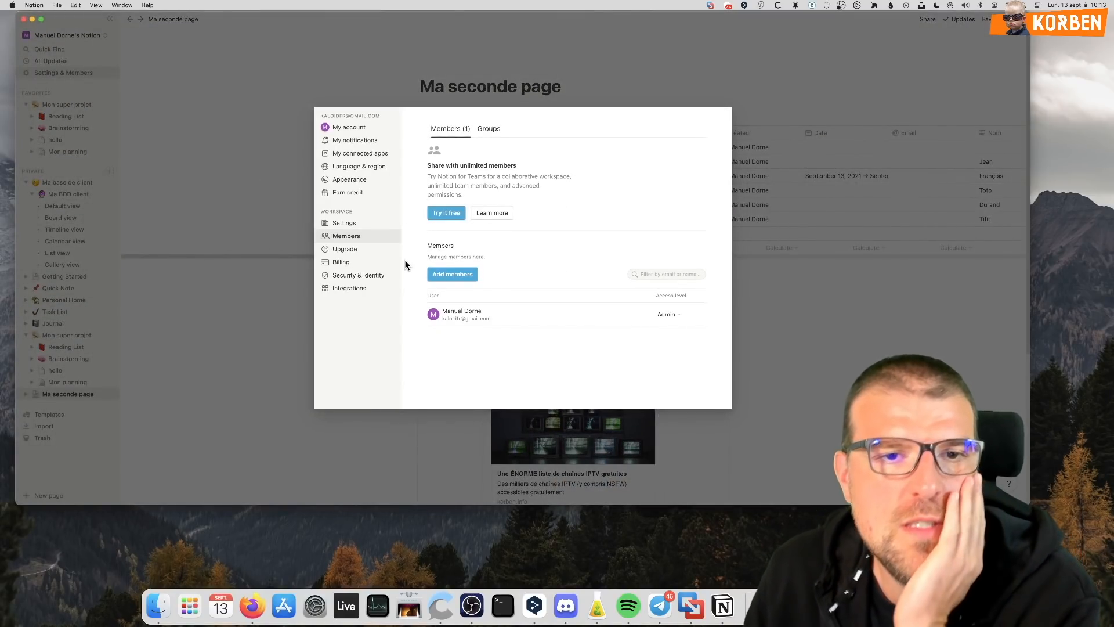
left_click(365, 154)
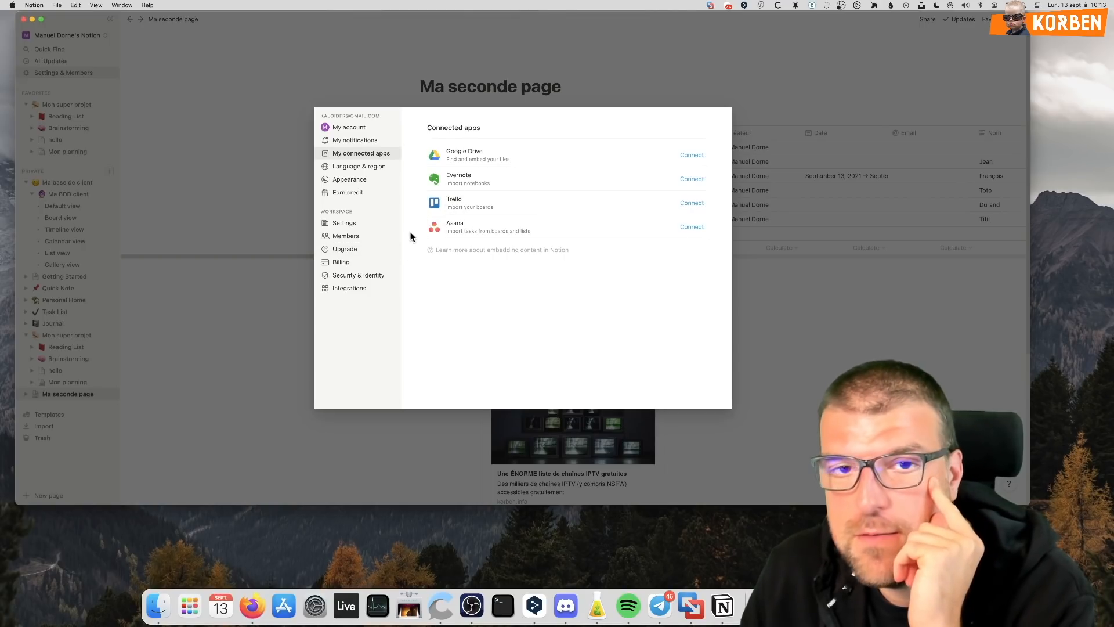
left_click(342, 288)
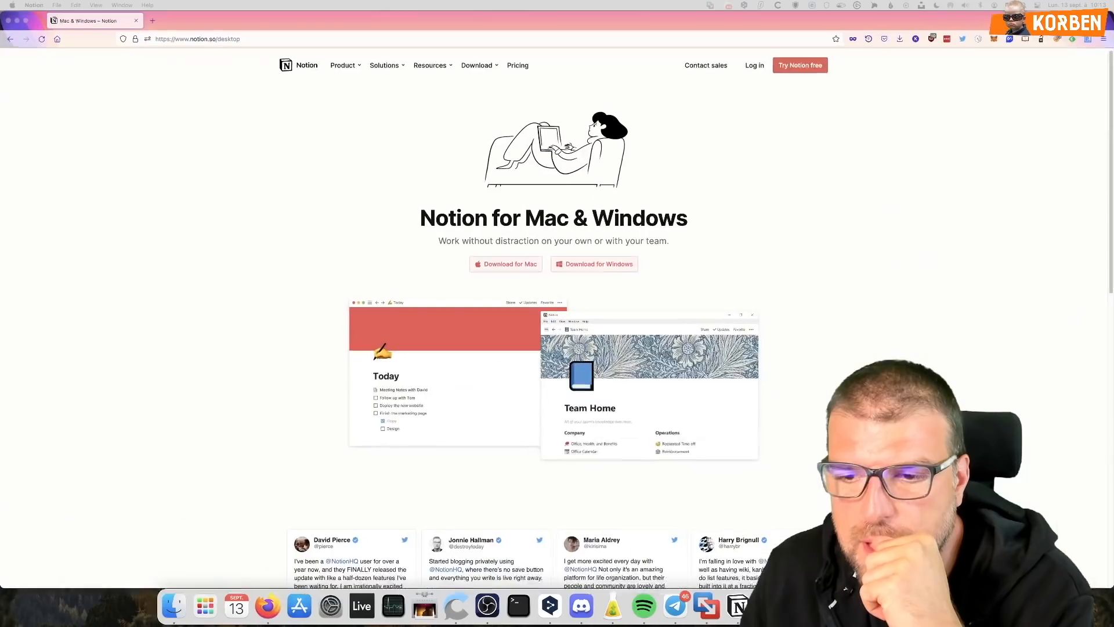
Switch to Firefox, open automate.io and look through its homepage for automation examples and supported apps
left_click(353, 32)
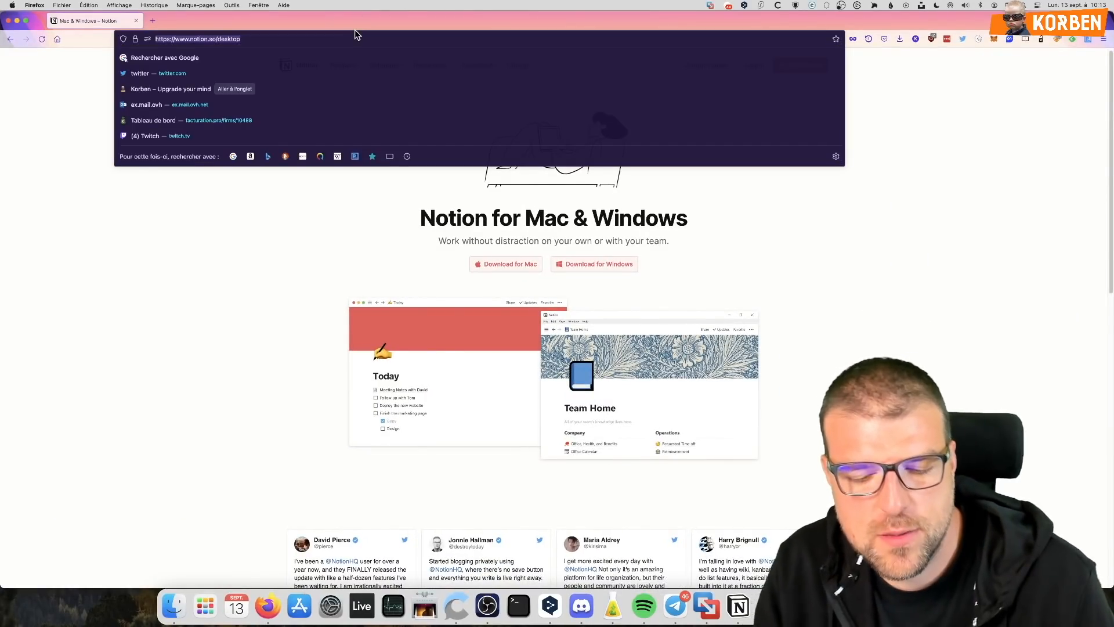
type("automate.io")
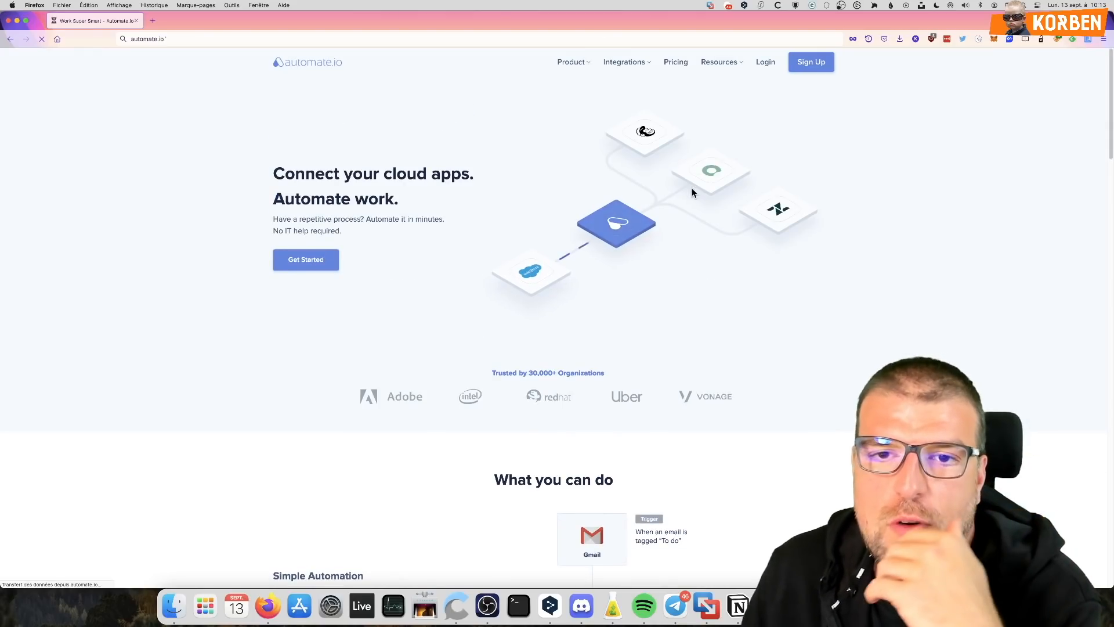
scroll(669, 250, "down", 7)
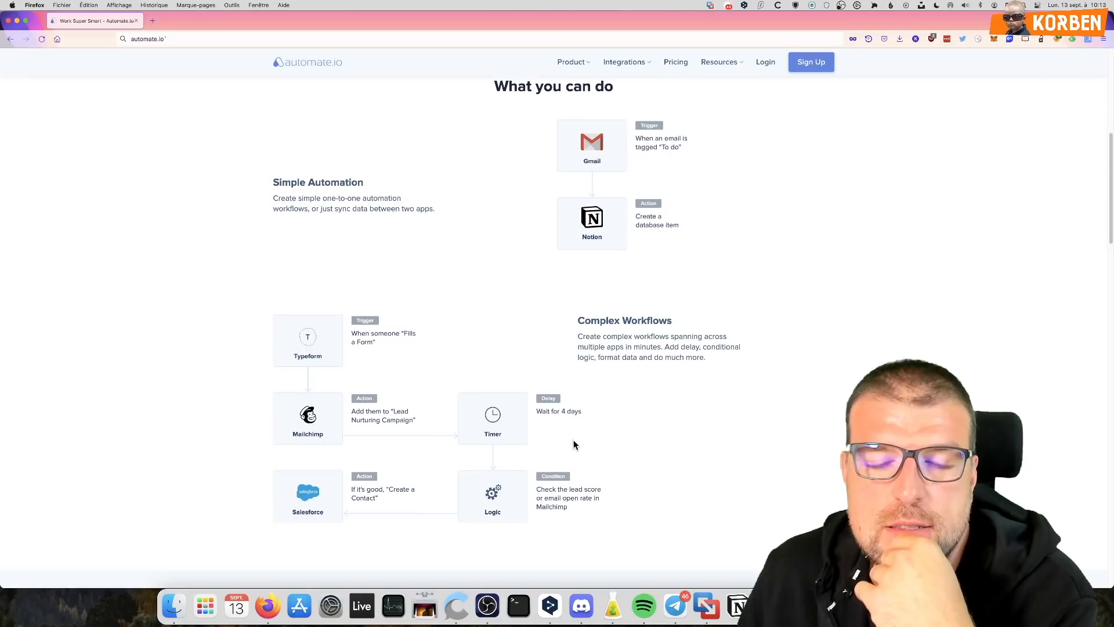
scroll(427, 494, "down", 3)
scroll(433, 488, "down", 10)
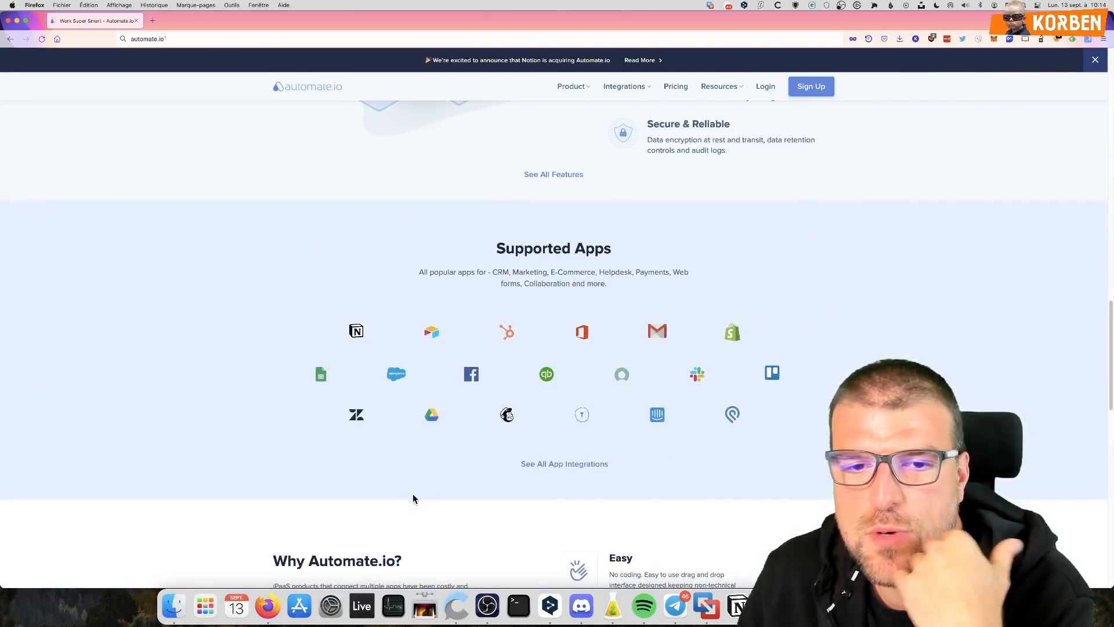
scroll(413, 498, "up", 11)
Open automate.io's Notion integrations page and read through the list of popular Notion integrations
mouse_move(639, 87)
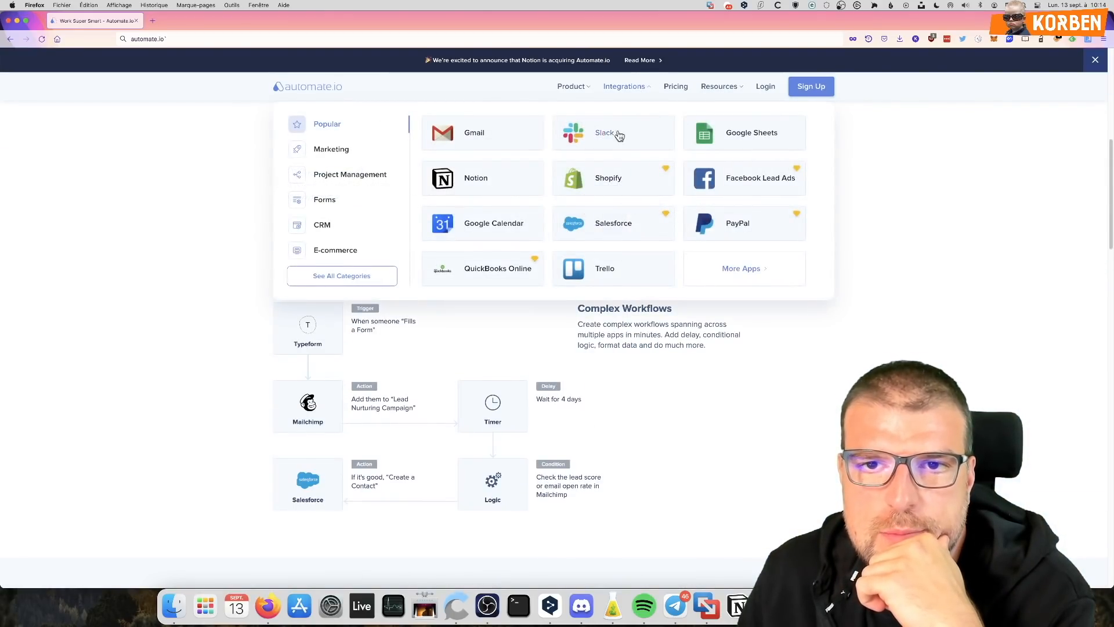
left_click(490, 179)
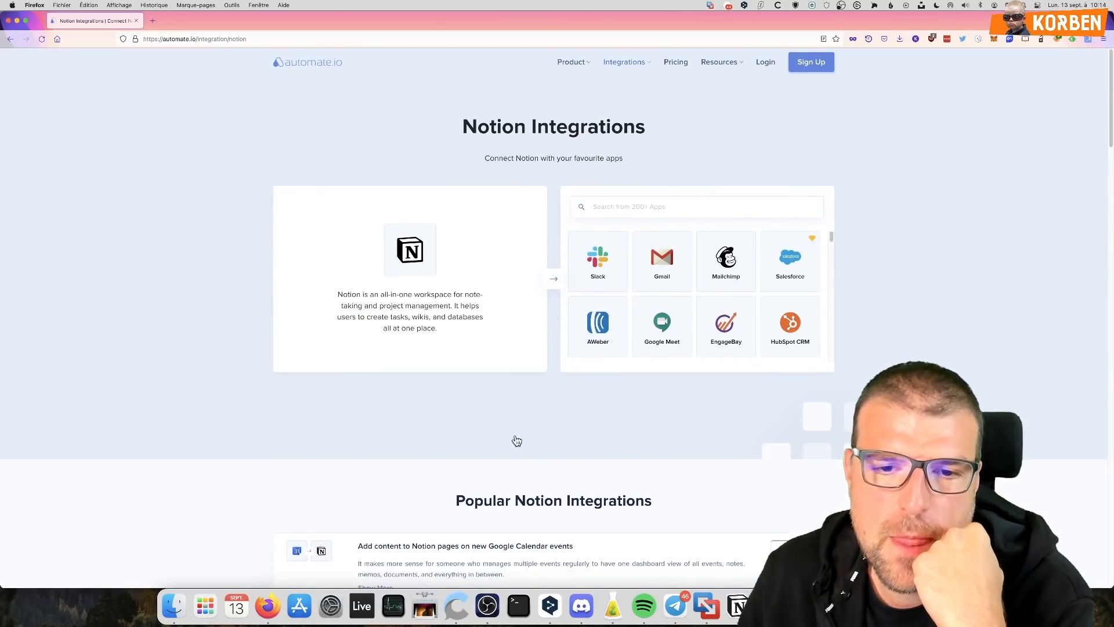
scroll(517, 435, "down", 8)
scroll(464, 348, "up", 3)
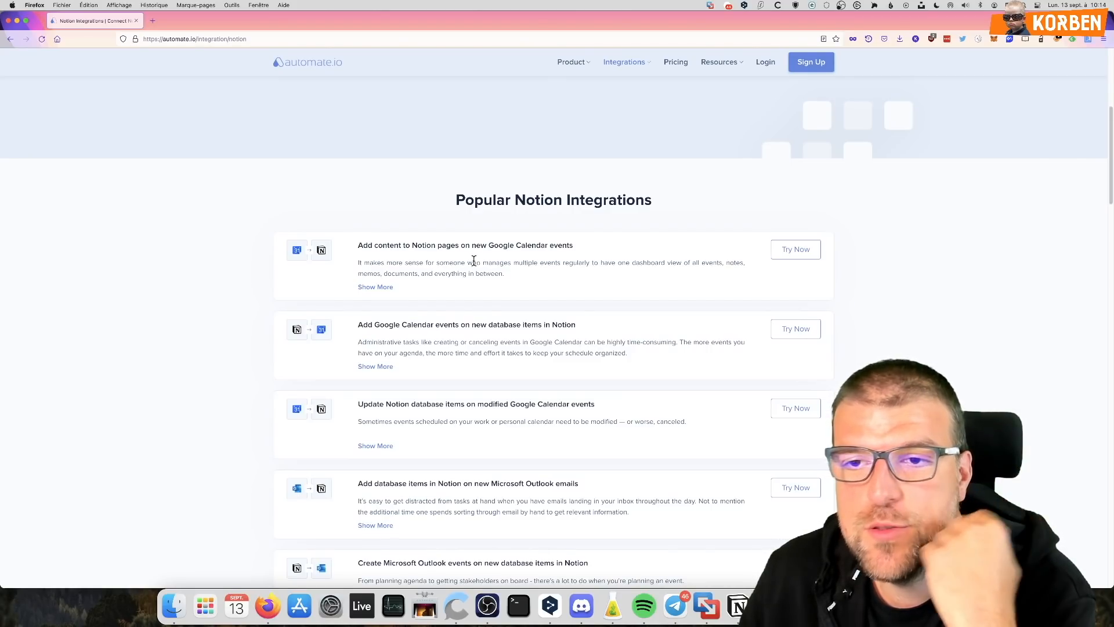
scroll(471, 267, "down", 3)
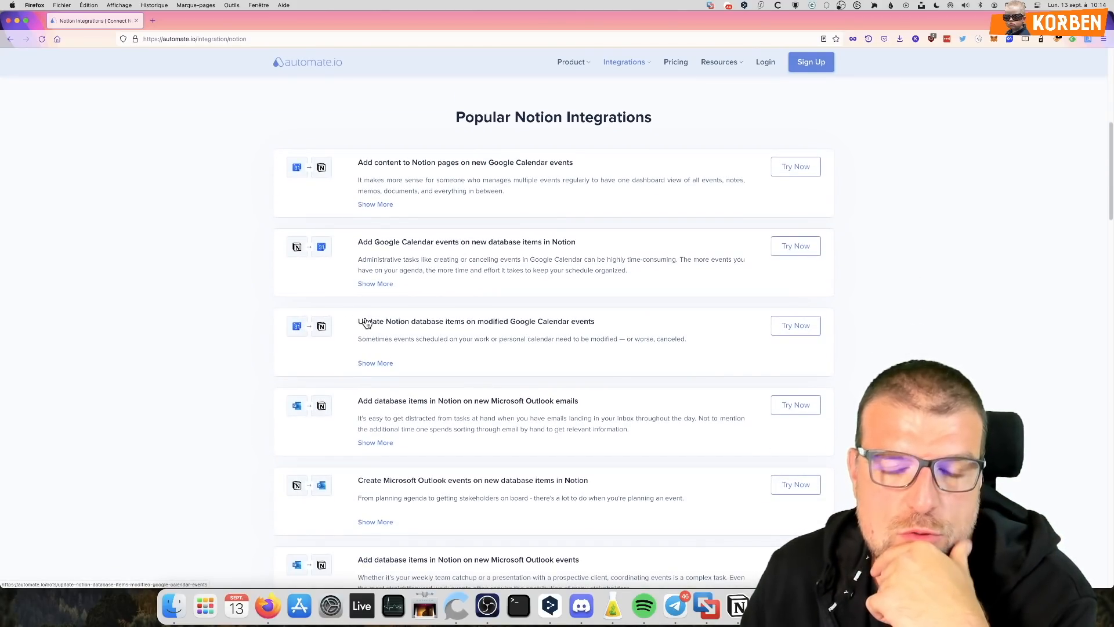
scroll(418, 328, "down", 8)
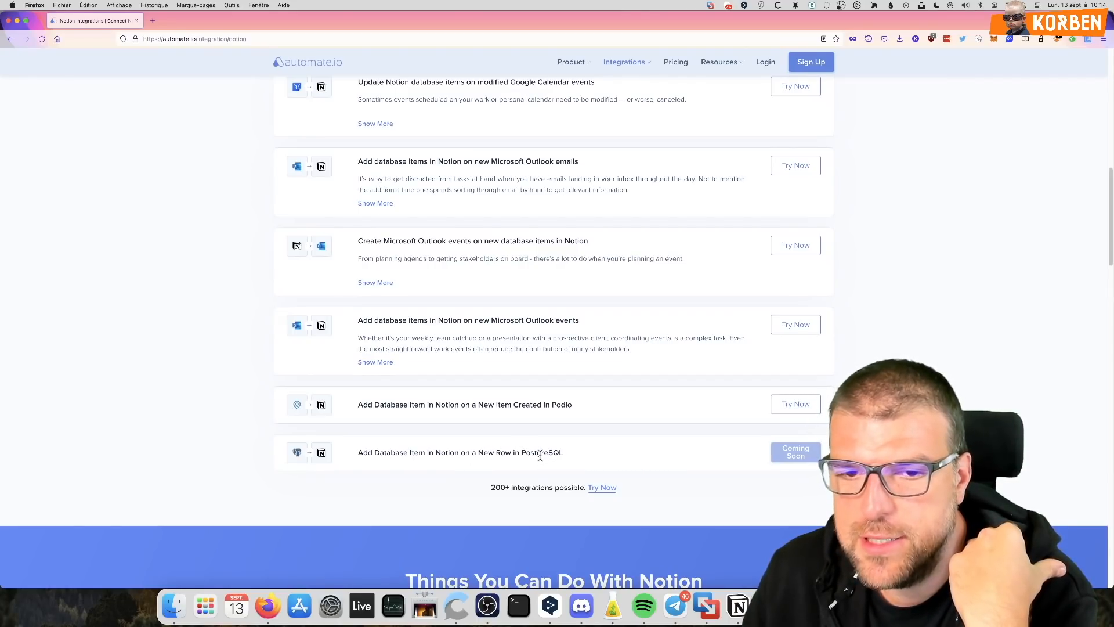
left_click(603, 489)
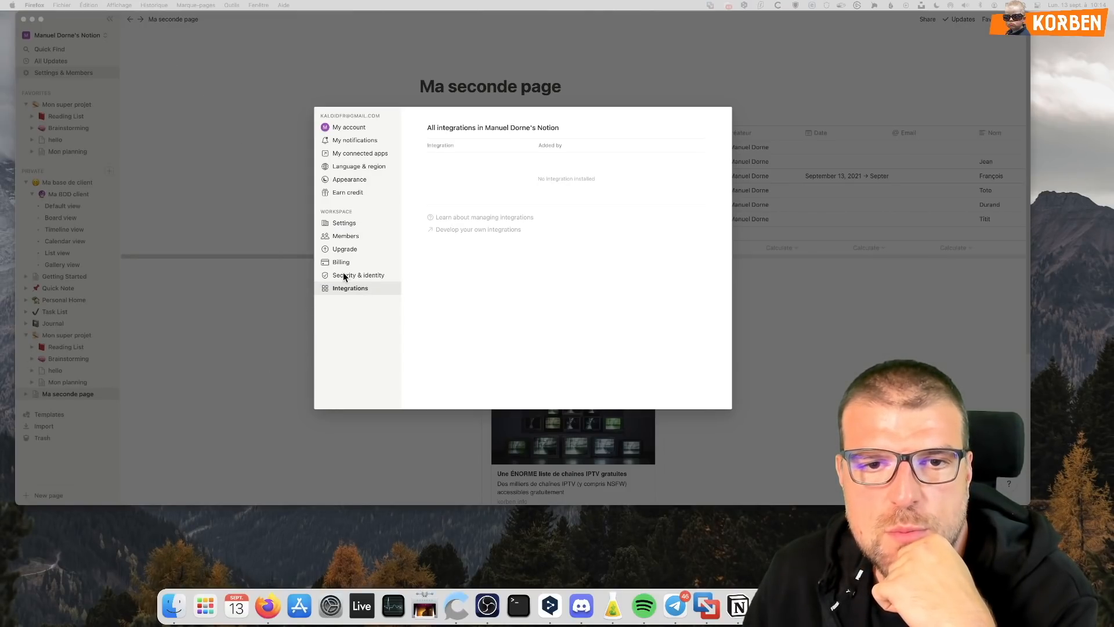
Back in Notion's settings, check the billing section and compare the upgrade plans' usage limits, collaboration, features, security and support
left_click(347, 262)
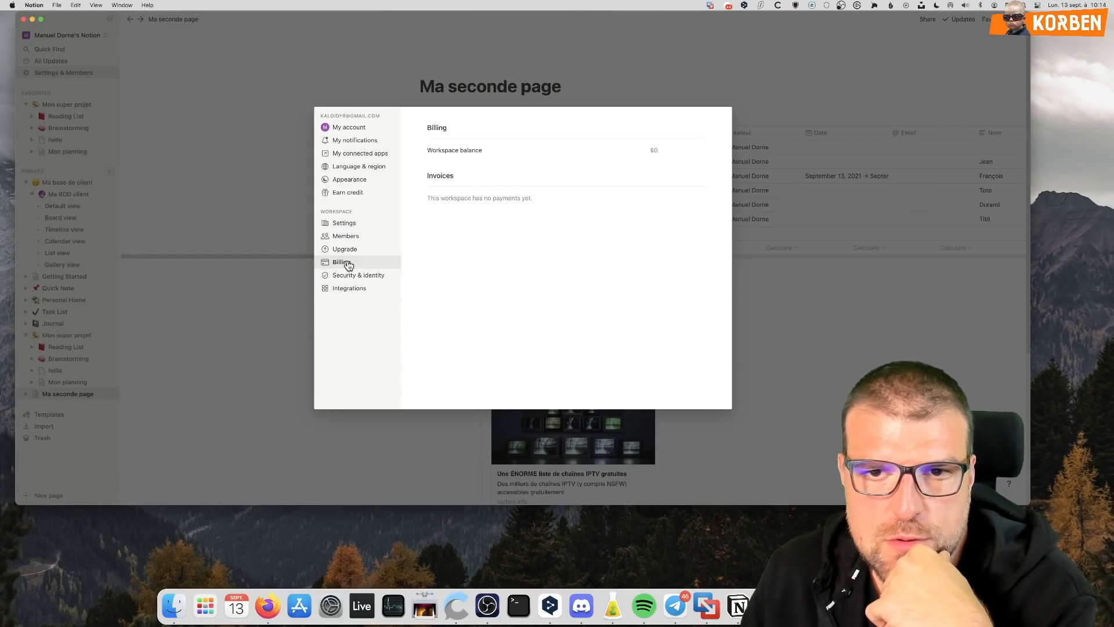
left_click(345, 249)
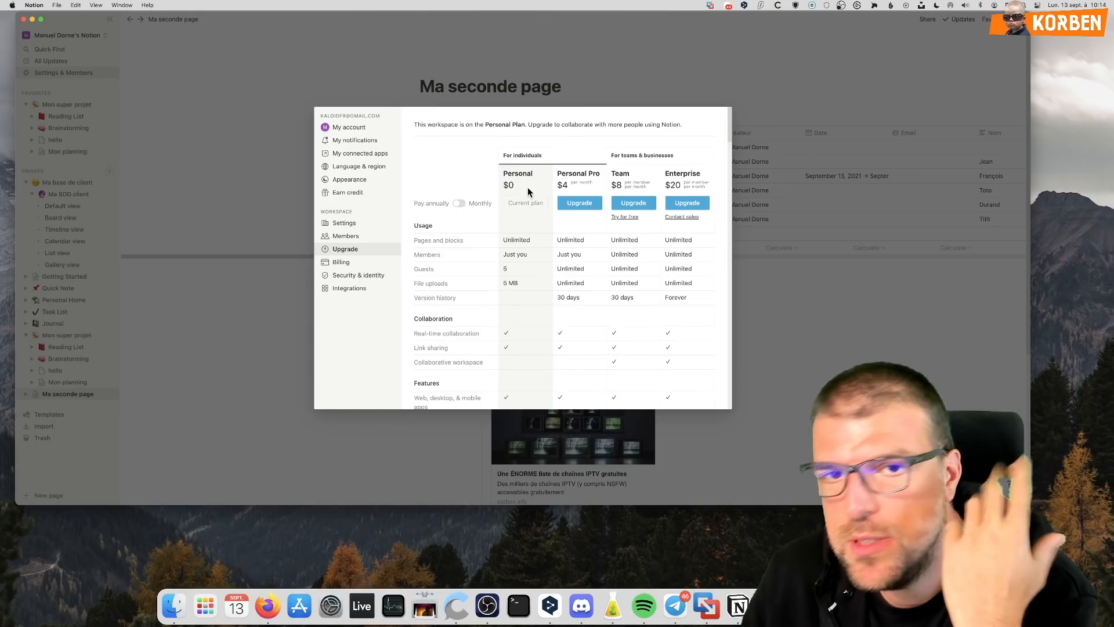
scroll(528, 190, "down", 1)
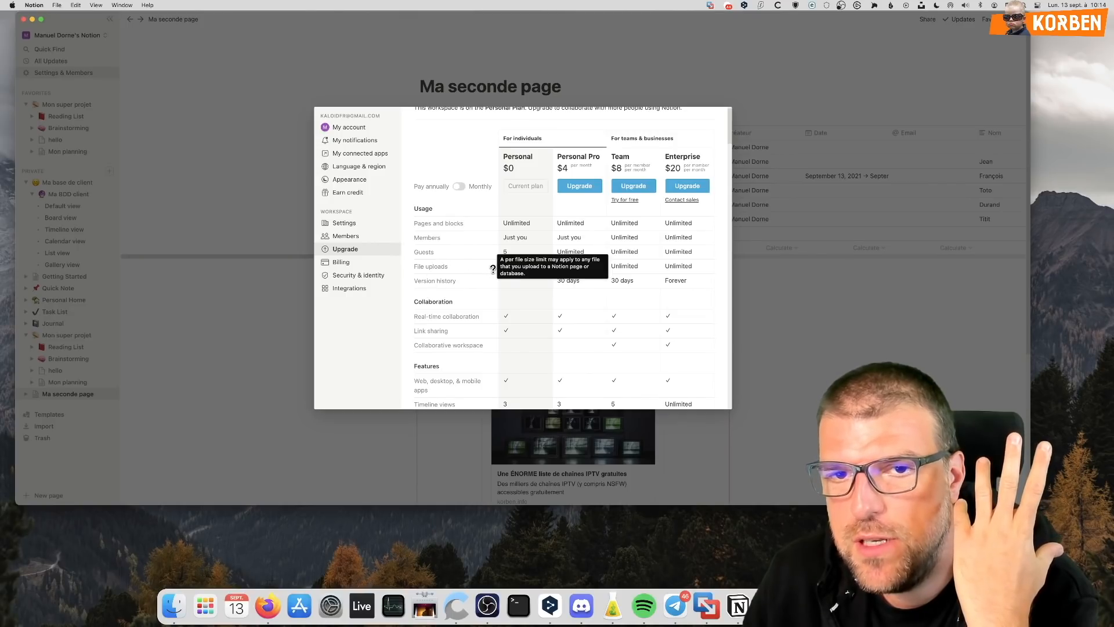
mouse_move(503, 269)
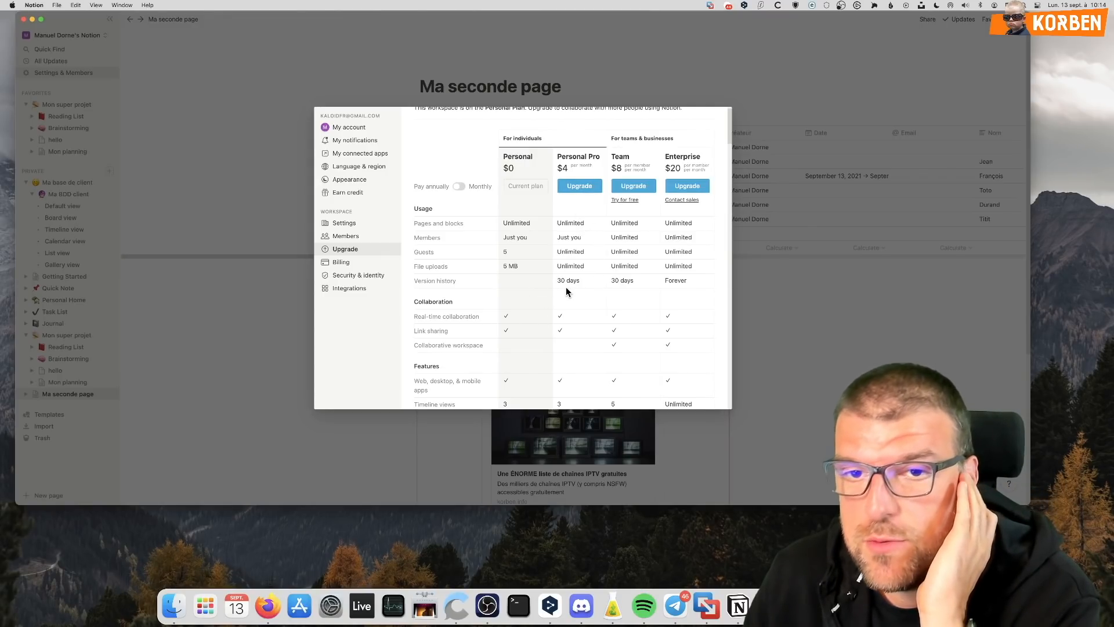
mouse_move(576, 283)
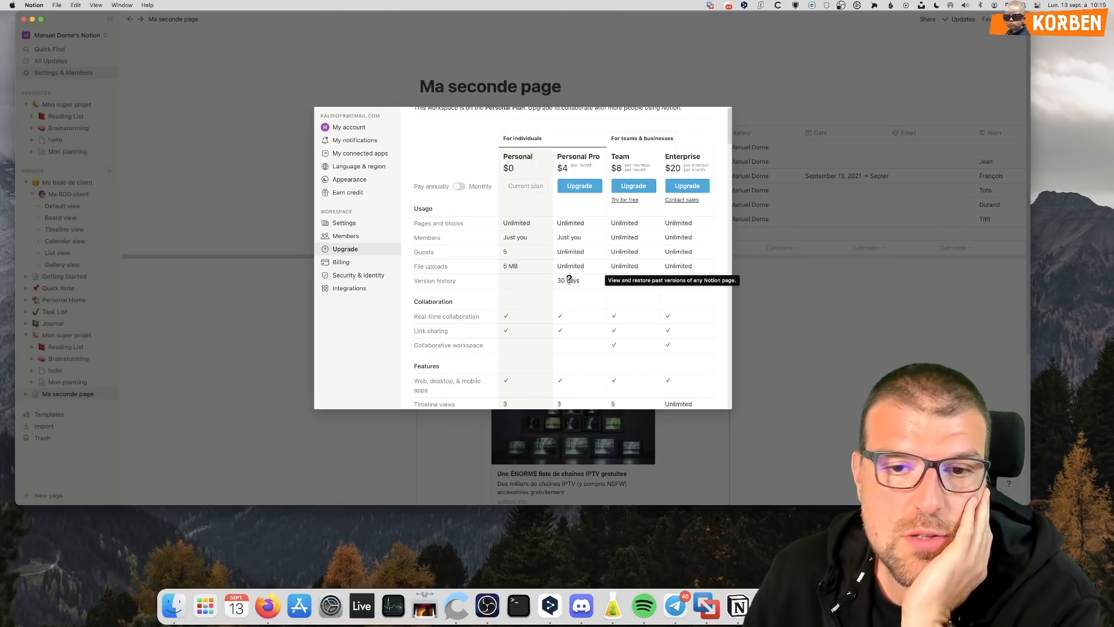
scroll(569, 279, "down", 5)
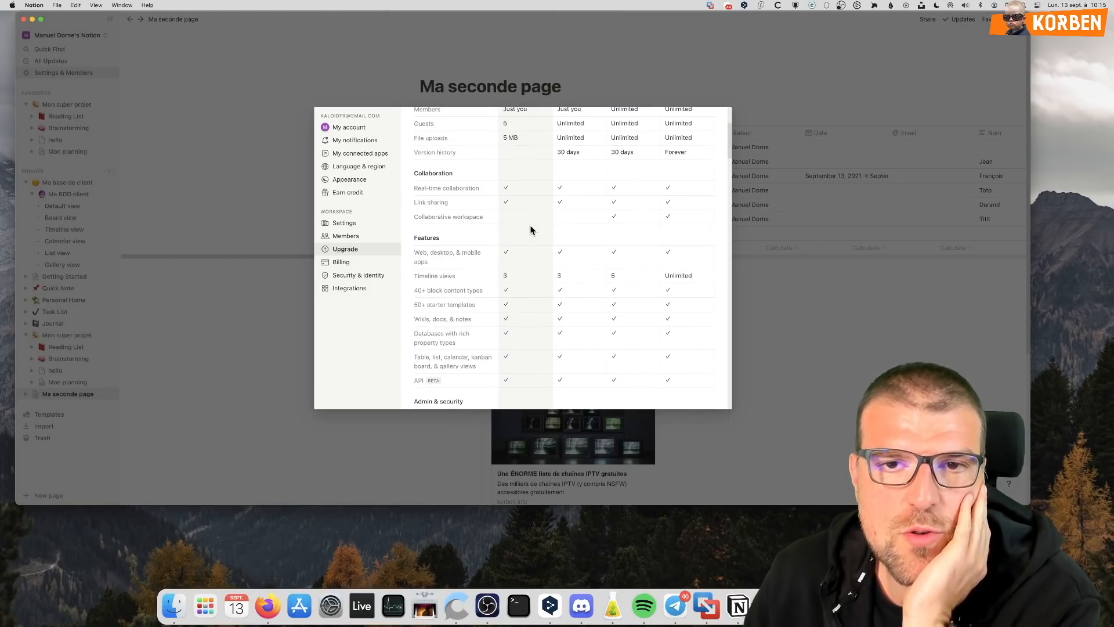
scroll(530, 230, "up", 5)
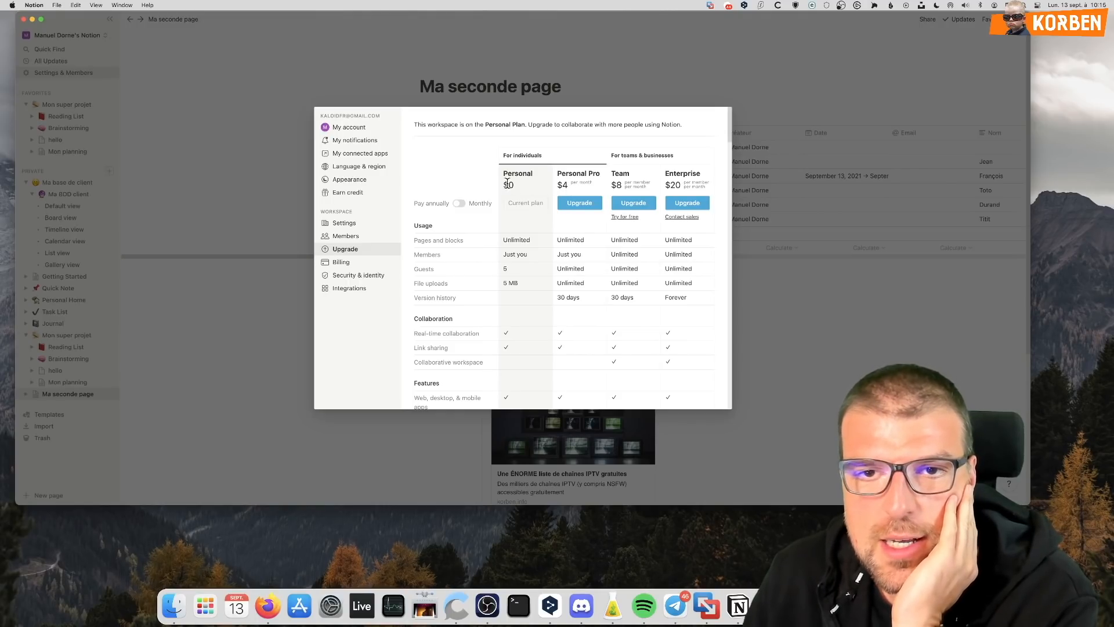
scroll(556, 195, "down", 3)
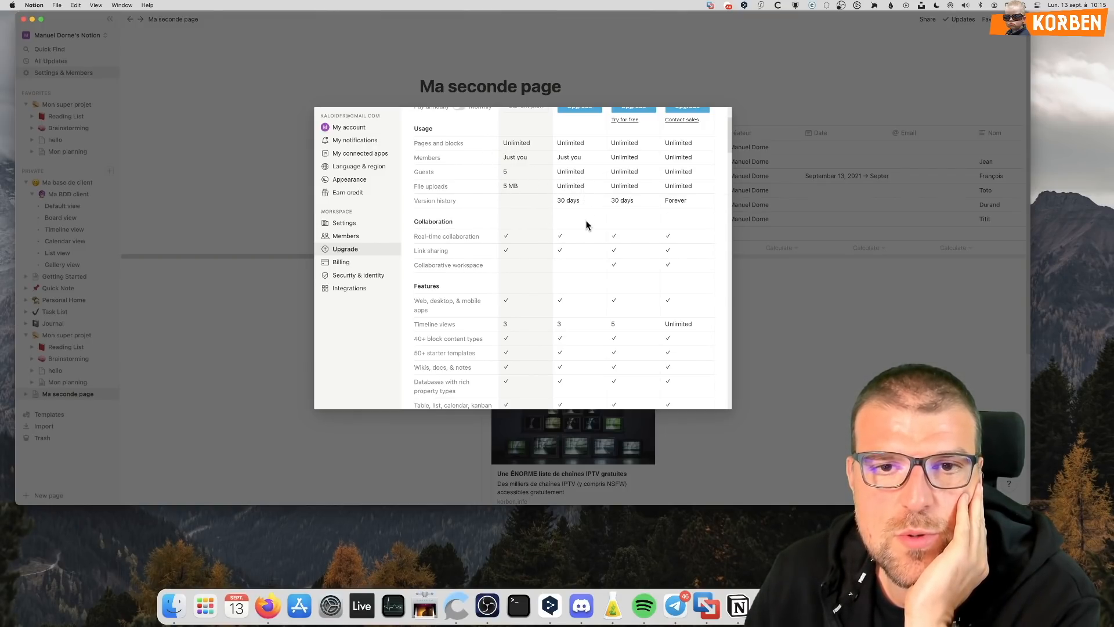
scroll(583, 224, "down", 3)
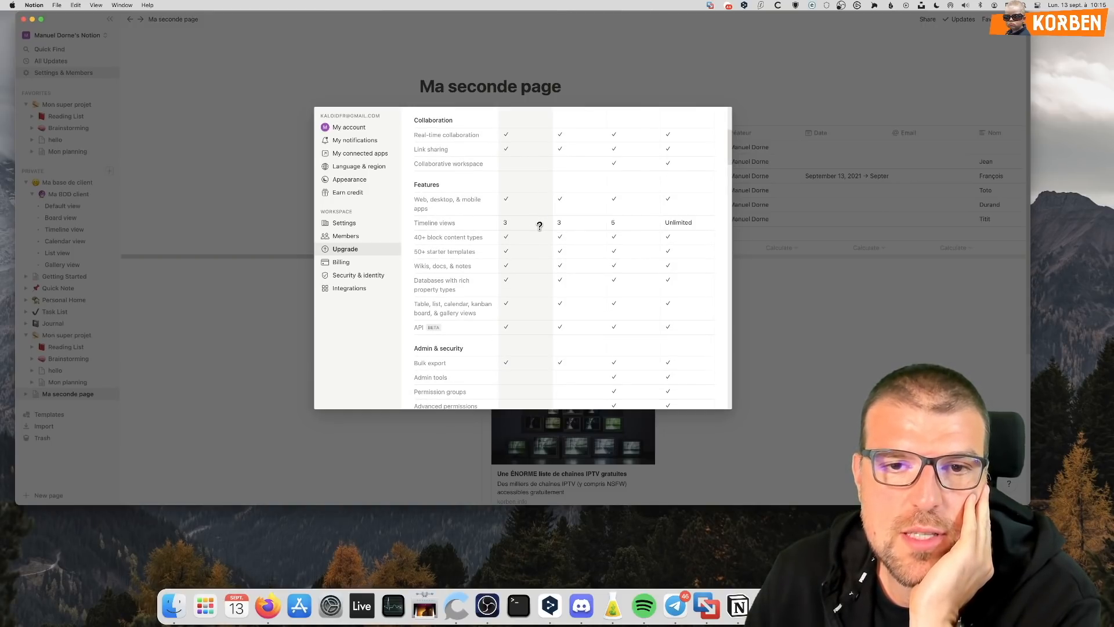
scroll(563, 215, "down", 3)
scroll(563, 216, "down", 5)
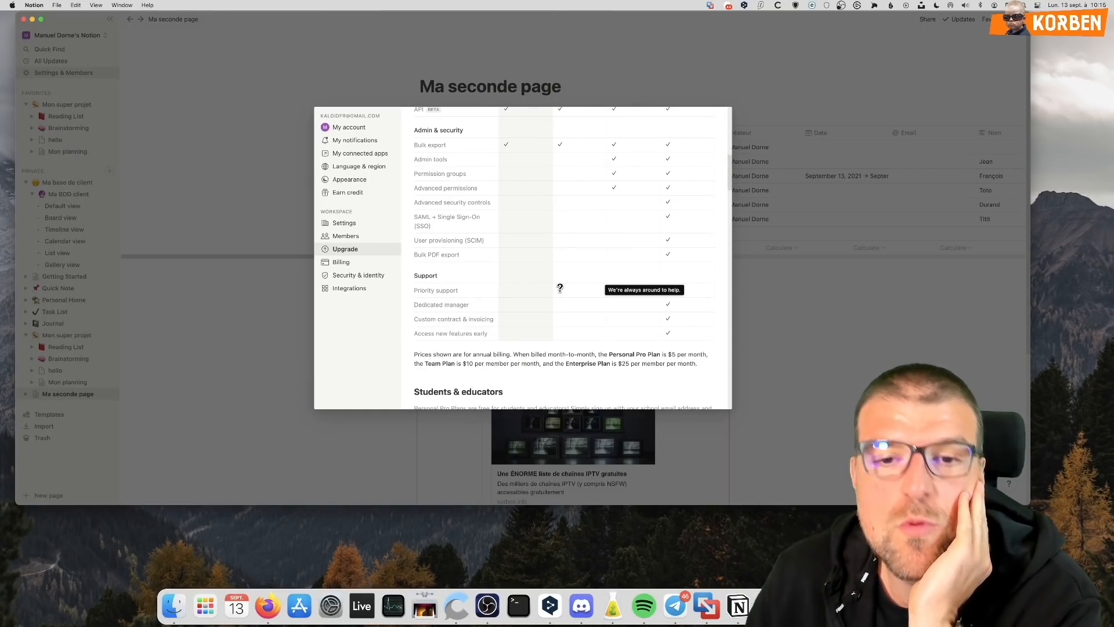
scroll(566, 292, "down", 2)
scroll(563, 296, "up", 15)
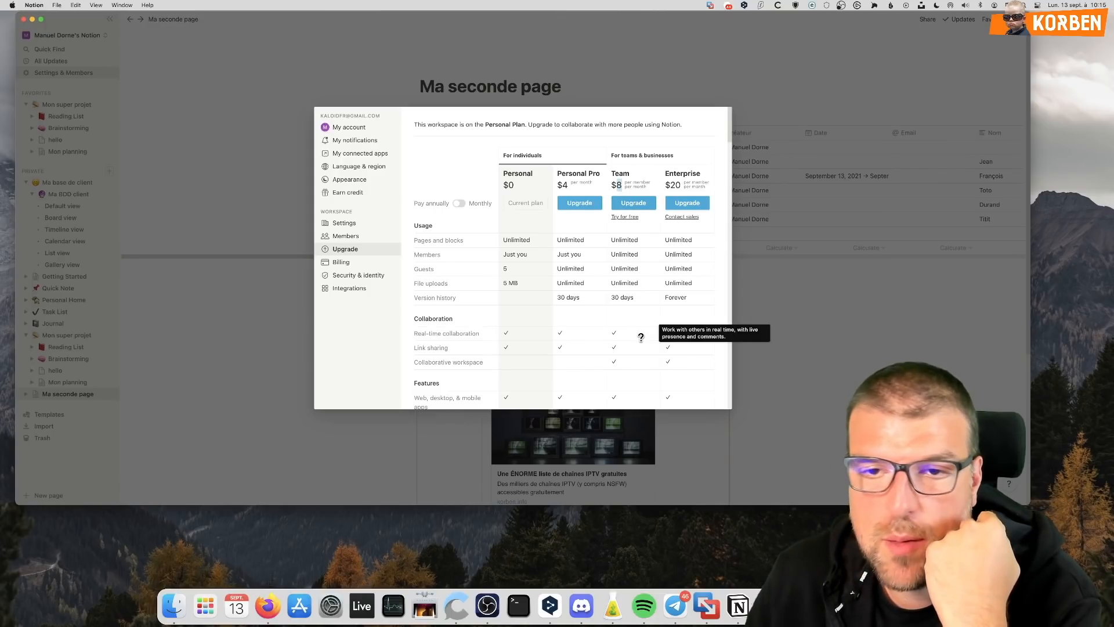
Review the Team and Enterprise plans' admin and security features, then the Students & educators offer
scroll(642, 334, "down", 10)
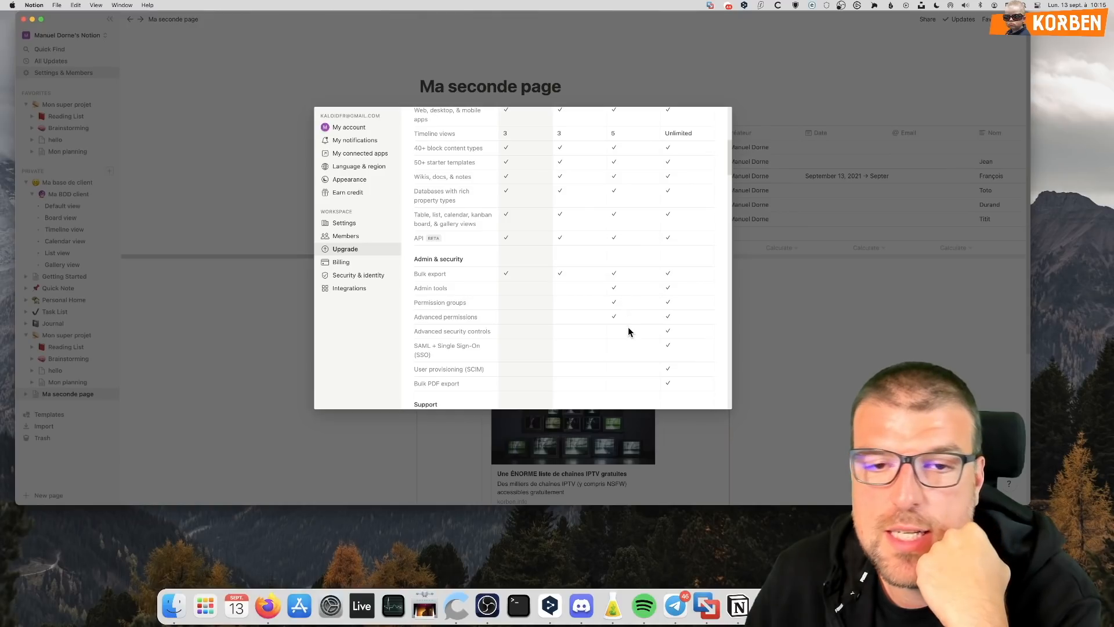
mouse_move(620, 291)
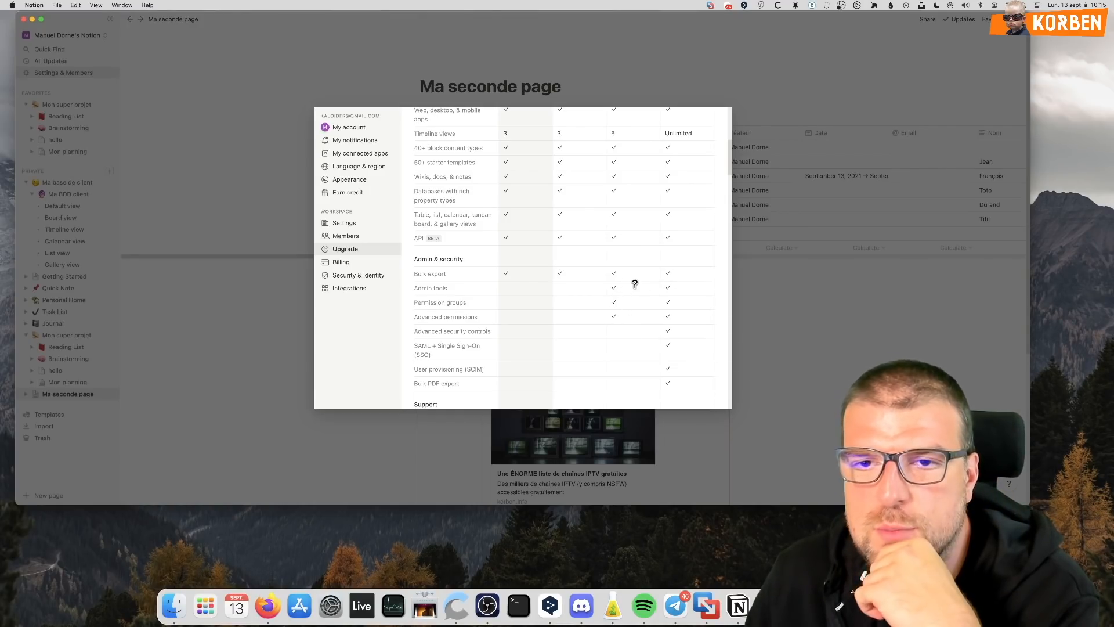
scroll(636, 288, "up", 5)
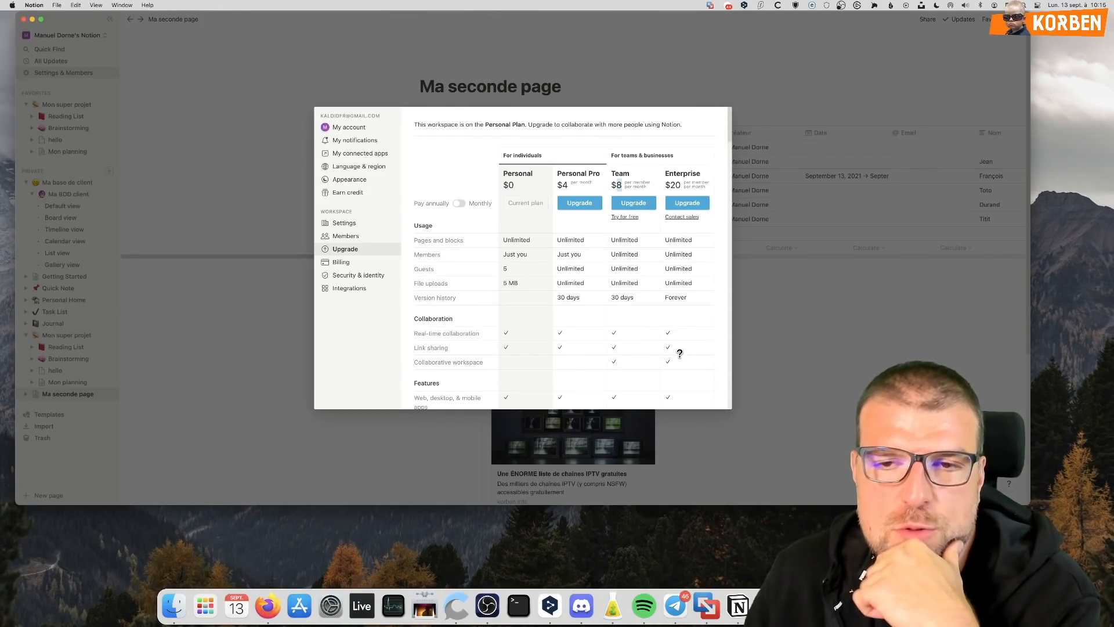
scroll(682, 348, "down", 10)
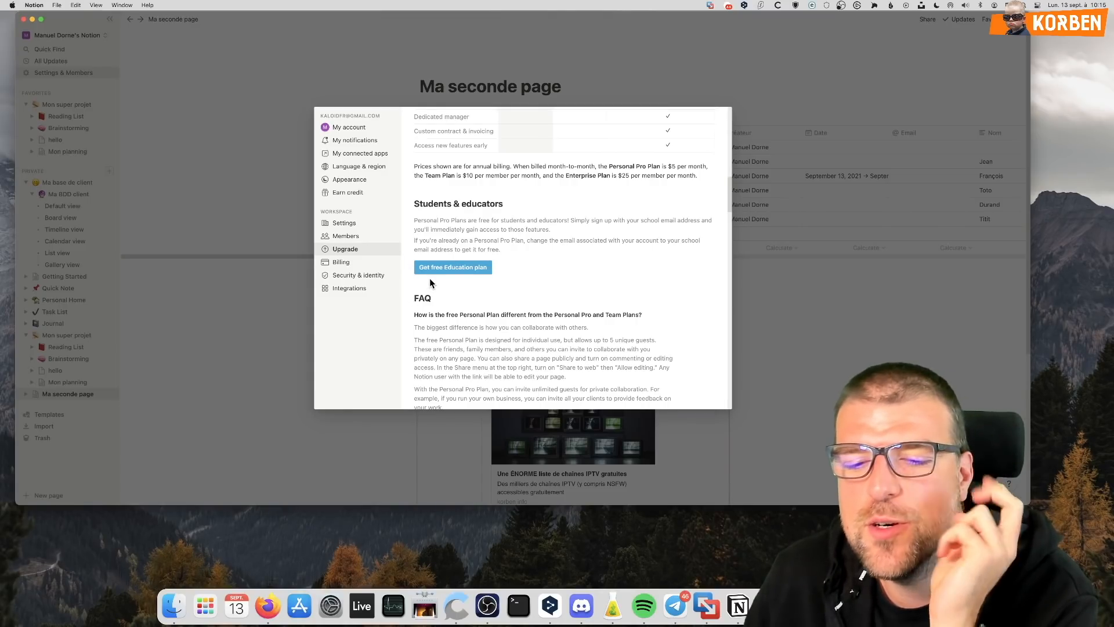
Set Notion's appearance to Dark and return to Ma seconde page
left_click(348, 183)
left_click(441, 168)
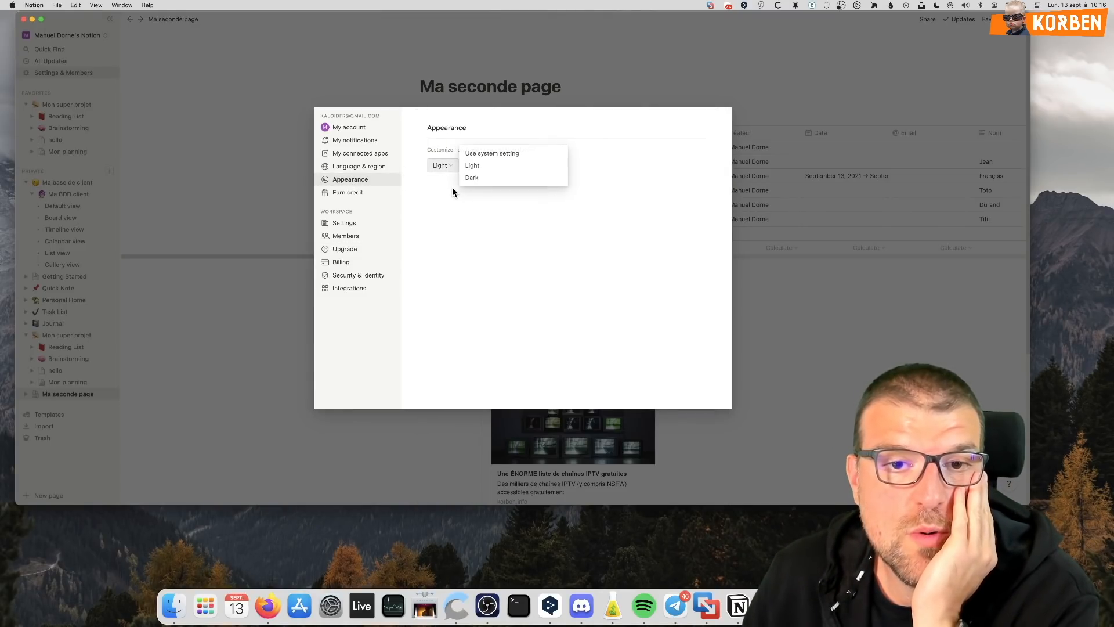
left_click(472, 177)
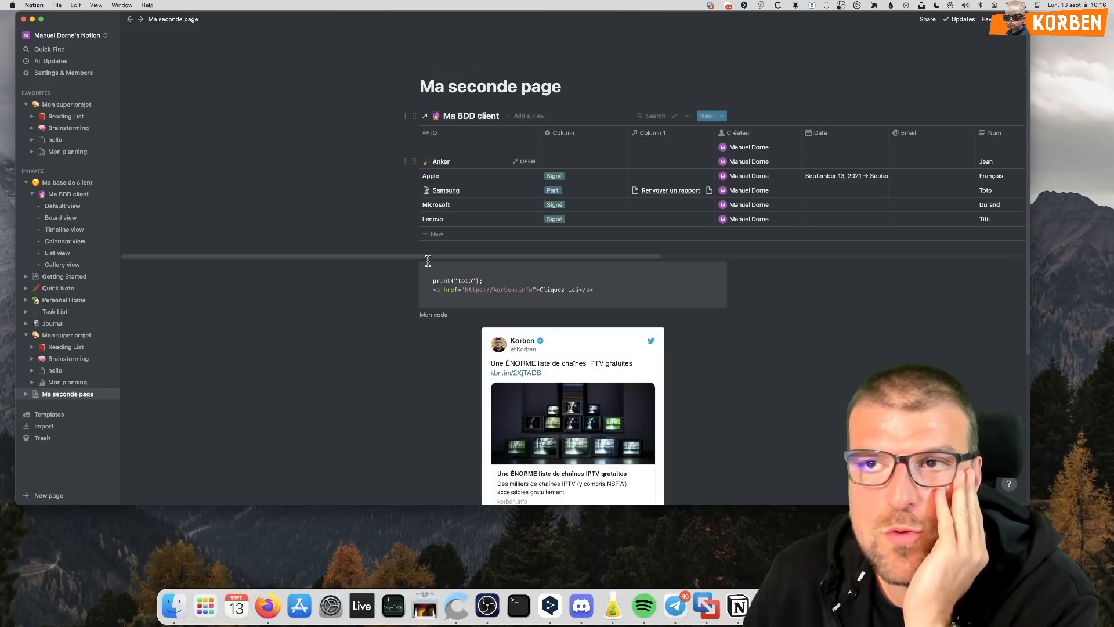
On an empty line below the embedded tweet, browse the available block types from inline and database blocks to embeds and advanced blocks
scroll(603, 232, "down", 1)
scroll(604, 233, "down", 5)
left_click(501, 353)
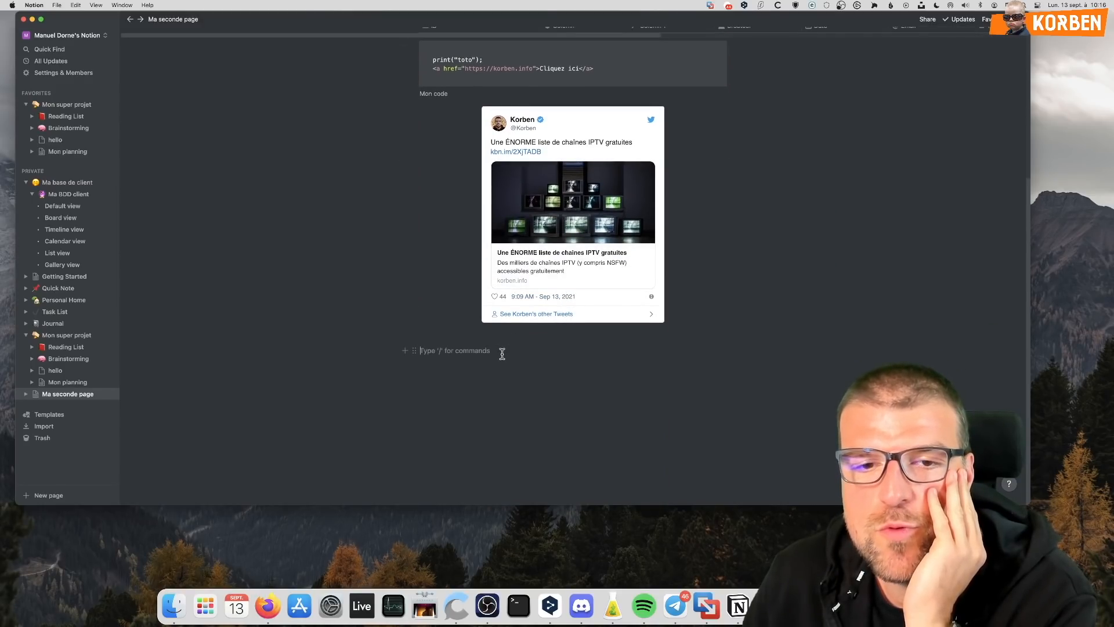
left_click(401, 351)
scroll(459, 288, "down", 3)
scroll(461, 290, "down", 10)
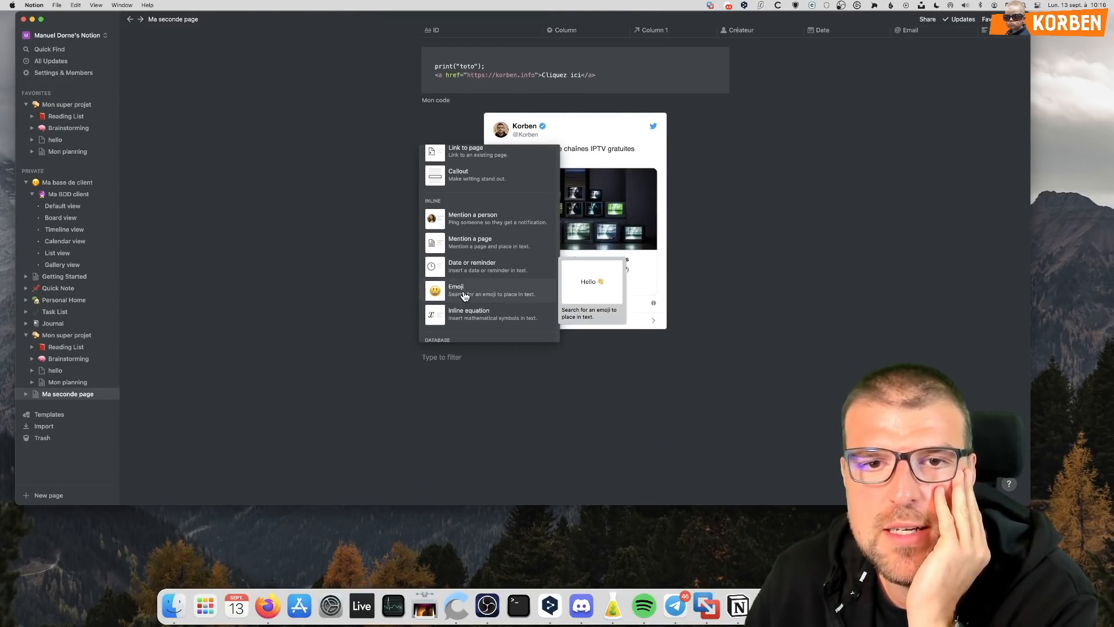
scroll(464, 292, "down", 10)
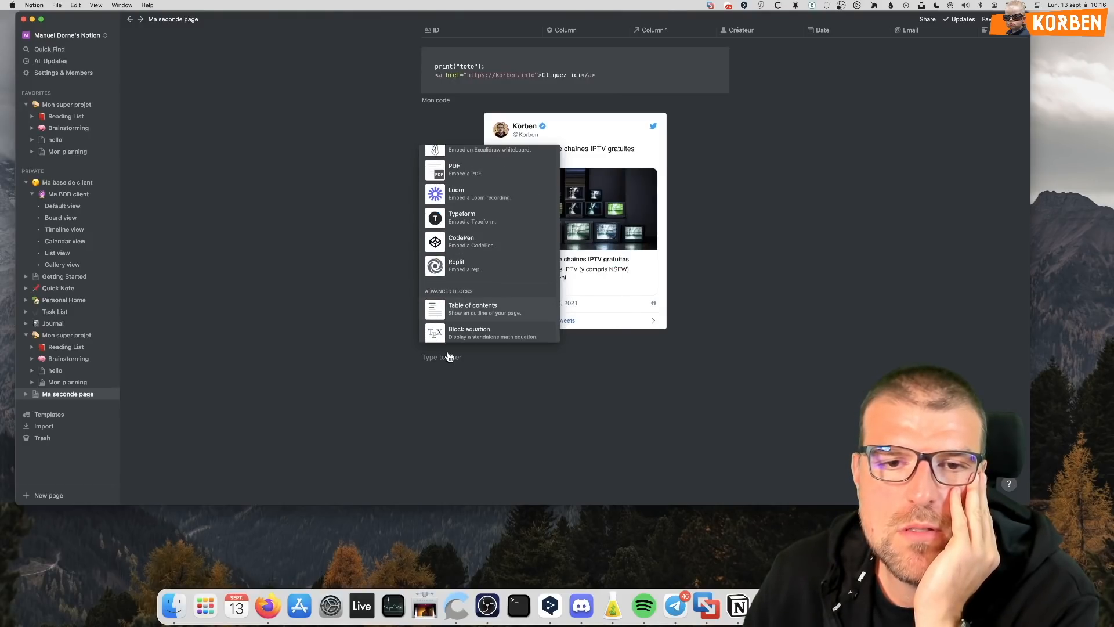
scroll(460, 321, "down", 3)
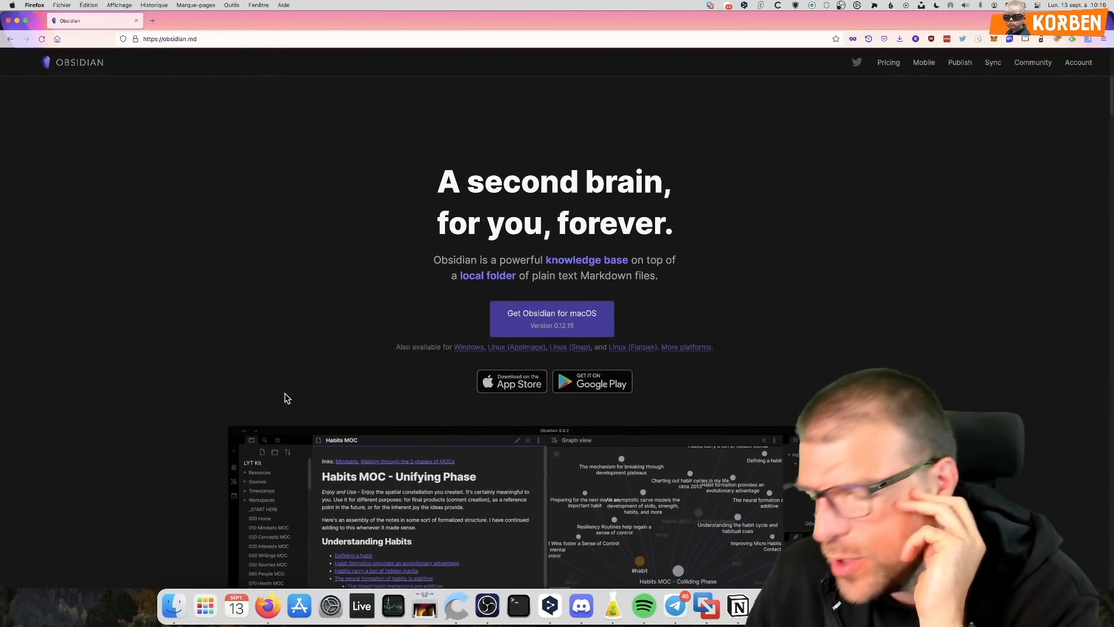
On the Obsidian website in Firefox, read through the homepage's features, extensibility, local storage and community sections, and return to the app preview
scroll(287, 399, "down", 5)
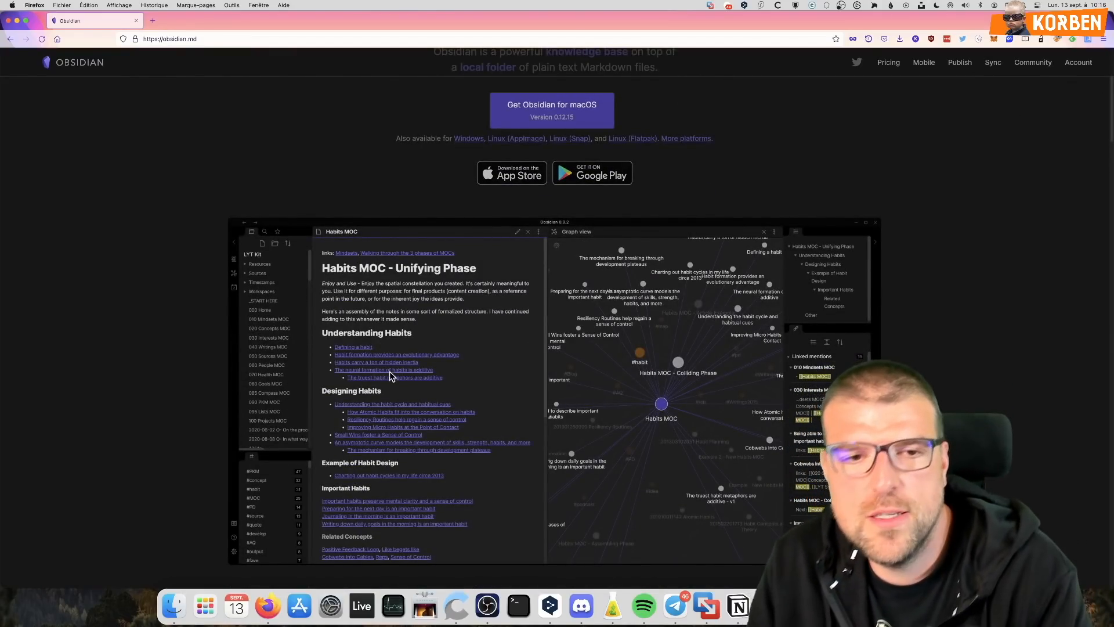
scroll(377, 325, "down", 15)
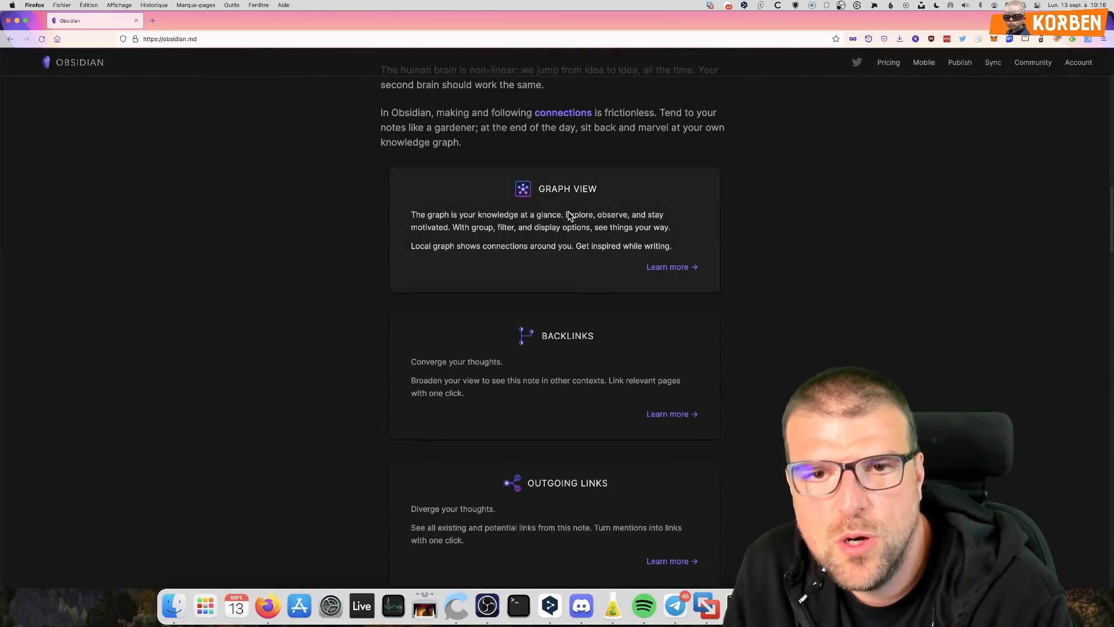
scroll(544, 474, "down", 14)
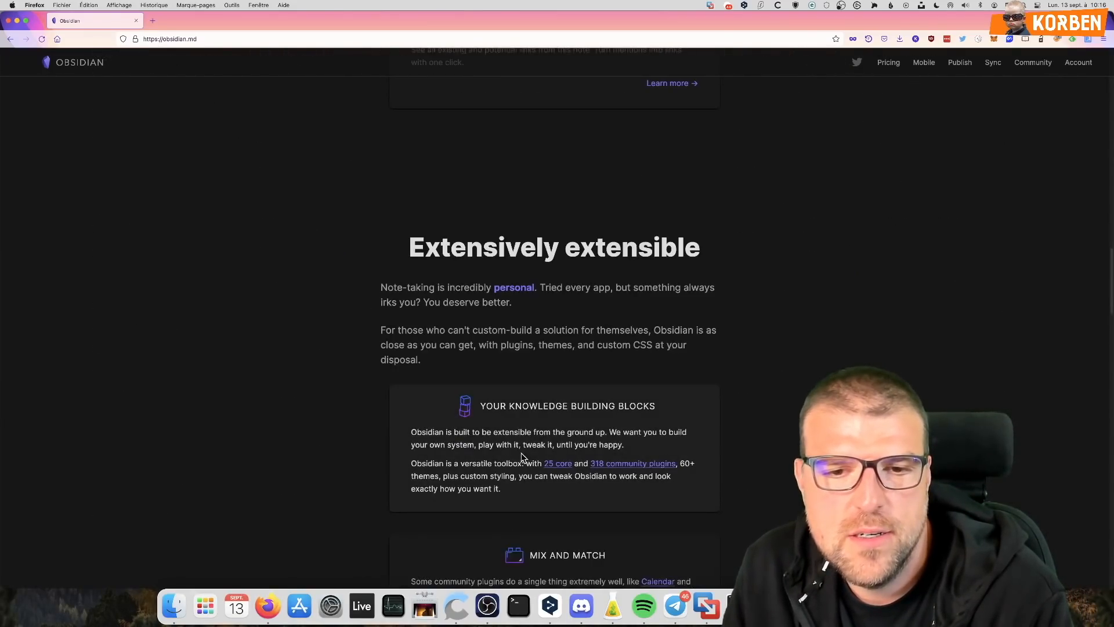
scroll(505, 523, "down", 12)
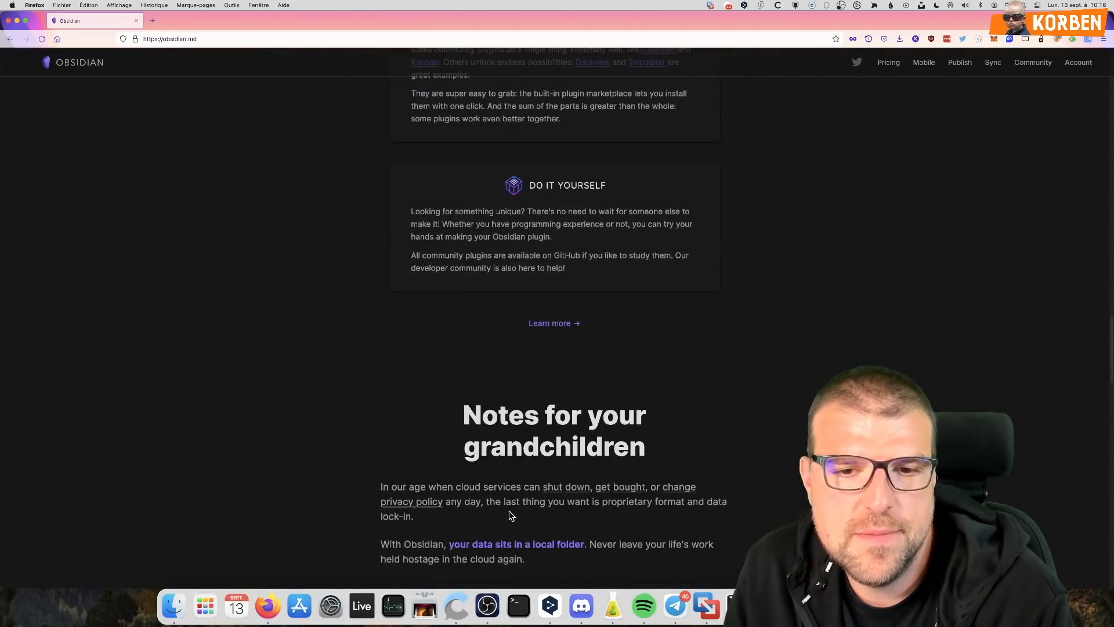
scroll(410, 451, "down", 13)
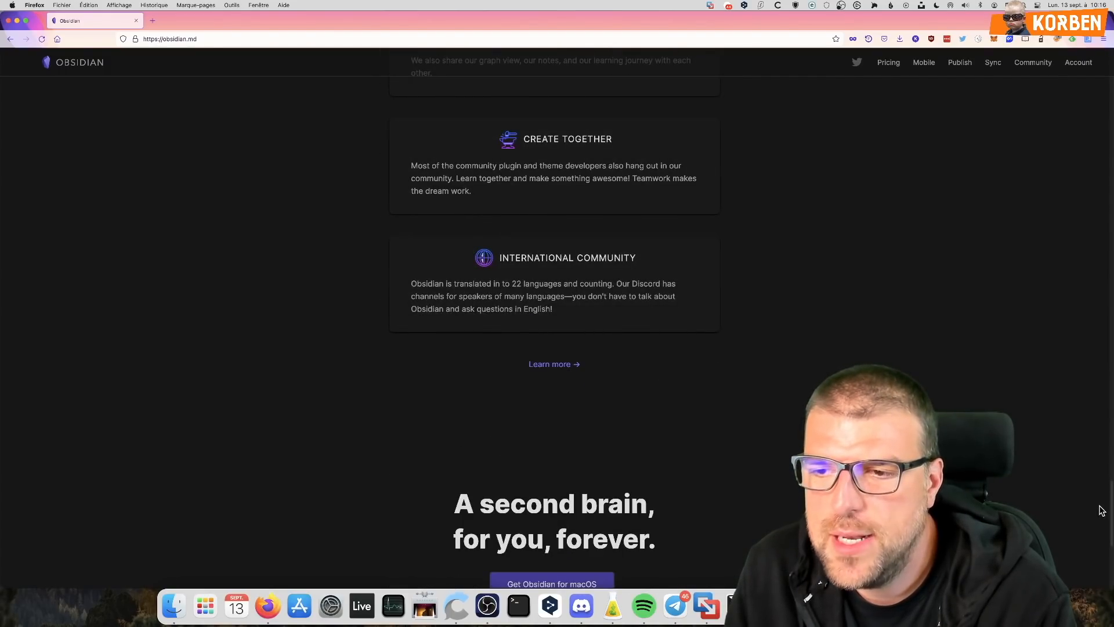
left_click_drag(1112, 503, 1113, 106)
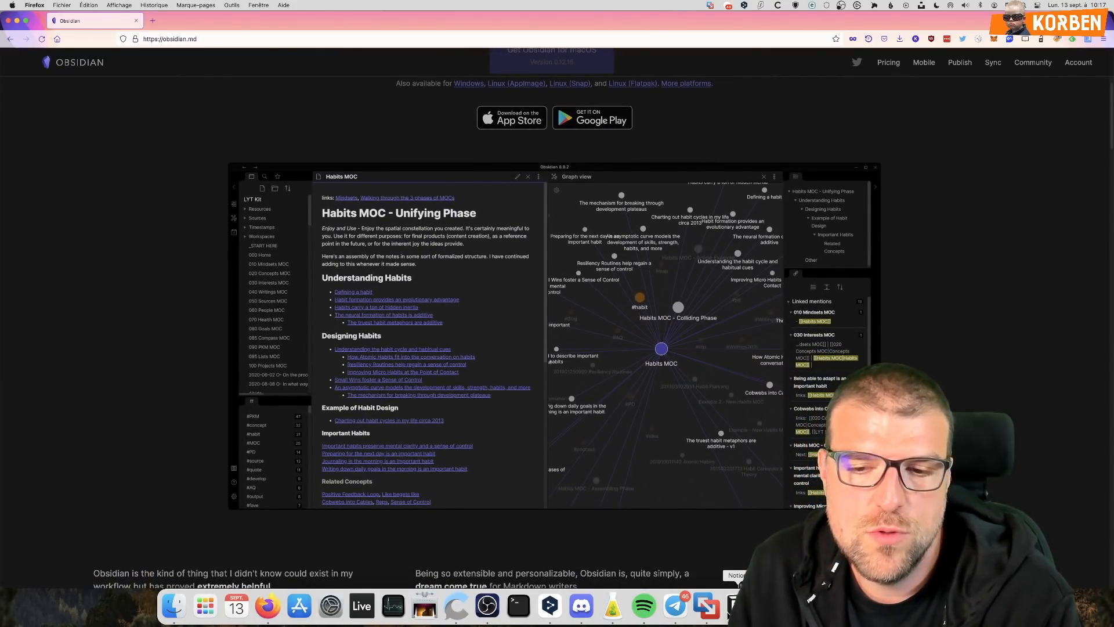
Switch back to Notion and open the Brainstorming page from the favorites
left_click(734, 606)
left_click(318, 219)
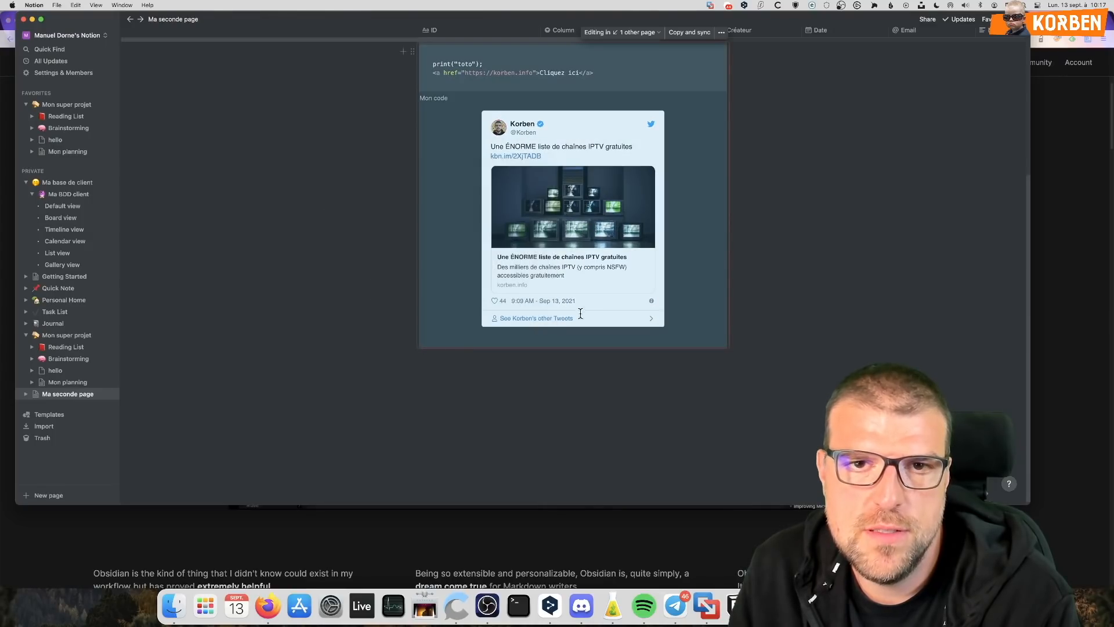
scroll(581, 302, "up", 5)
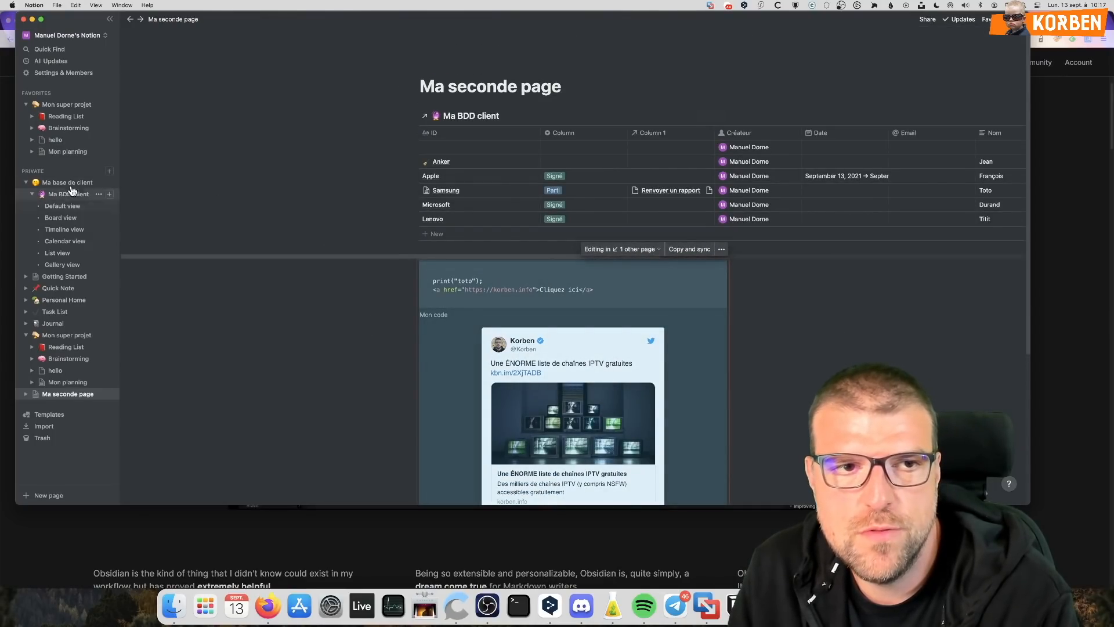
left_click(53, 128)
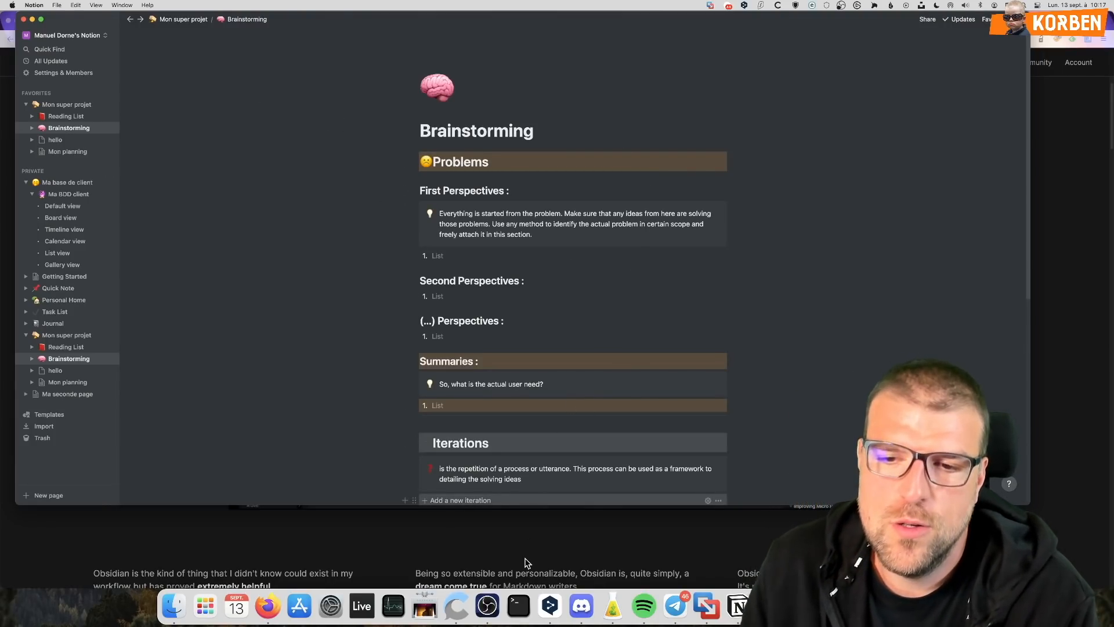
Return to the Obsidian site in Firefox, open its Pricing page in a new tab, compare the plans and go back to the homepage
left_click(531, 531)
scroll(498, 475, "up", 5)
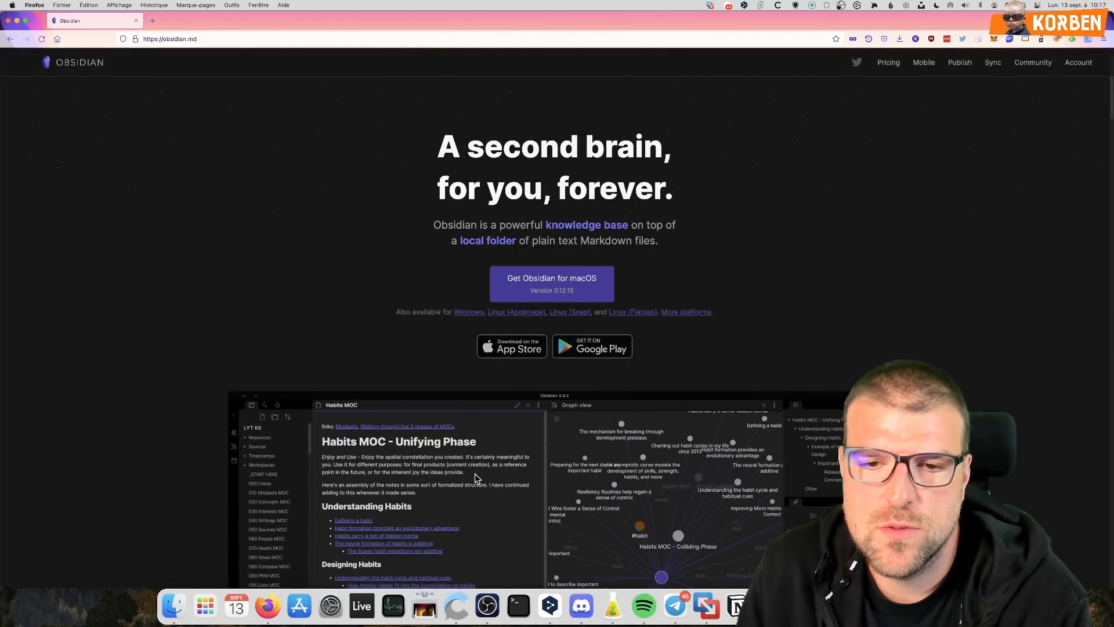
scroll(475, 477, "down", 4)
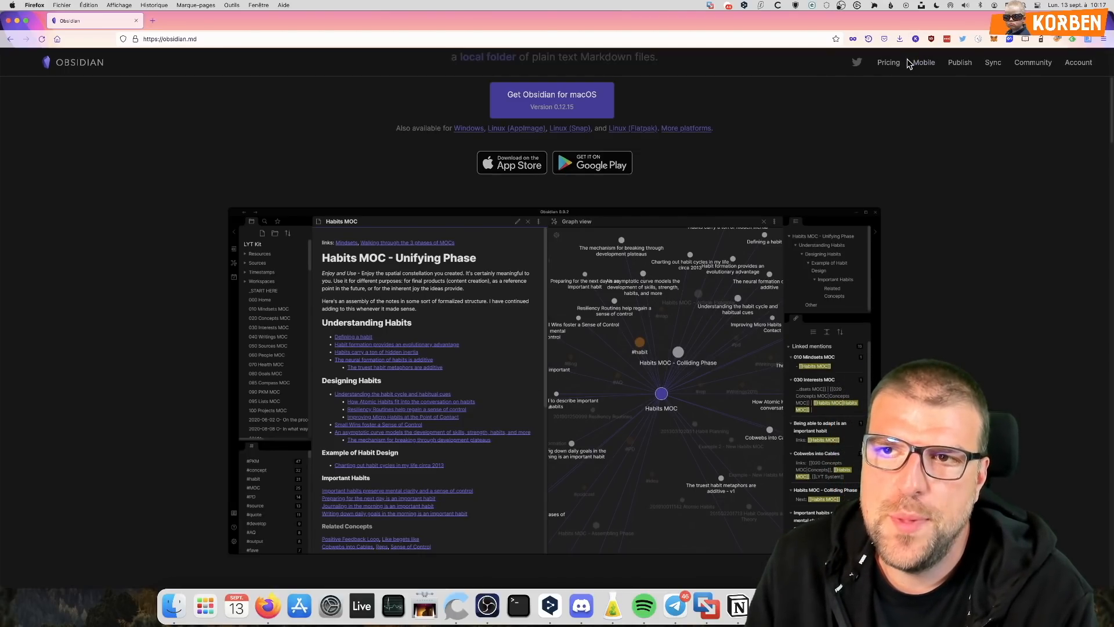
left_click(881, 69, "super")
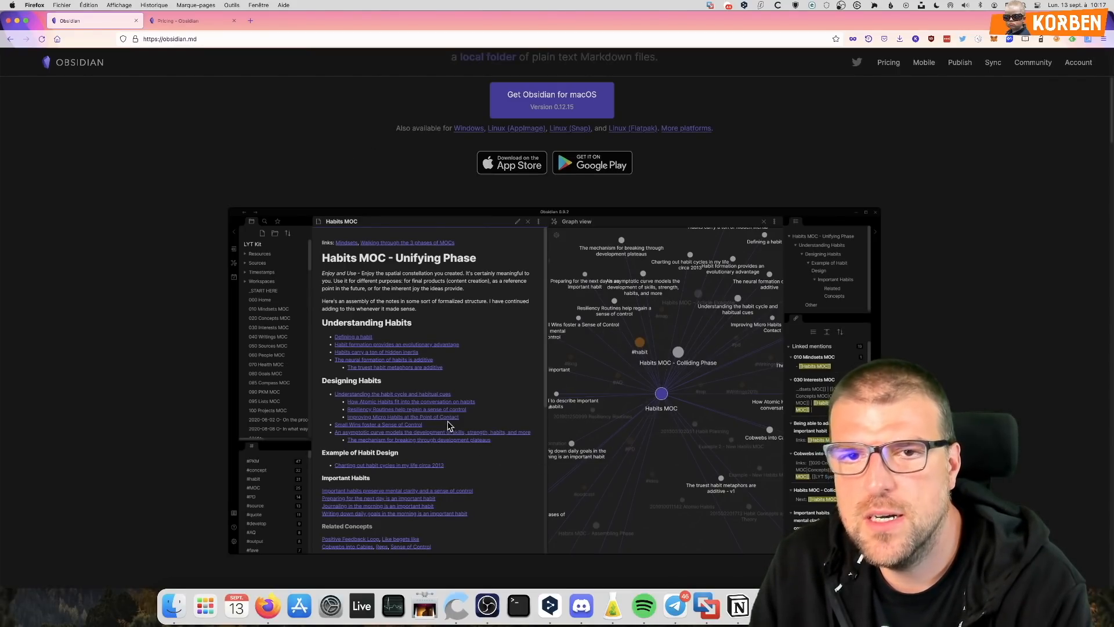
left_click(170, 22)
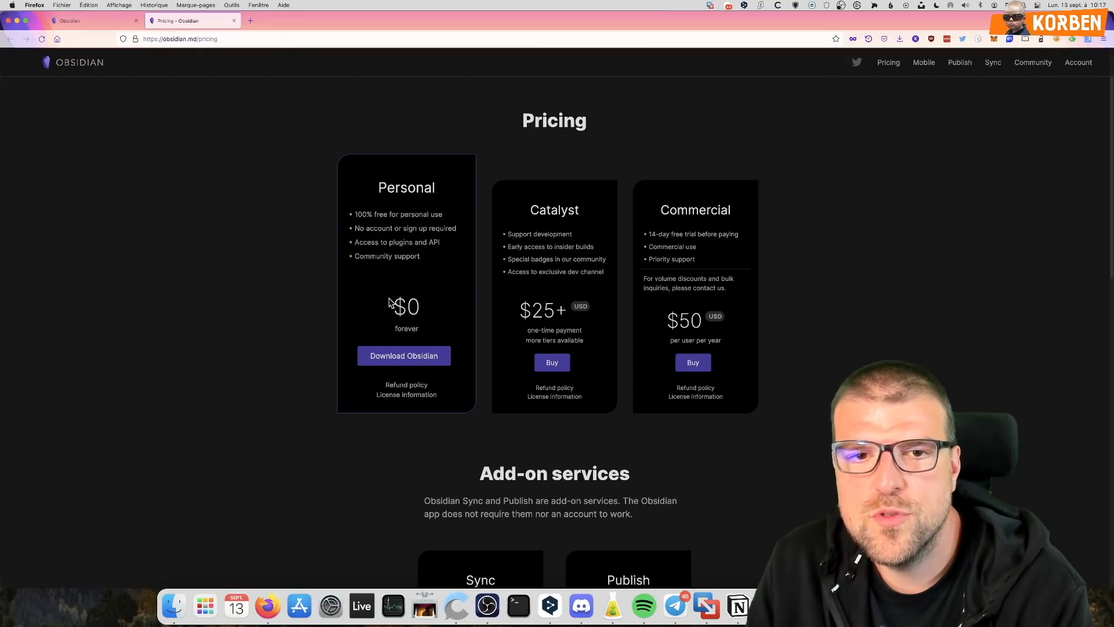
left_click(106, 22)
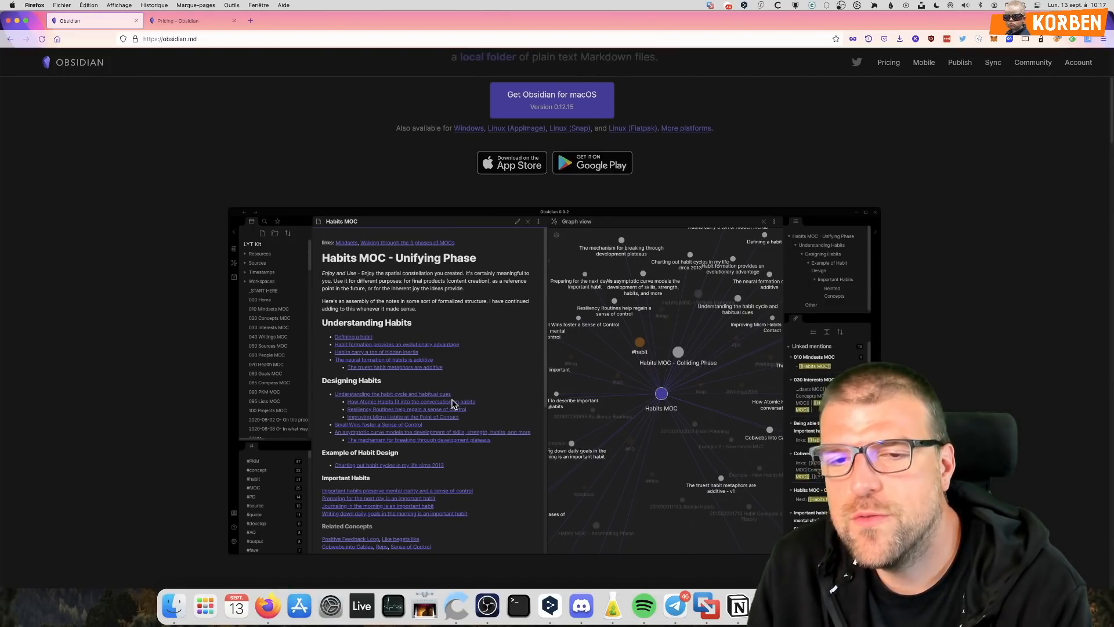
Minimize the Firefox window and move the Notion window with the Brainstorming page slightly lower on the desktop
left_click(735, 603)
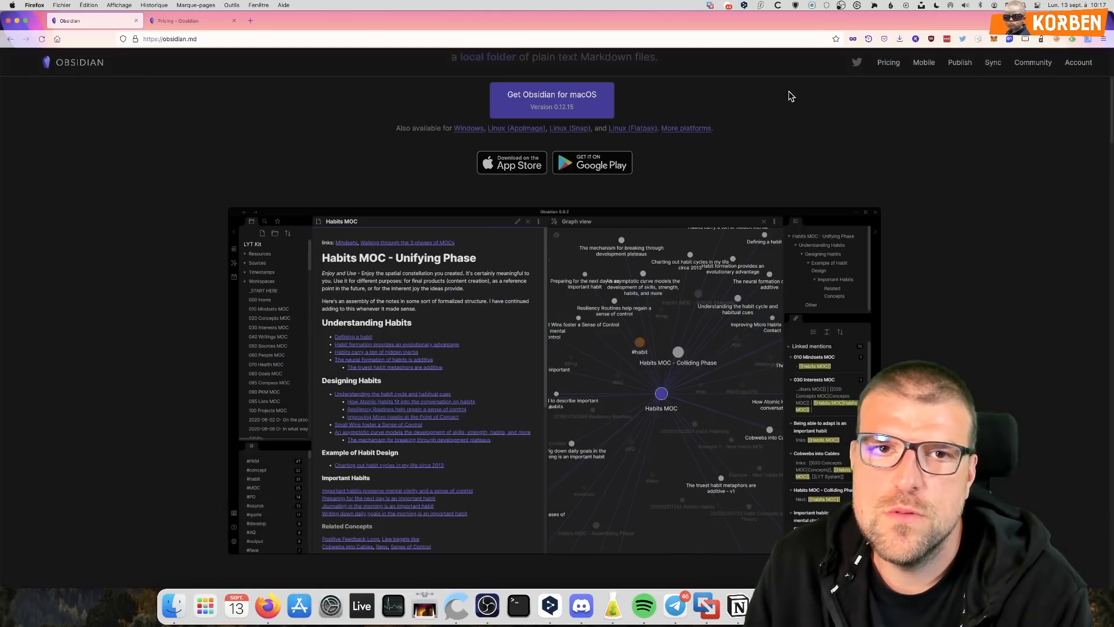
left_click(17, 21)
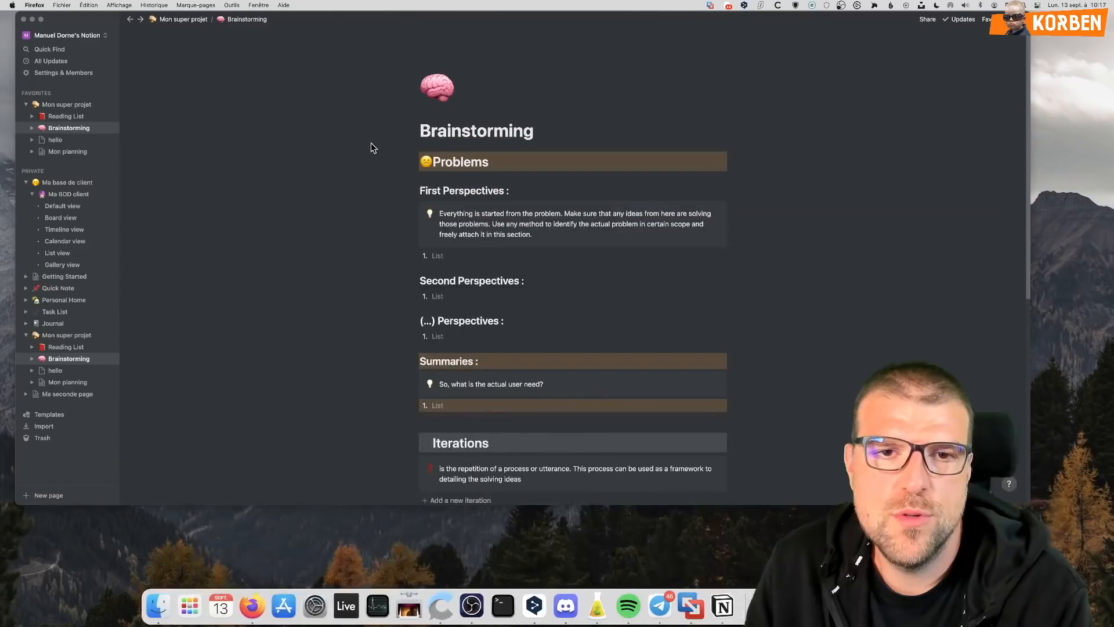
left_click_drag(316, 16, 327, 54)
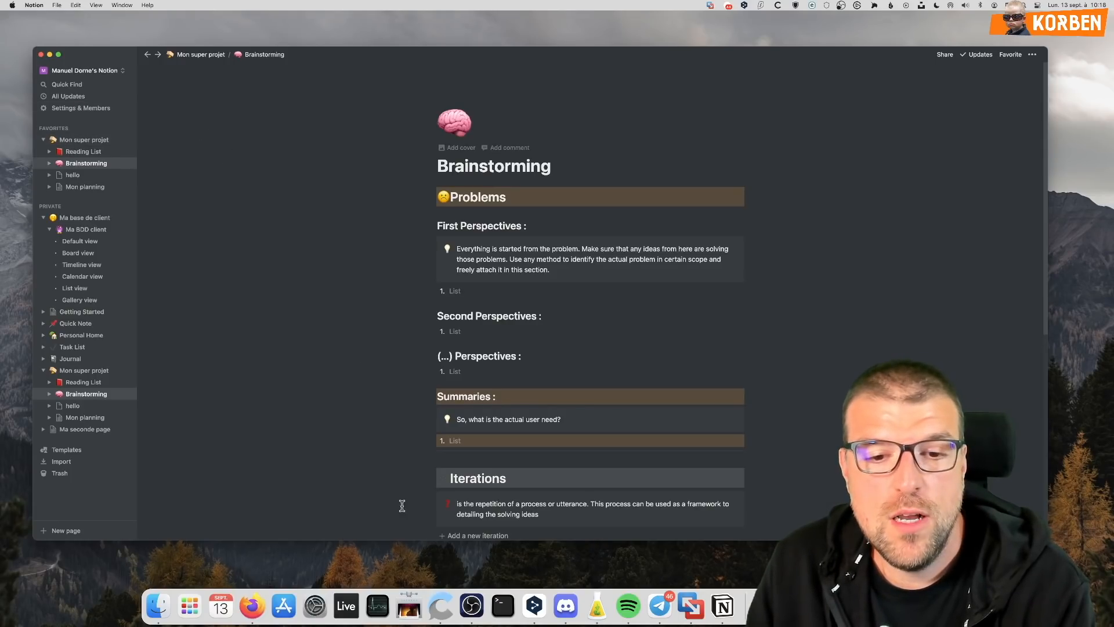
left_click(472, 605)
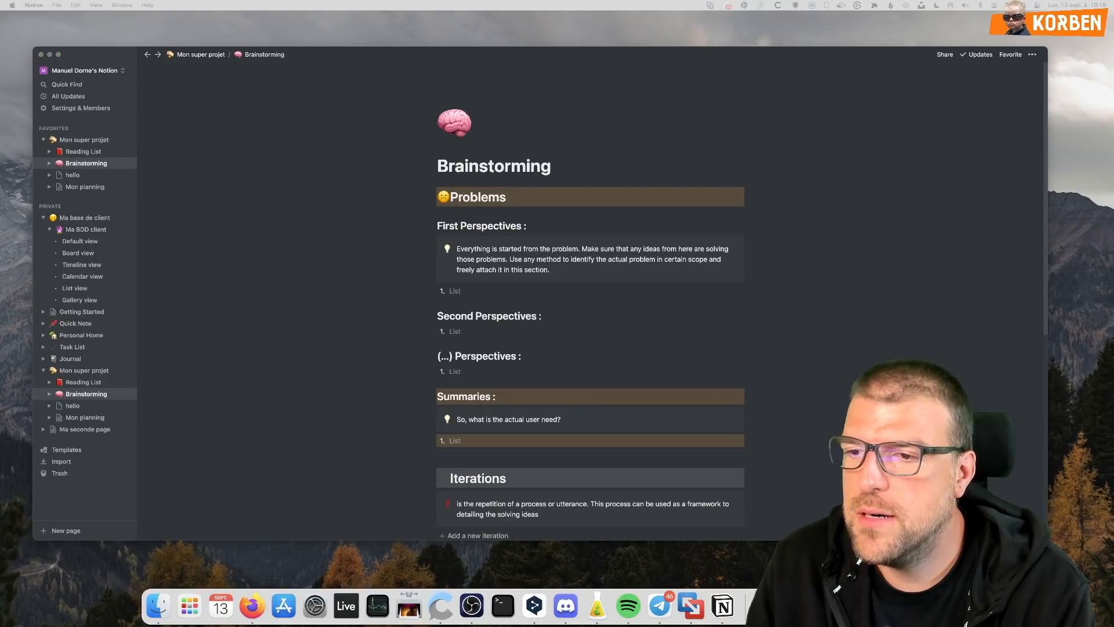